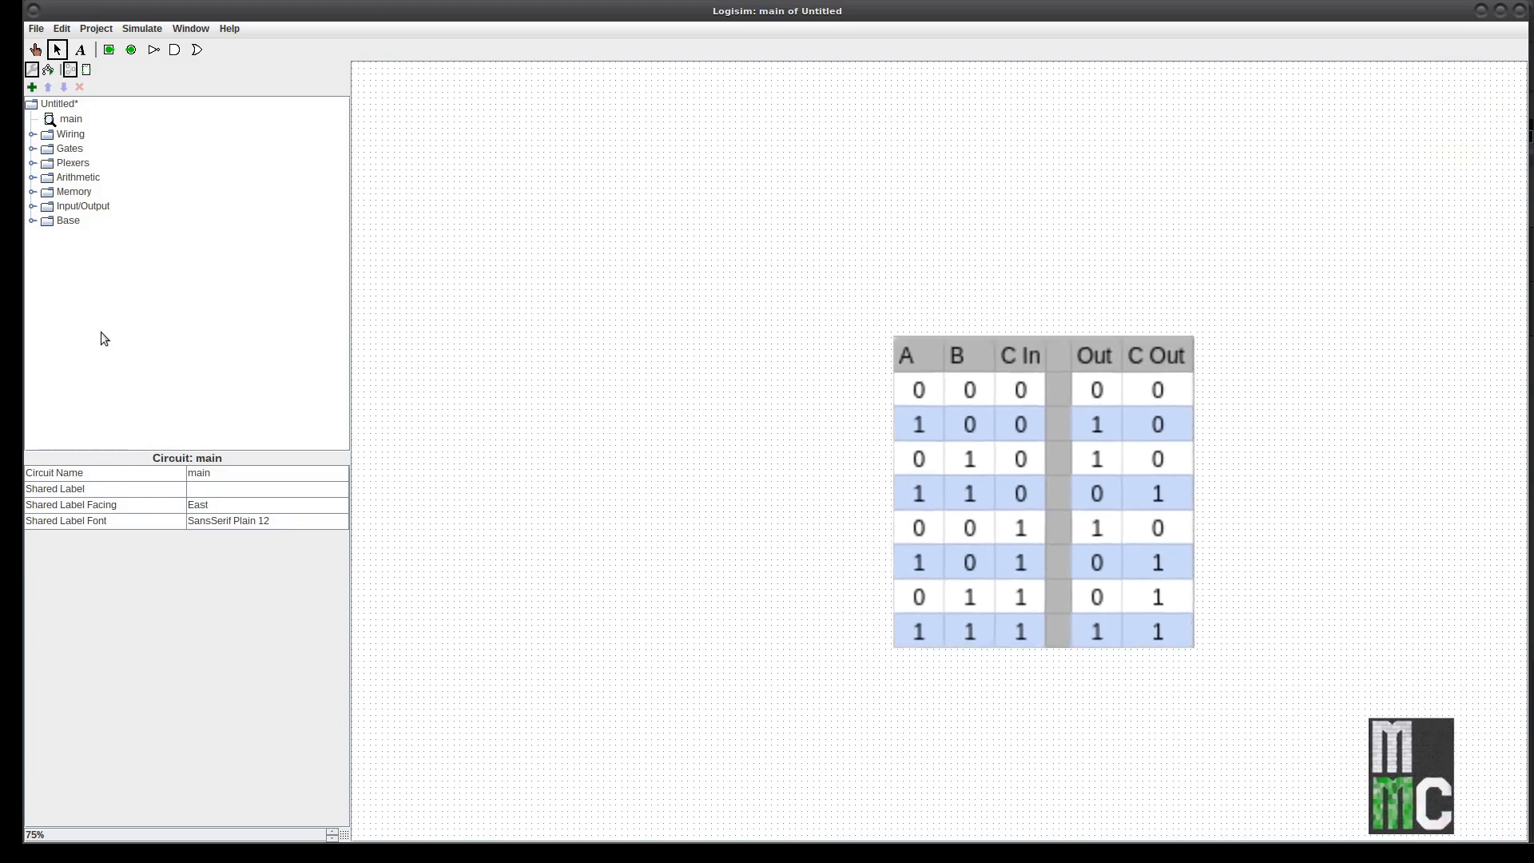
Step: Place a narrow two-input XOR gate on the canvas
left_click(32, 206)
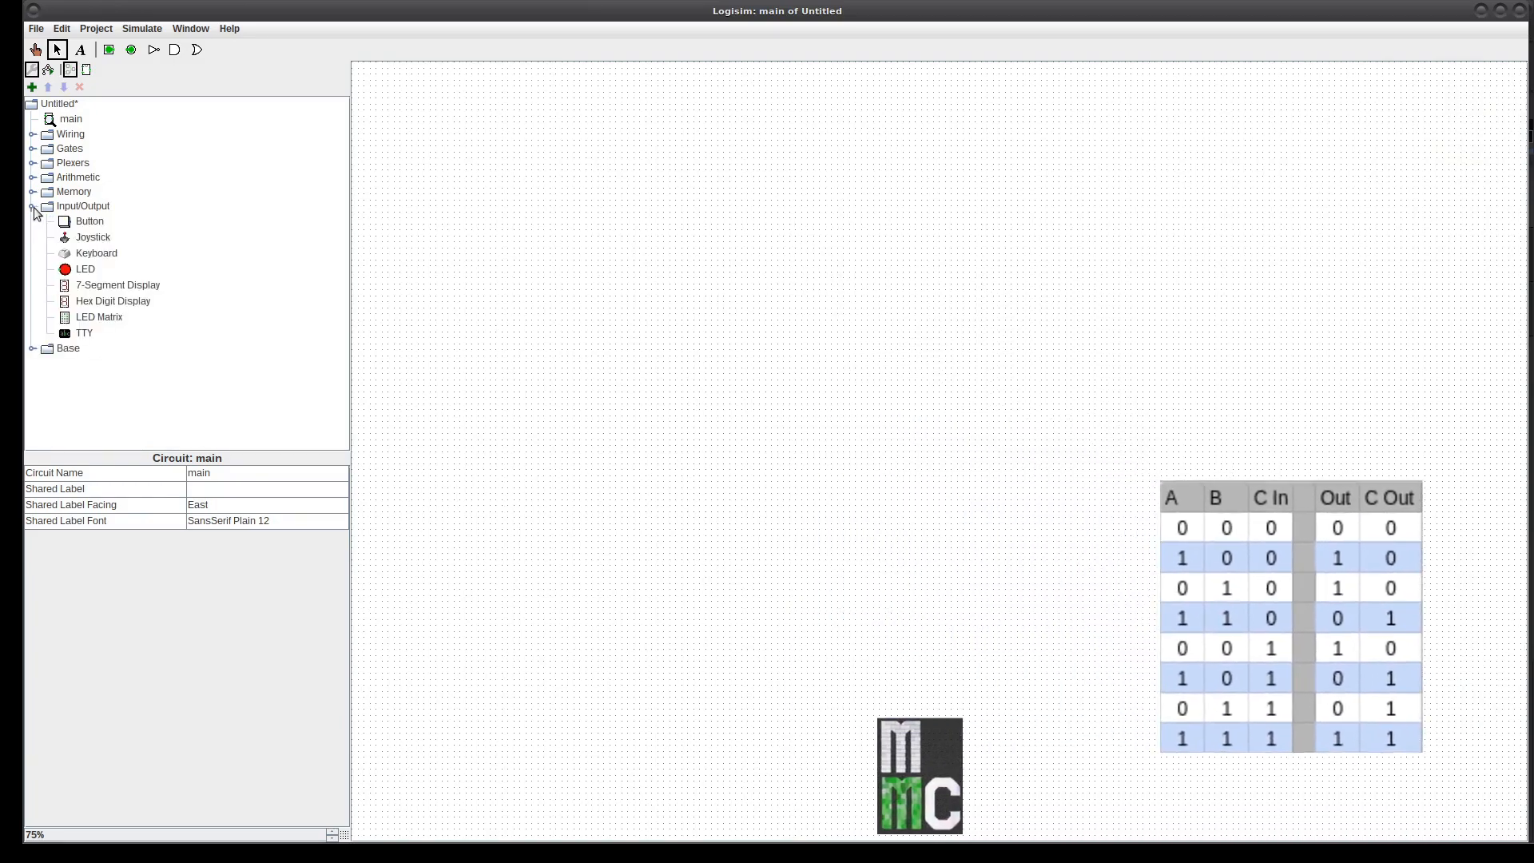
left_click(32, 150)
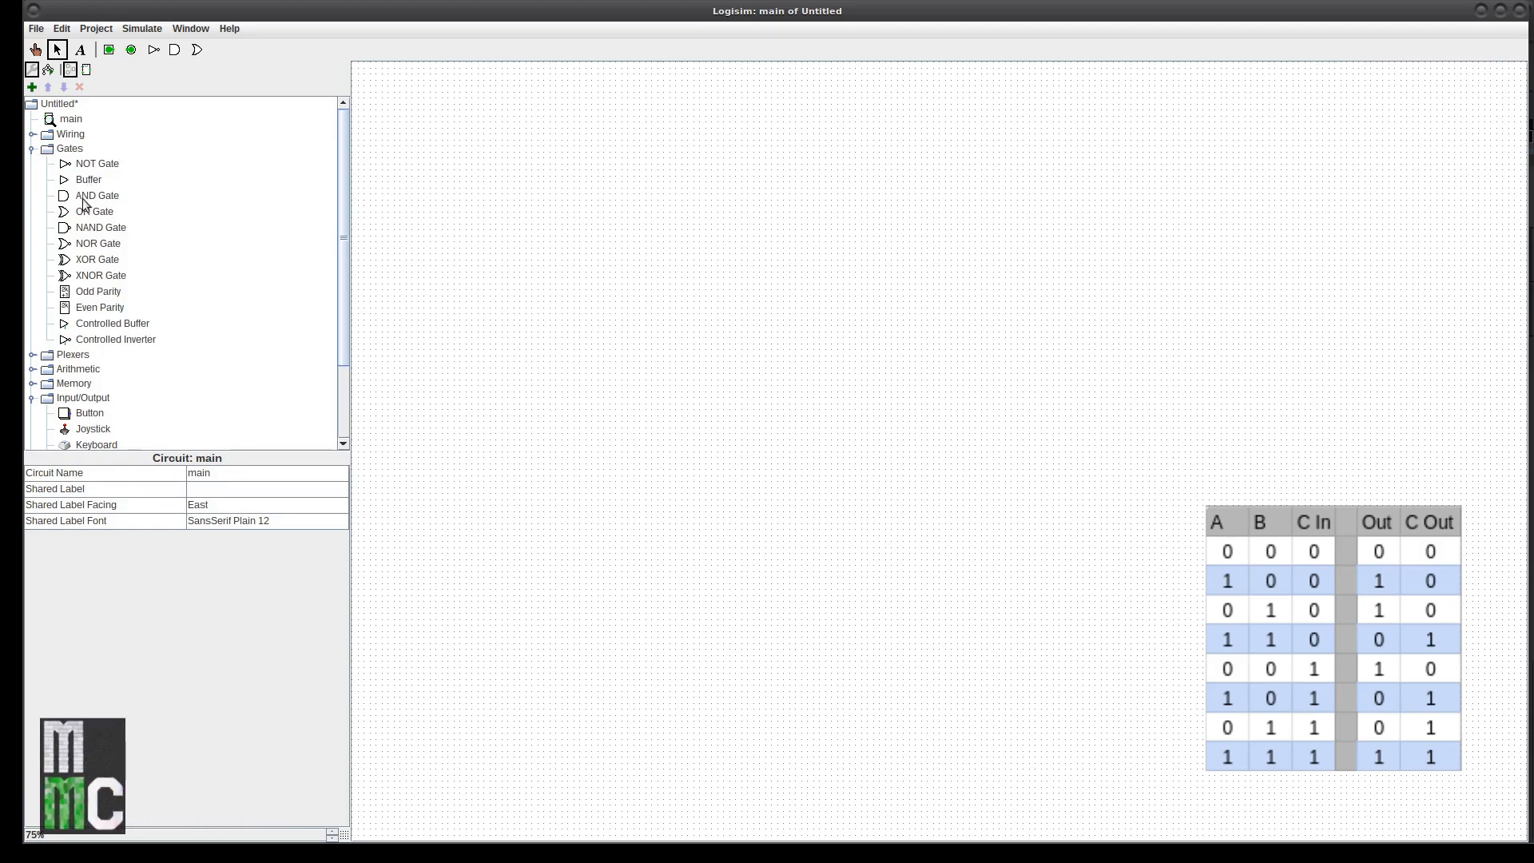
left_click(86, 262)
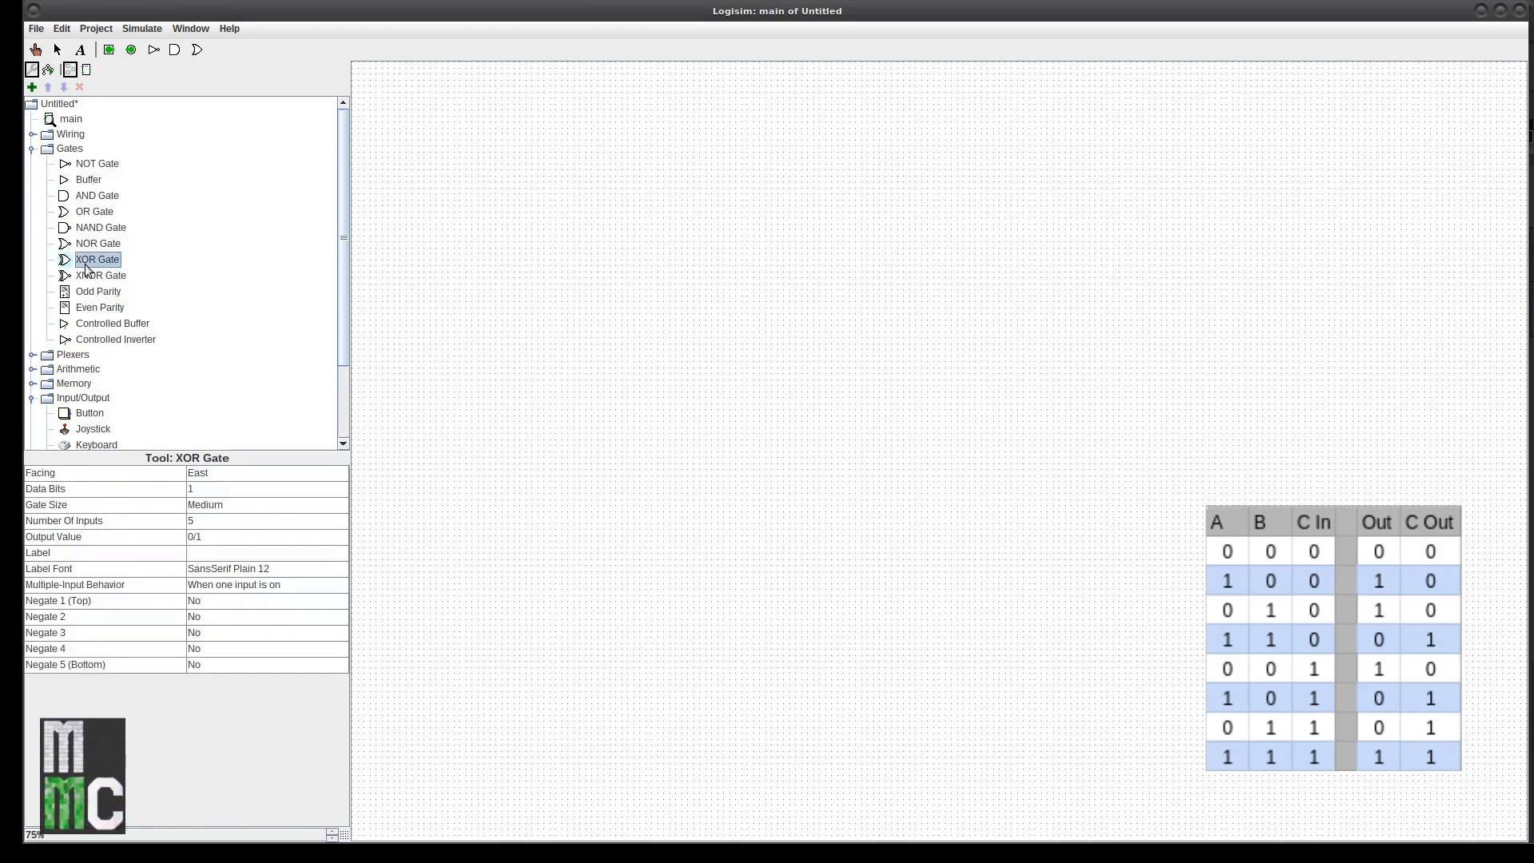
left_click(210, 524)
left_click(213, 537)
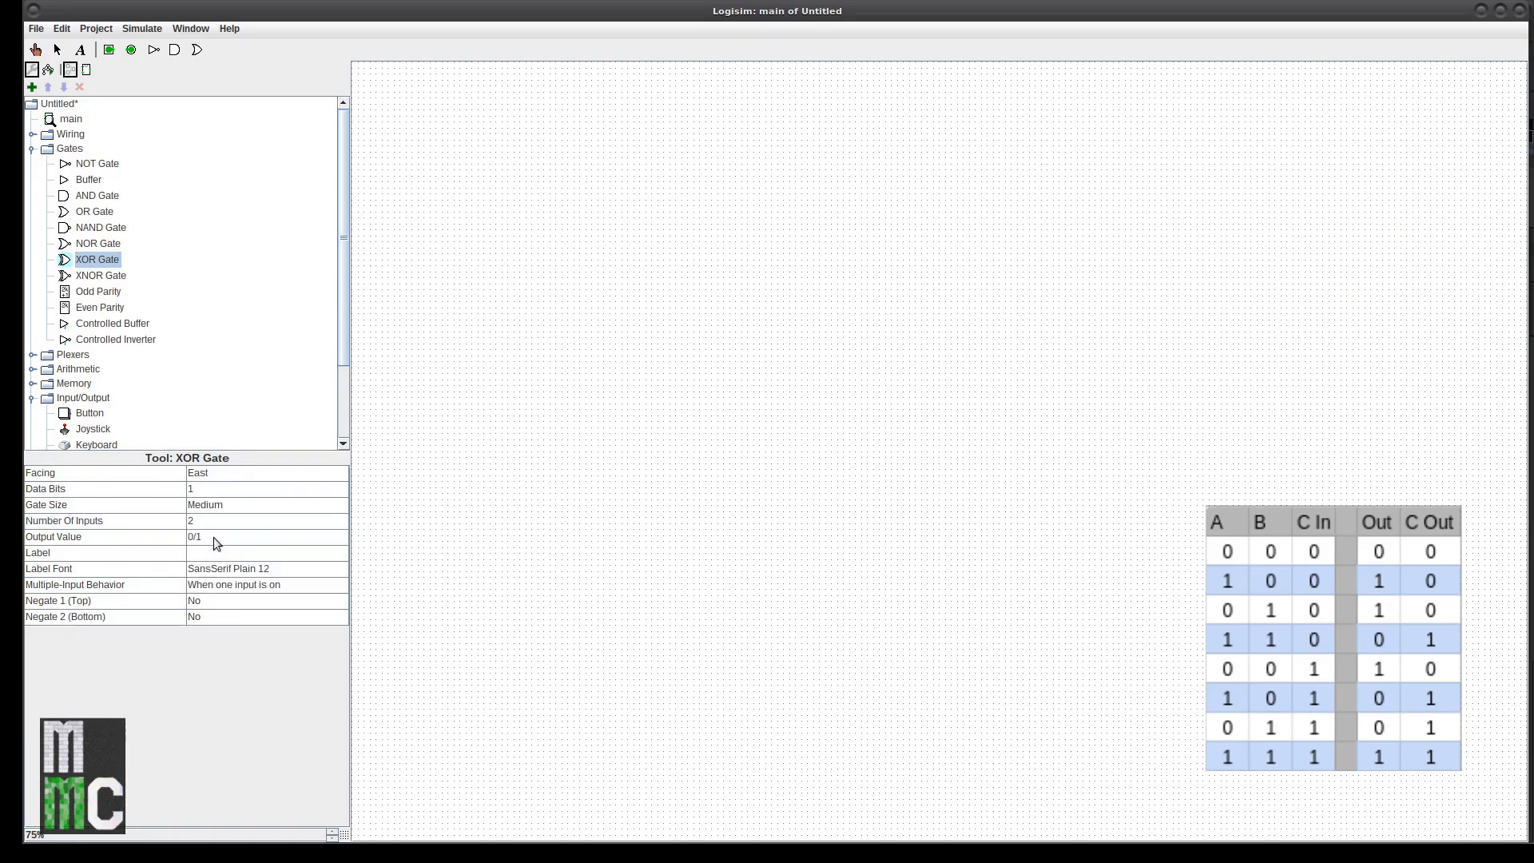
left_click(228, 506)
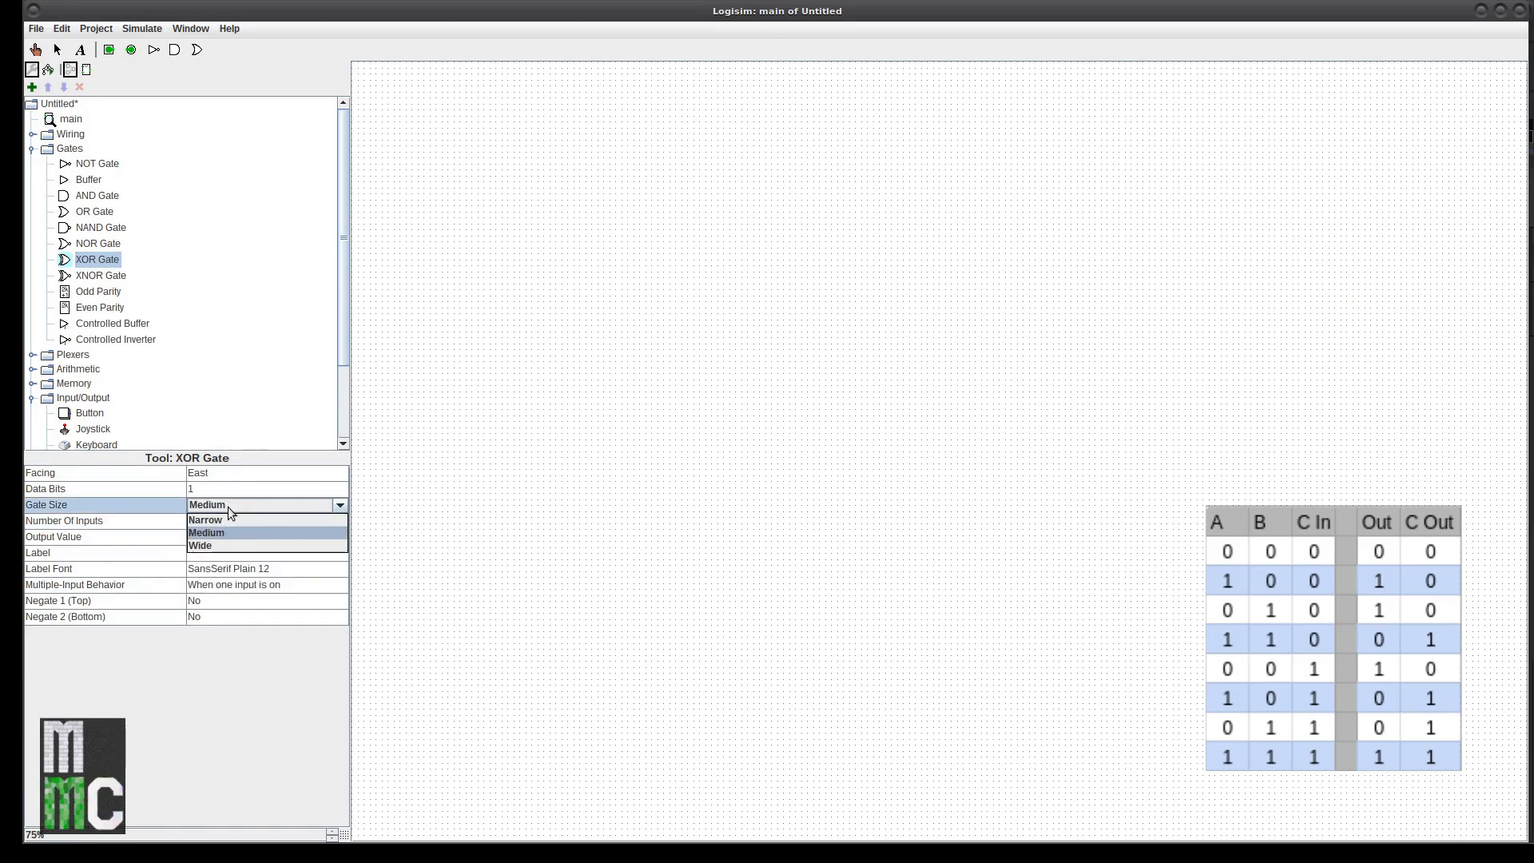
left_click(229, 520)
left_click(577, 249)
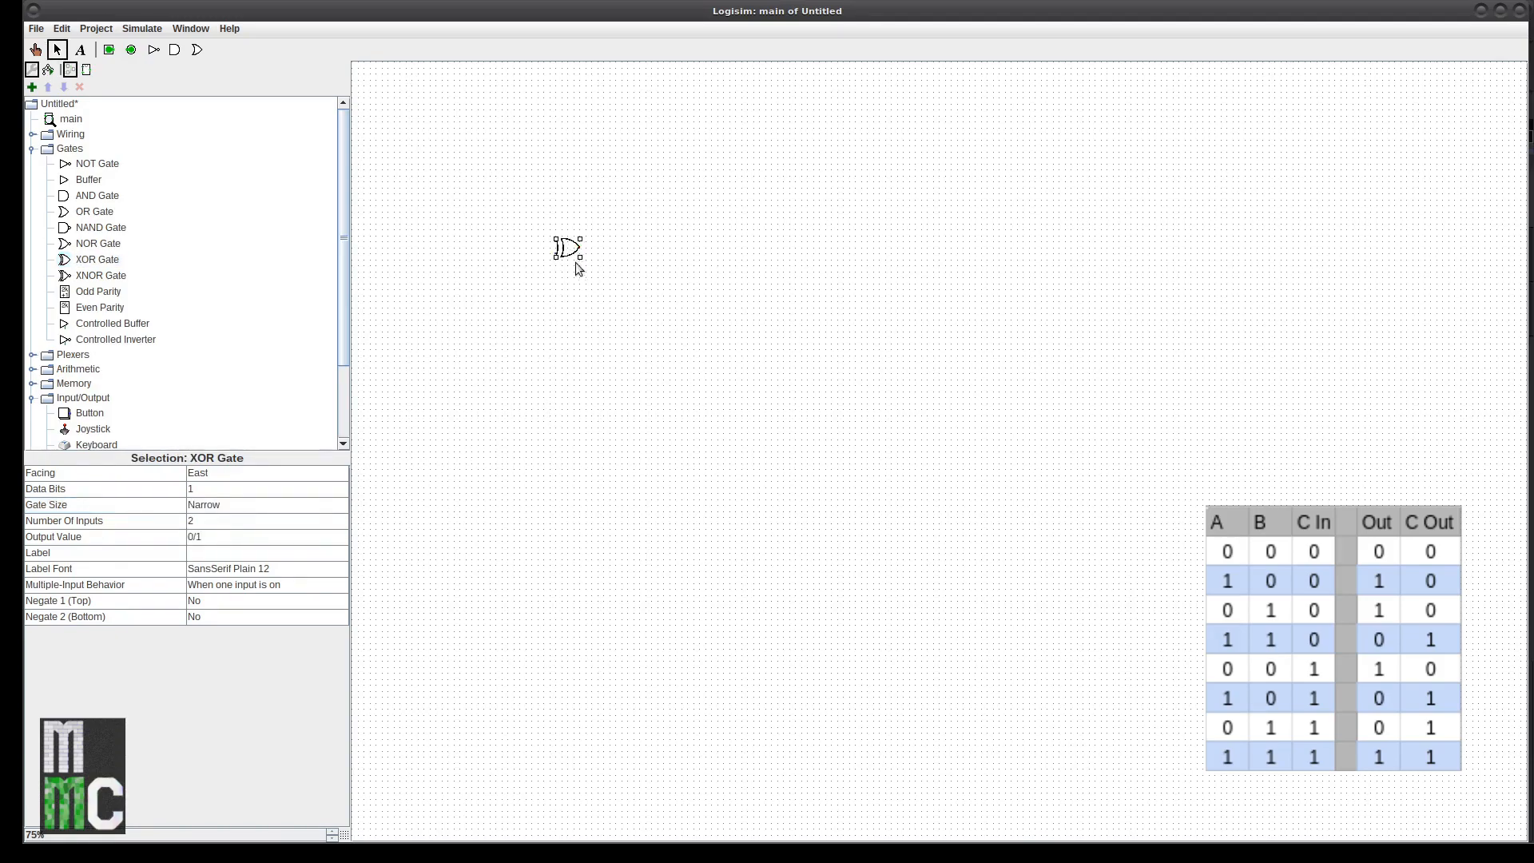
Step: Add input pin A left of the XOR gate, with a copy below it for B
left_click(109, 50)
left_click(442, 247)
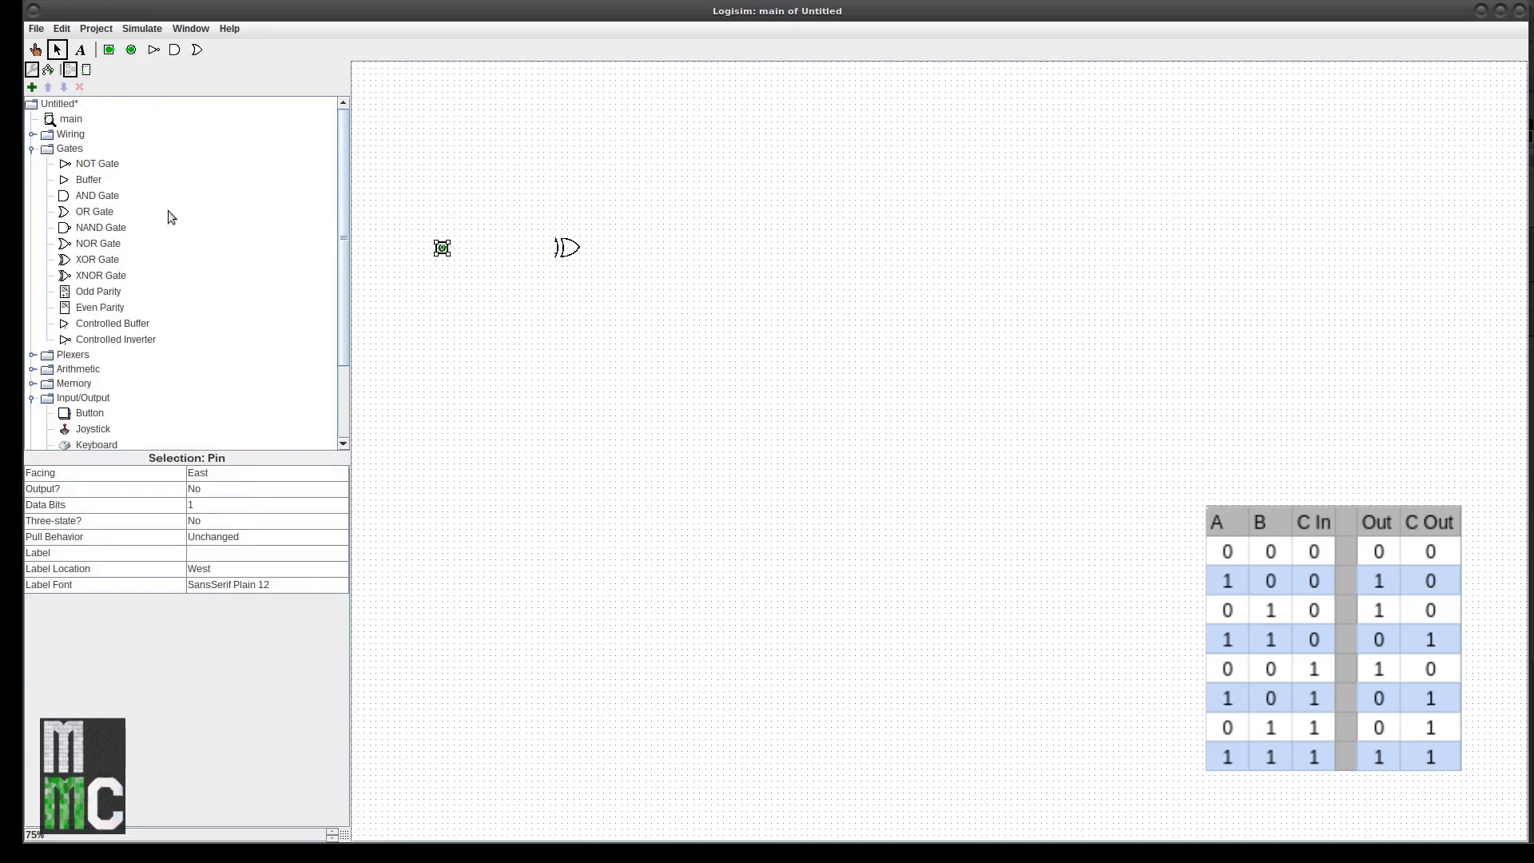
left_click(198, 554)
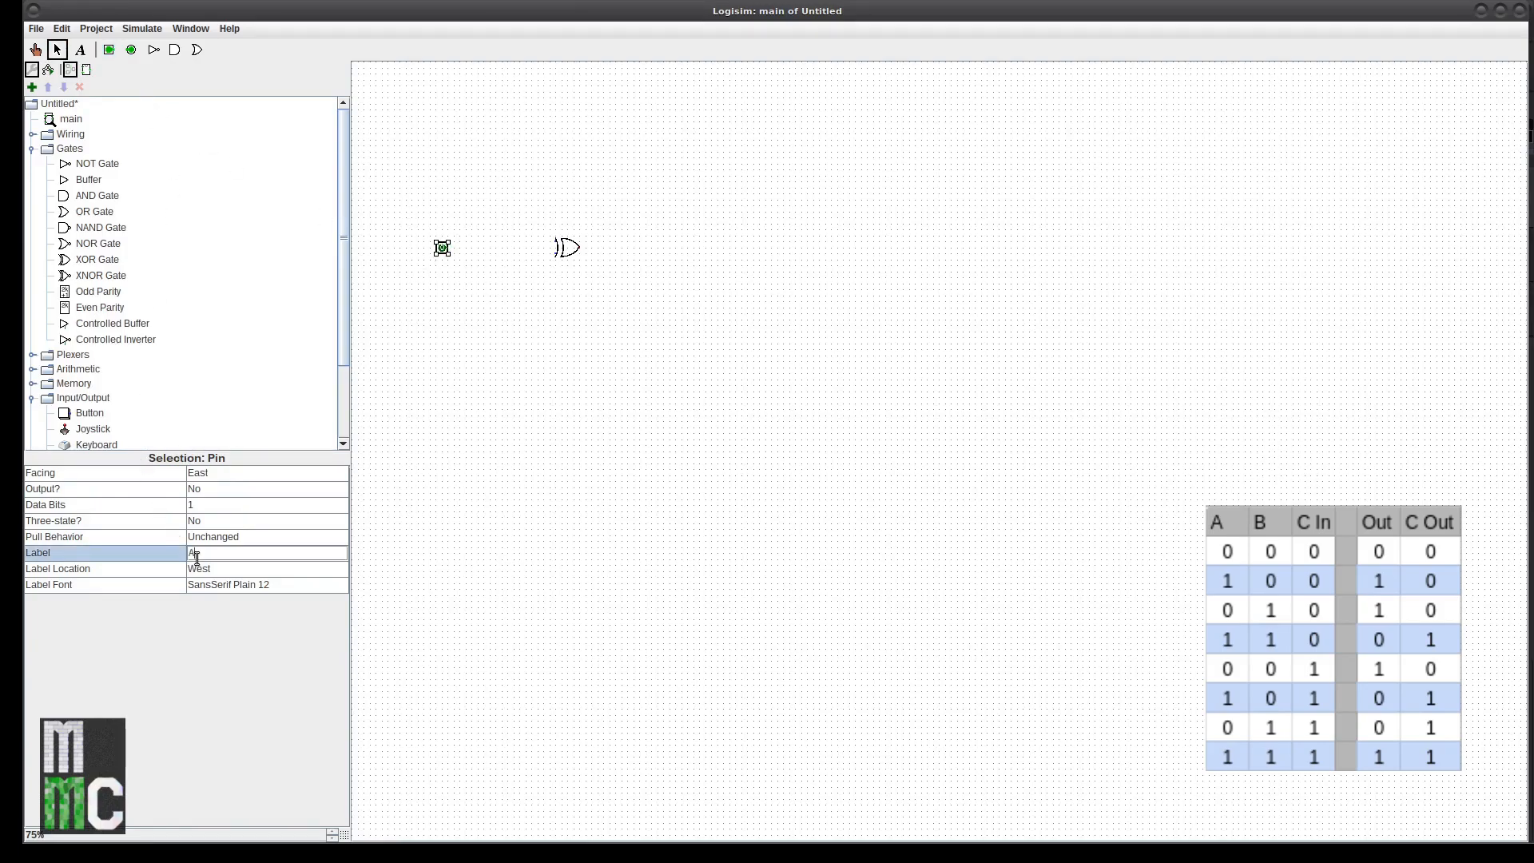
type("A")
key("Return")
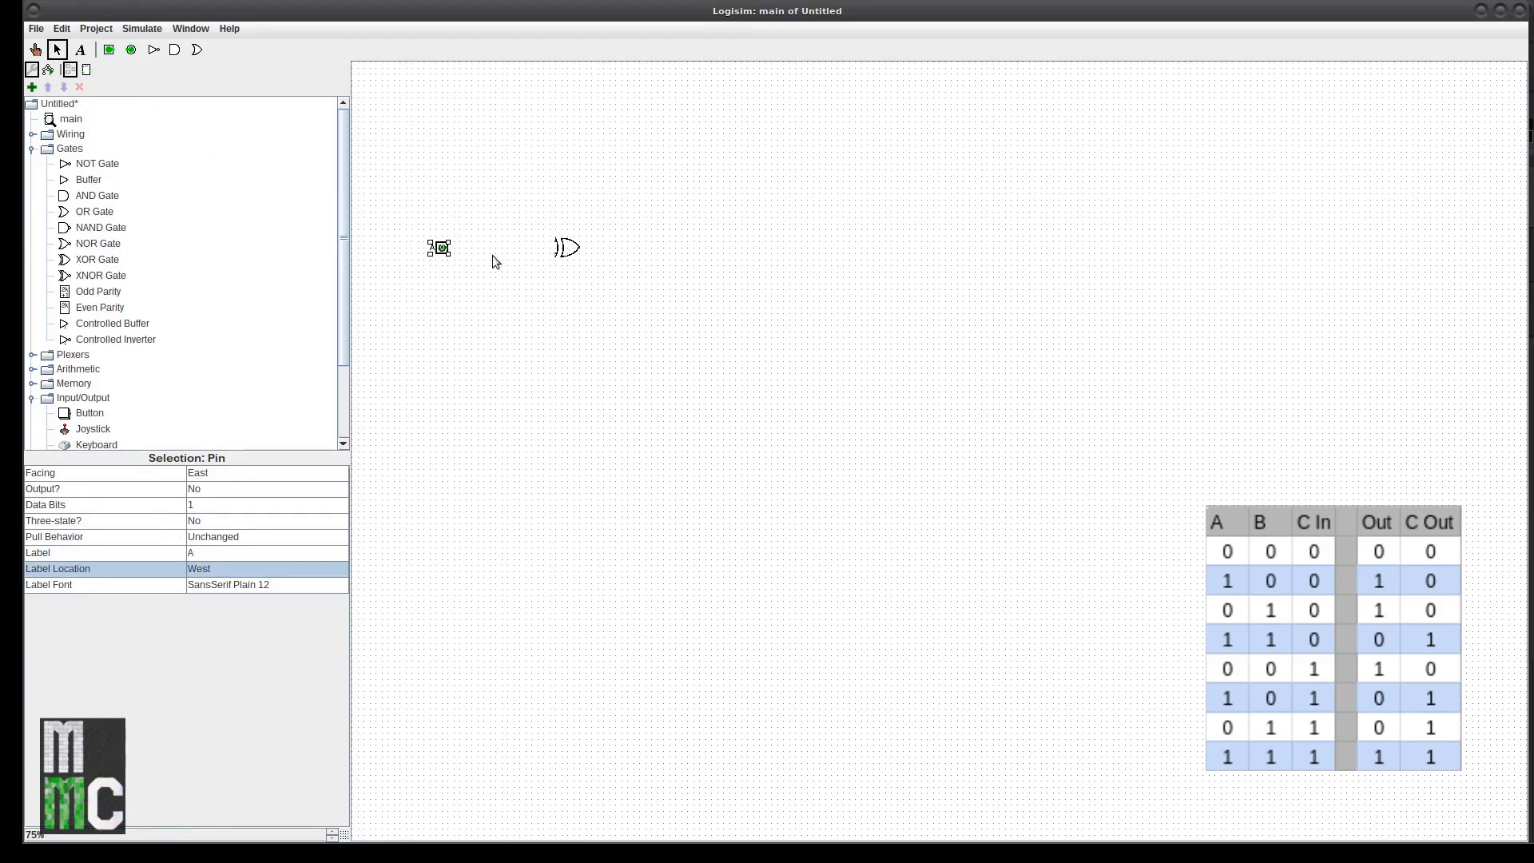
key("ctrl+d")
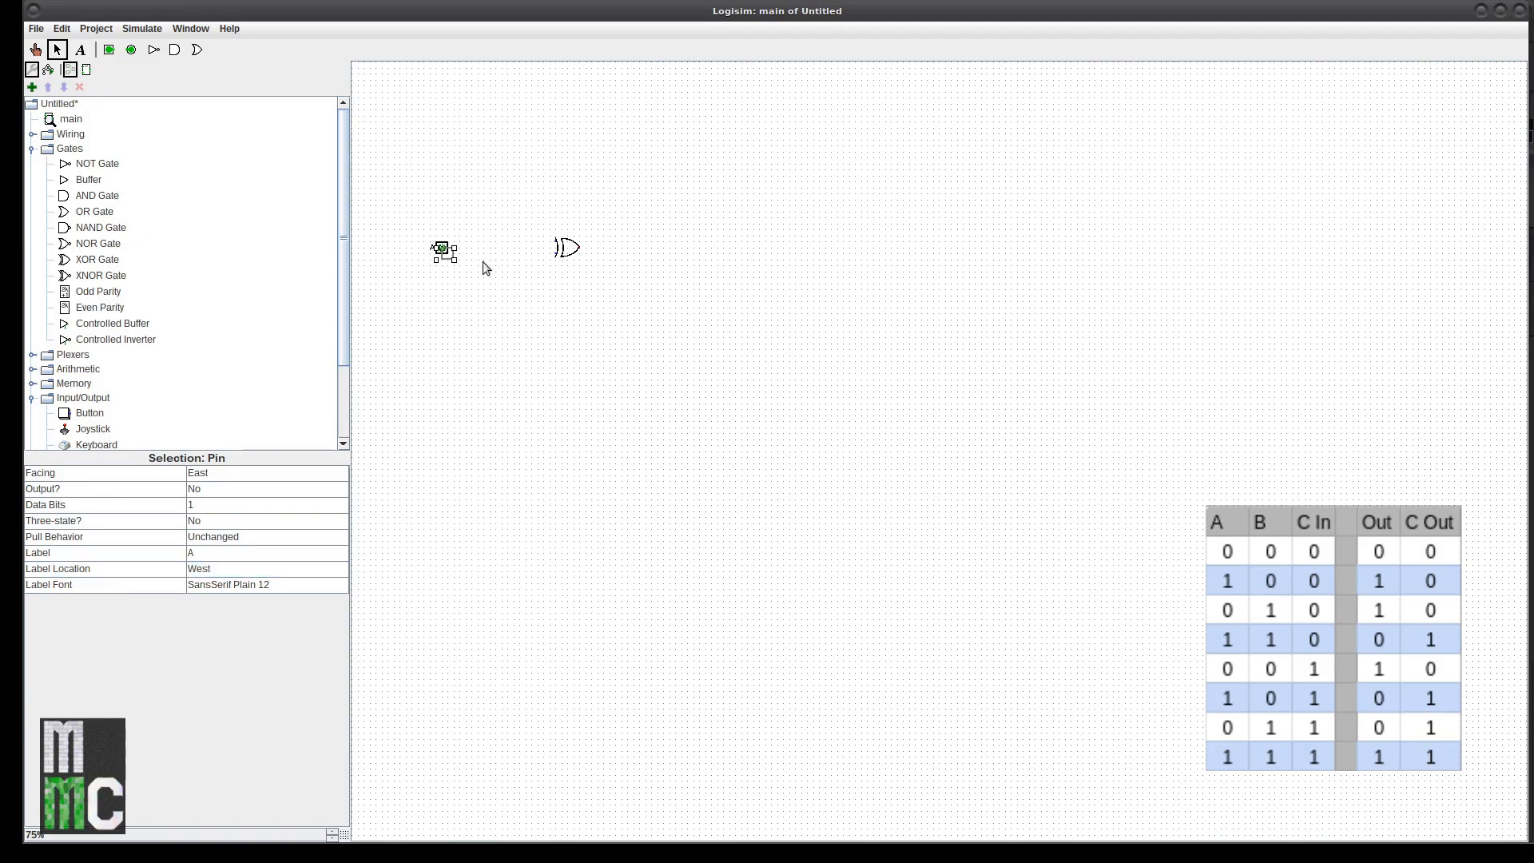
left_click_drag(452, 258, 442, 272)
left_click(204, 552)
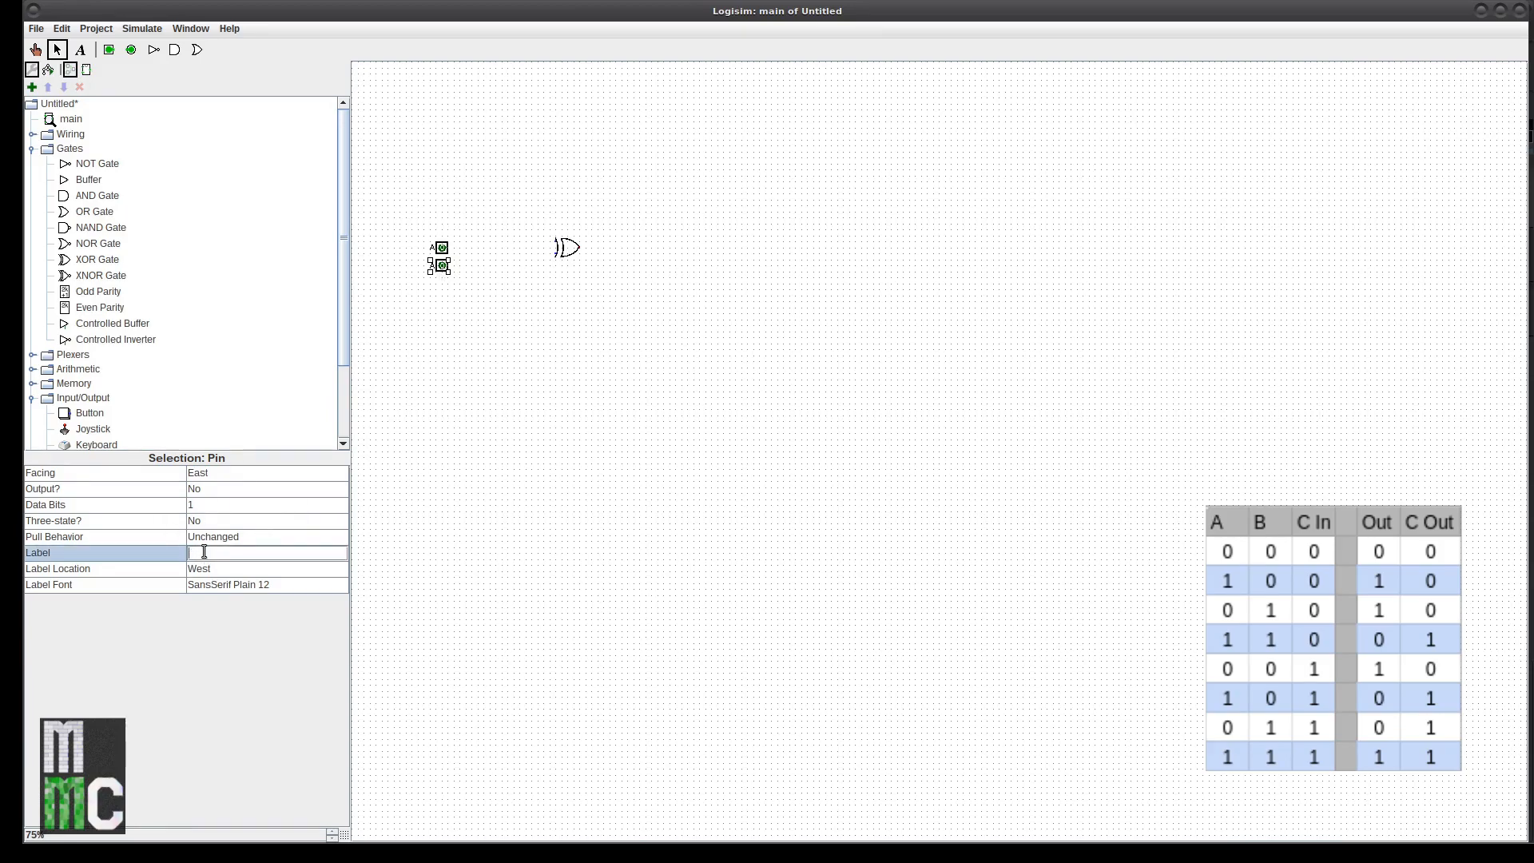
Step: Add a third input pin labelled CIn and wire pin A to the XOR's upper input
left_click(489, 431)
left_click(448, 250)
left_click_drag(447, 250, 441, 287)
left_click(250, 552)
key("Return")
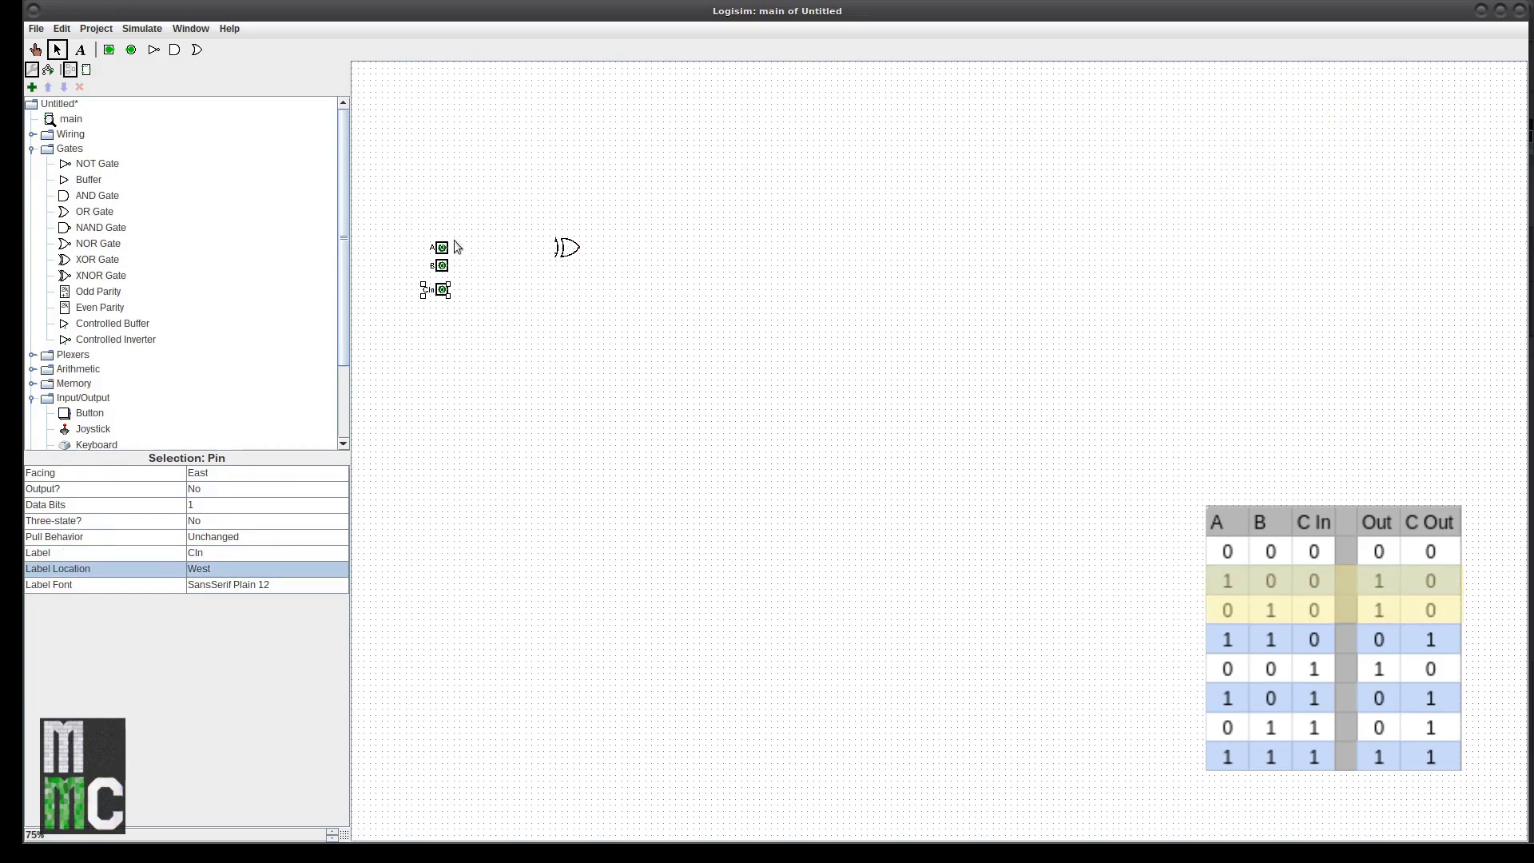
left_click_drag(448, 248, 544, 247)
Step: Wire pin B to the XOR's lower input and place a south-facing LED above the gate
left_click(572, 252)
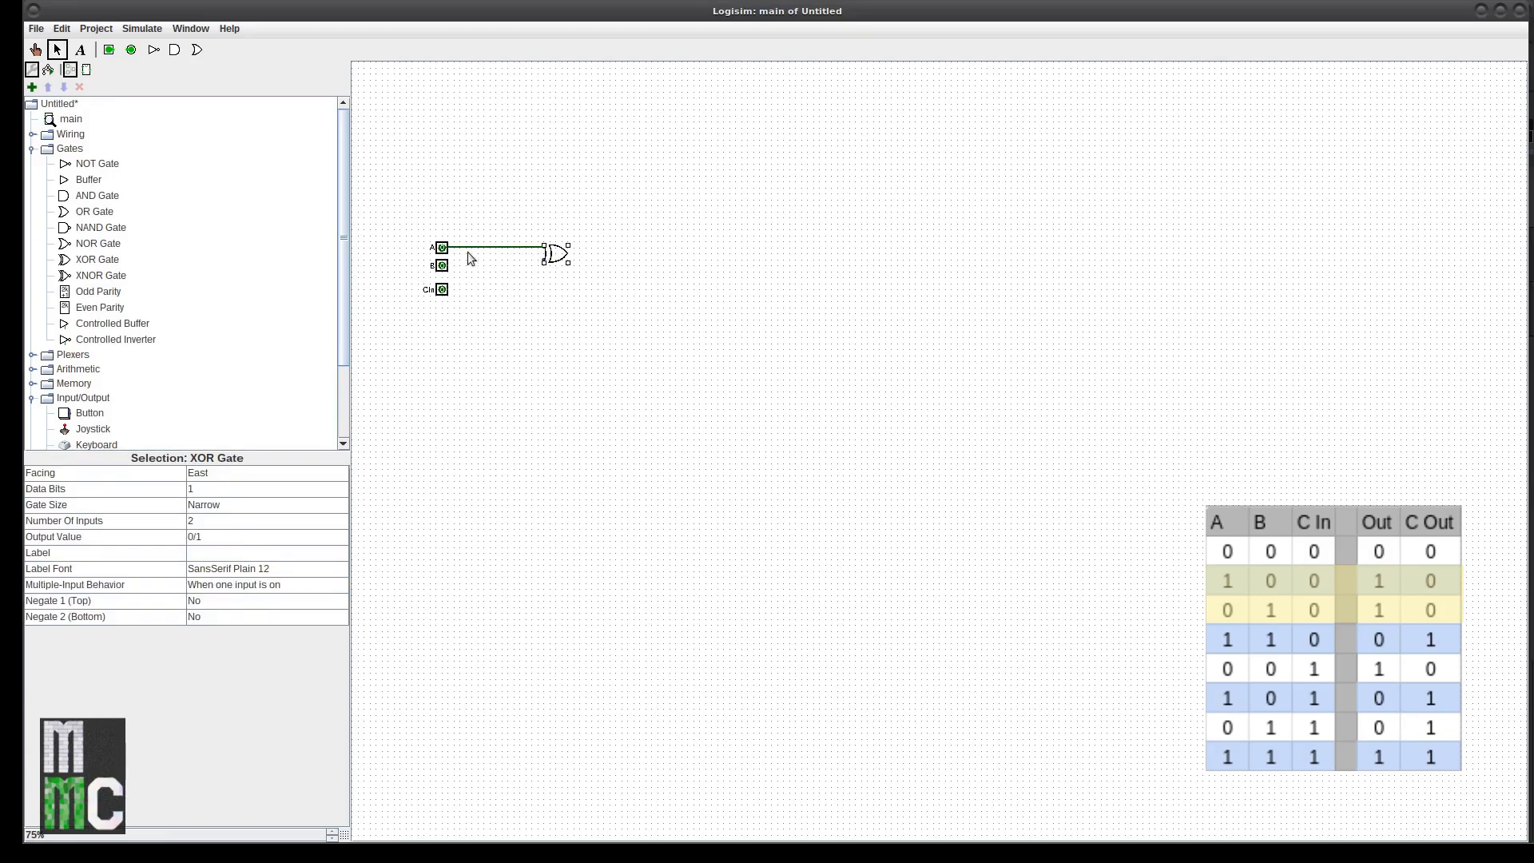
left_click_drag(448, 265, 538, 266)
scroll(136, 412, "down", 2)
left_click(85, 362)
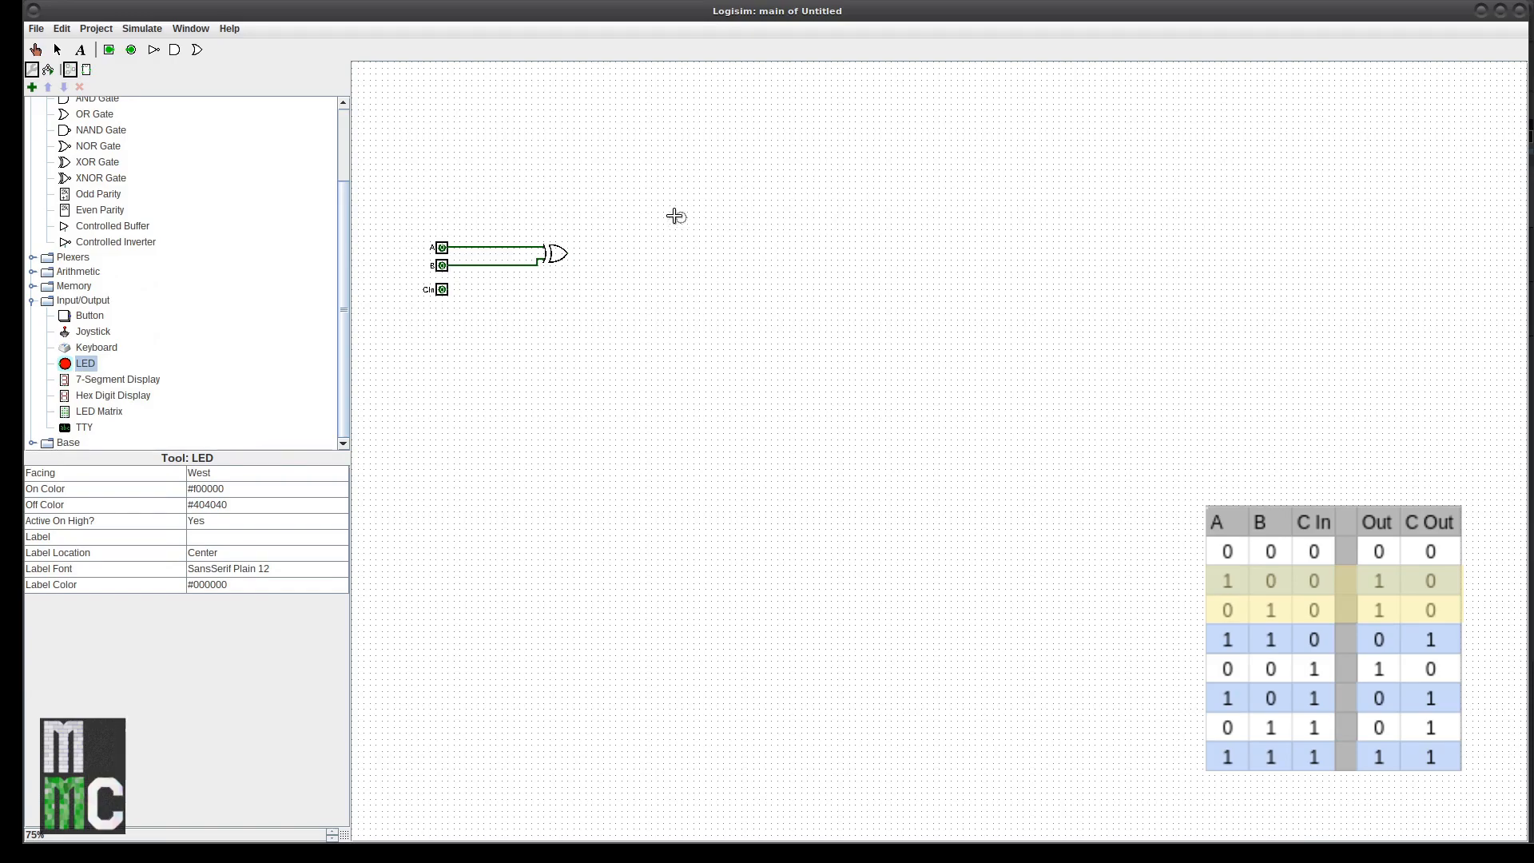
left_click(229, 477)
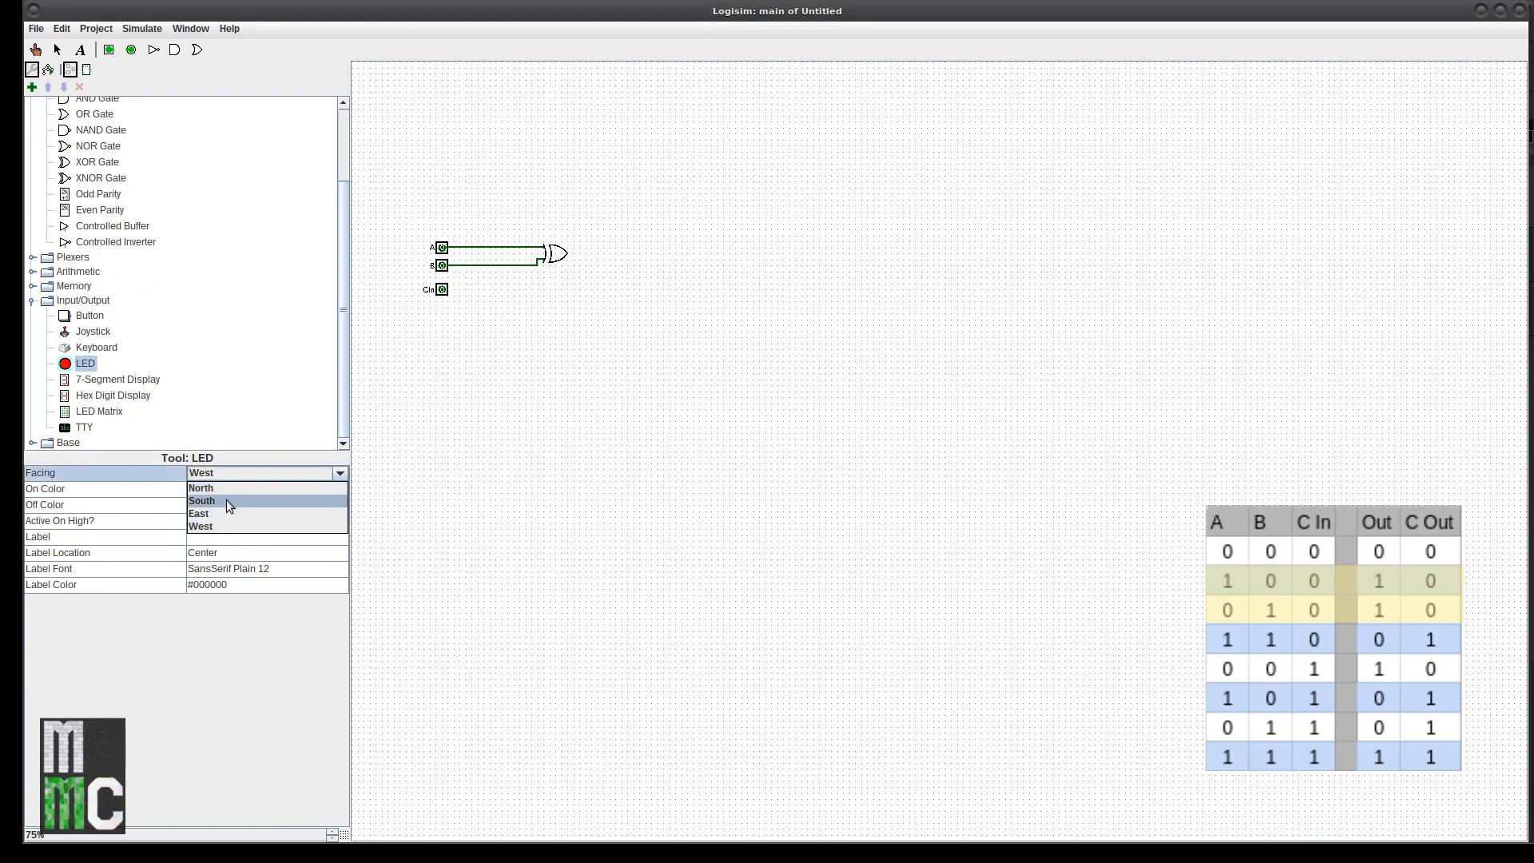
left_click(227, 500)
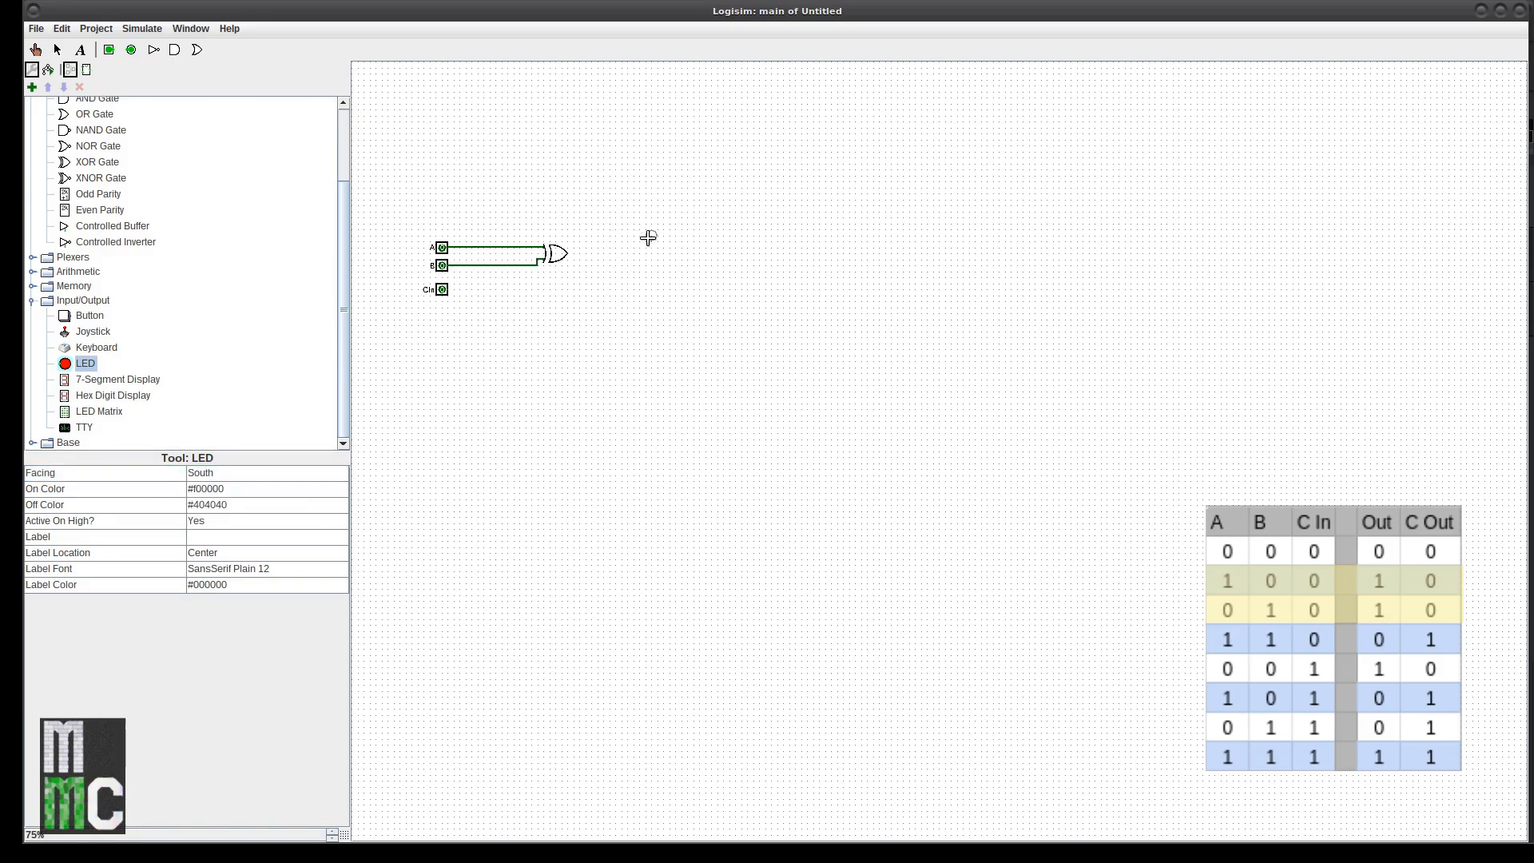
left_click(649, 232)
Step: Move the XOR gate left, closer to the input pins
left_click_drag(483, 200, 603, 336)
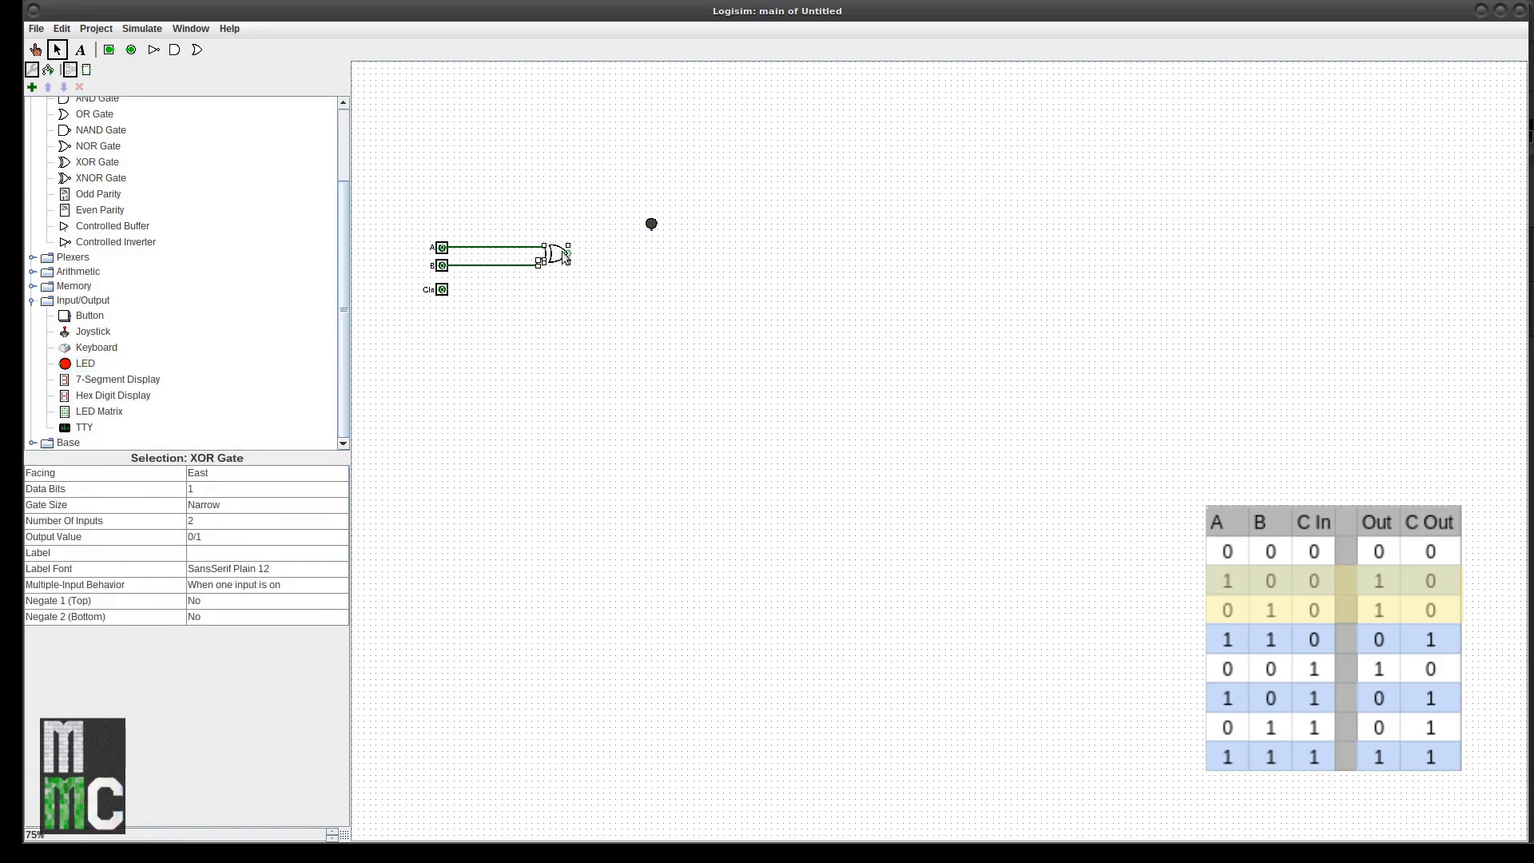
left_click_drag(552, 255, 513, 257)
left_click(519, 265)
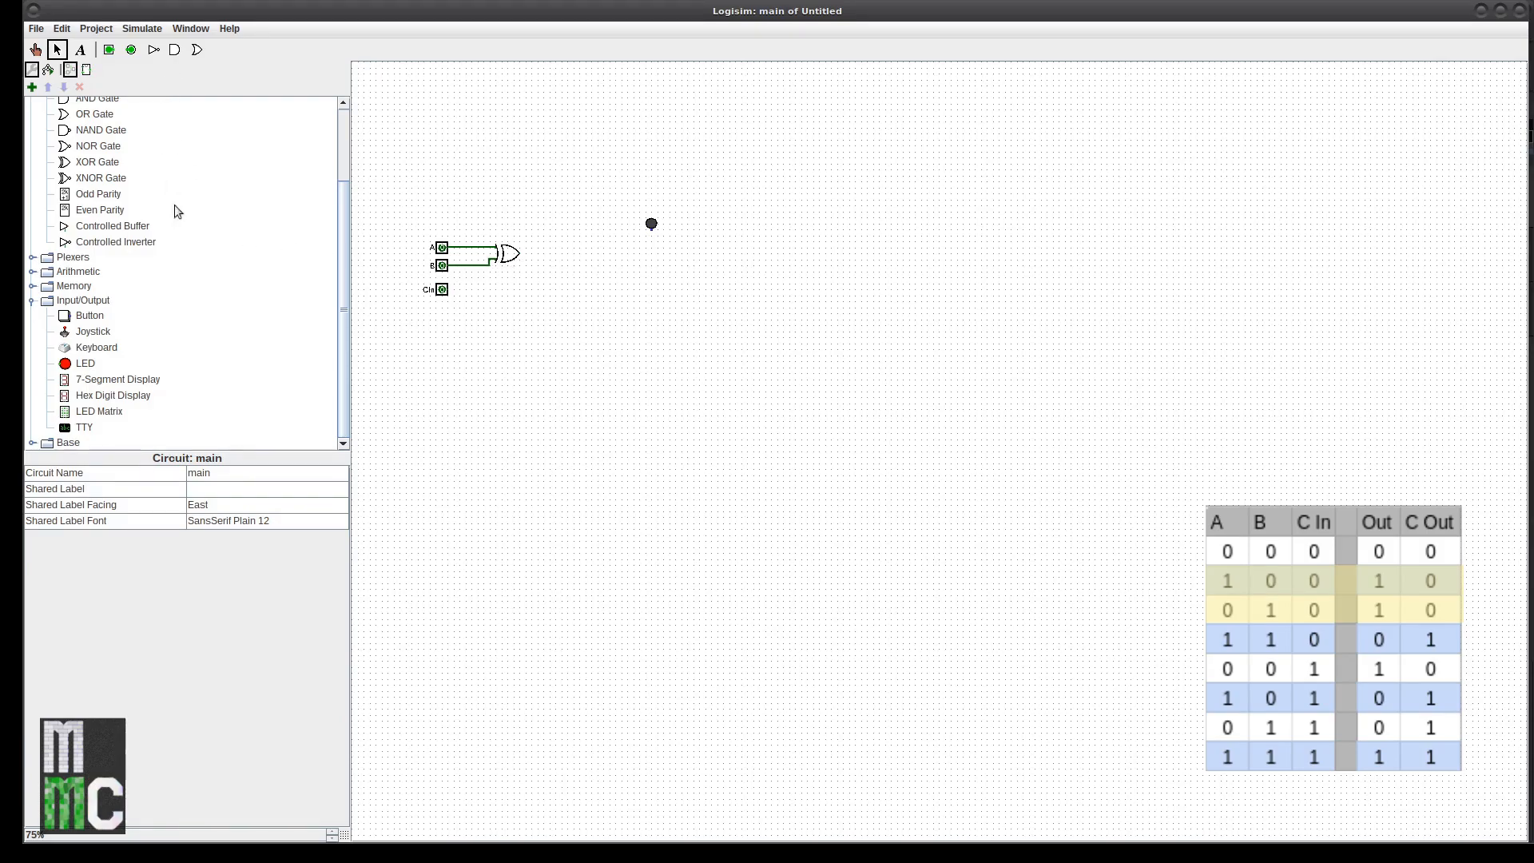
Step: Place a copy of the XOR gate to the right of the first one
left_click(513, 257)
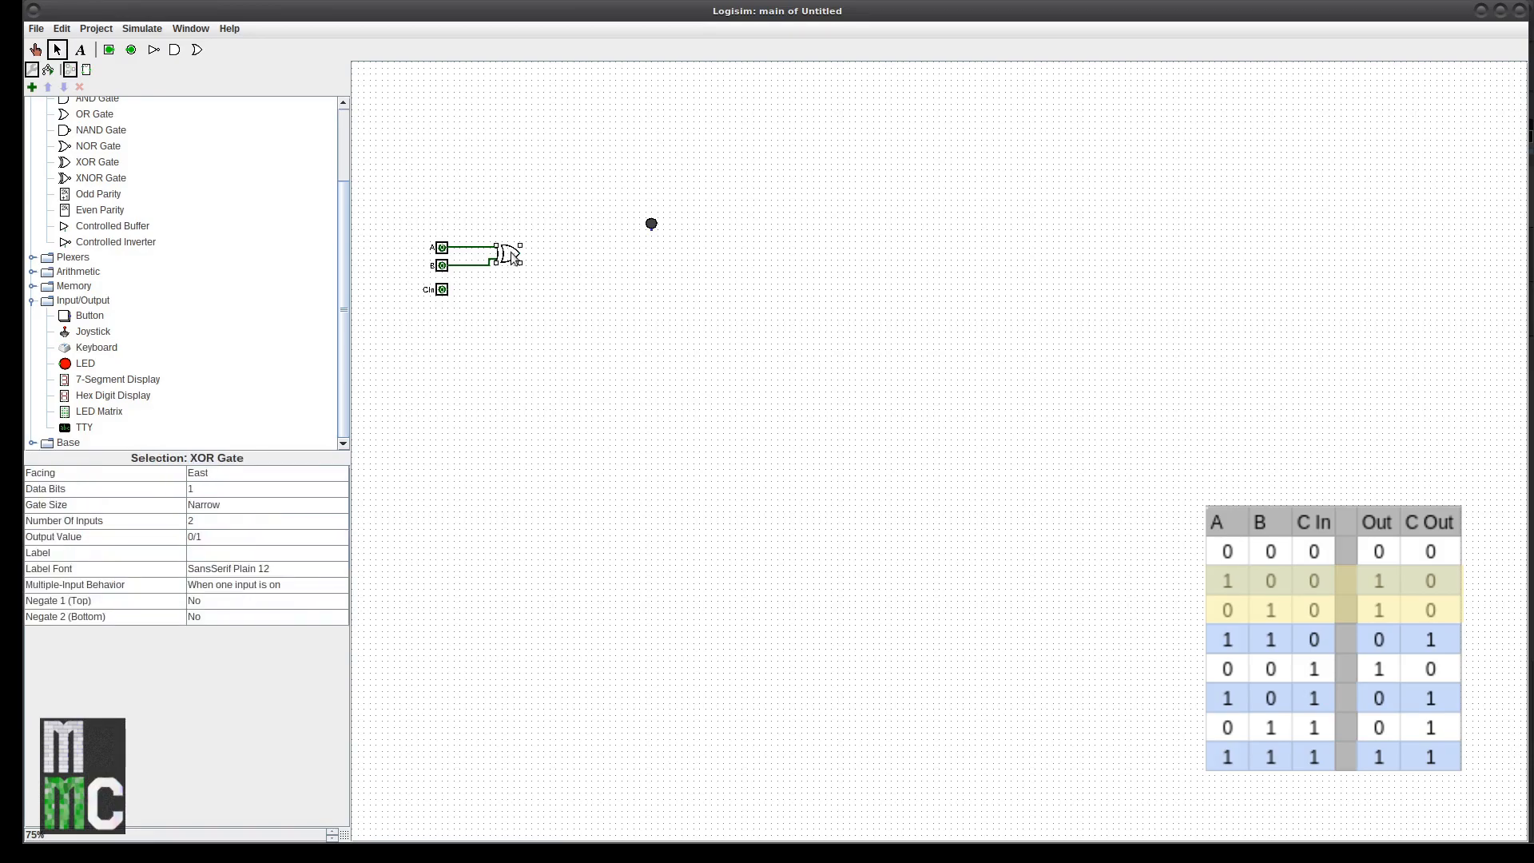
key("ctrl+d")
left_click_drag(518, 262, 572, 263)
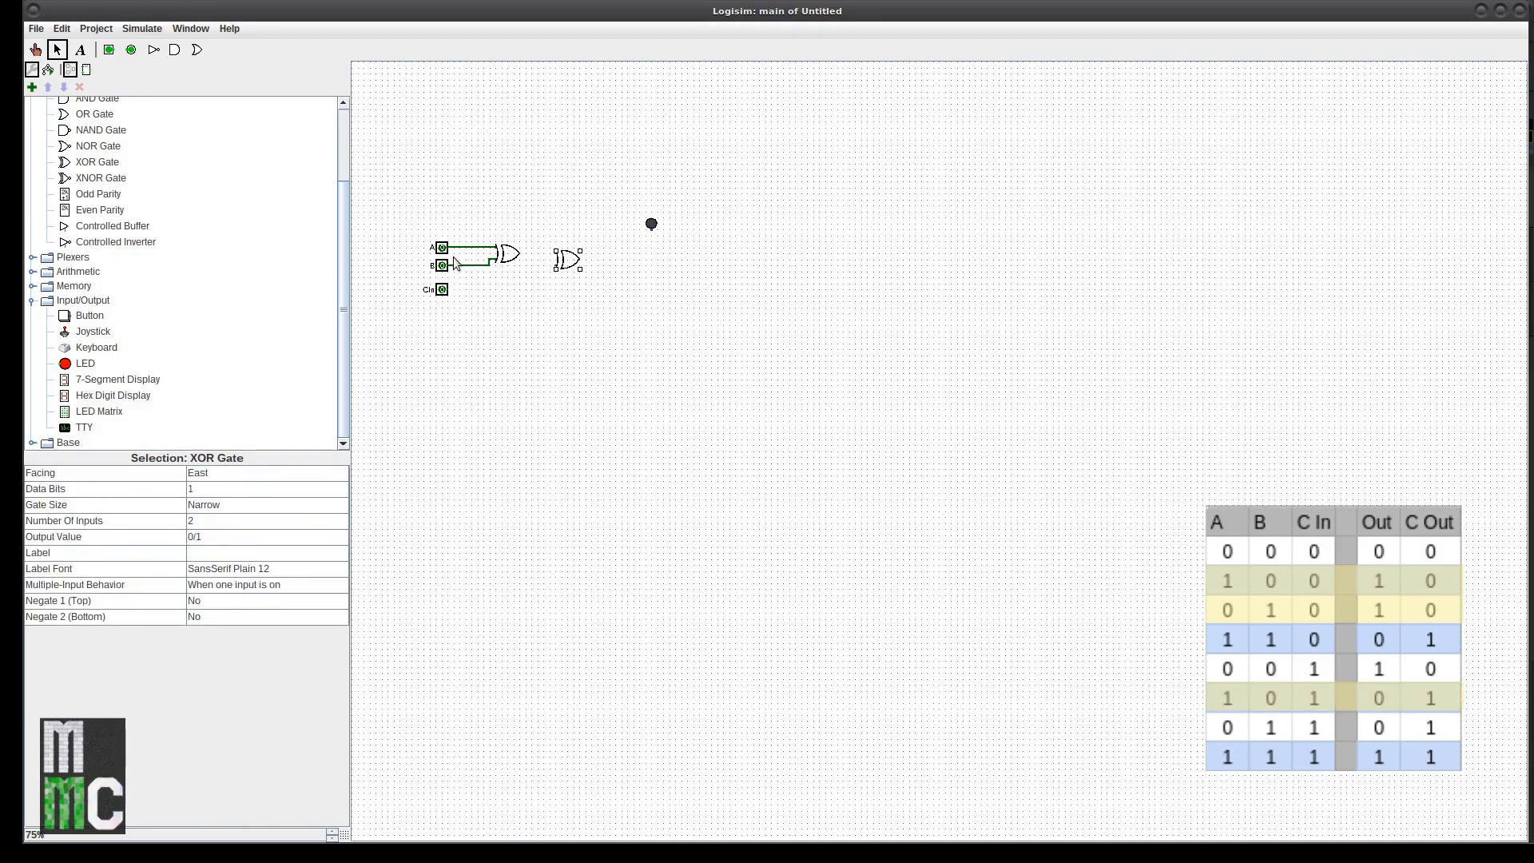
Step: Test the first XOR gate by toggling A and B, undoing a bent output wire
left_click(34, 49)
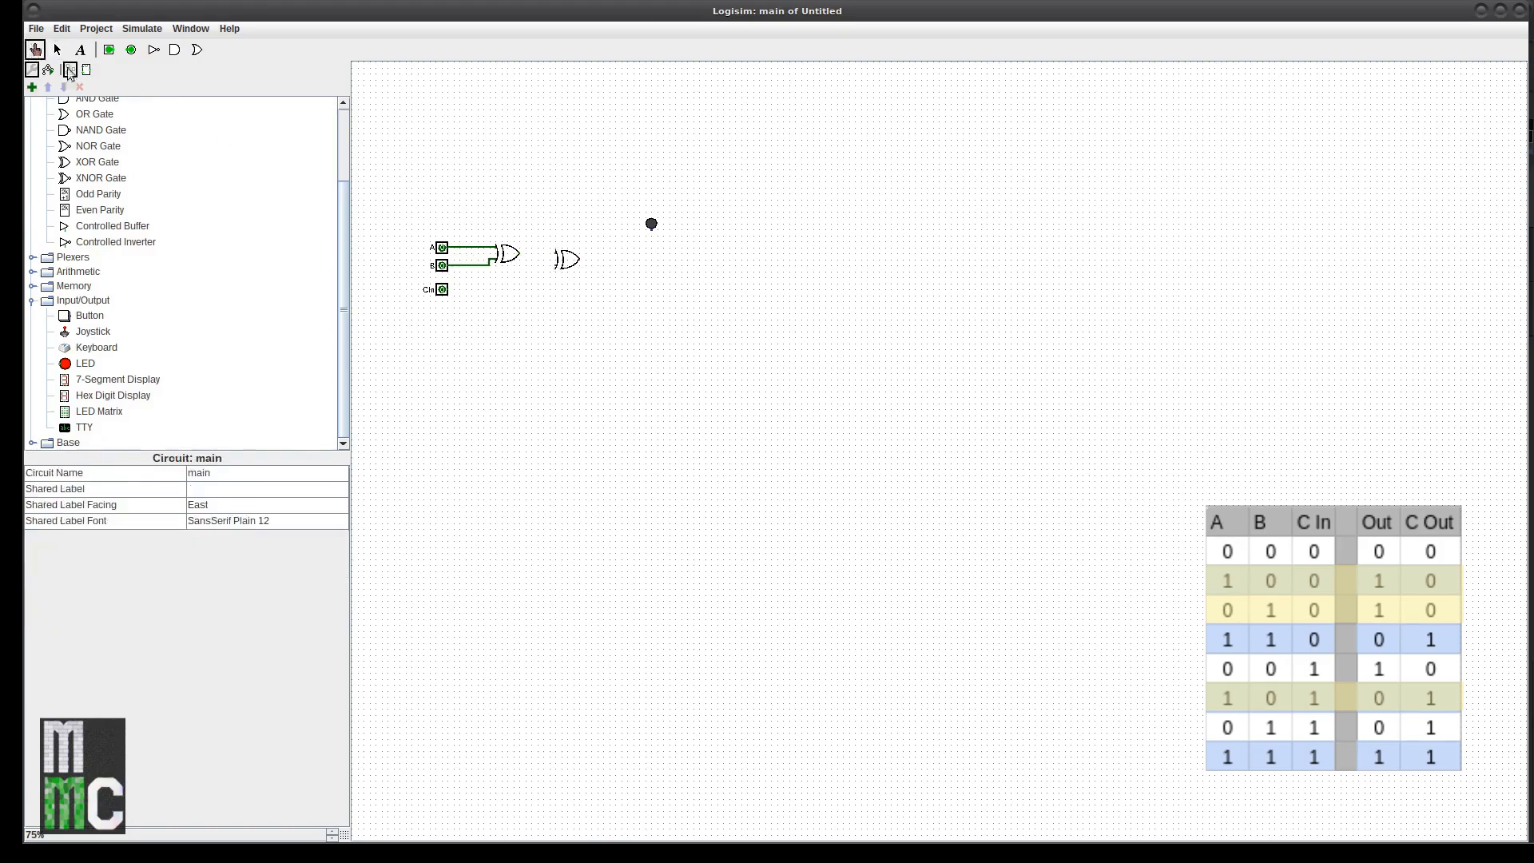
left_click(443, 250)
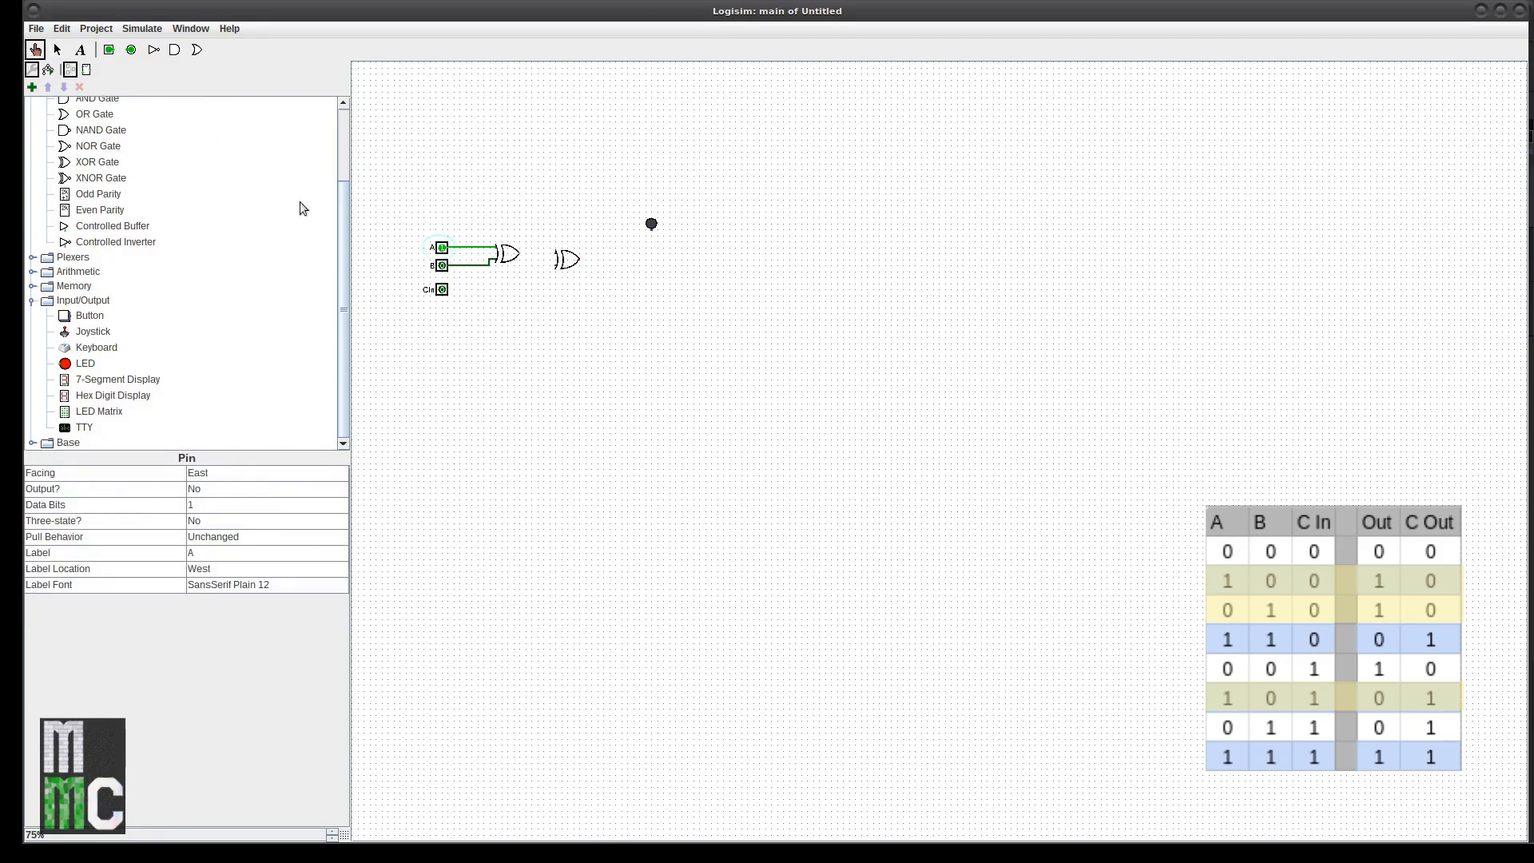
left_click(56, 49)
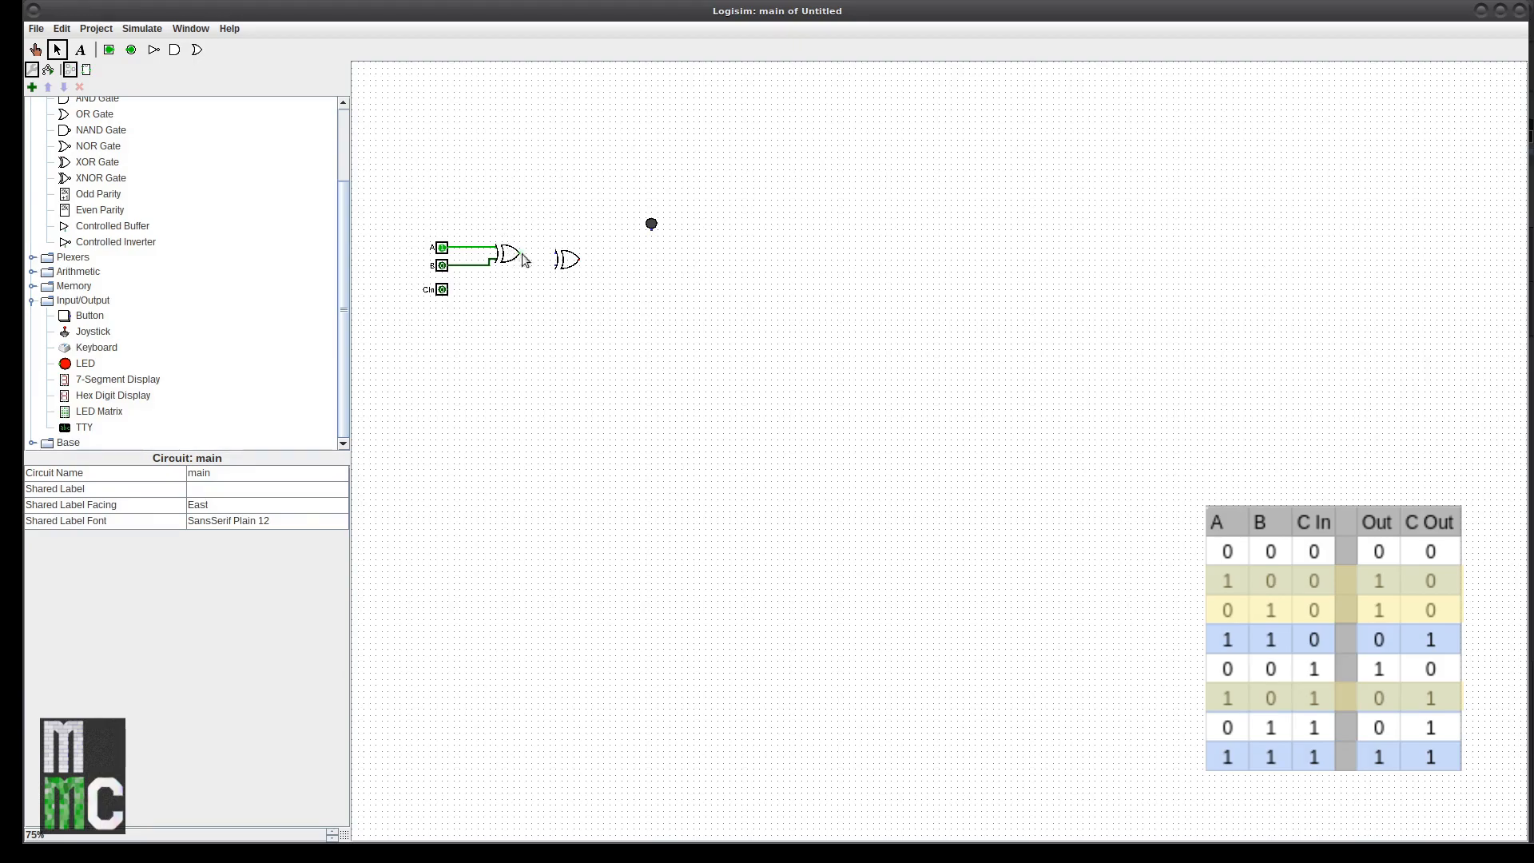
left_click_drag(520, 254, 536, 253)
key("ctrl+z")
left_click(36, 49)
left_click(442, 265)
left_click(443, 248)
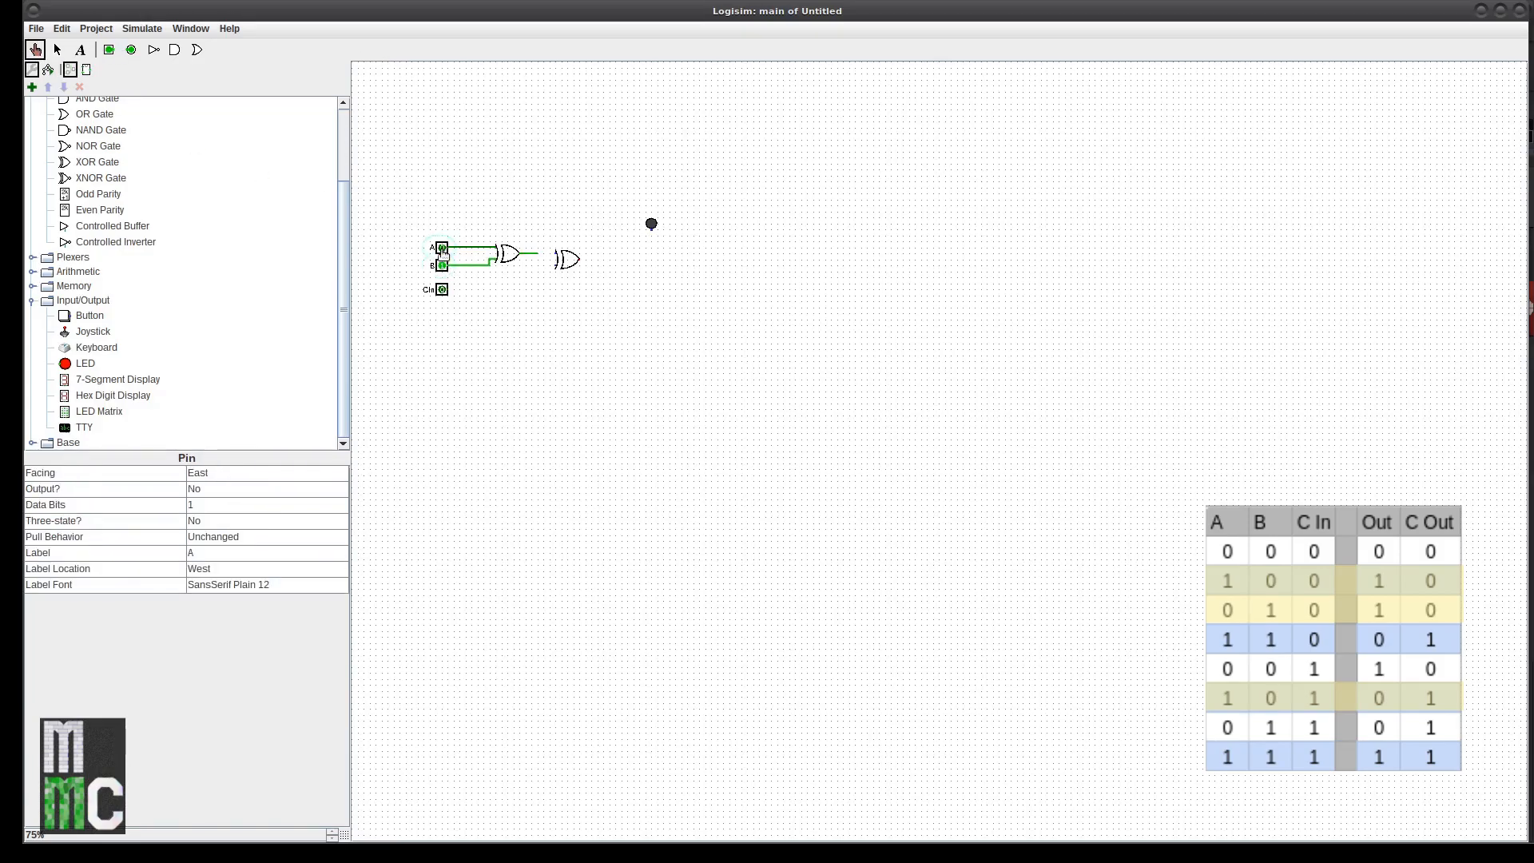
left_click(442, 266)
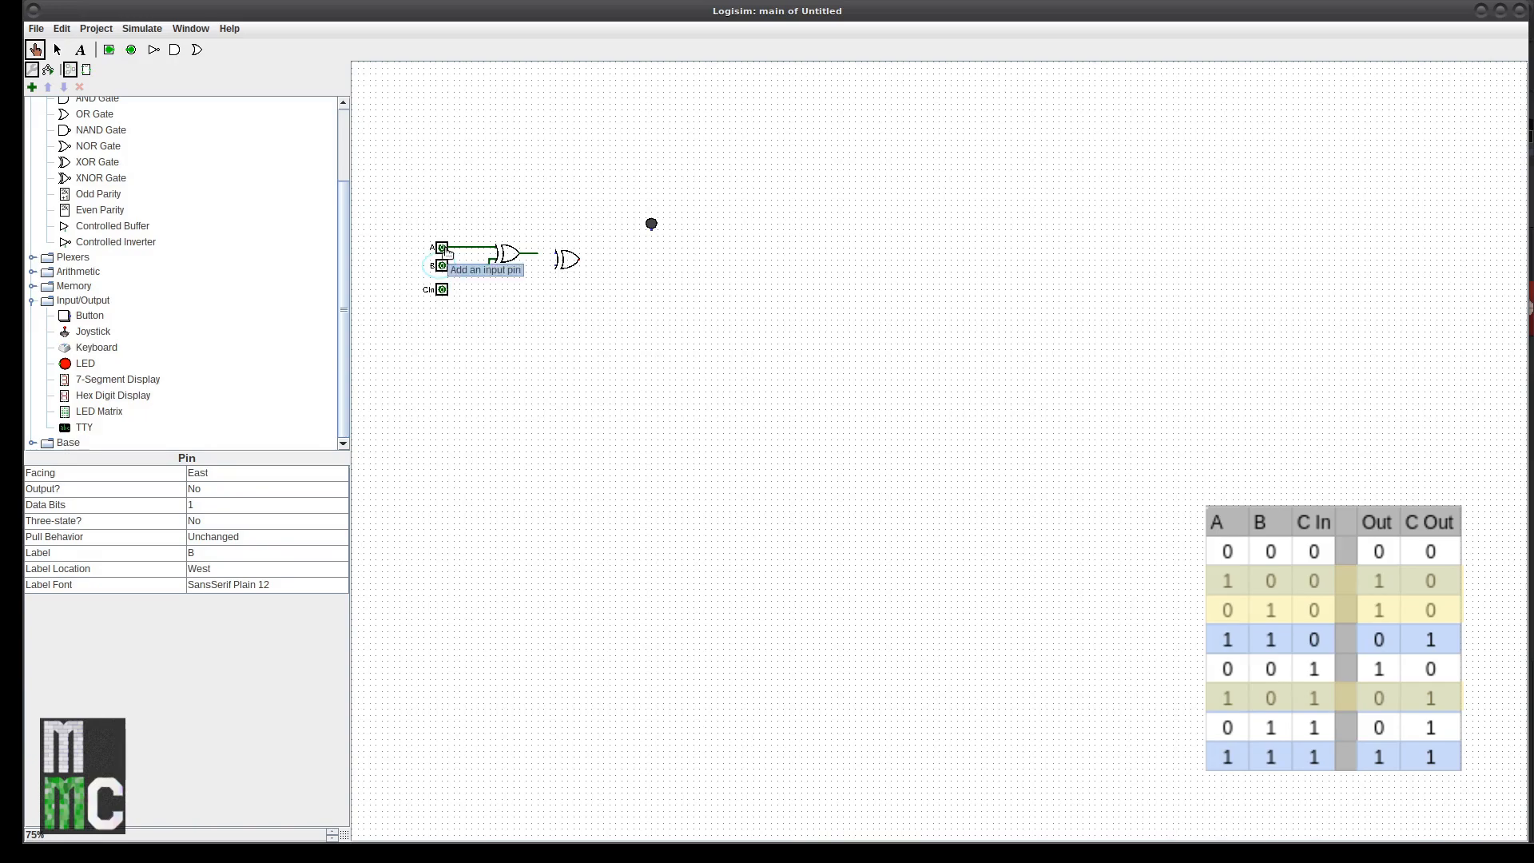
left_click(444, 250)
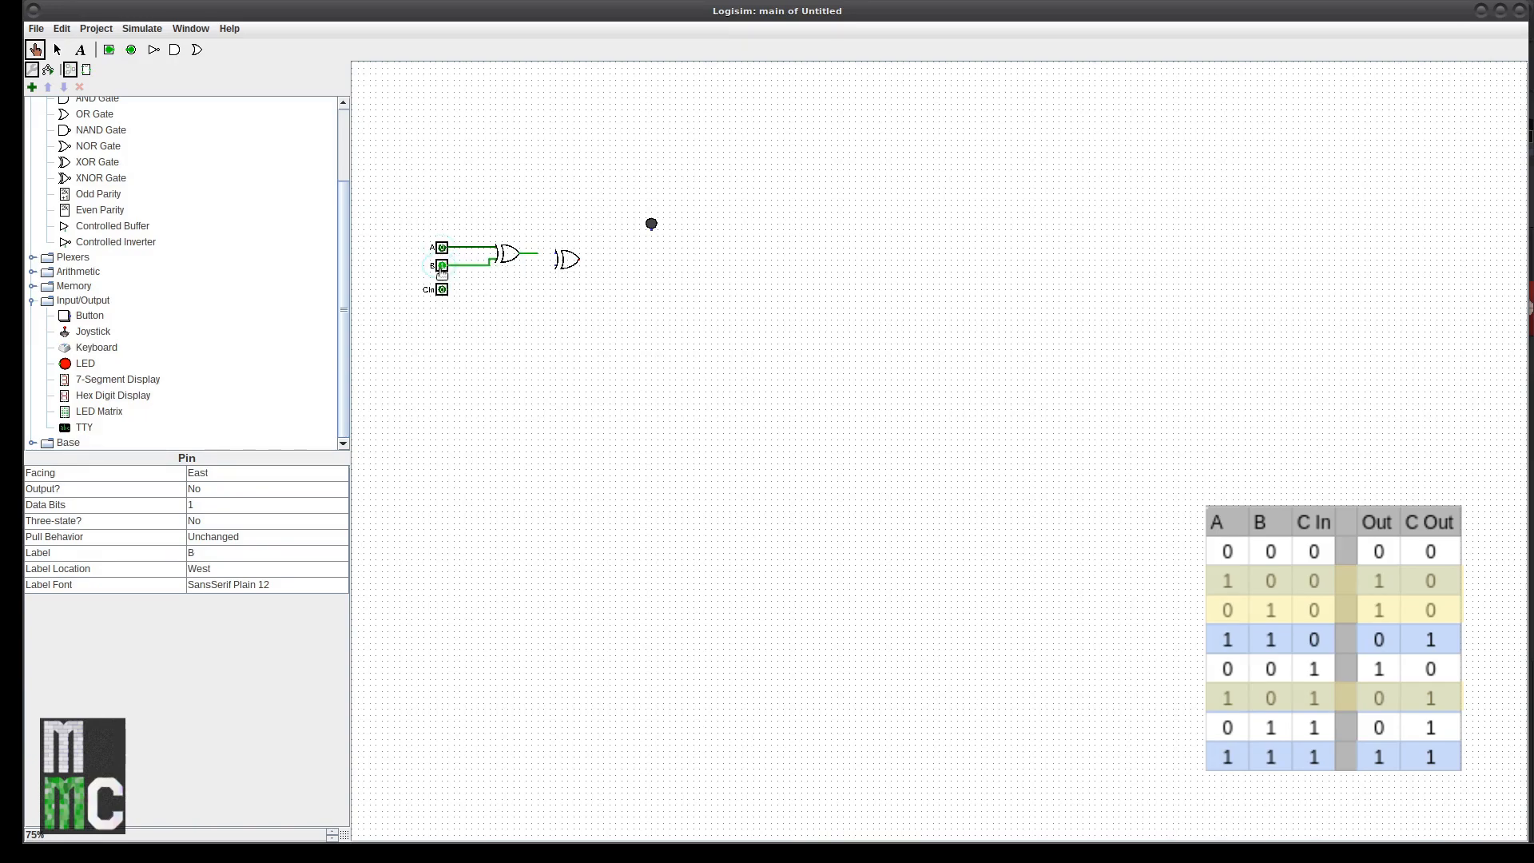
left_click(57, 50)
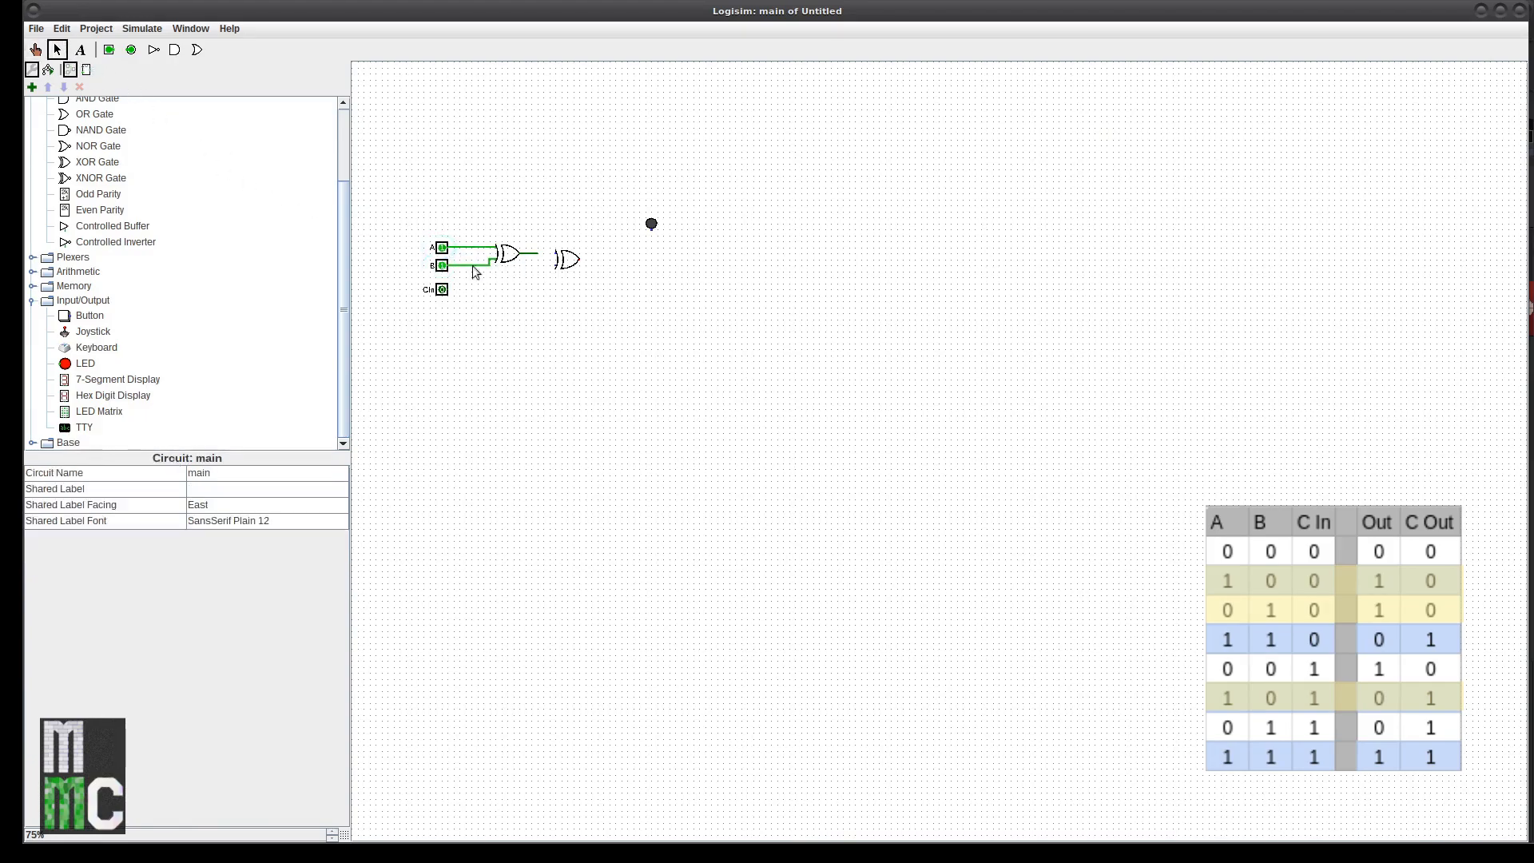
Step: Undo a misplaced wire near CIn, then toggle CIn, B and A to check the gates
left_click_drag(537, 254, 449, 291)
key("ctrl+z")
left_click(35, 49)
left_click(444, 292)
left_click(444, 291)
left_click(440, 265)
left_click(441, 247)
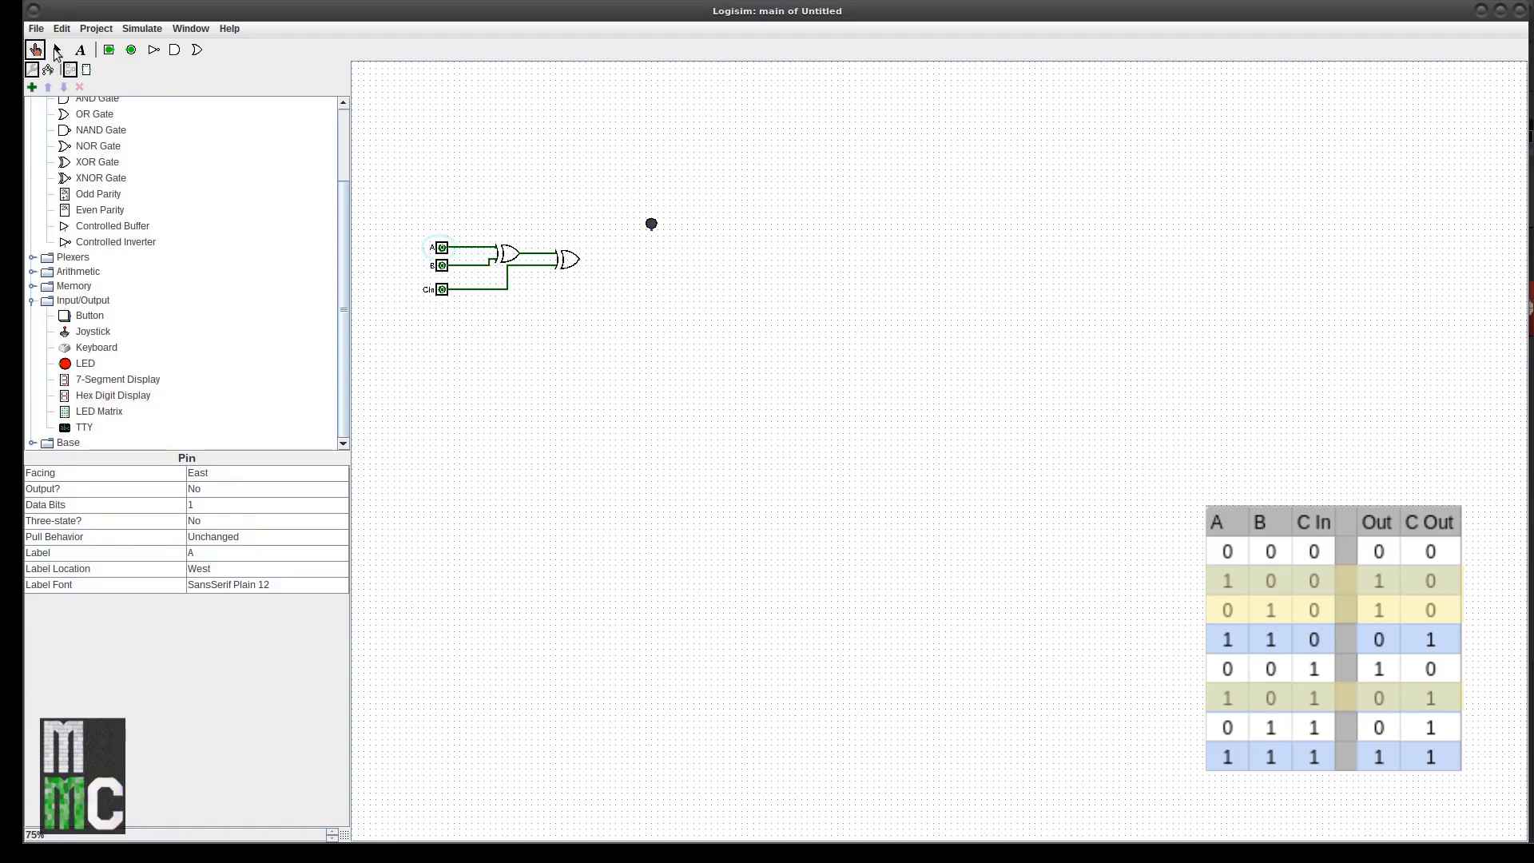
left_click(57, 52)
Step: Wire the second XOR's output to the LED and toggle A, B and CIn singly
mouse_move(578, 261)
left_mouse_down()
mouse_move(660, 266)
mouse_move(651, 225)
left_mouse_up()
left_click(35, 50)
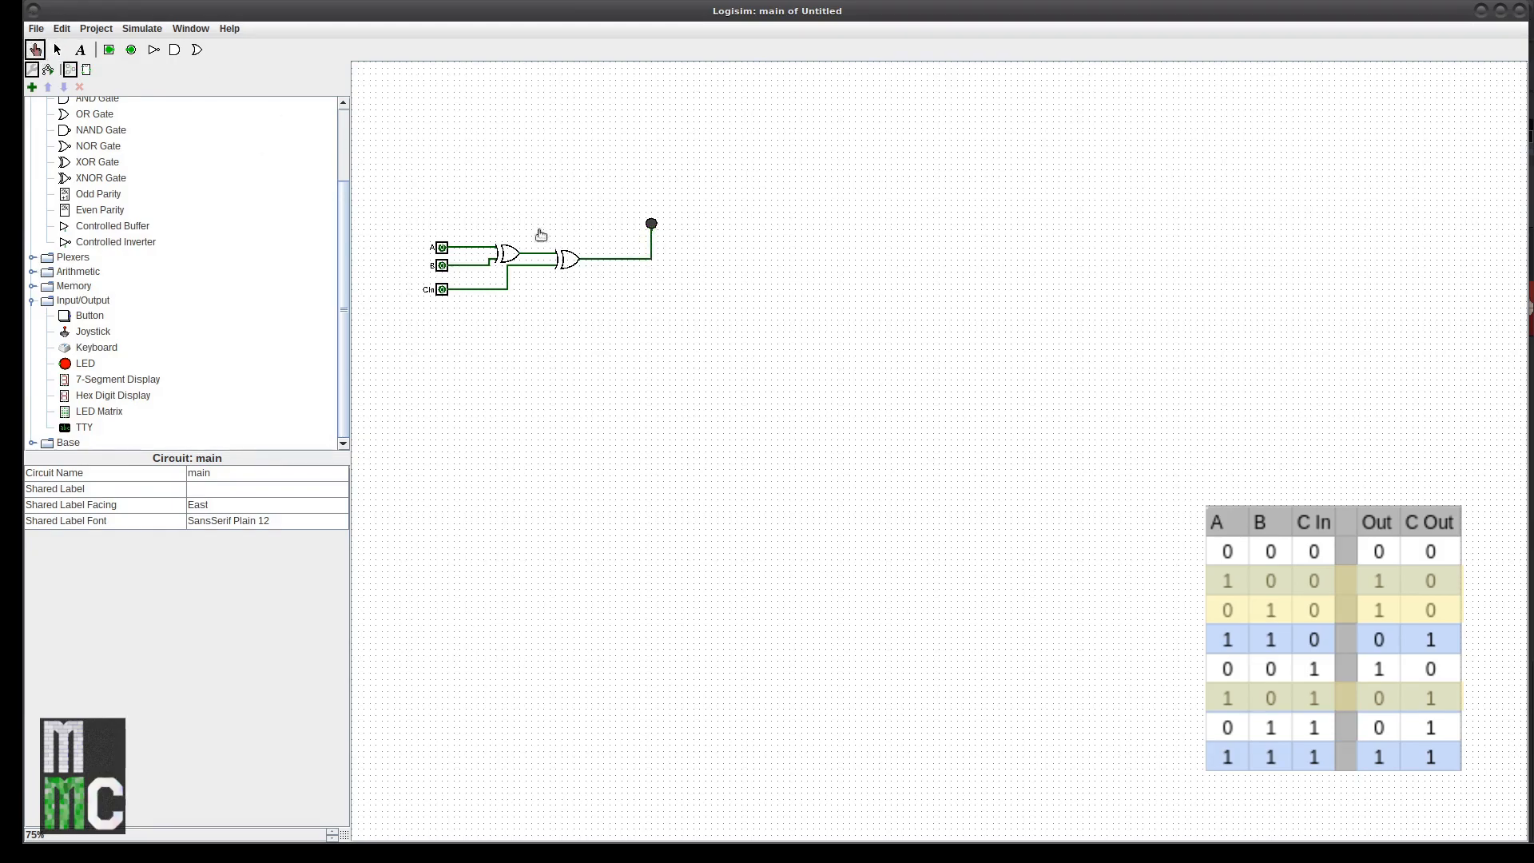
left_click(442, 249)
left_click(442, 248)
left_click(442, 266)
left_click(442, 266)
left_click(441, 290)
left_click(442, 290)
Step: Check the A+B, A+CIn and B+CIn input pairs, returning all inputs to 0
left_click(442, 266)
left_click(442, 249)
left_click(442, 266)
left_click(442, 290)
left_click(441, 248)
left_click(442, 266)
left_click(442, 266)
left_click(441, 289)
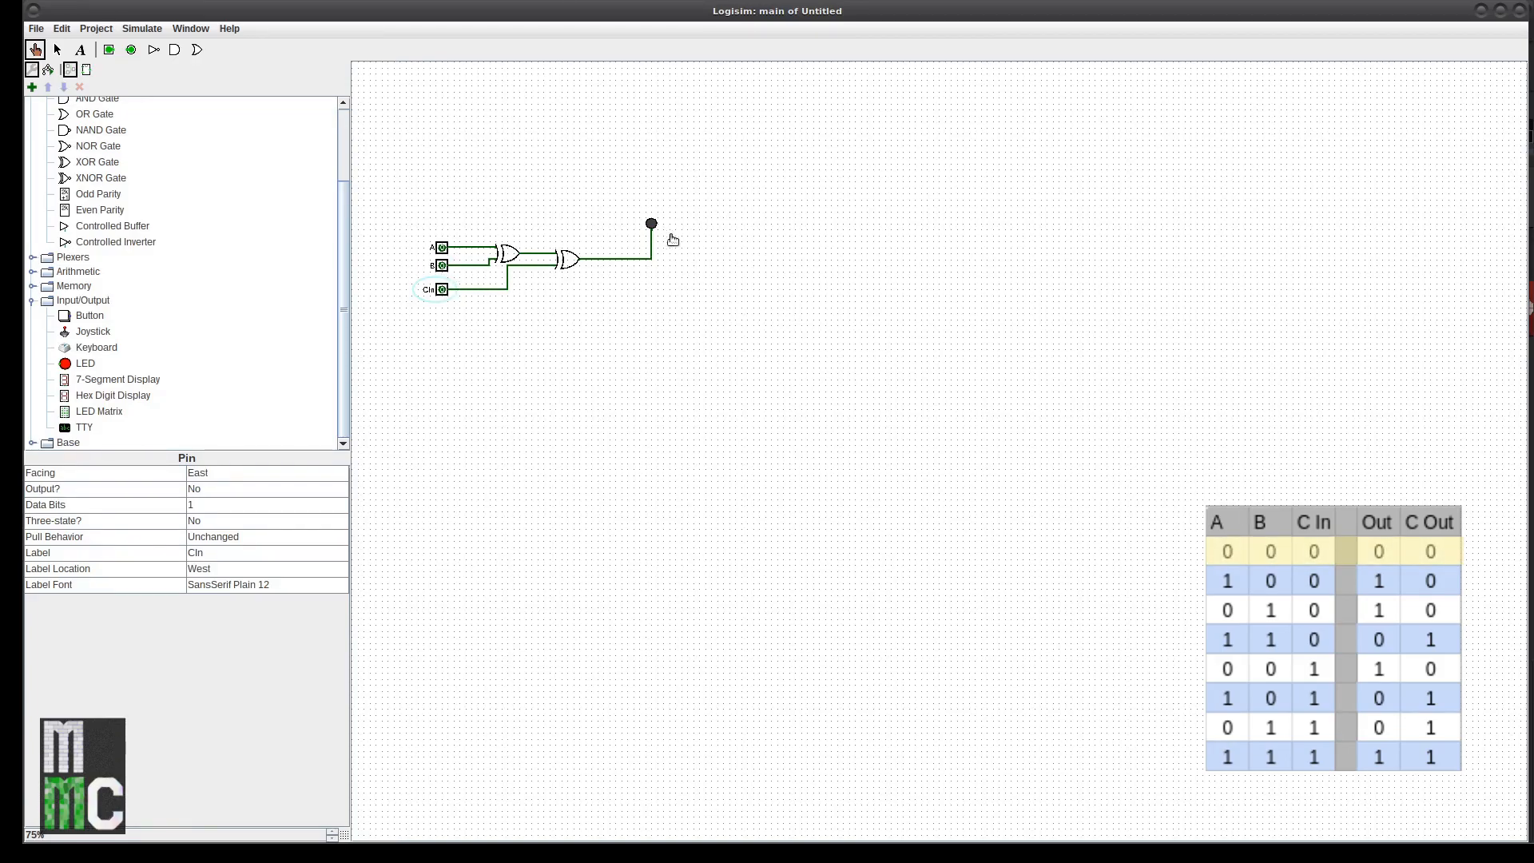
Step: Set B, A and CIn to 1 one at a time, each back to 0, watching the LED
left_click(444, 266)
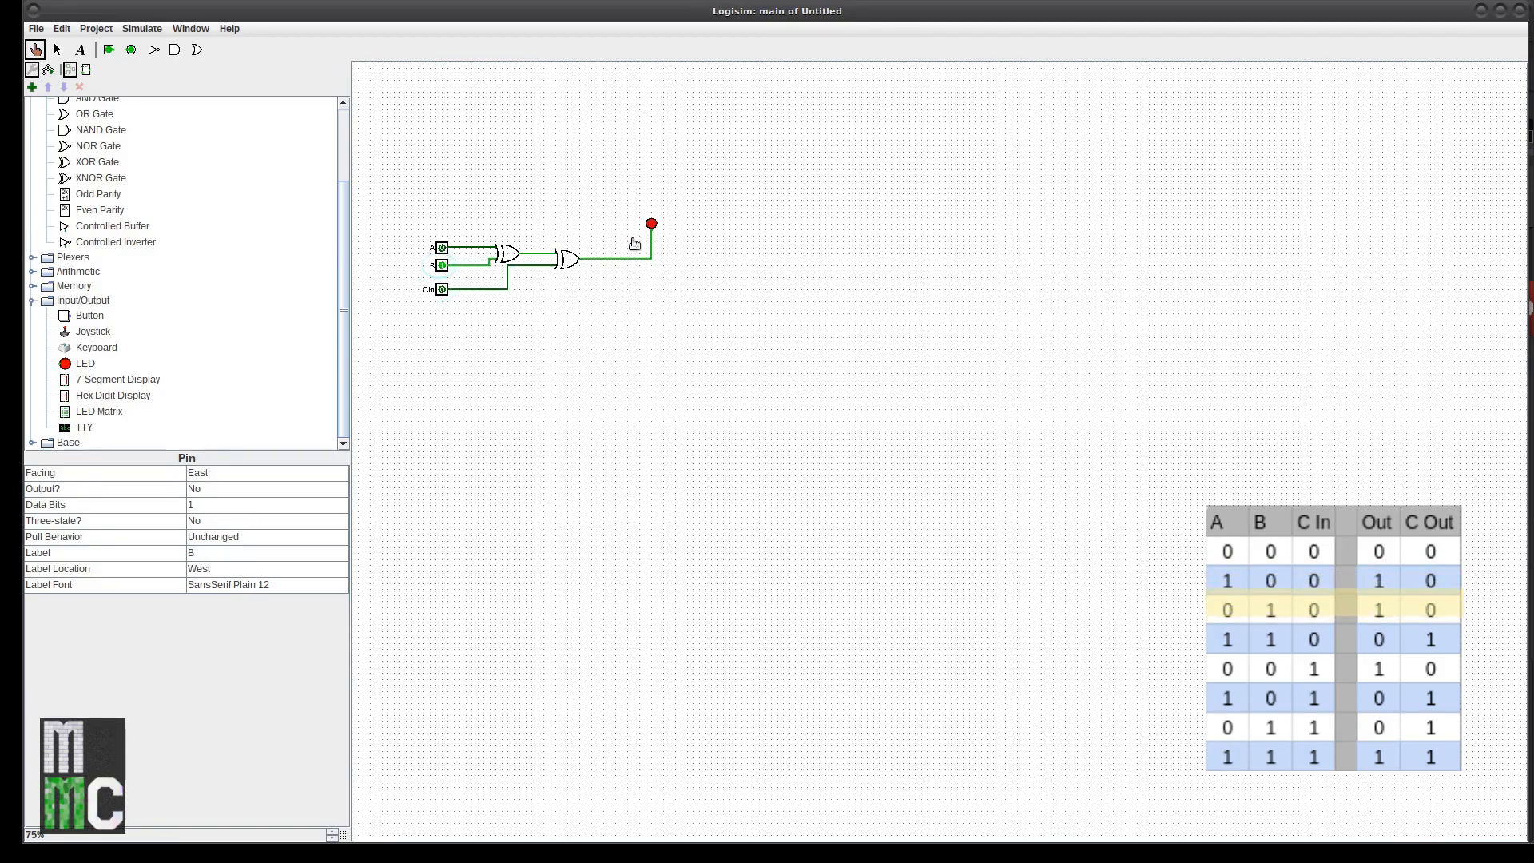
left_click(442, 266)
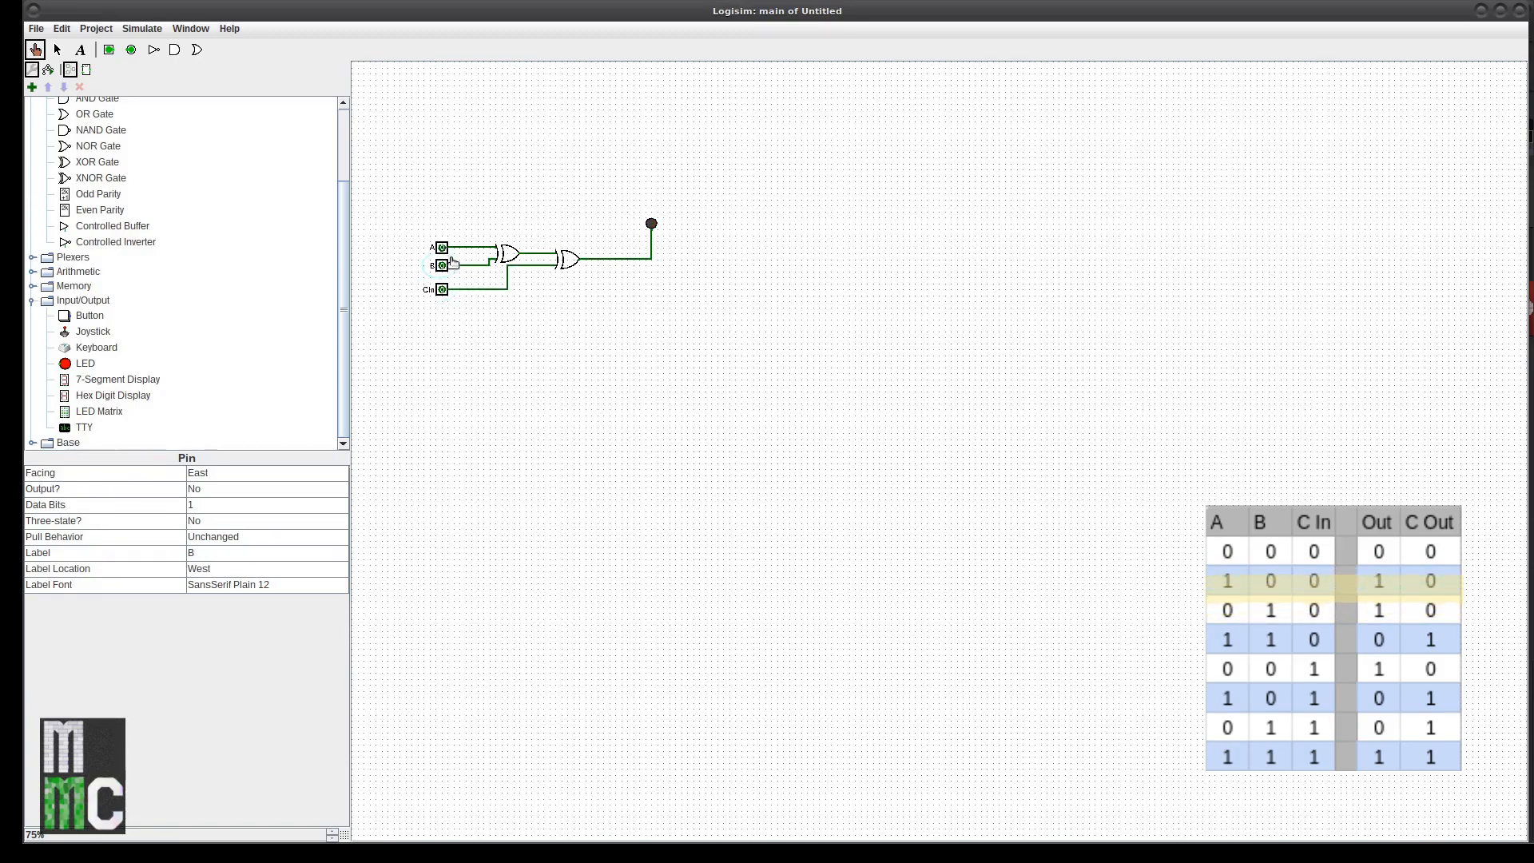
left_click(441, 248)
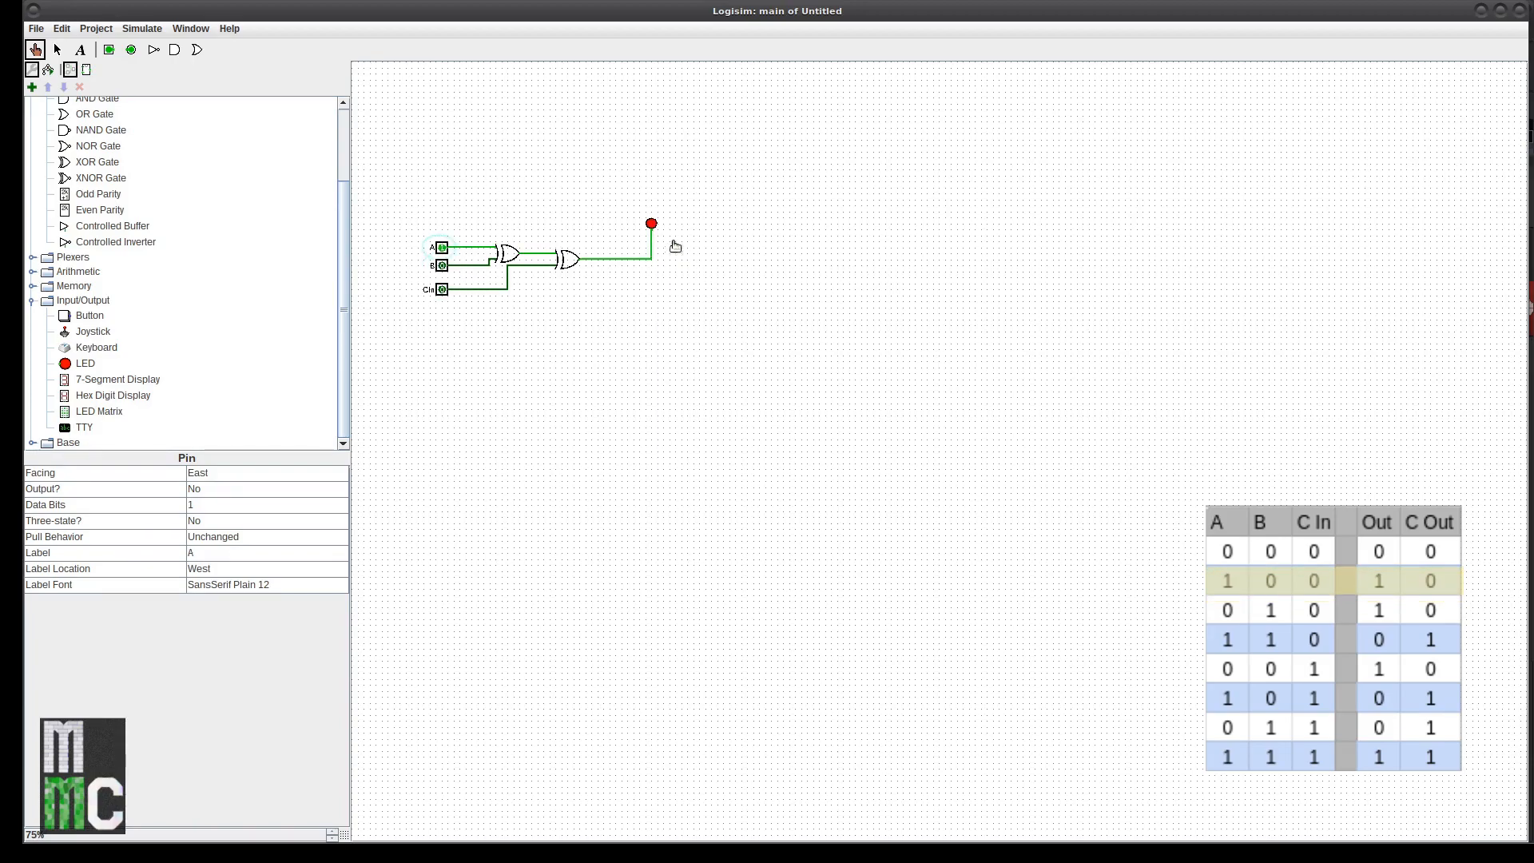
left_click(442, 248)
left_click(442, 290)
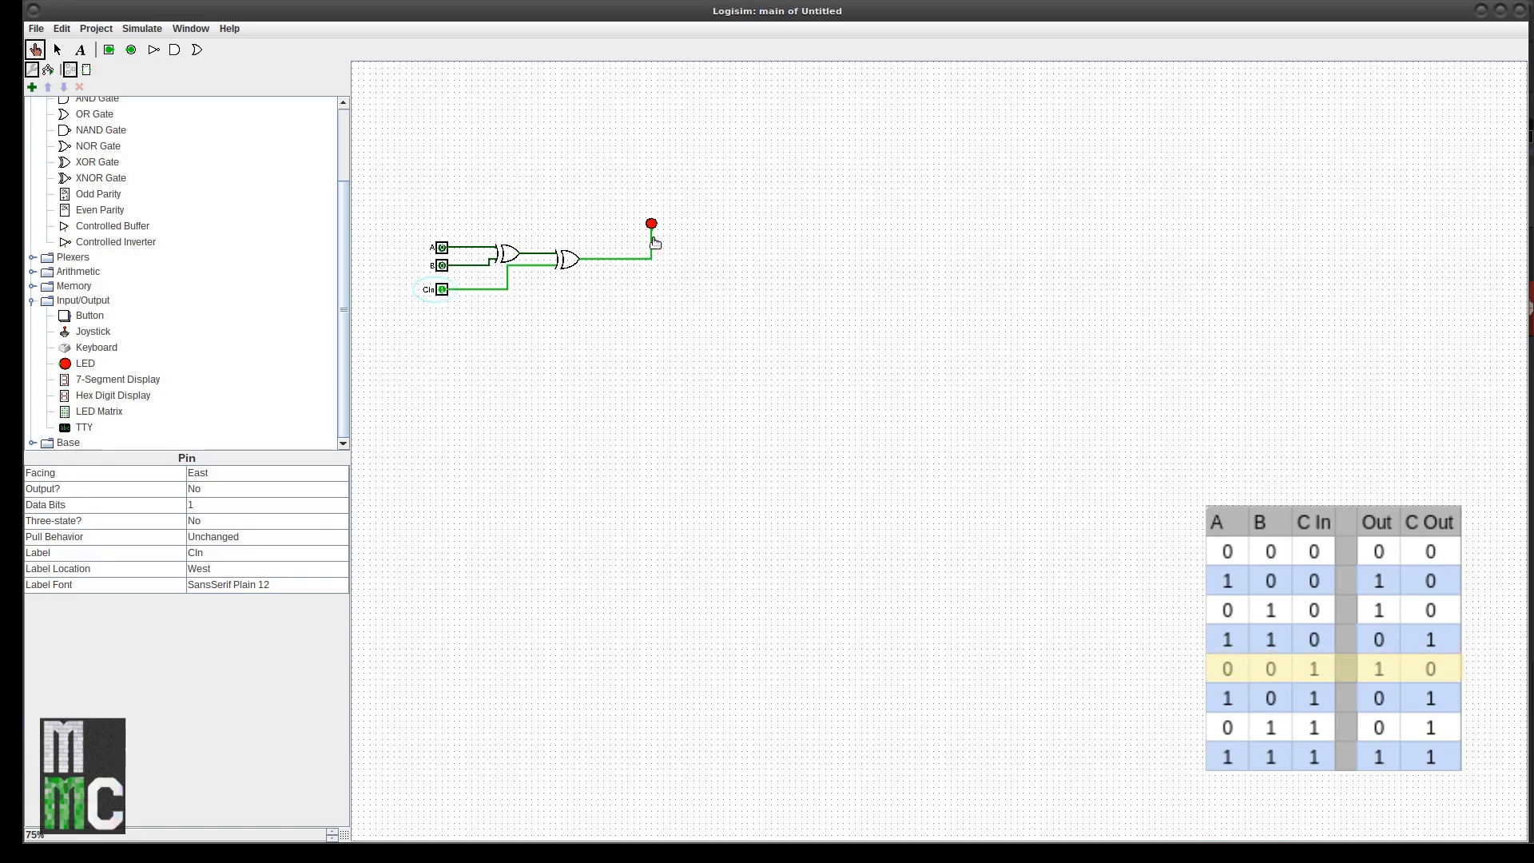
left_click(443, 290)
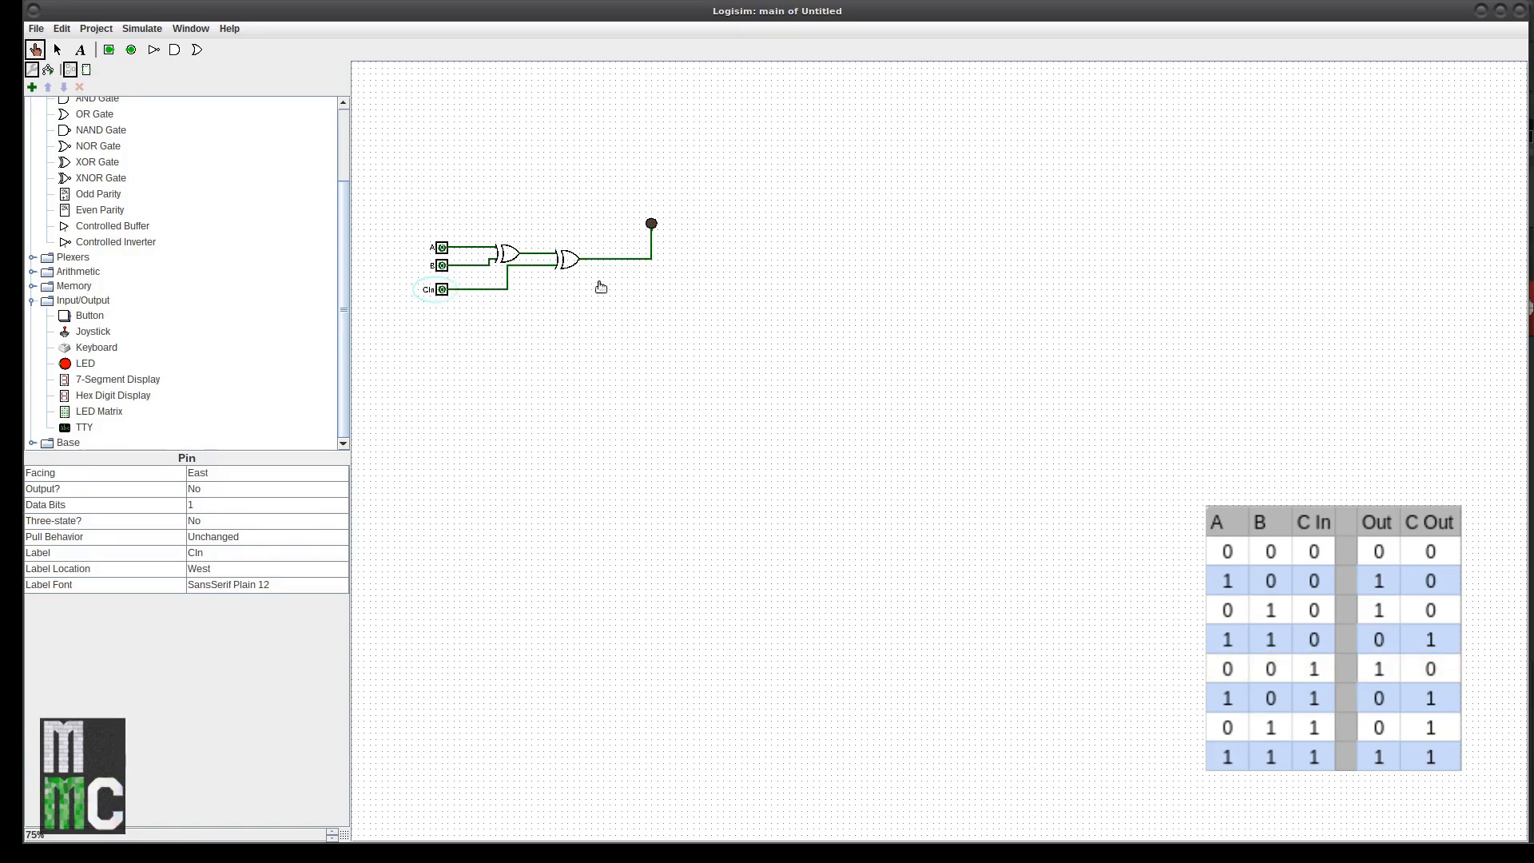
Step: Set A, B and CIn all to 1, then finish at A=1, B=1, CIn=0
left_click(443, 249)
left_click(443, 266)
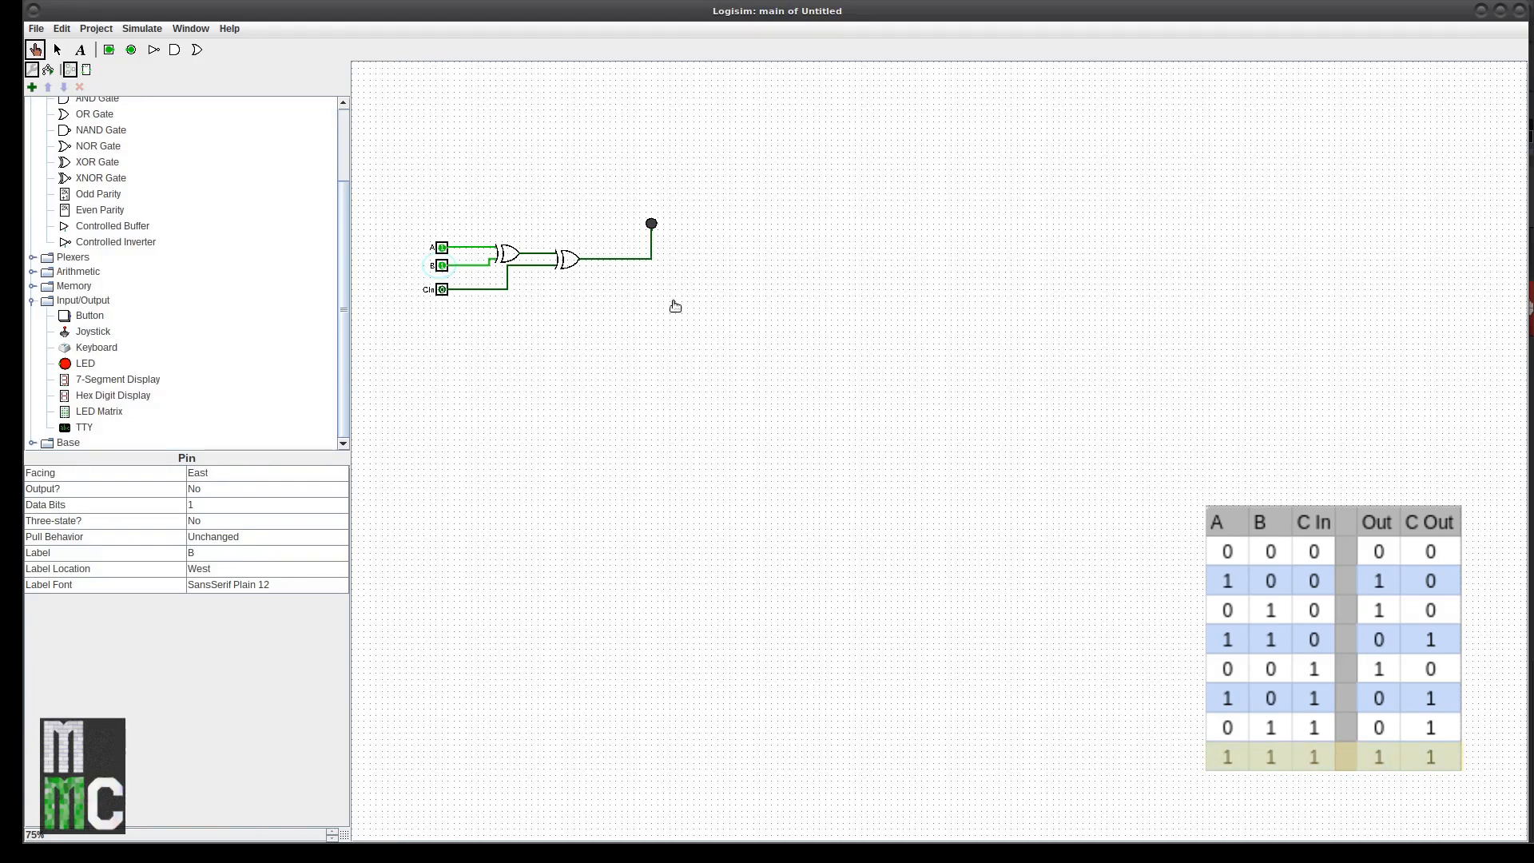
left_click(443, 290)
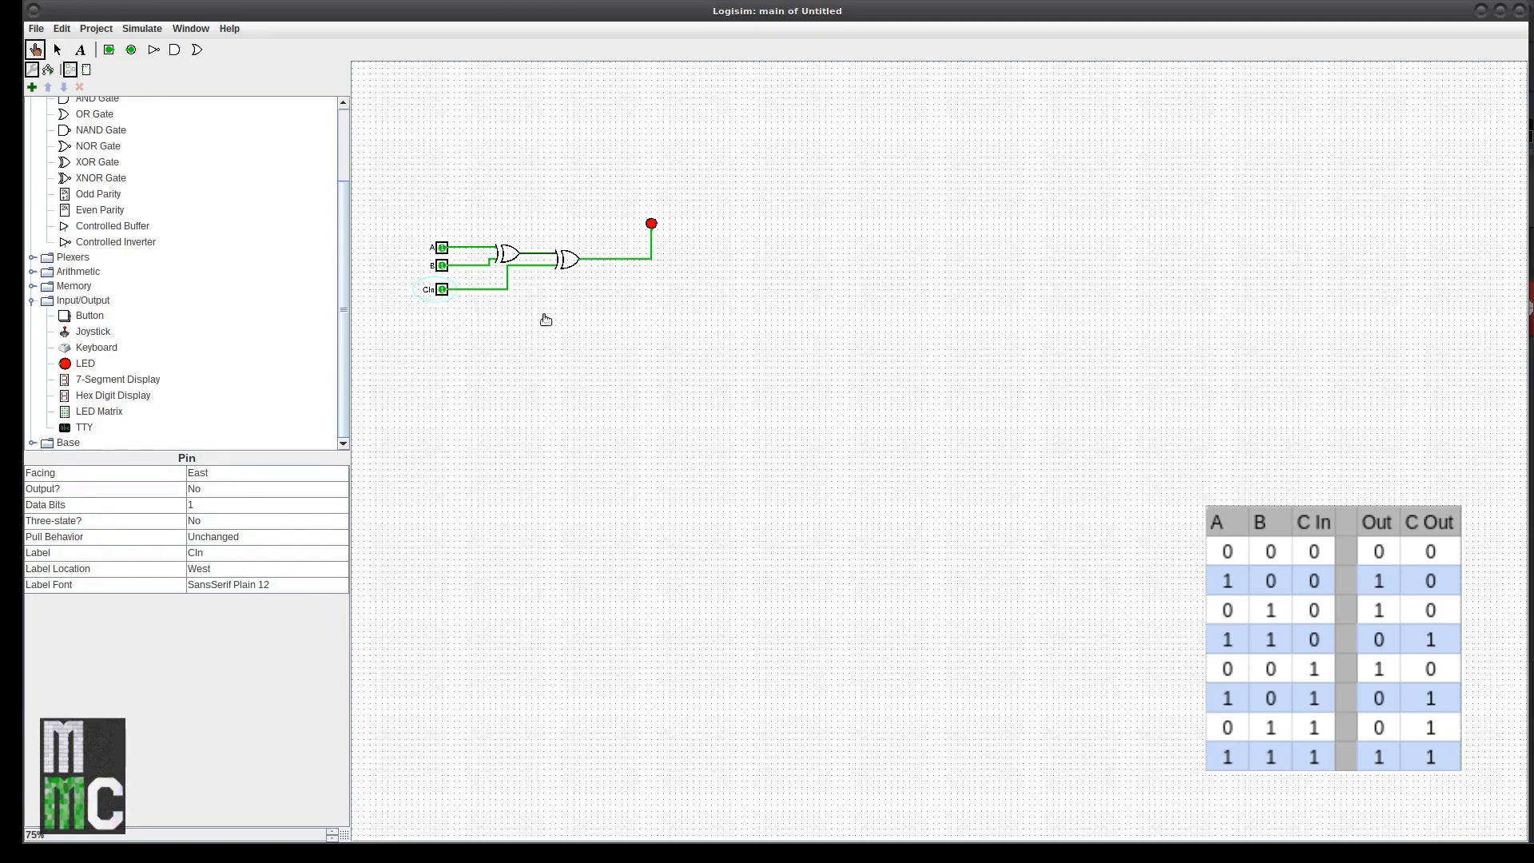
left_click(442, 289)
left_click(443, 270)
left_click(442, 268)
left_click(445, 249)
left_click(446, 249)
left_click(442, 266)
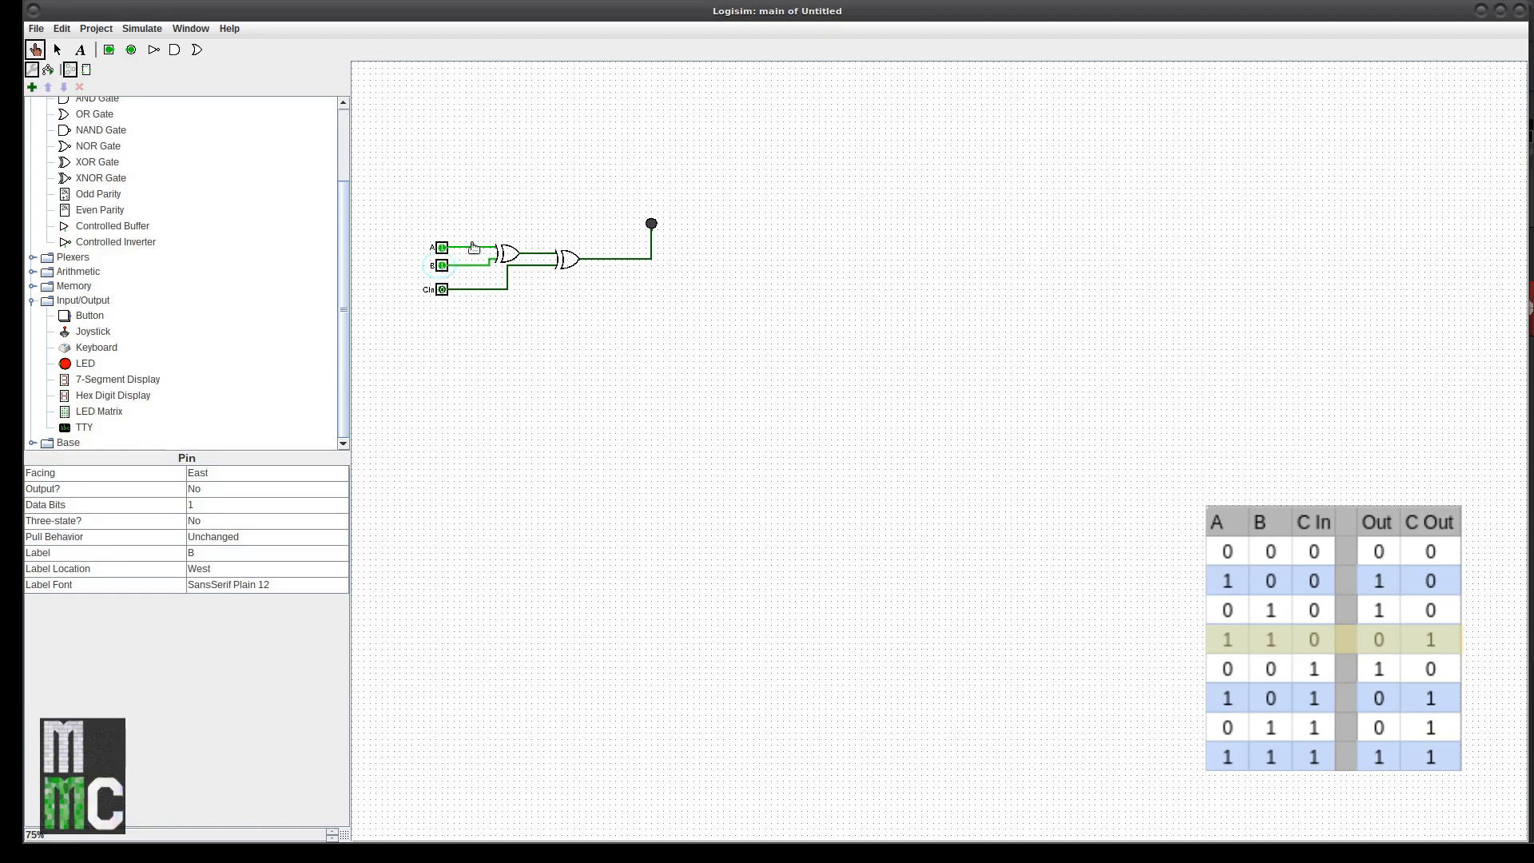
Step: Place a narrow two-input, south-facing AND gate below the input pins
scroll(108, 145, "up", 3)
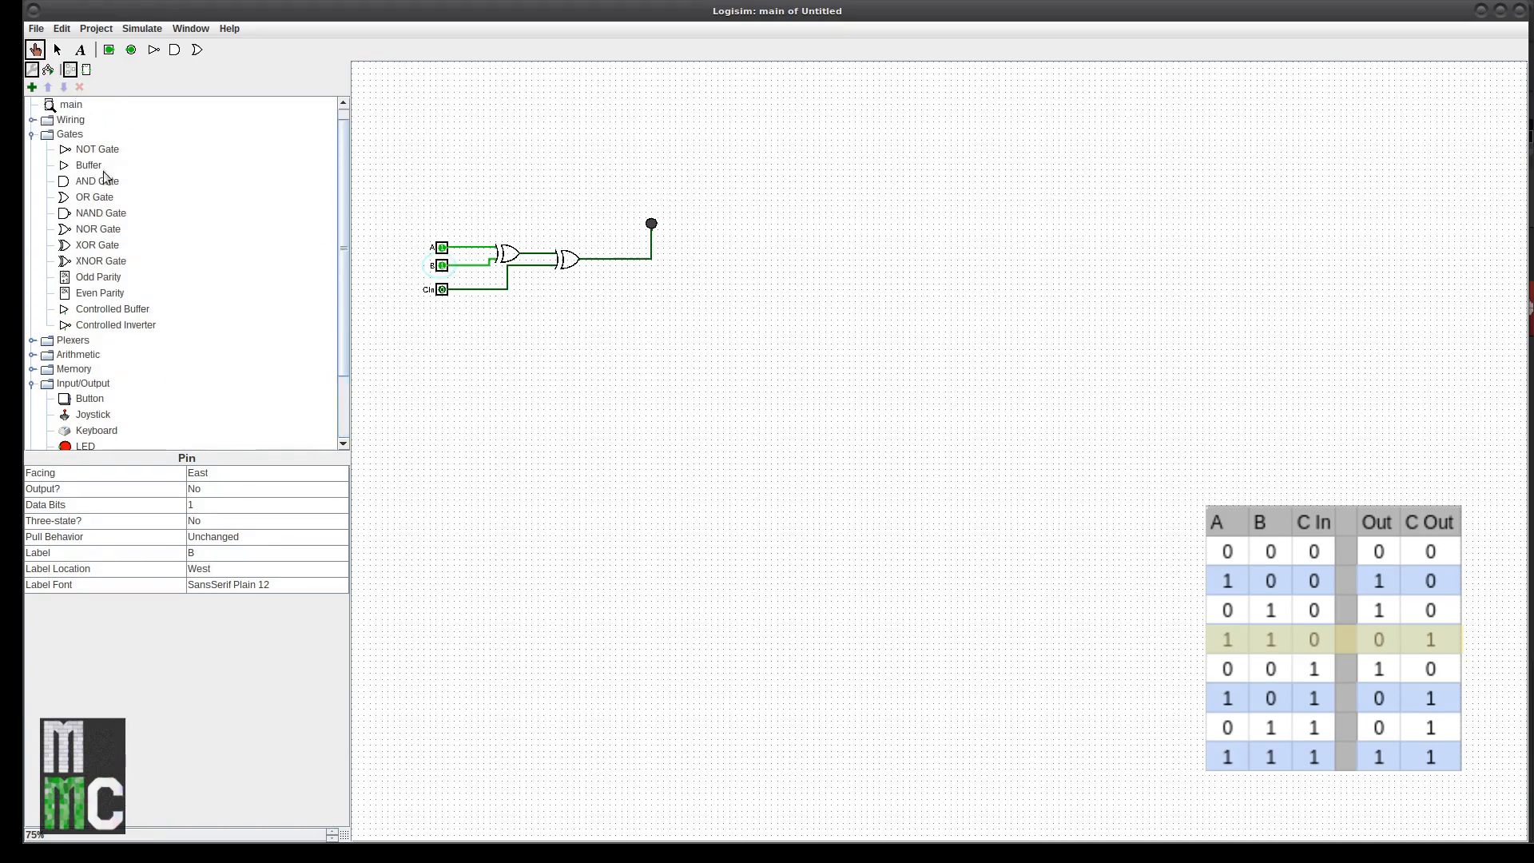
left_click(97, 182)
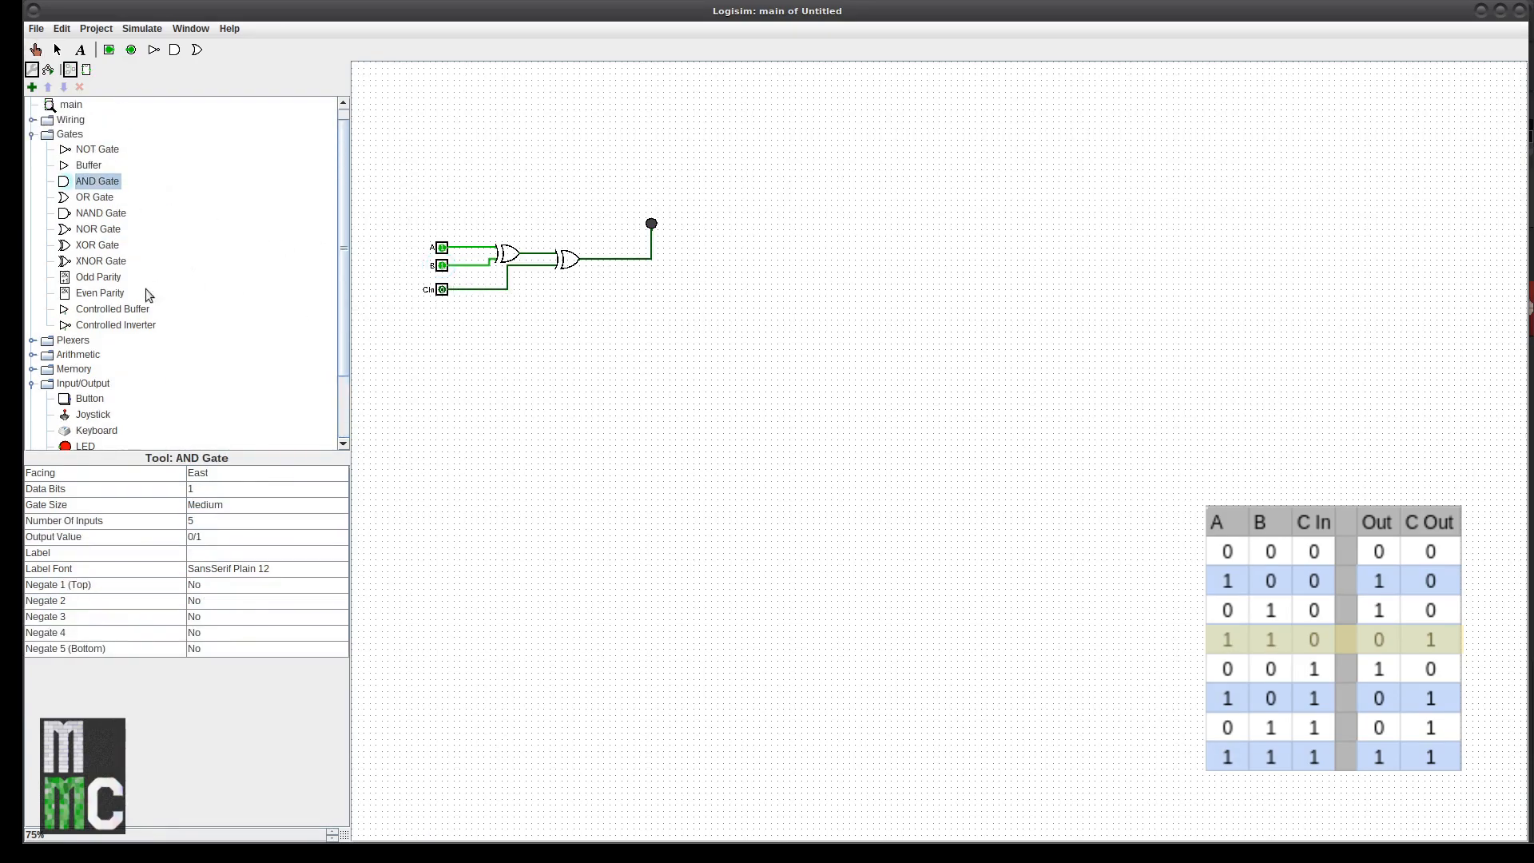
left_click(225, 515)
left_click(223, 519)
left_click(224, 520)
scroll(219, 543, "up", 1)
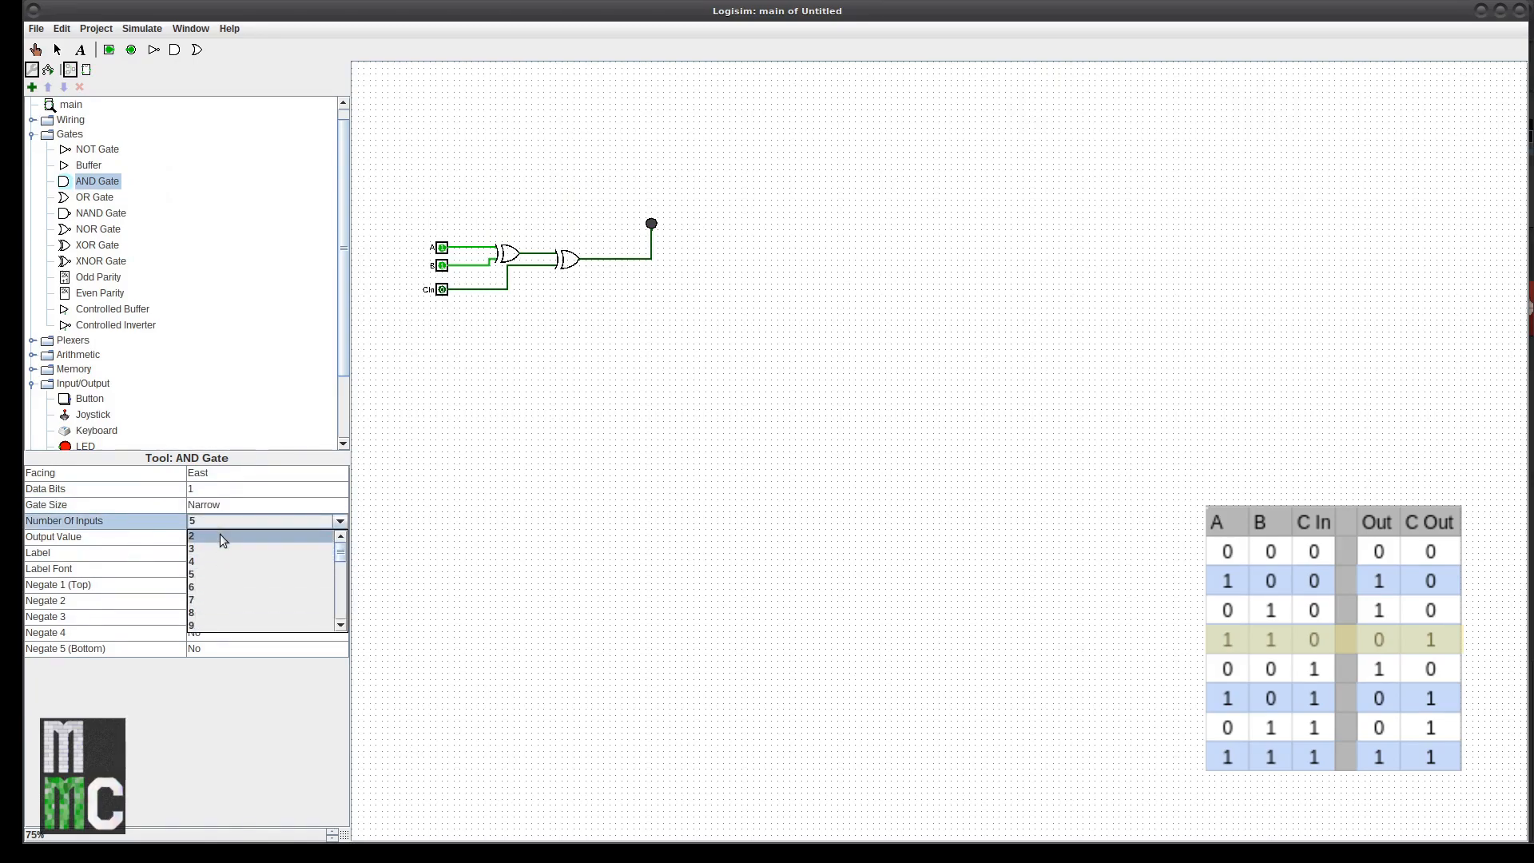
left_click(218, 533)
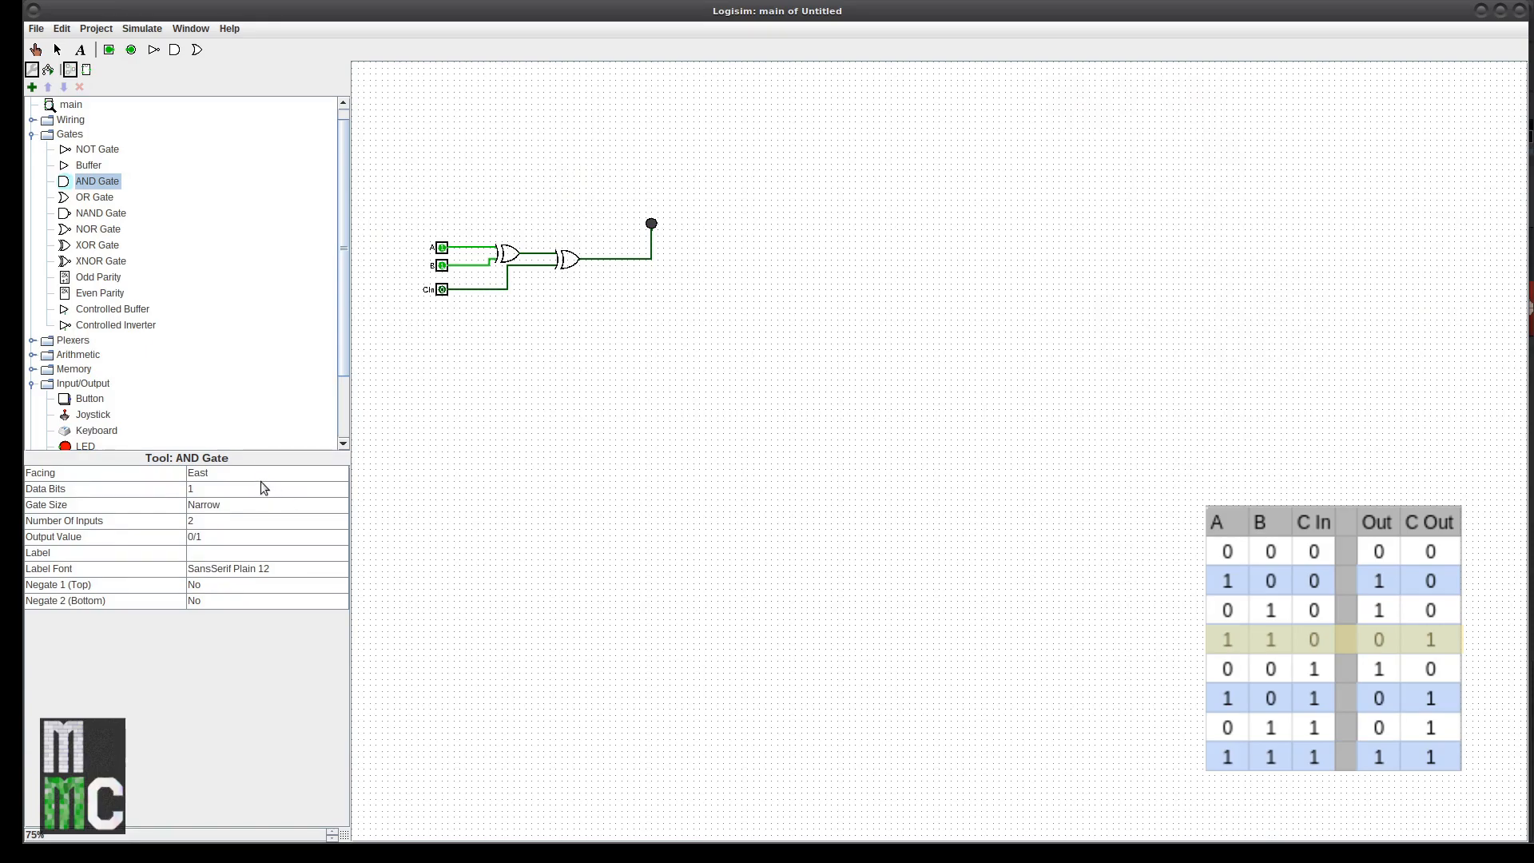
left_click(238, 479)
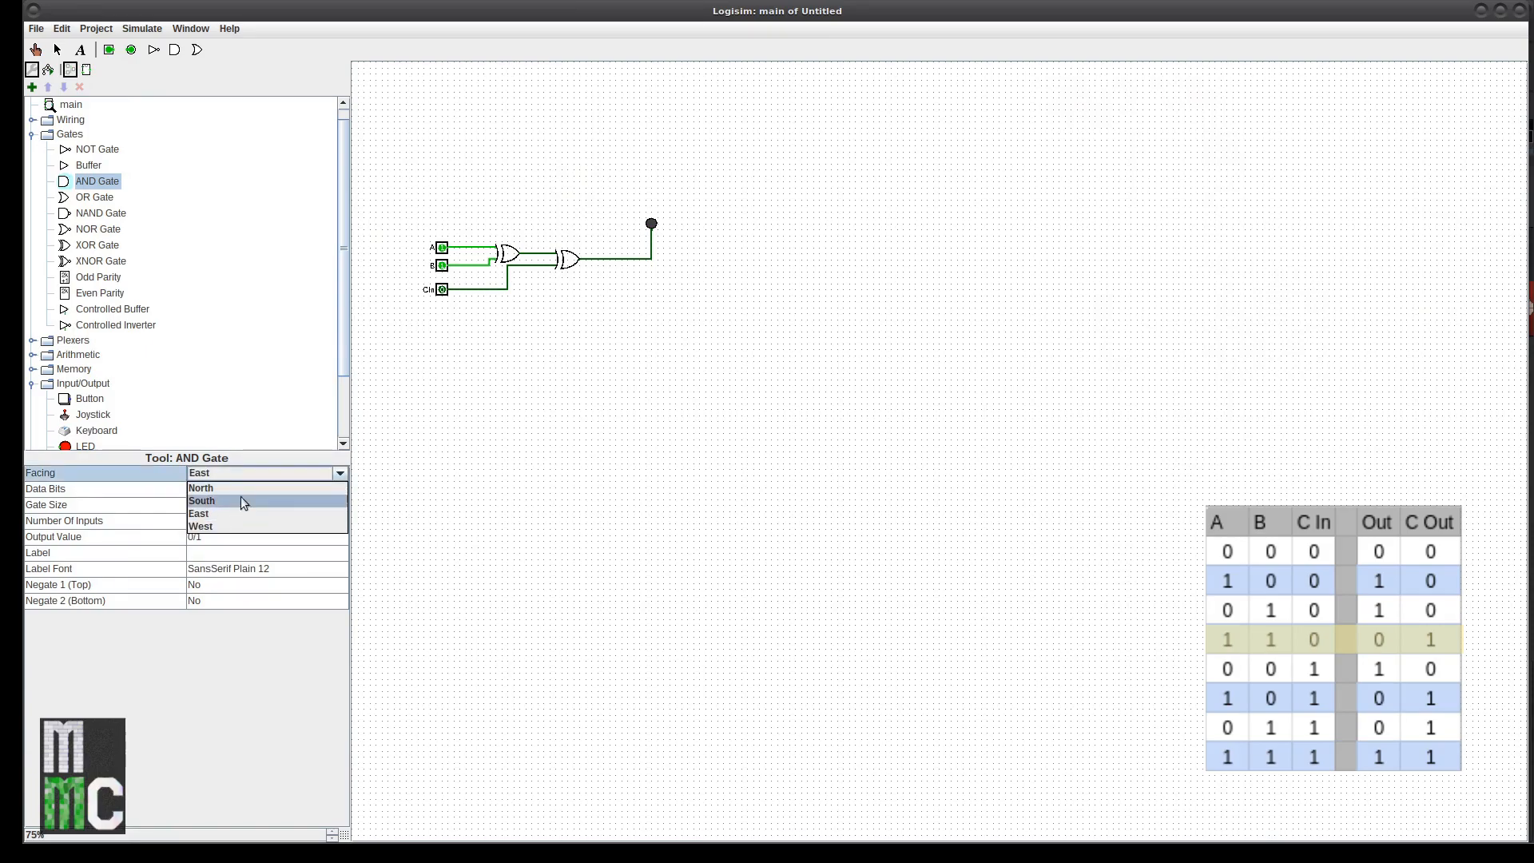
left_click(233, 499)
left_click(478, 311)
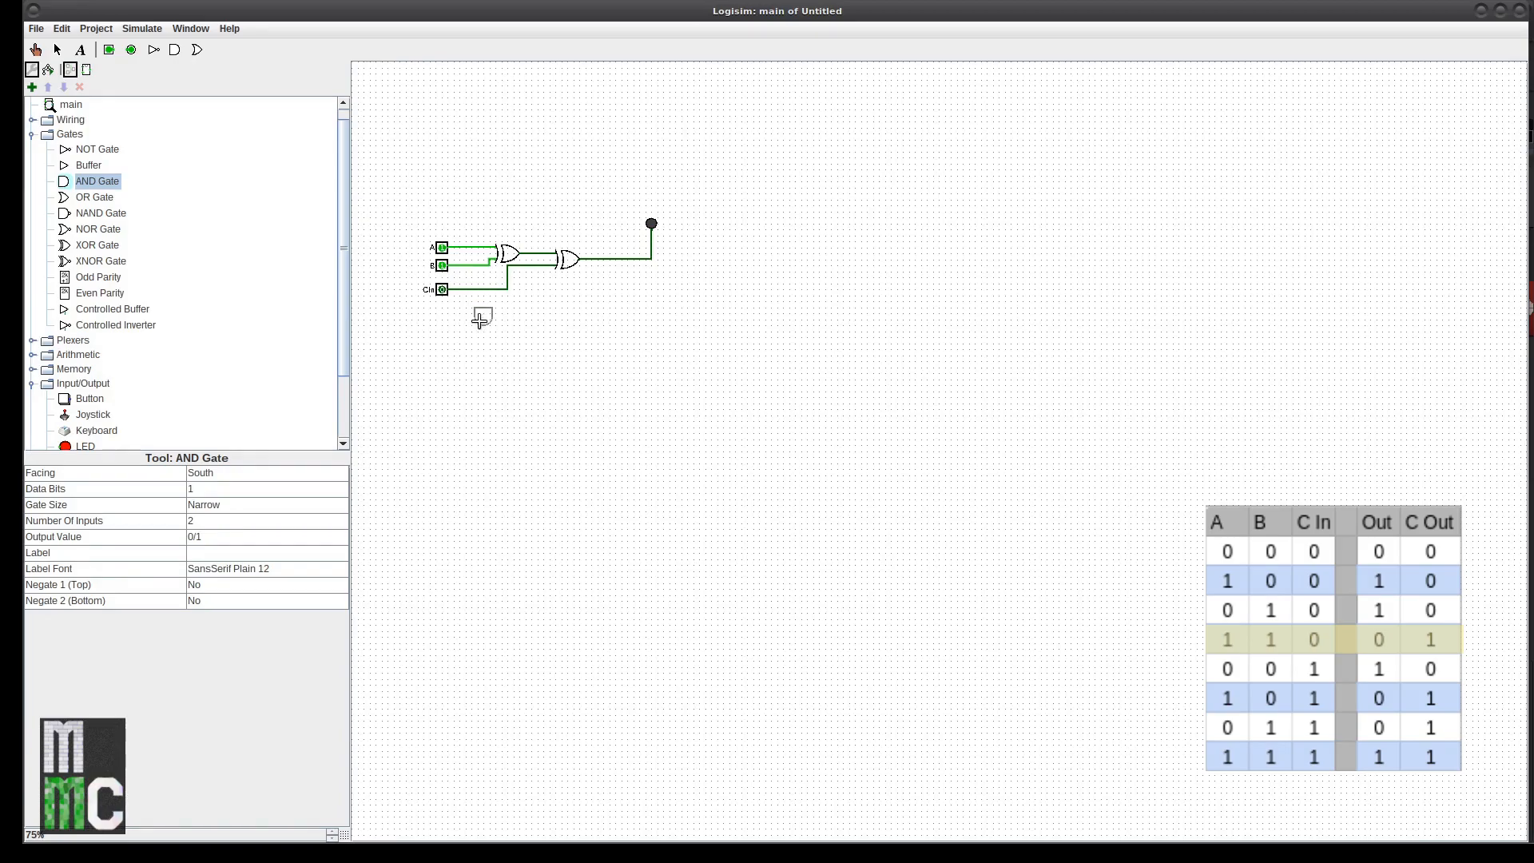
Step: Move the CIn pin up next to pin B
left_click(478, 311)
left_click(439, 285)
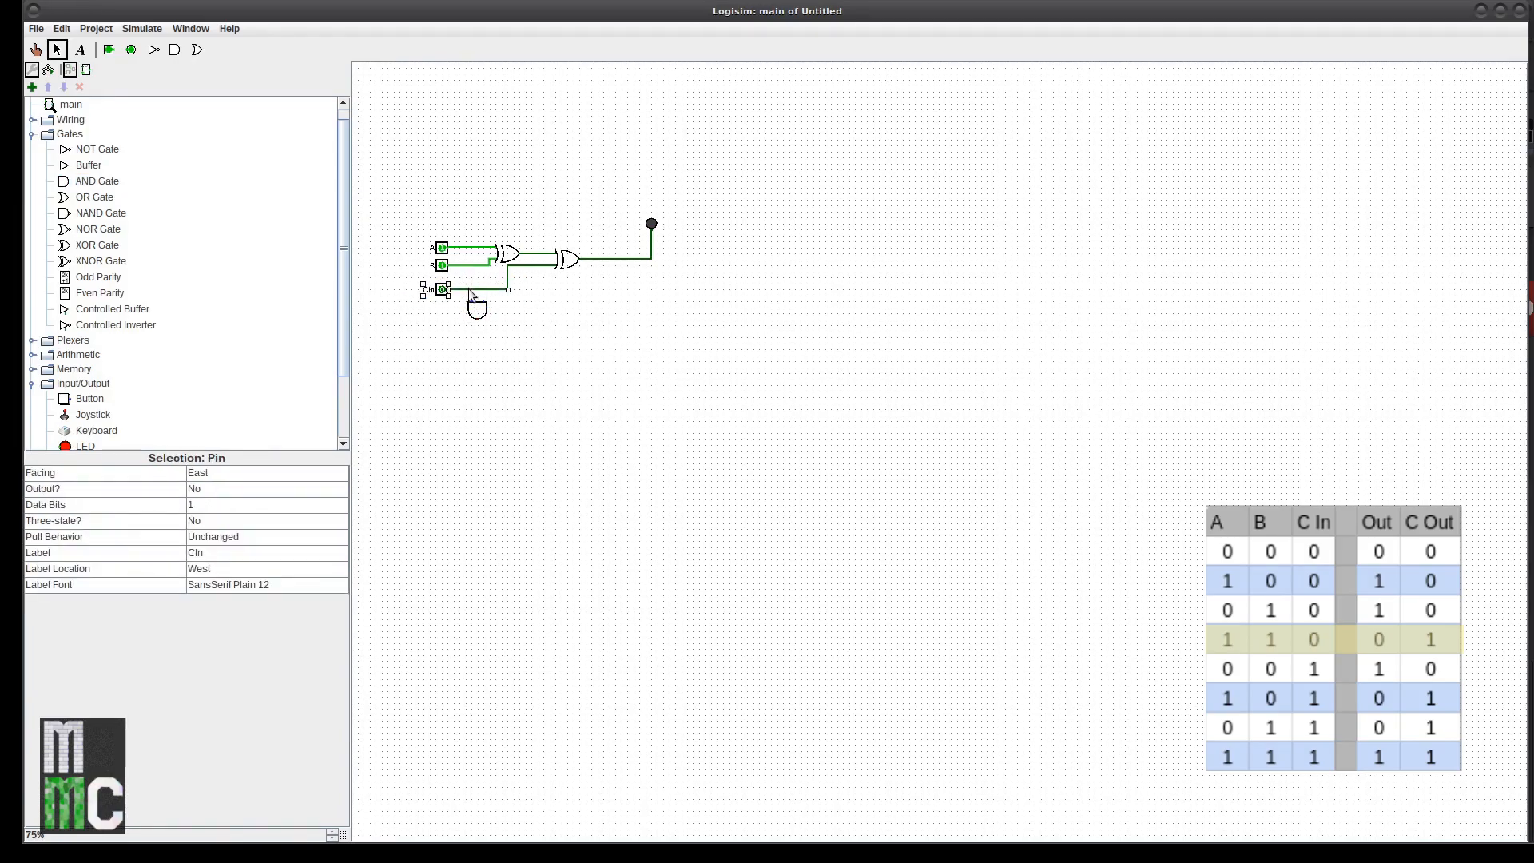
left_click_drag(472, 294, 468, 278)
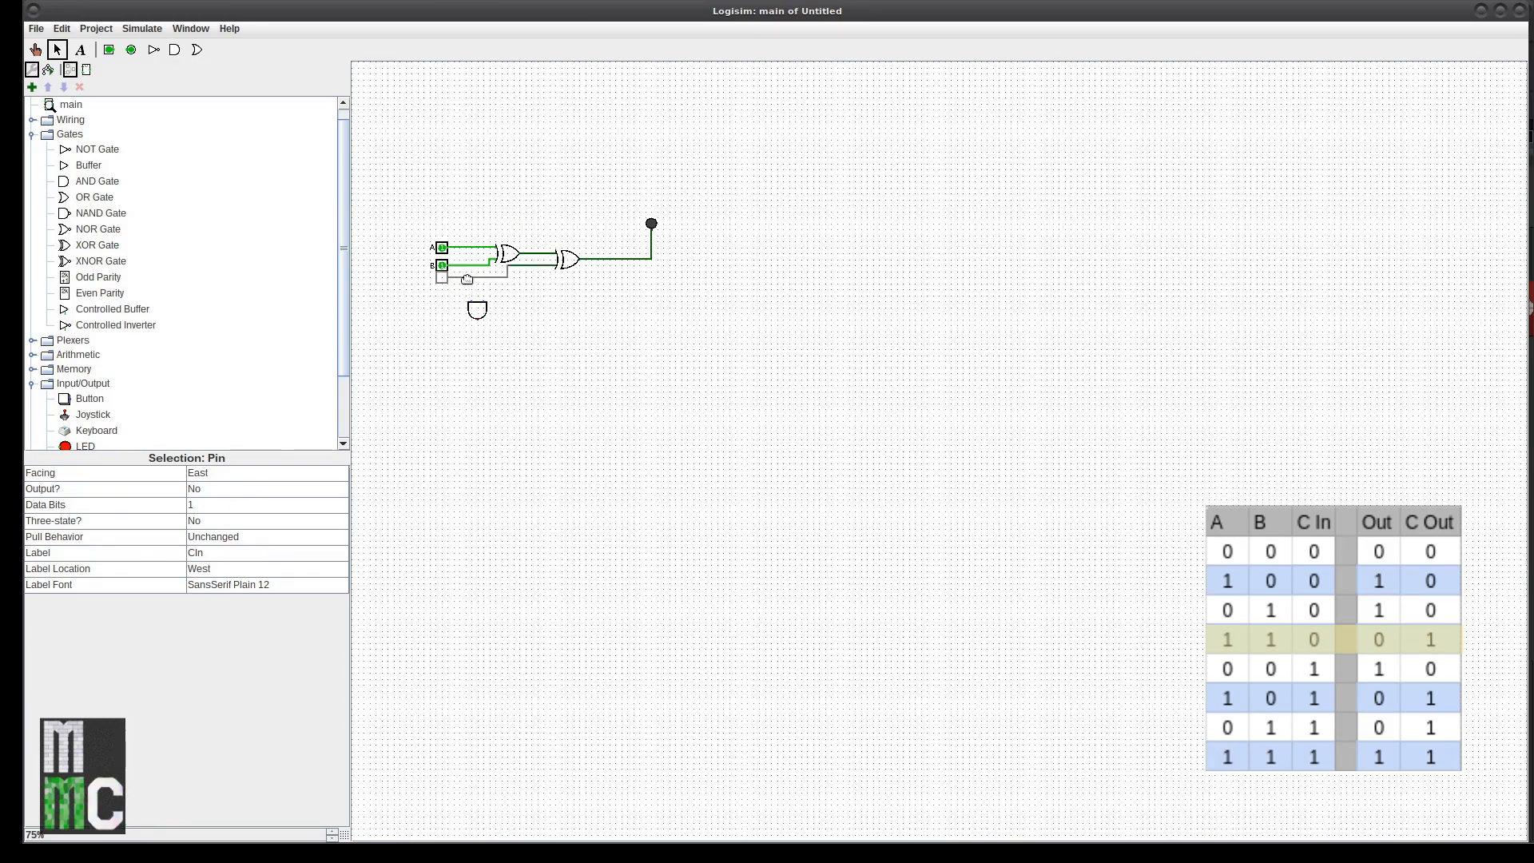
left_click(507, 304)
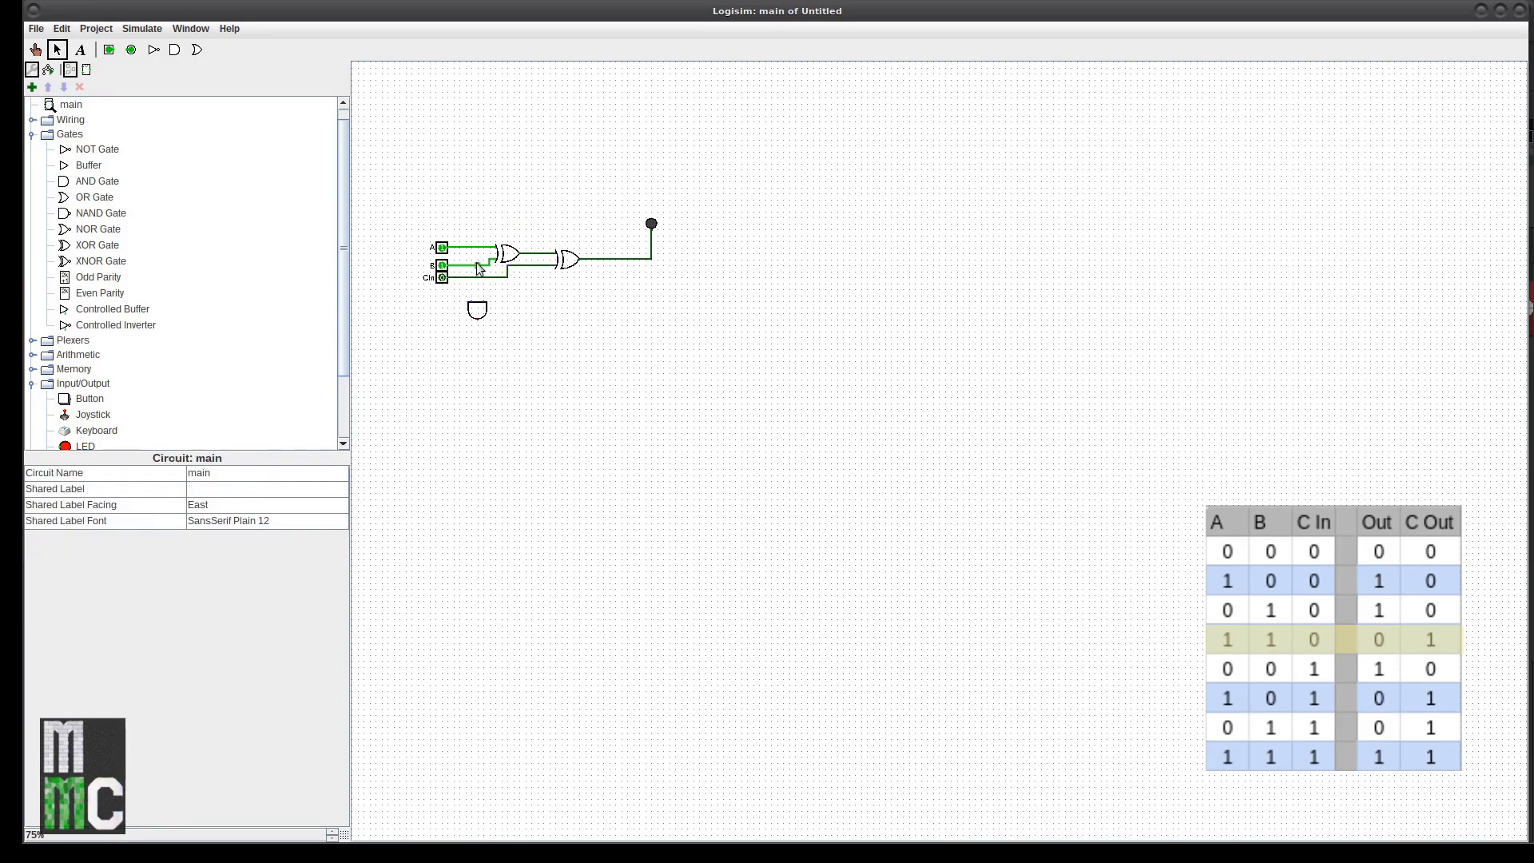
Step: Wire the AND gate's input to an input line and set B and CIn to 1
mouse_move(472, 306)
left_mouse_down()
mouse_move(472, 266)
mouse_move(482, 310)
mouse_move(524, 330)
left_mouse_up()
left_click(35, 51)
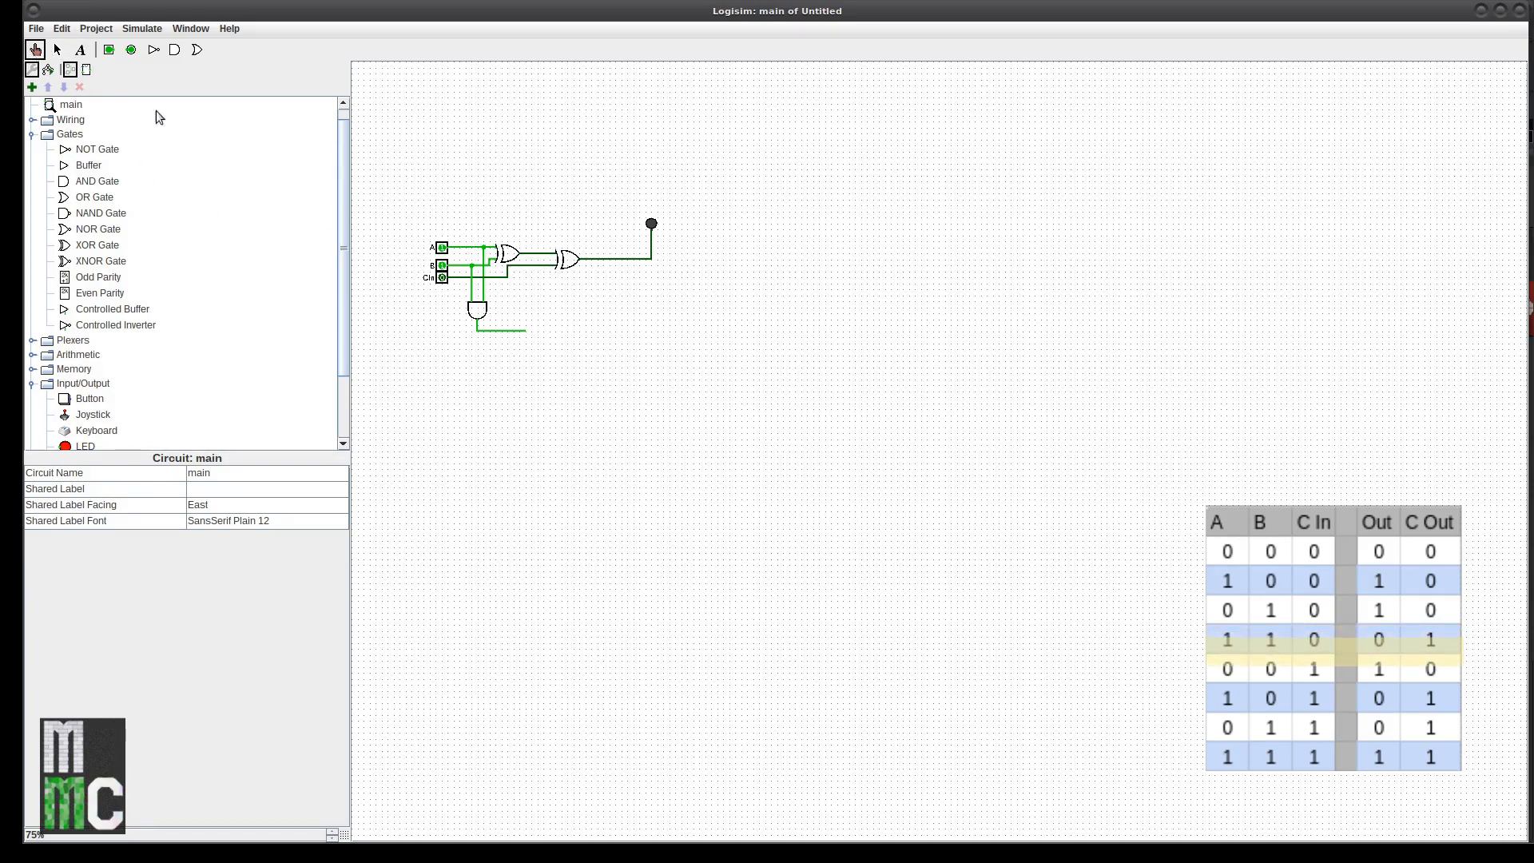
left_click(441, 266)
left_click(442, 278)
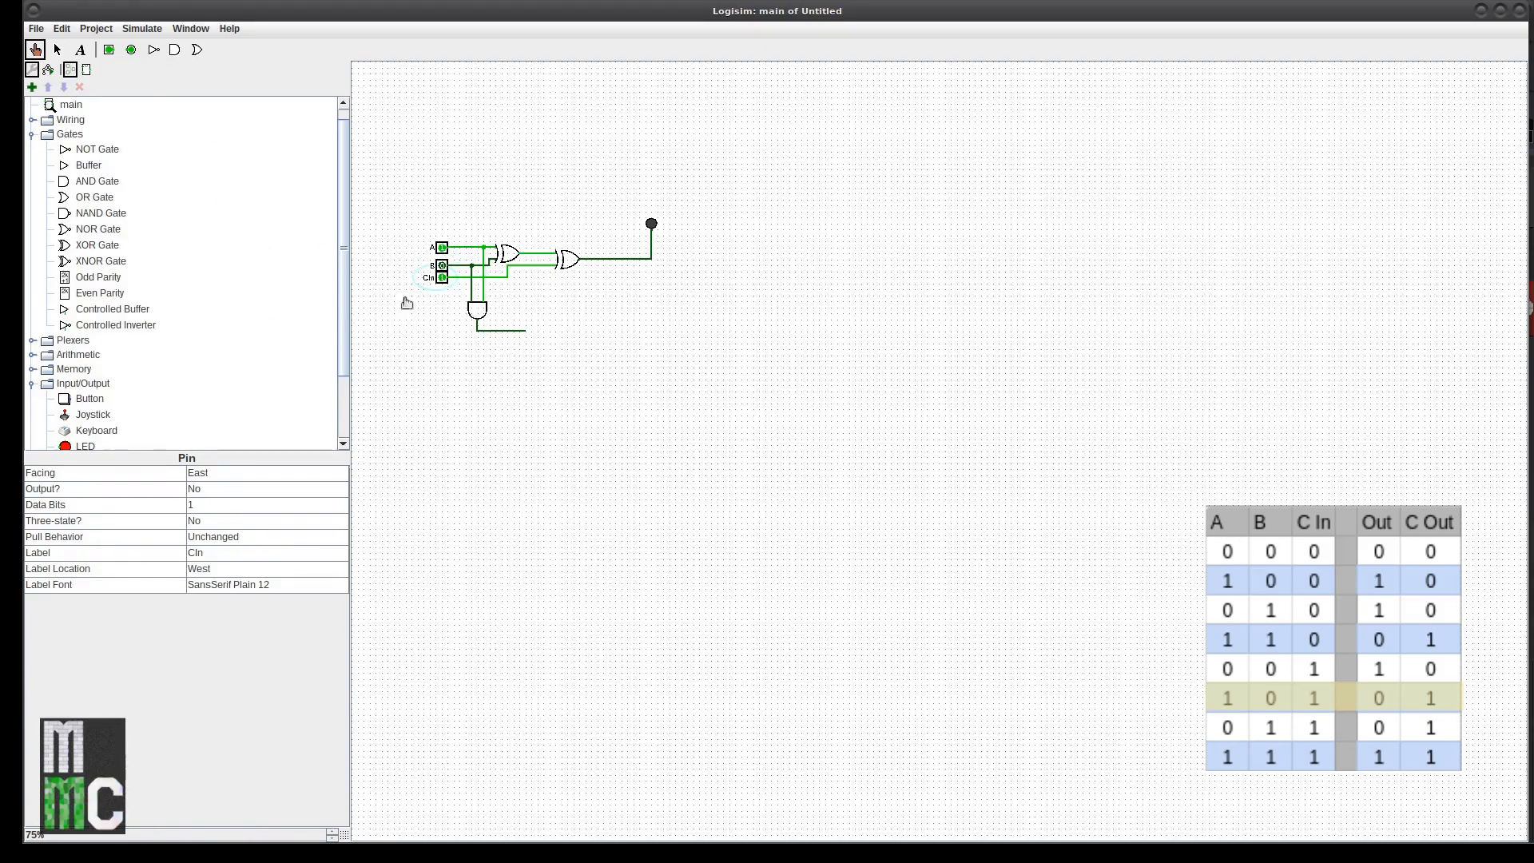
Step: Duplicate the AND gate and drag the copy up and to the right
left_click(57, 50)
left_click(479, 311)
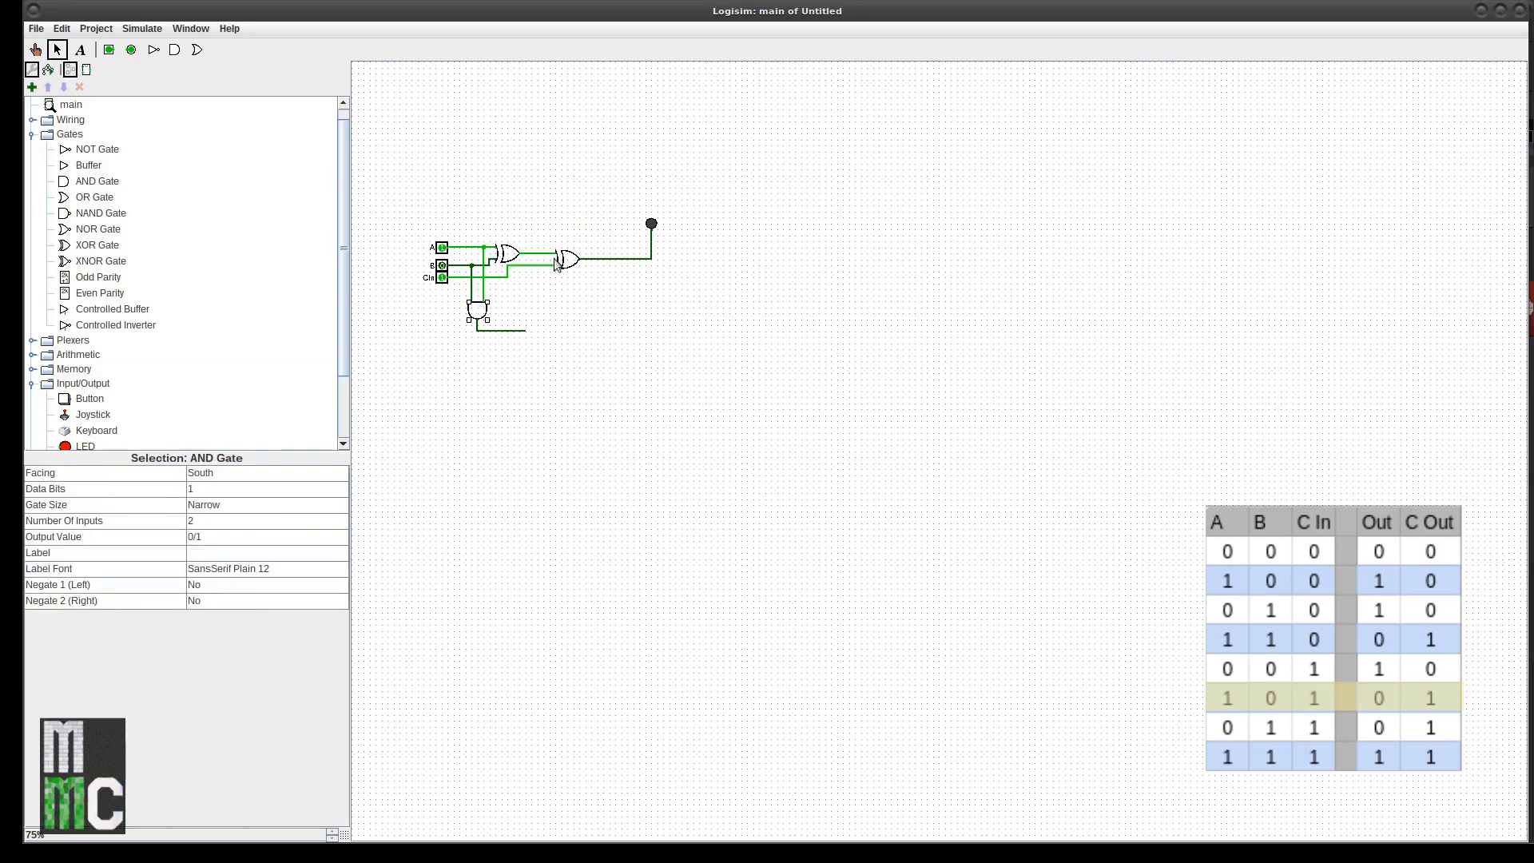
key("ctrl+v")
mouse_move(481, 316)
left_mouse_down()
mouse_move(531, 311)
mouse_move(519, 265)
mouse_move(532, 255)
left_mouse_up()
Step: Reposition the copied AND gate and begin testing the carry by toggling A and B
left_click(520, 296)
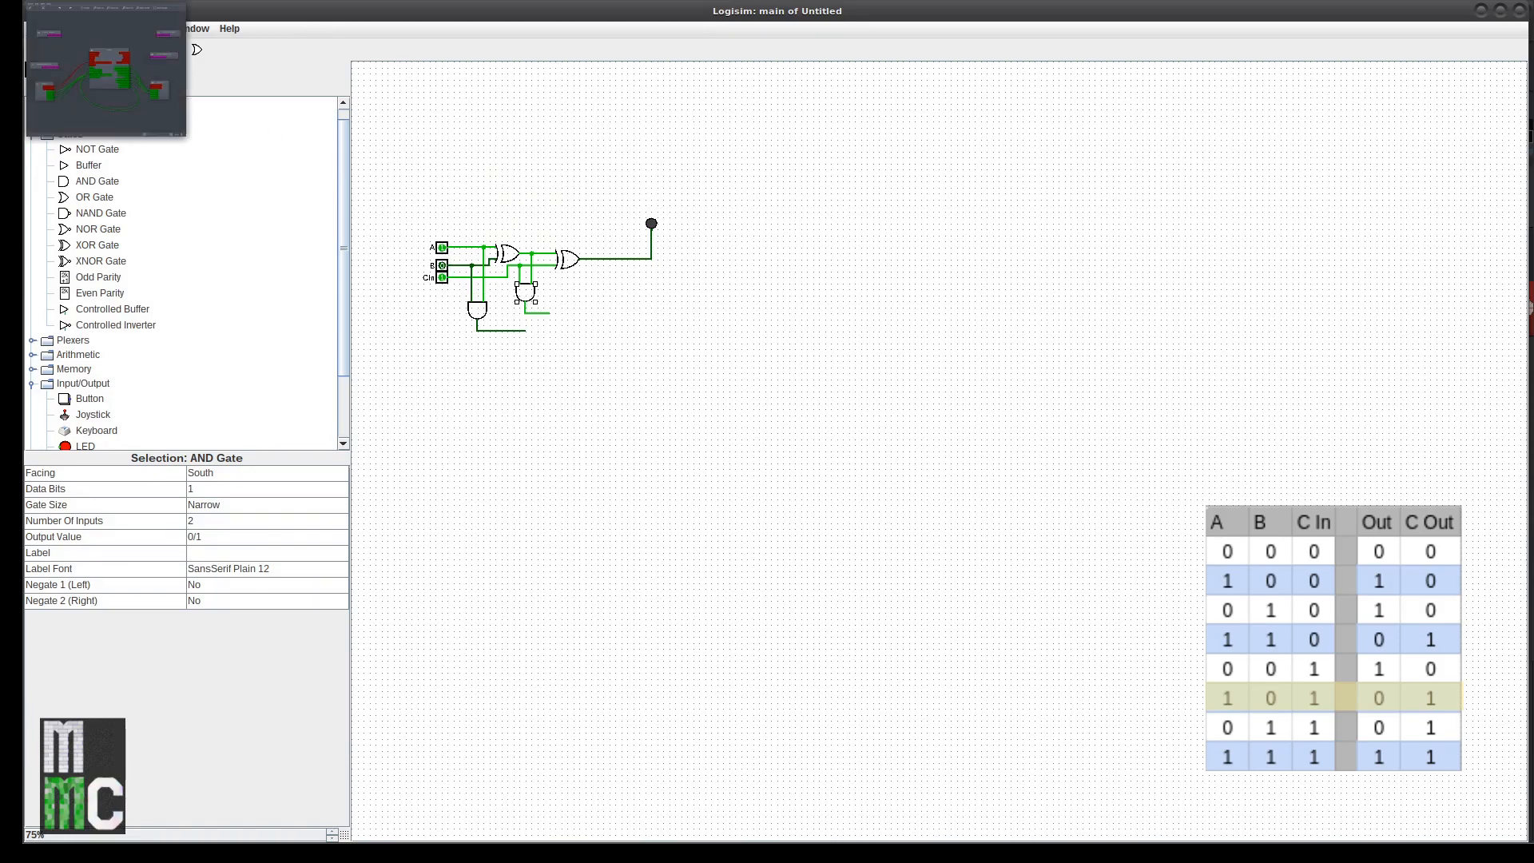
left_click(36, 49)
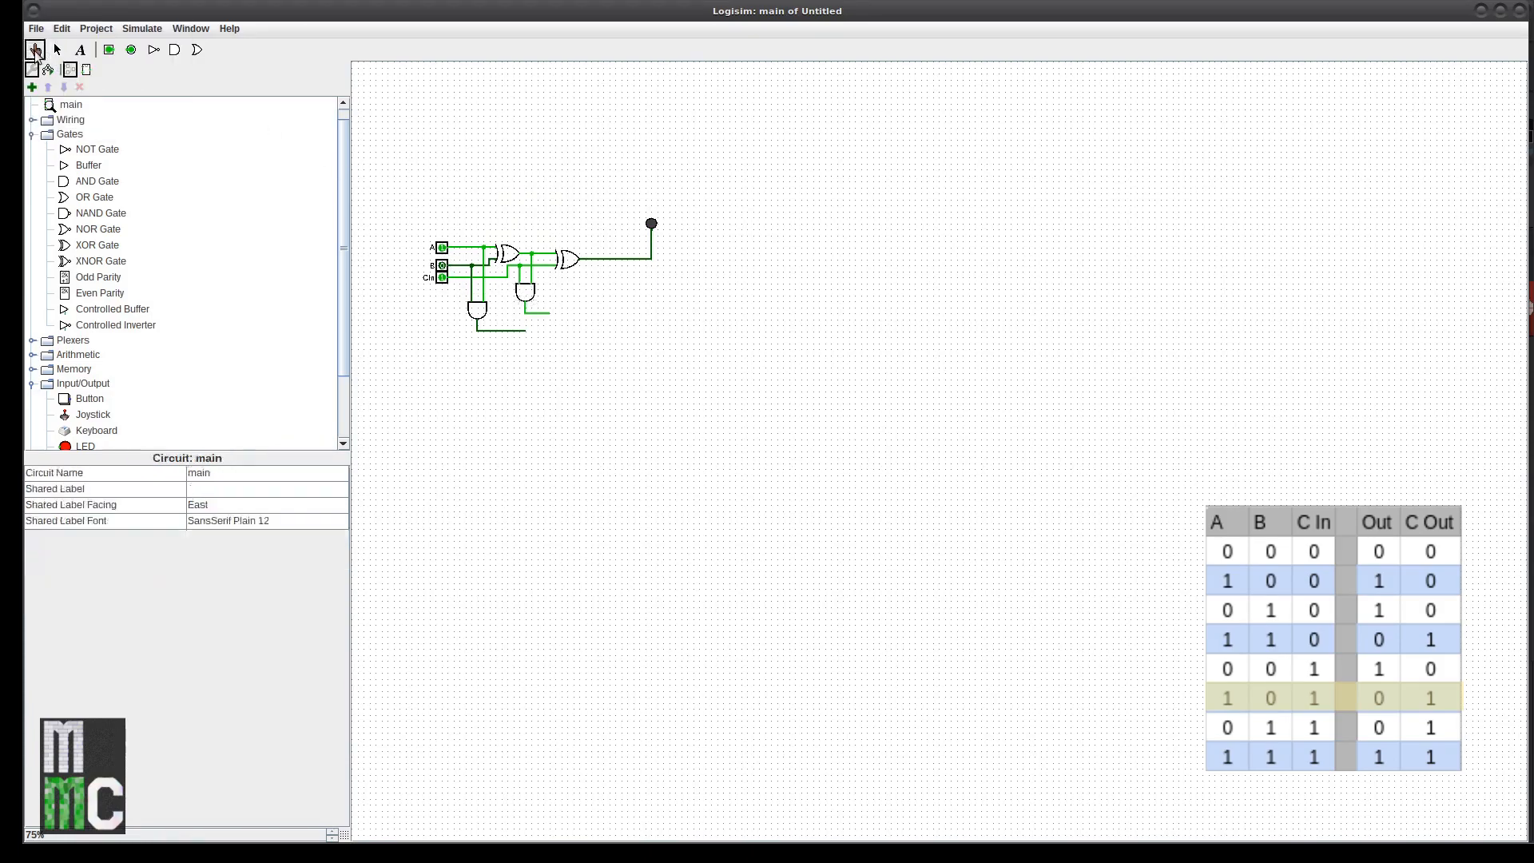
left_click(441, 247)
left_click(442, 265)
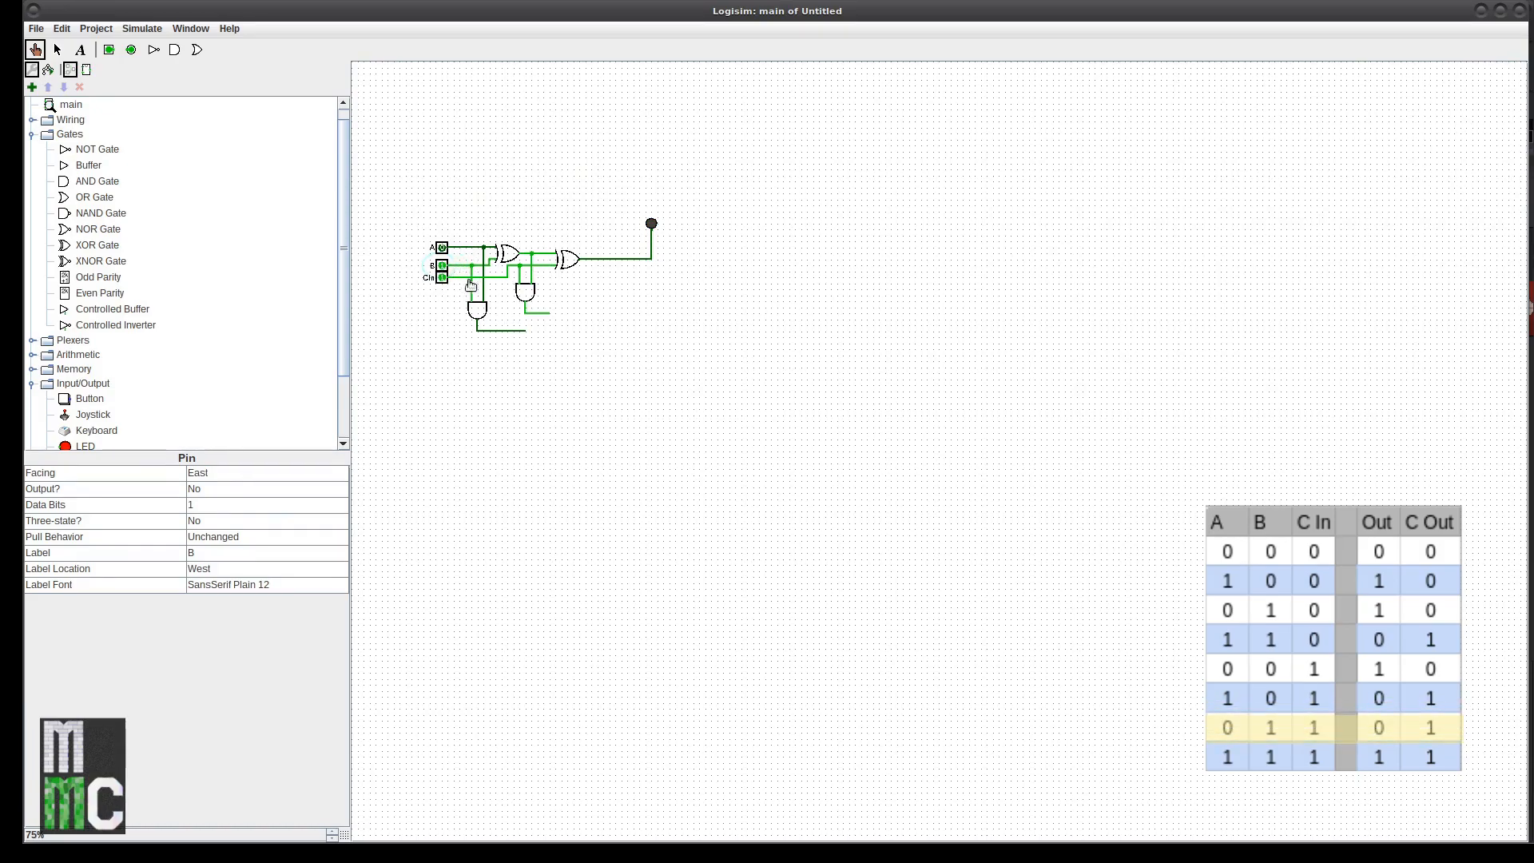
left_click(441, 277)
left_click(440, 264)
left_click(442, 248)
left_click(442, 264)
Step: Test the carry with CIn=1 rows, ending with A, B and CIn all at 0
left_click(442, 247)
left_click(442, 264)
left_click(441, 277)
left_click(442, 247)
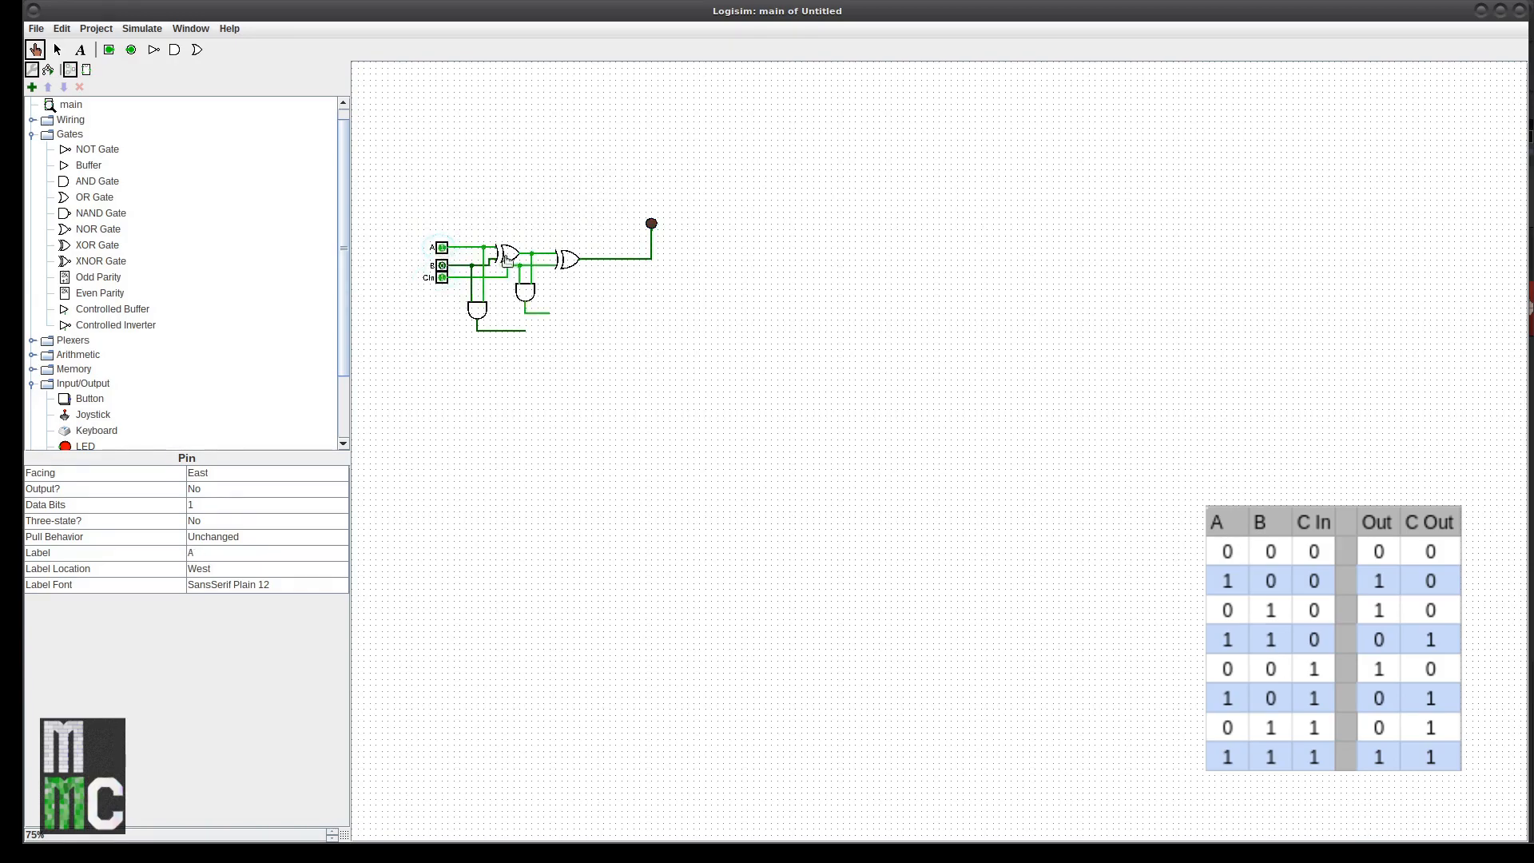
left_click(441, 247)
left_click(442, 278)
left_click(56, 51)
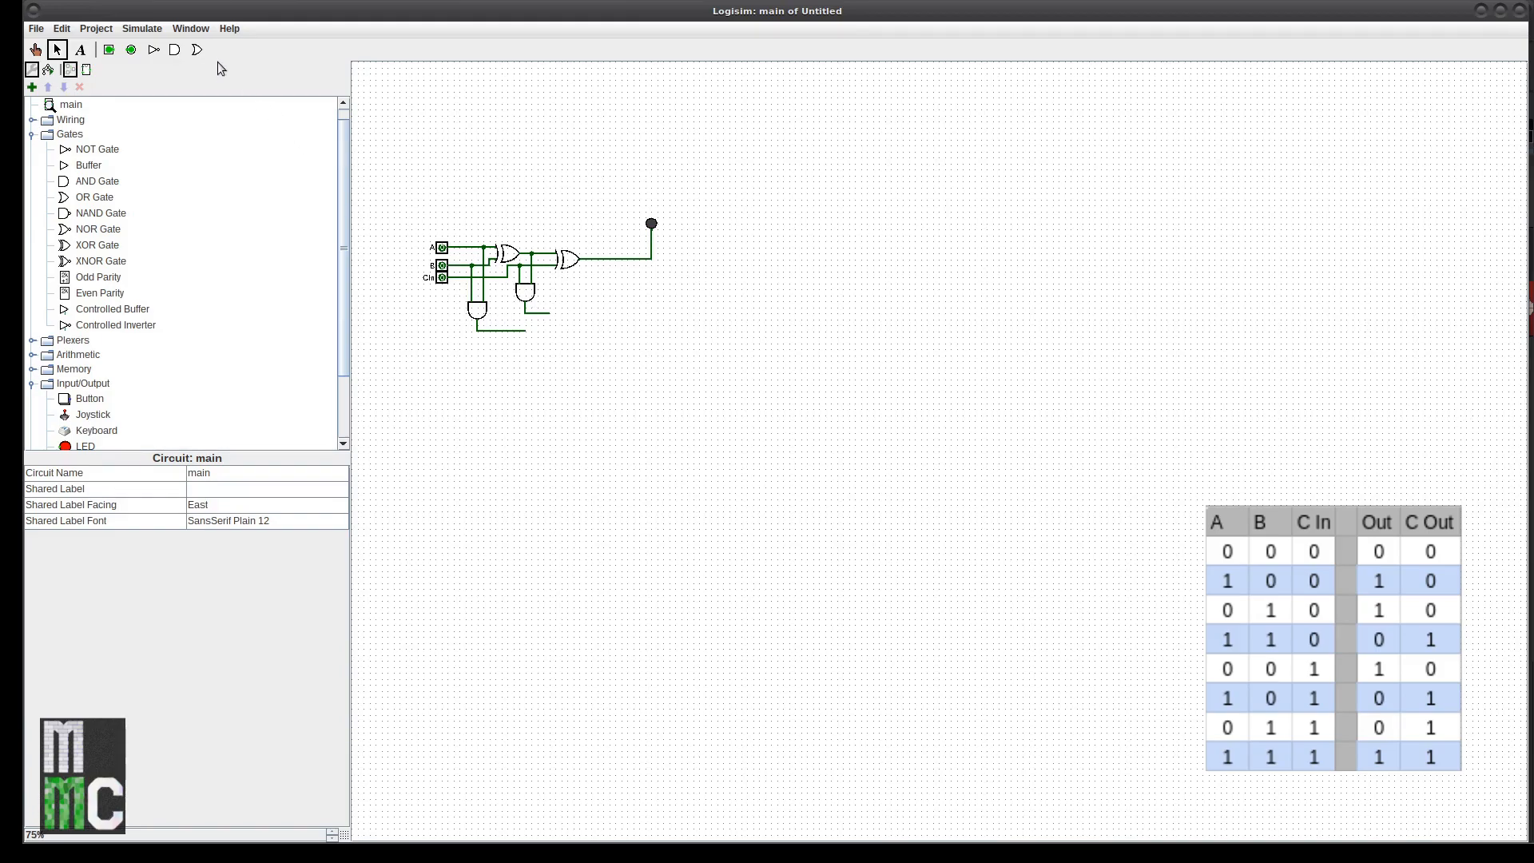
Step: Place an east-facing, narrow, 2-input OR gate beside the carry AND gates
left_click(92, 198)
left_click(203, 475)
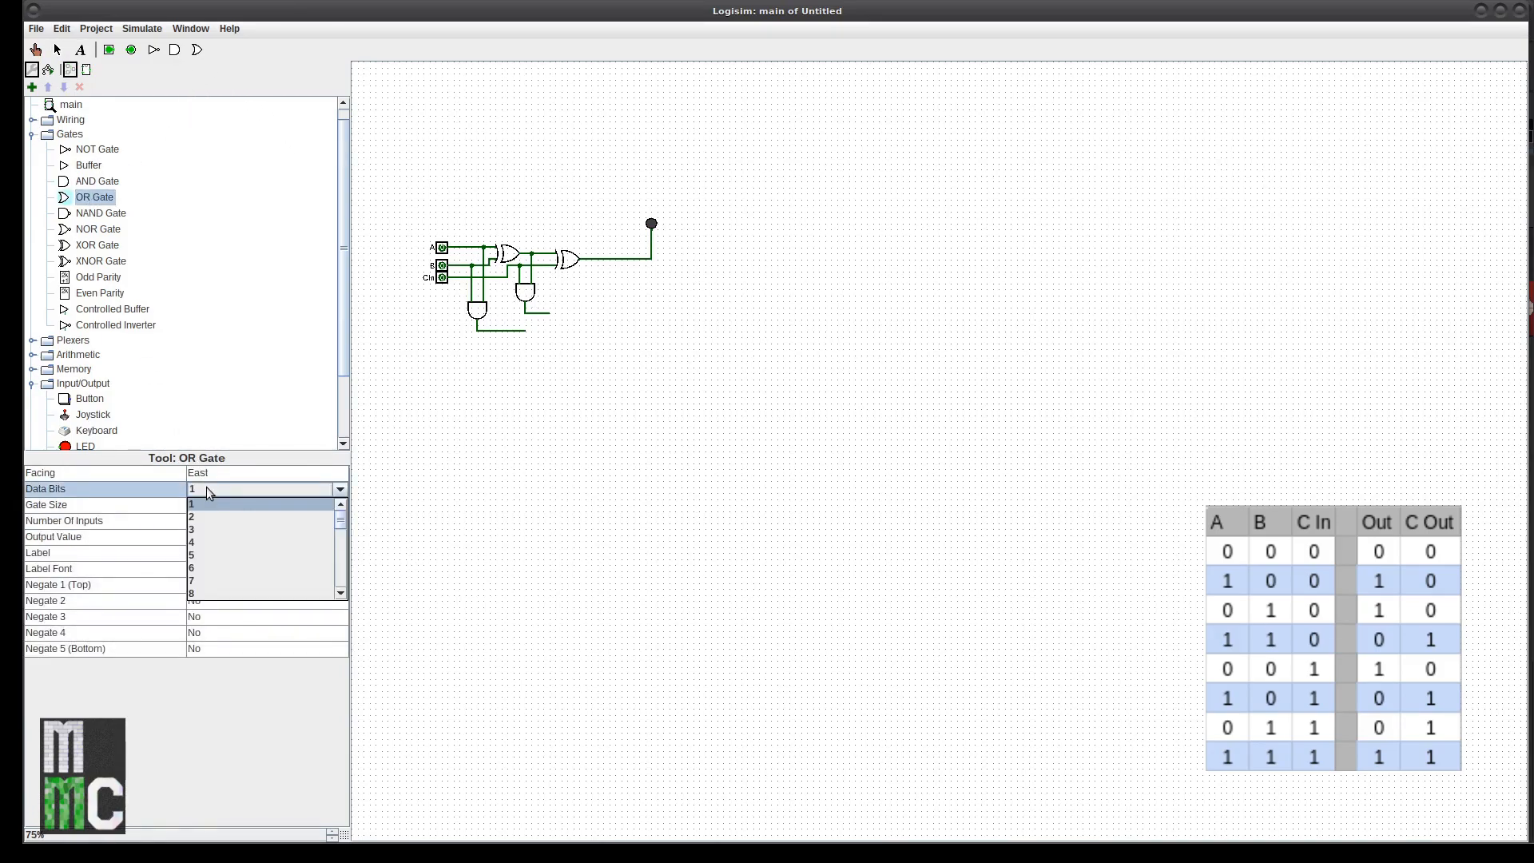
left_click(206, 486)
left_click(211, 504)
left_click(212, 519)
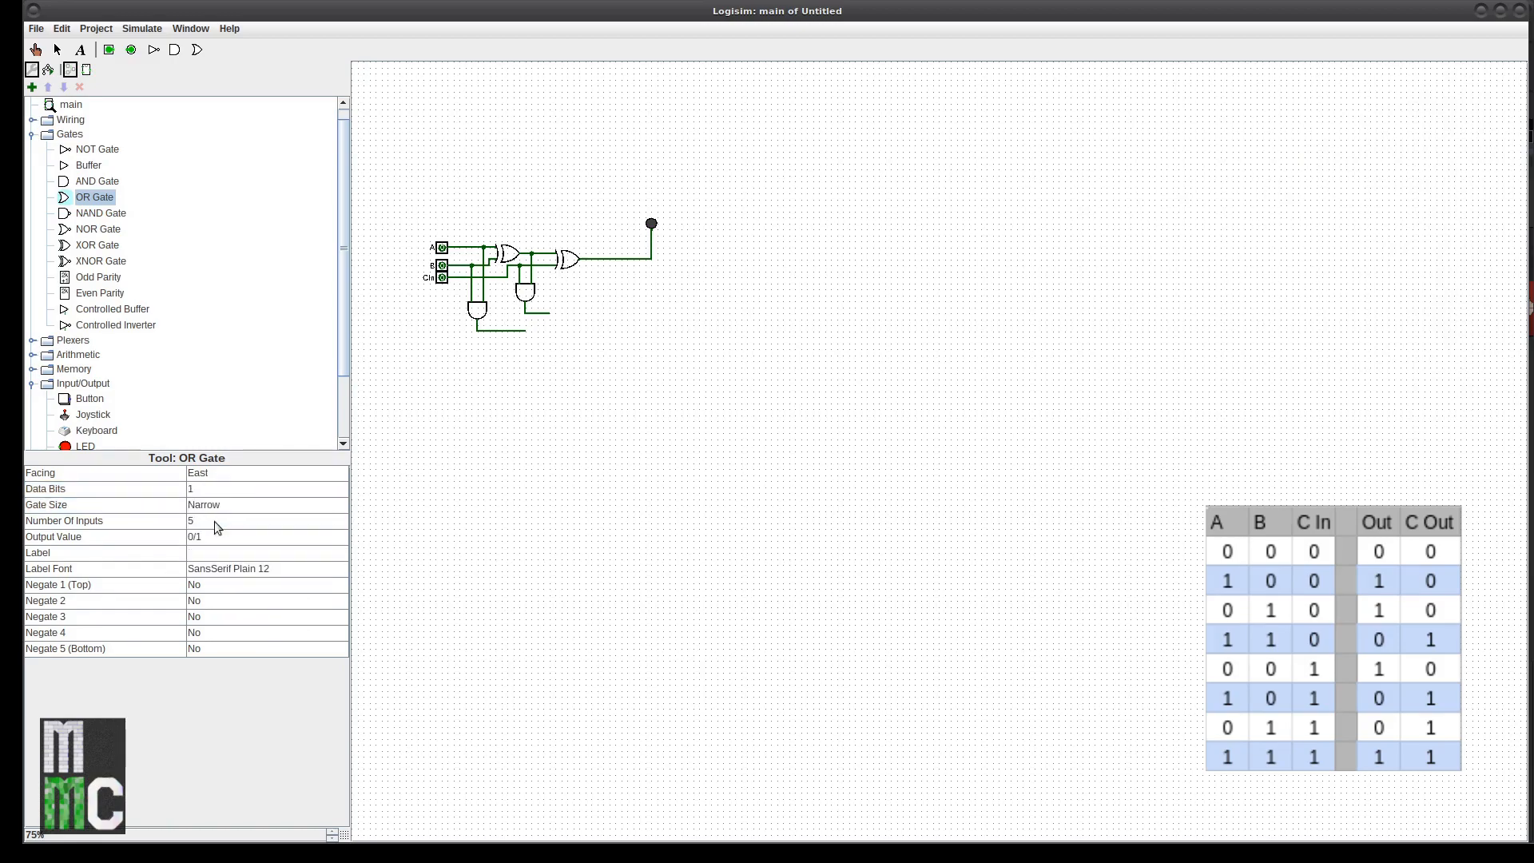
left_click(214, 521)
scroll(219, 548, "up", 2)
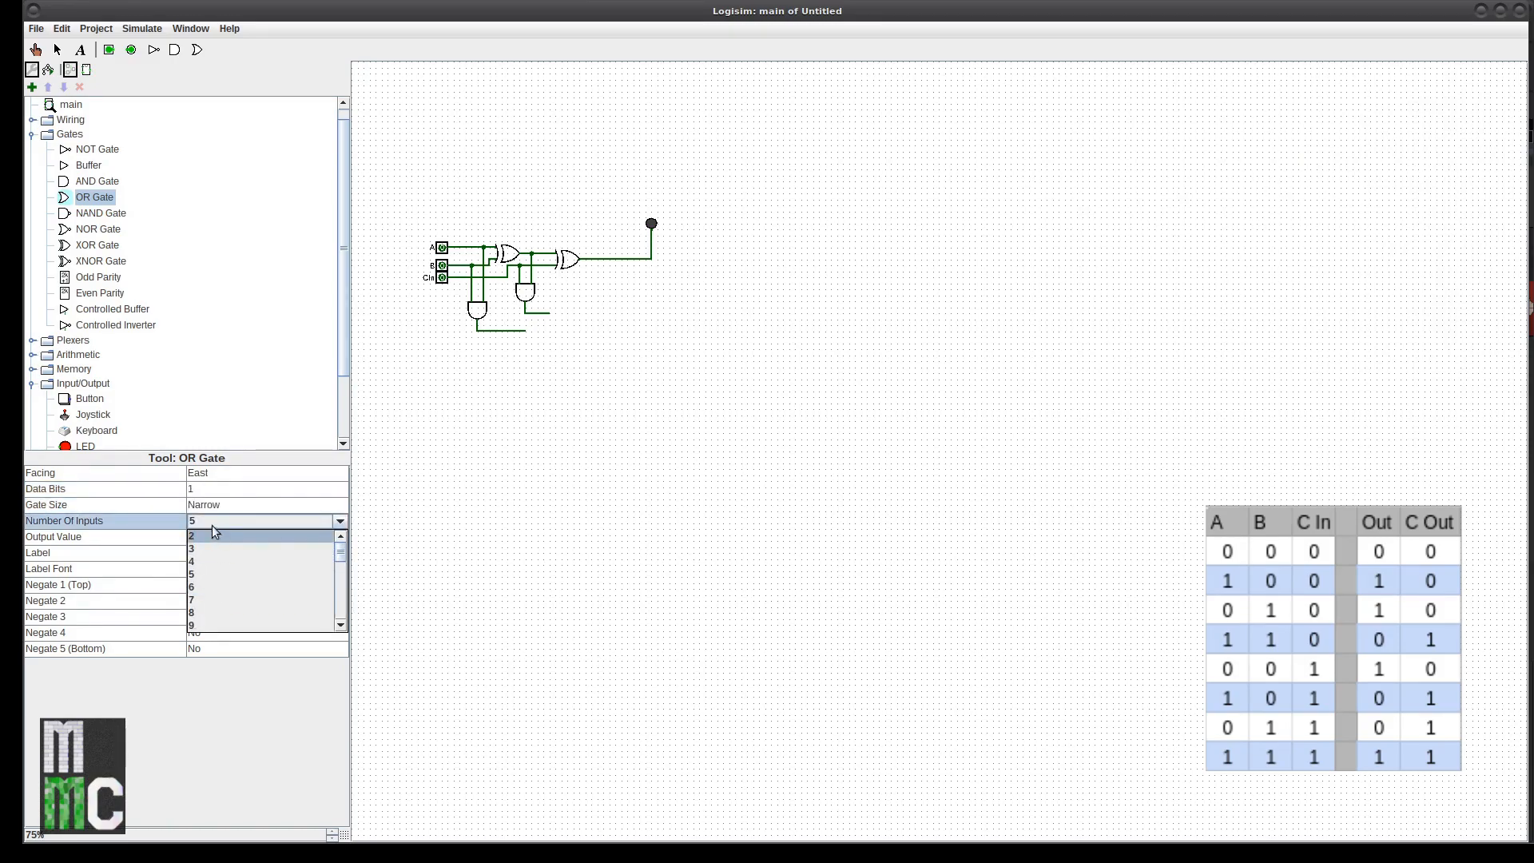
left_click(210, 539)
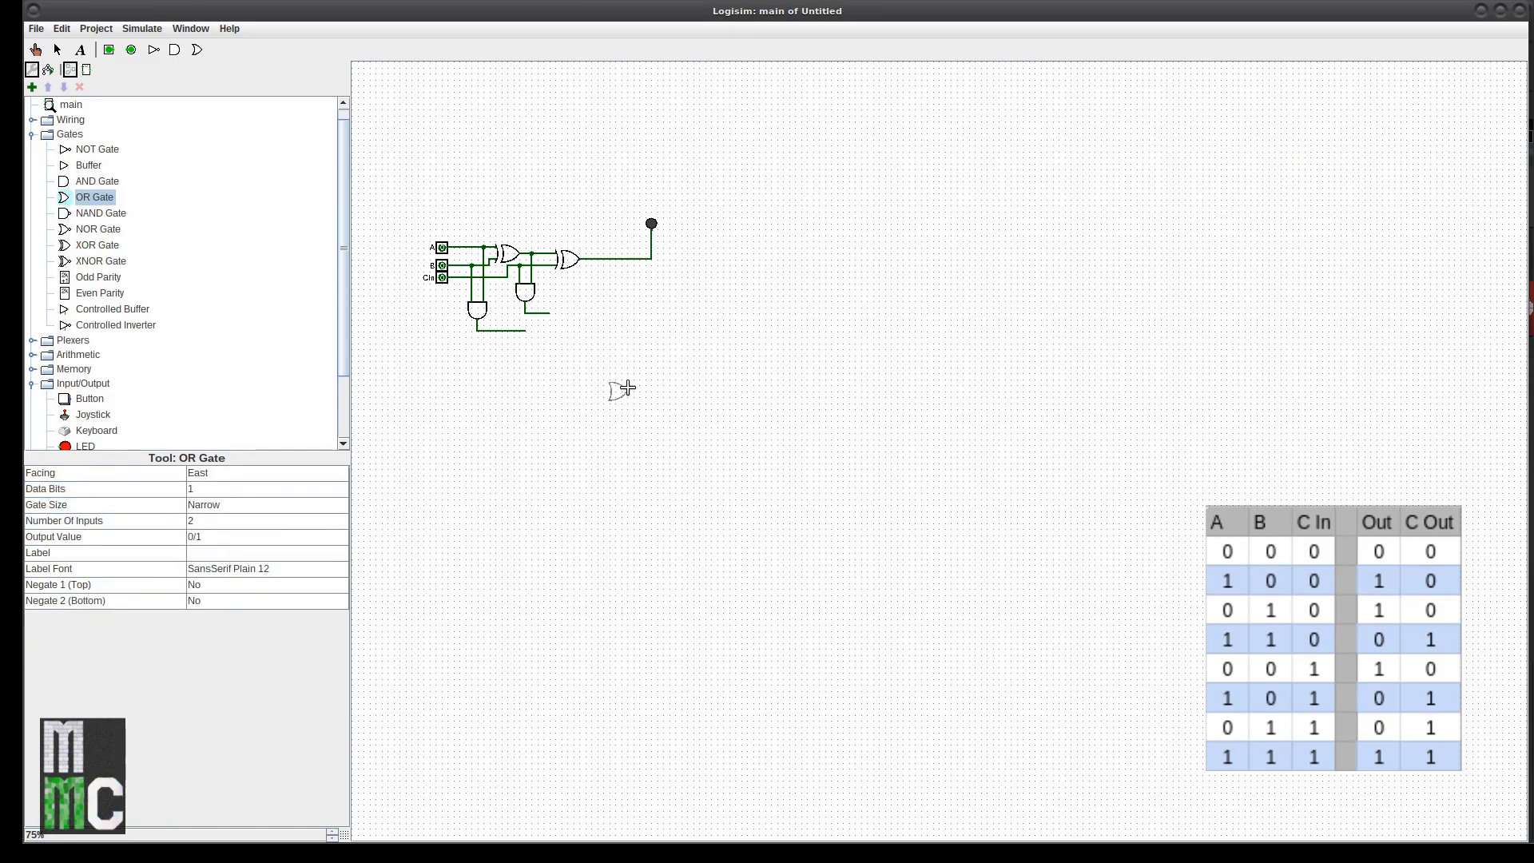
left_click(579, 289)
Step: Nudge both AND gates up, shift the OR gate down, and delete the leftover wire pieces
left_click(524, 291)
left_click_drag(523, 289, 524, 280)
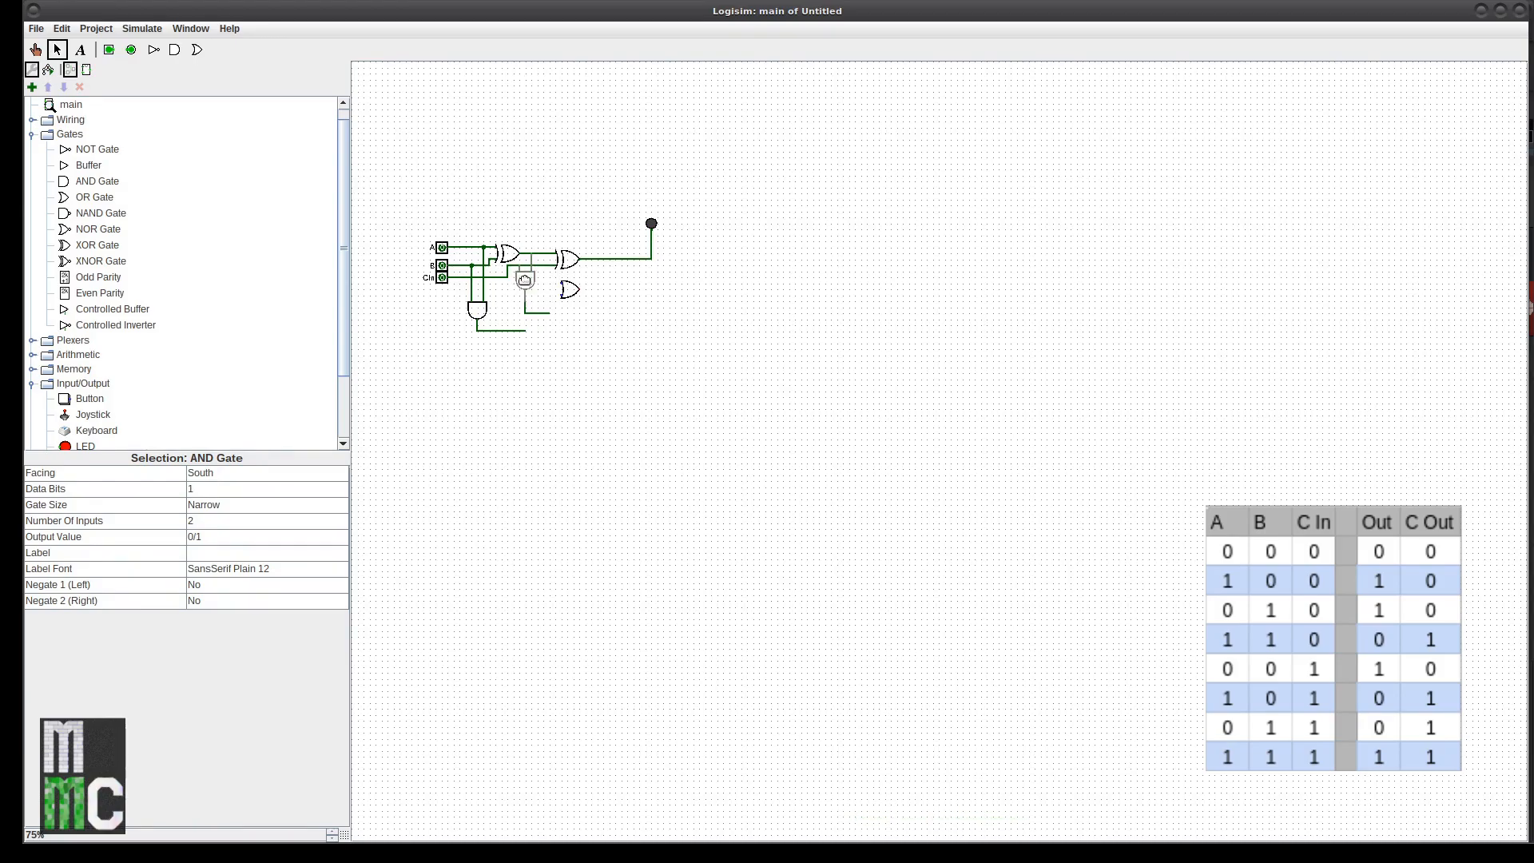
left_click(537, 315)
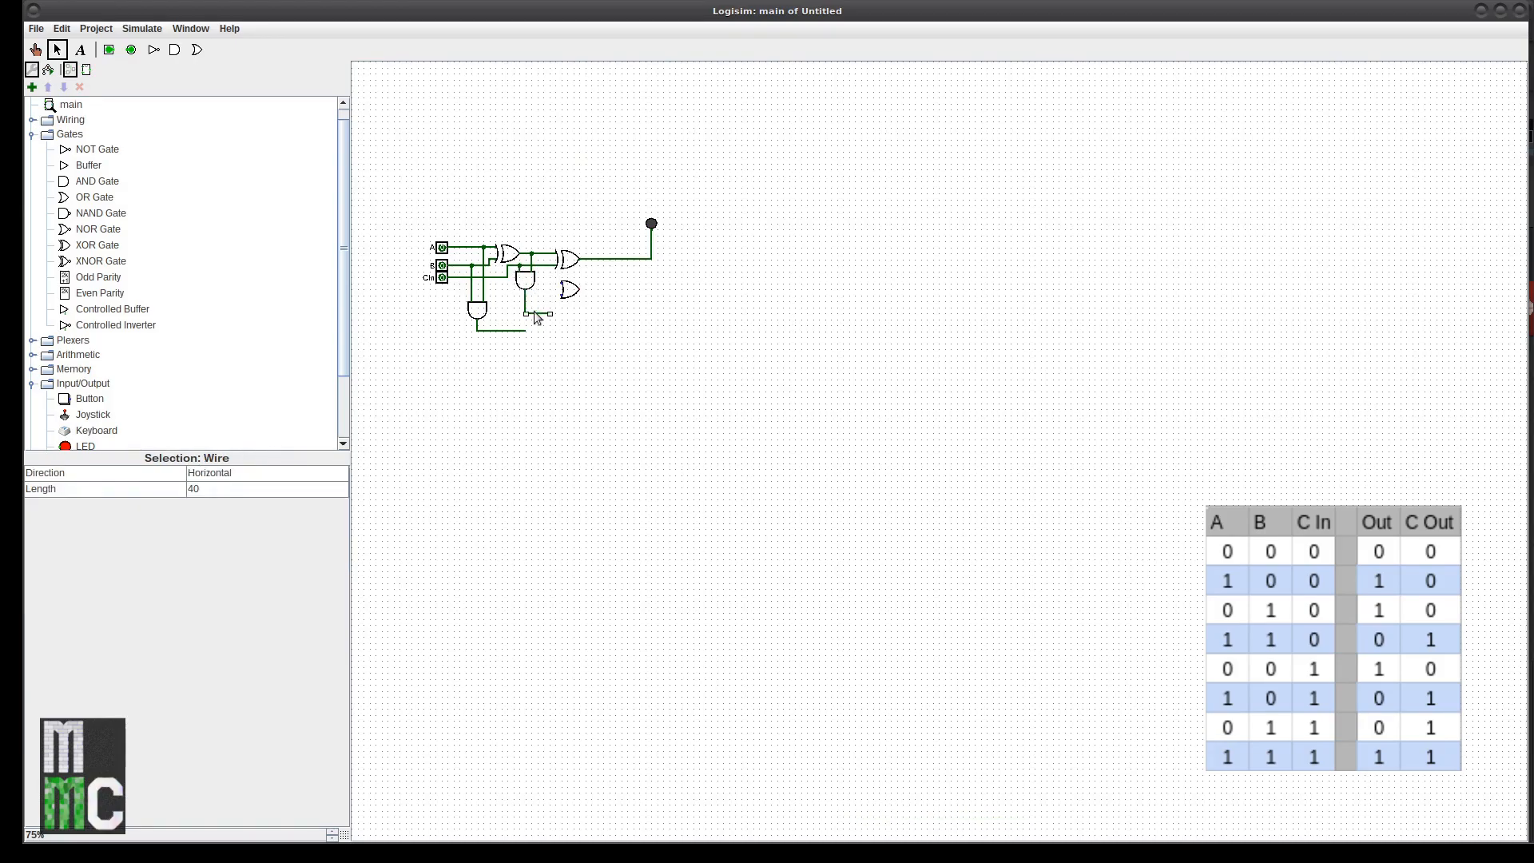
key("Delete")
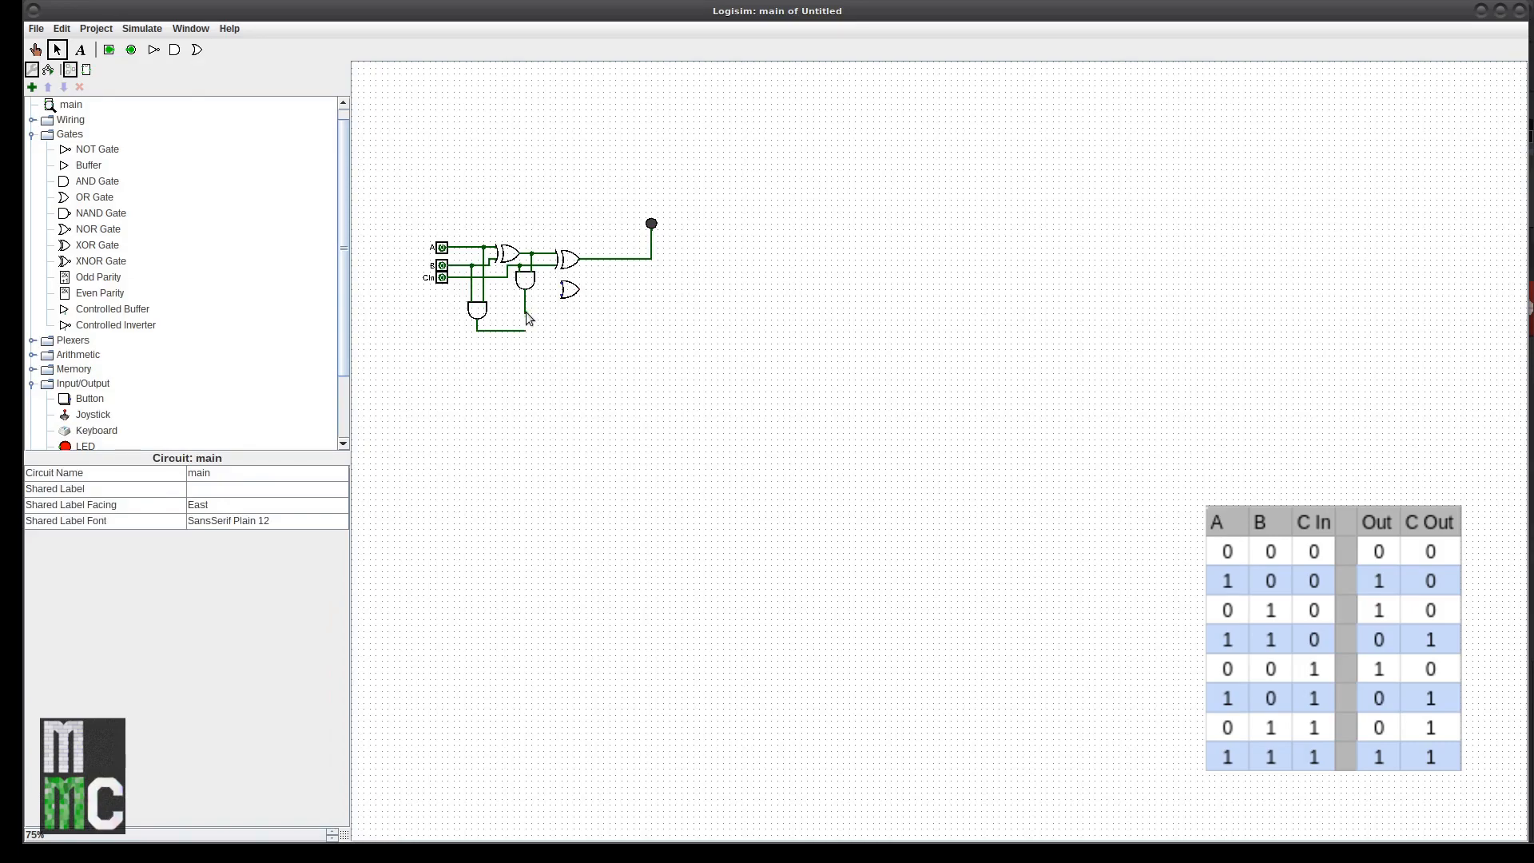
left_click(570, 290)
left_click_drag(570, 289, 559, 302)
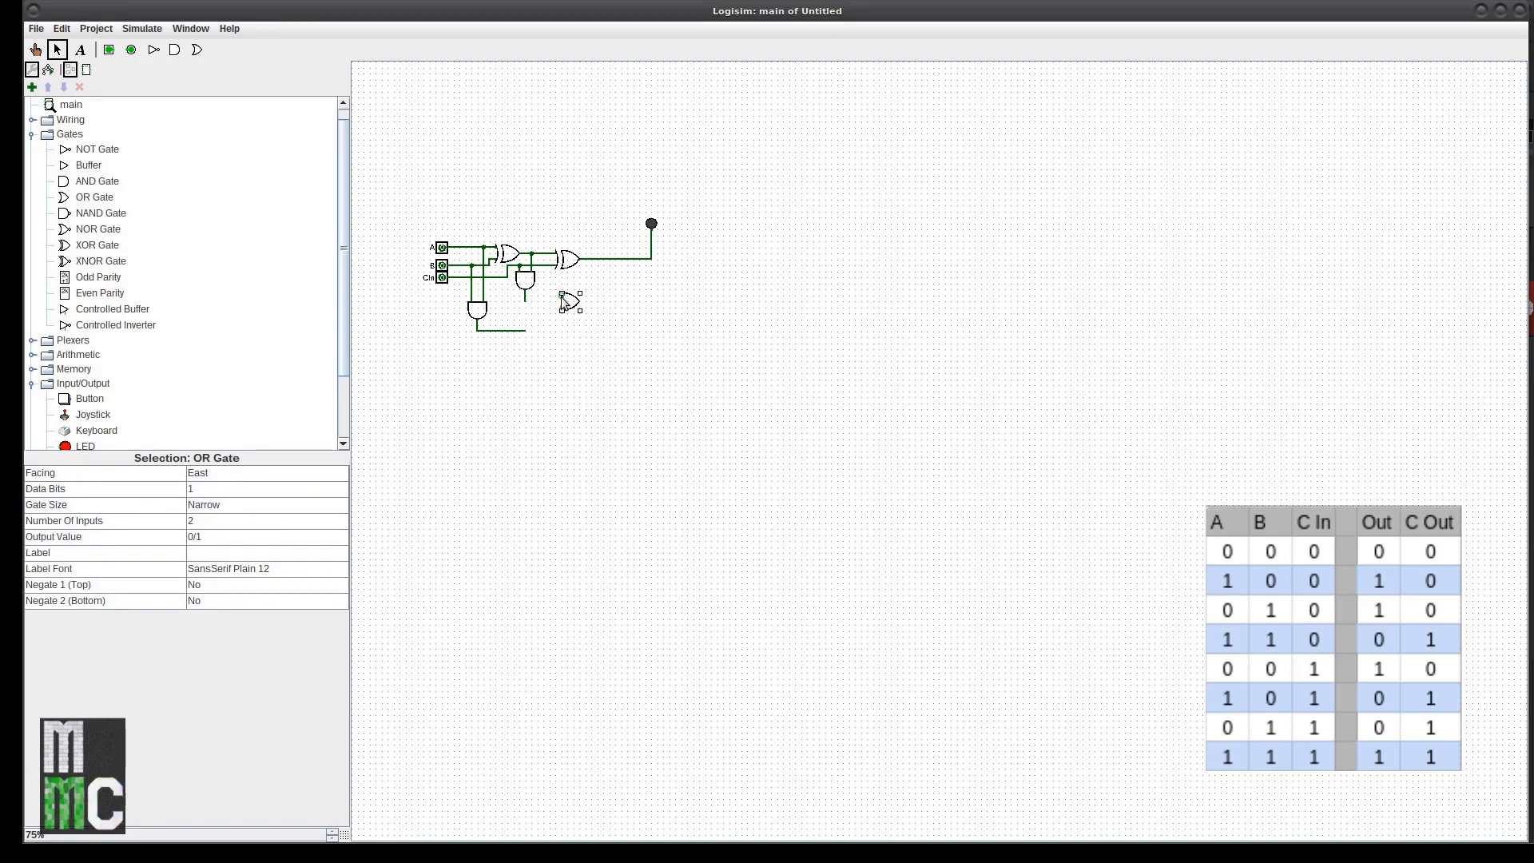
left_click(524, 299)
left_click_drag(479, 313, 477, 294)
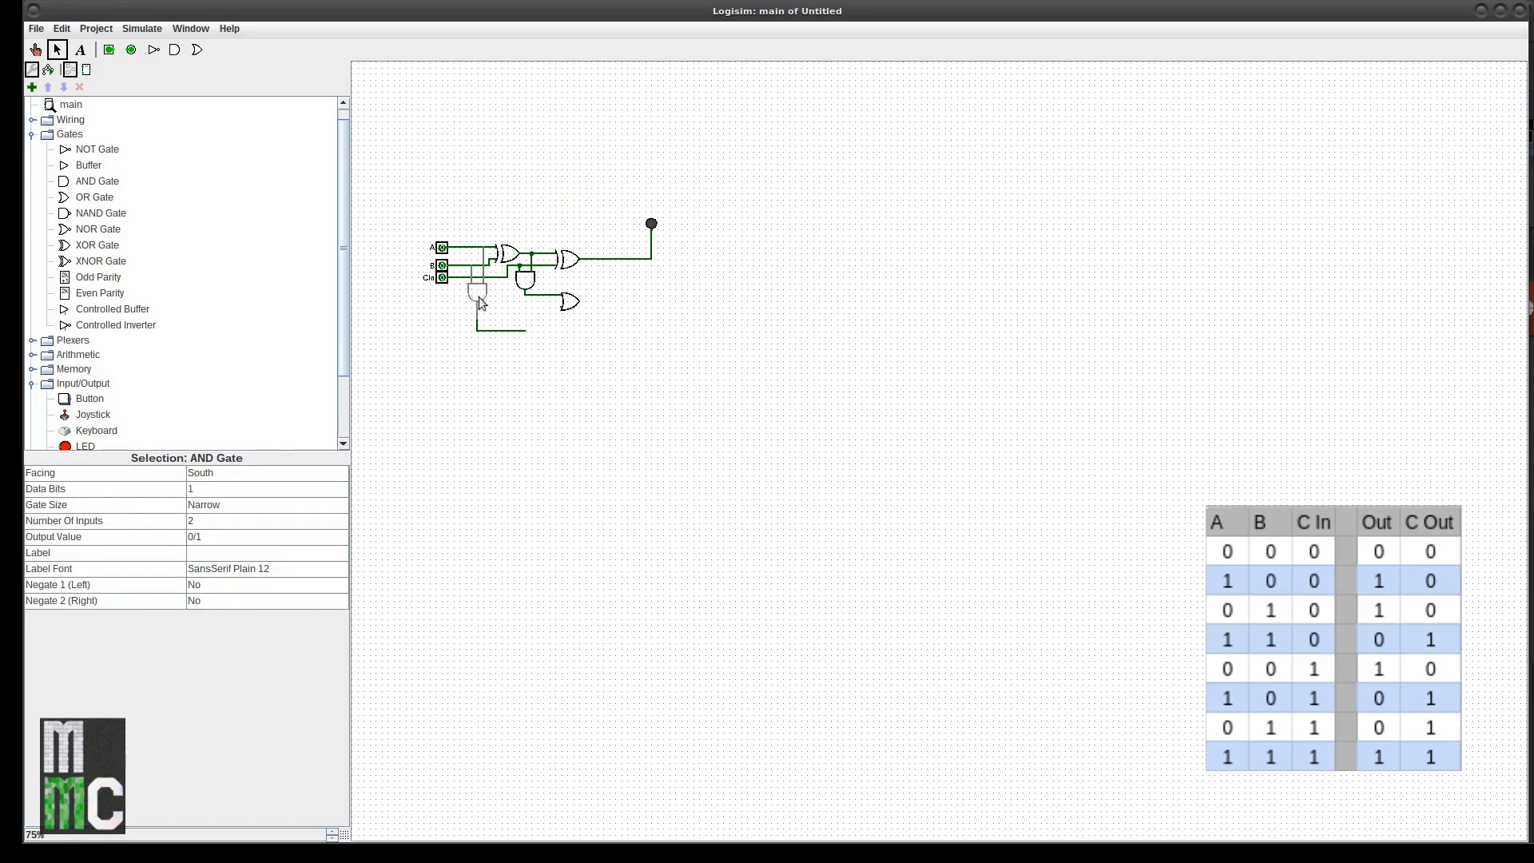
left_click(488, 330)
key("Delete")
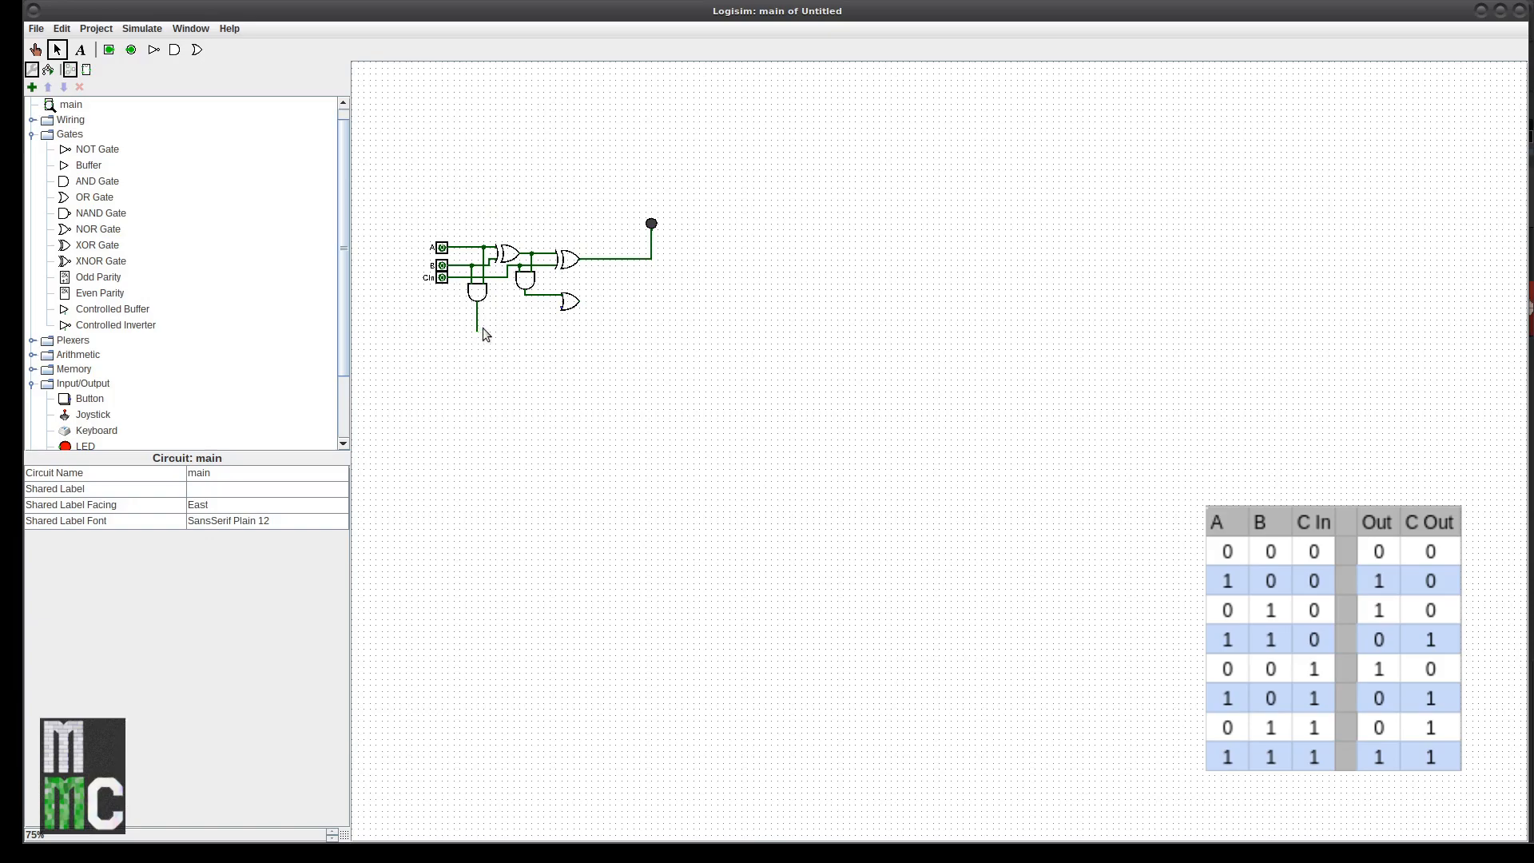
Step: Place an LED at the end of the OR gate's carry-out wire
left_click_drag(477, 329, 625, 300)
key("ctrl+z")
left_click(85, 446)
left_click(216, 473)
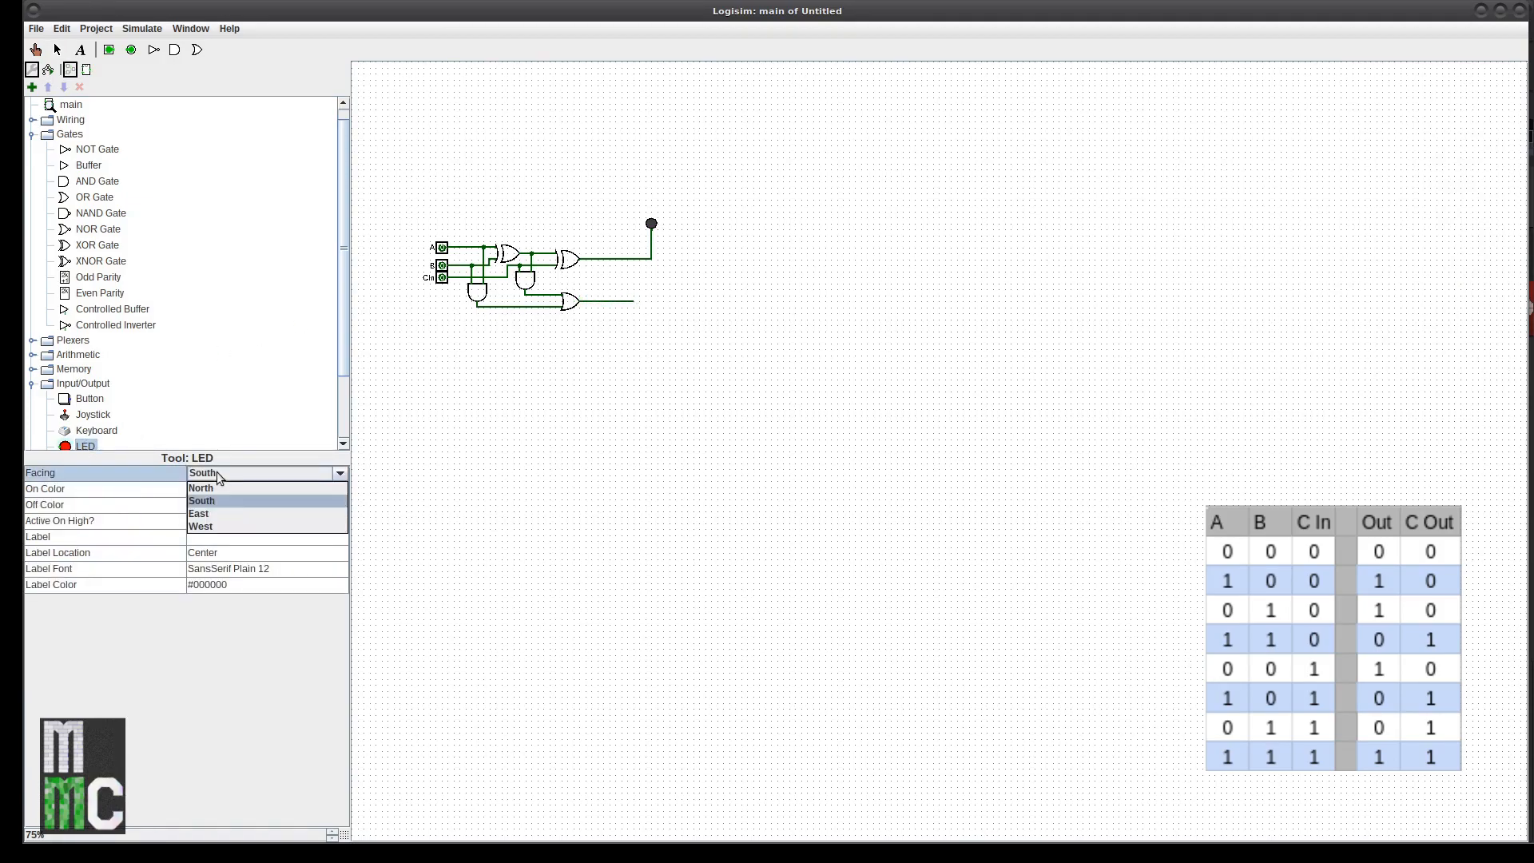
left_click(225, 514)
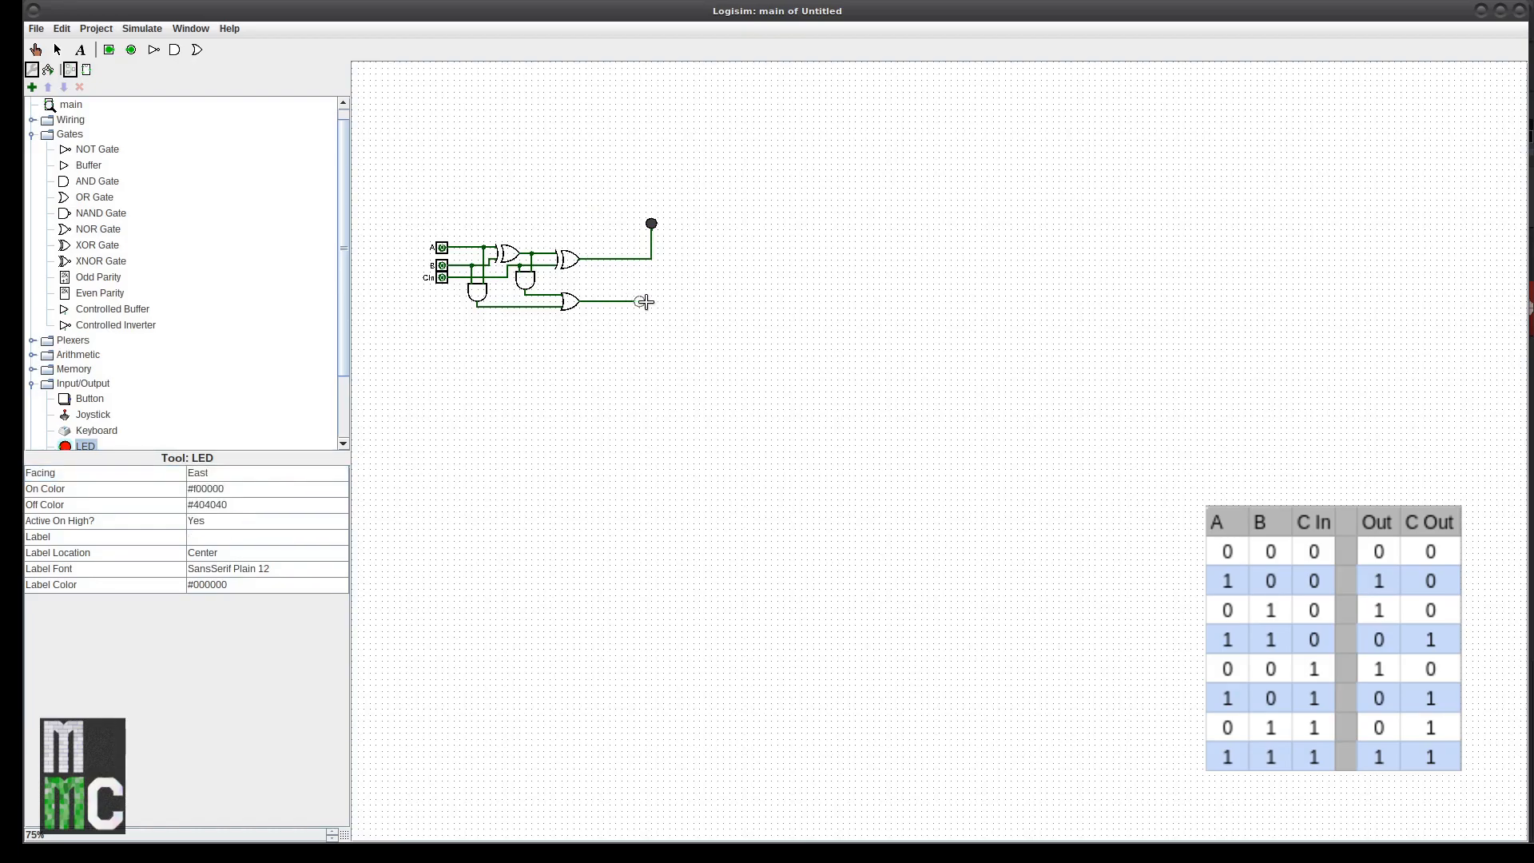
left_click(646, 300)
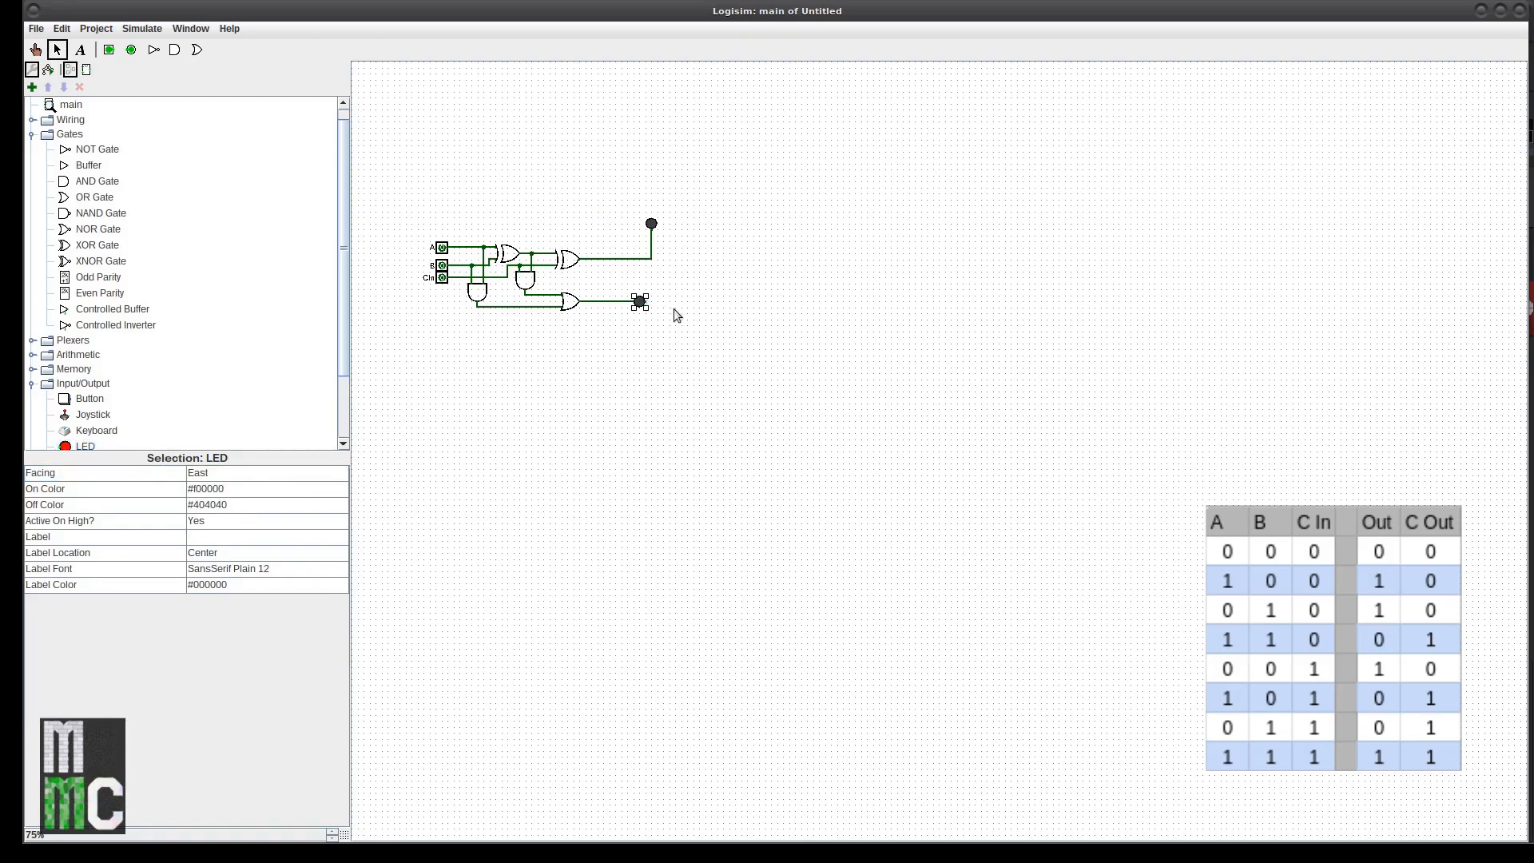
Step: Set the new carry LED's facing to West
left_click(36, 50)
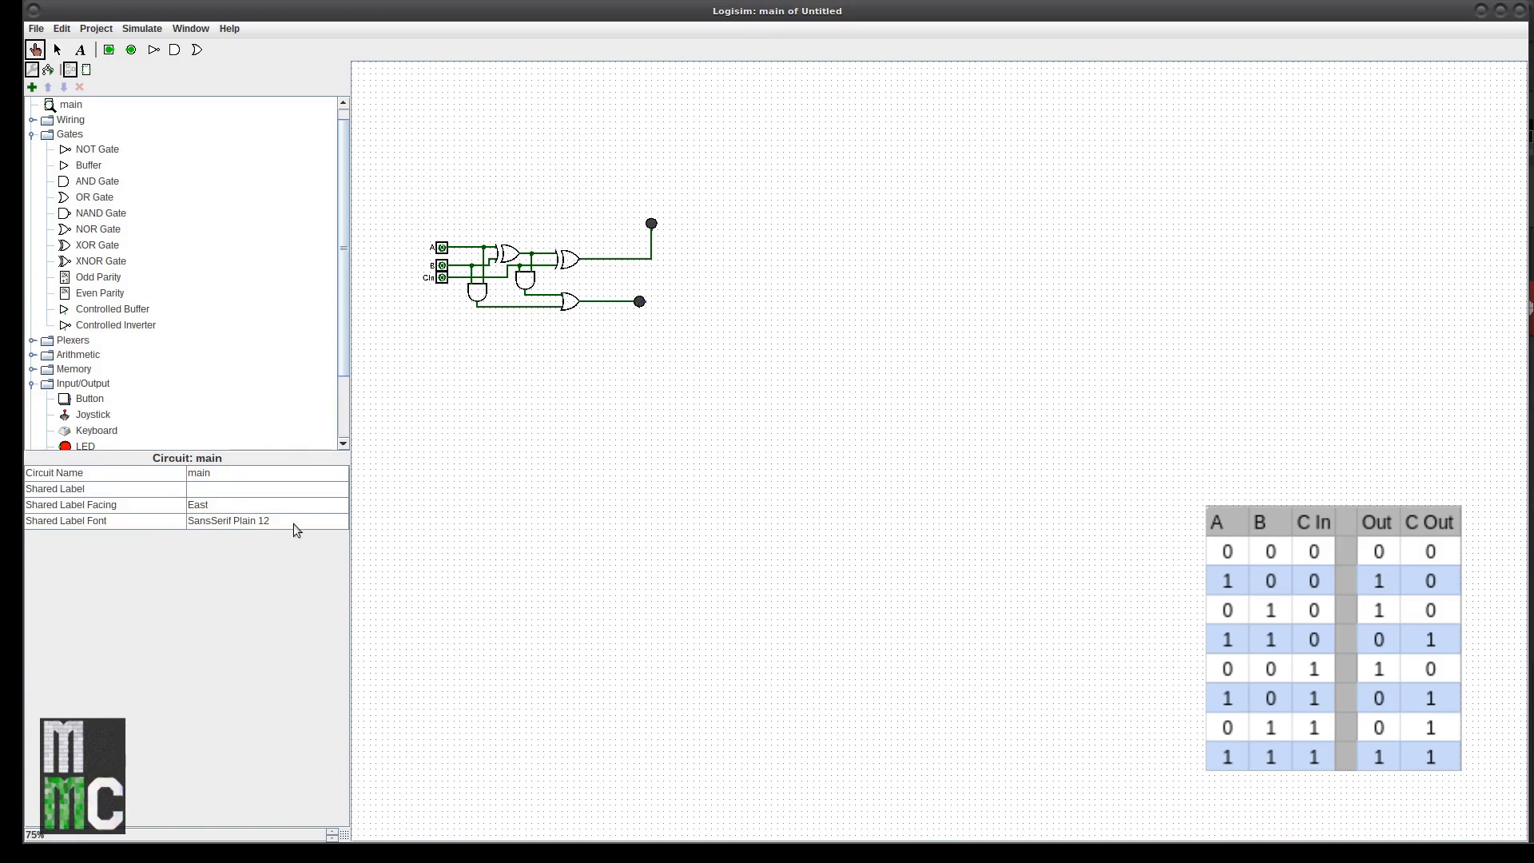
left_click(58, 50)
left_click(640, 301)
left_click(236, 472)
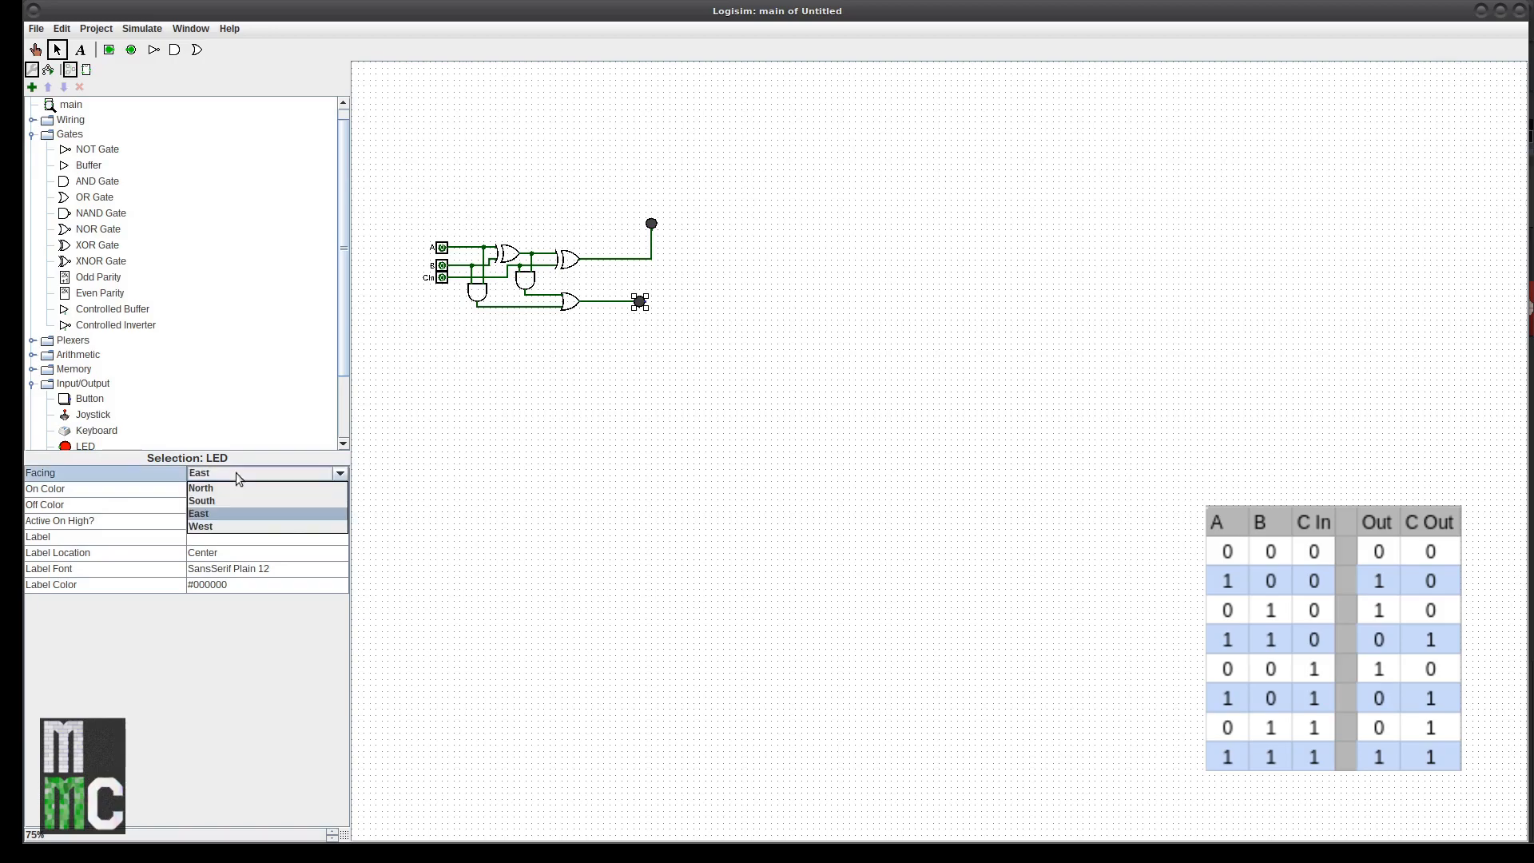
left_click(234, 522)
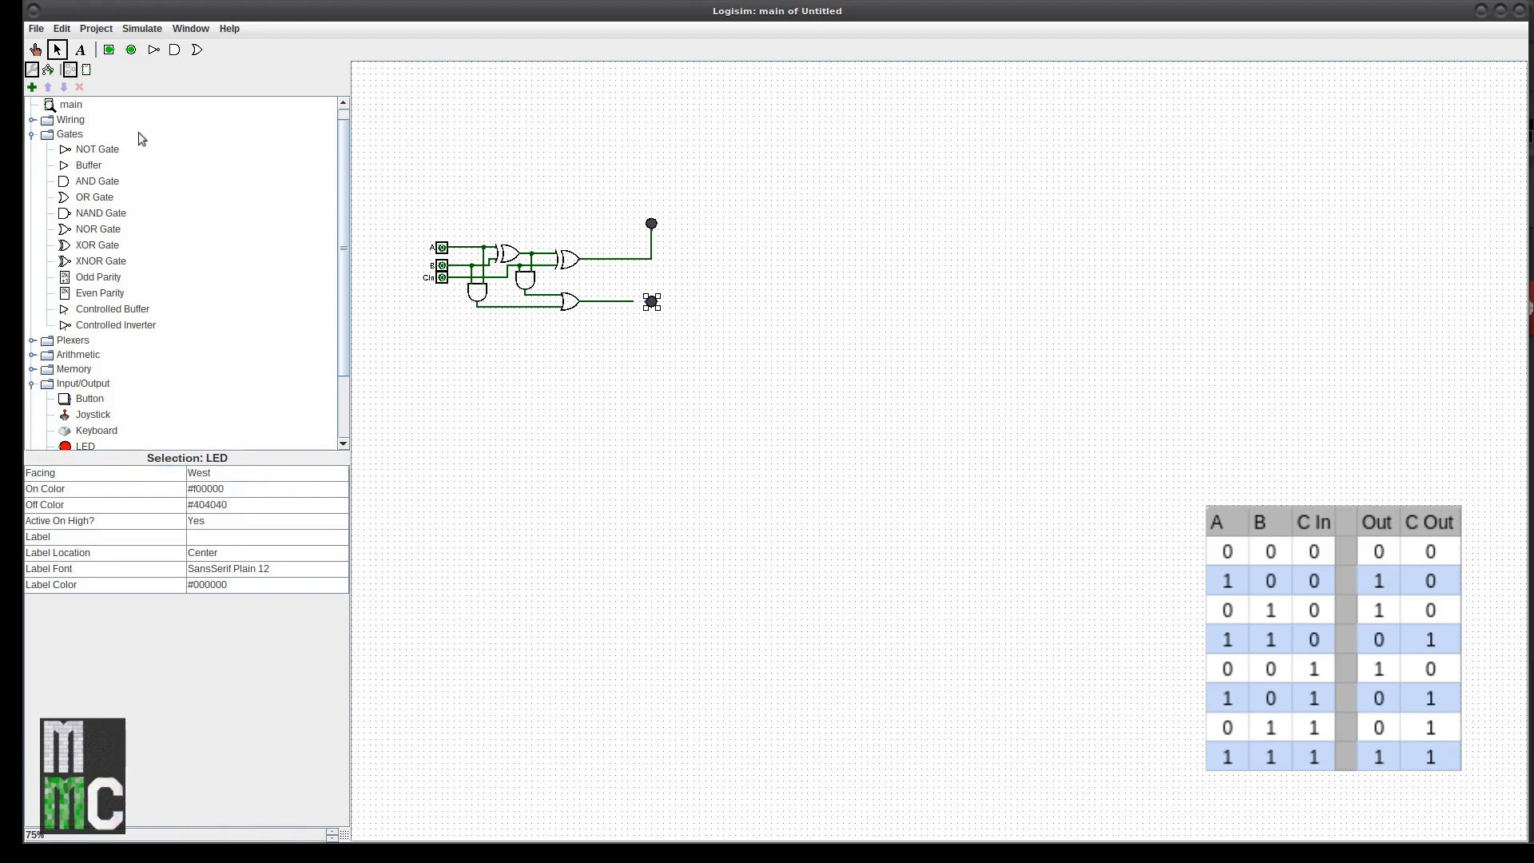
Step: Align the carry LED on its wire end and label it COut
left_click_drag(651, 302, 644, 303)
left_click(208, 537)
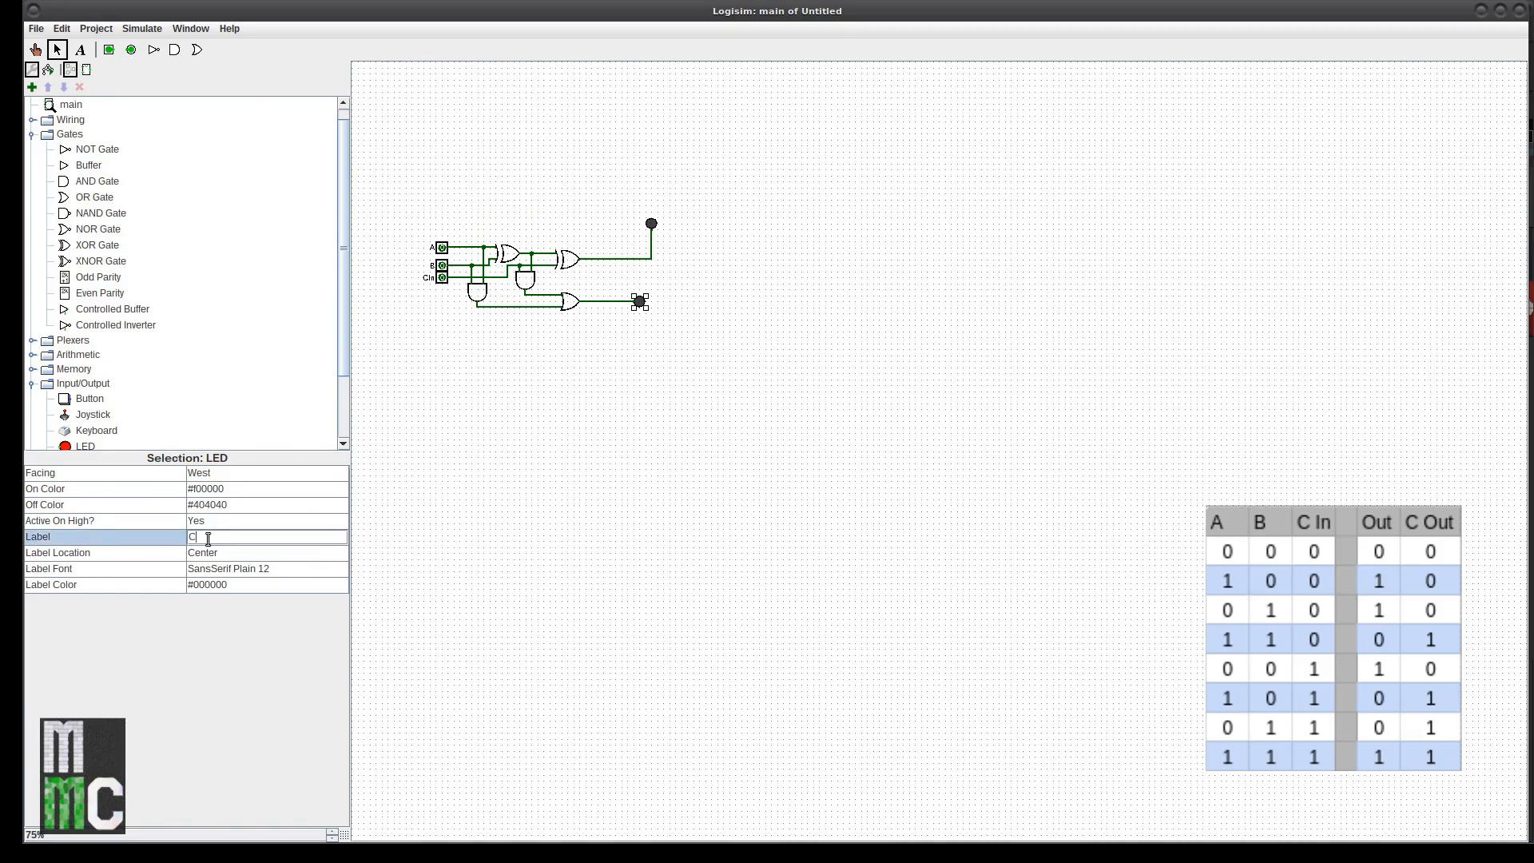
type("Out")
key("Return")
Step: Label the sum LED Data with the label placed North
left_click(653, 223)
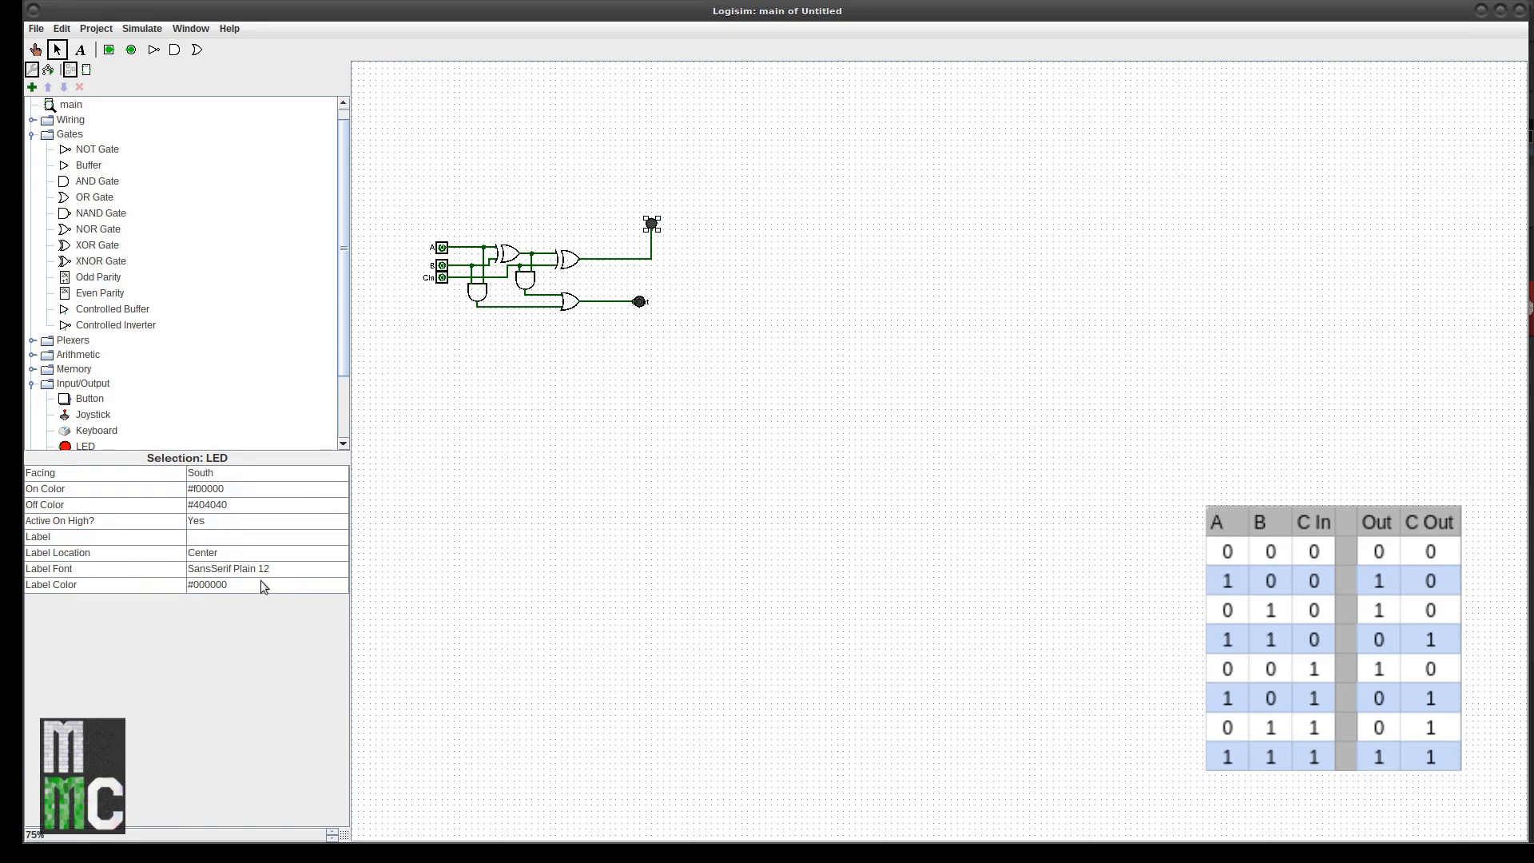
left_click(227, 540)
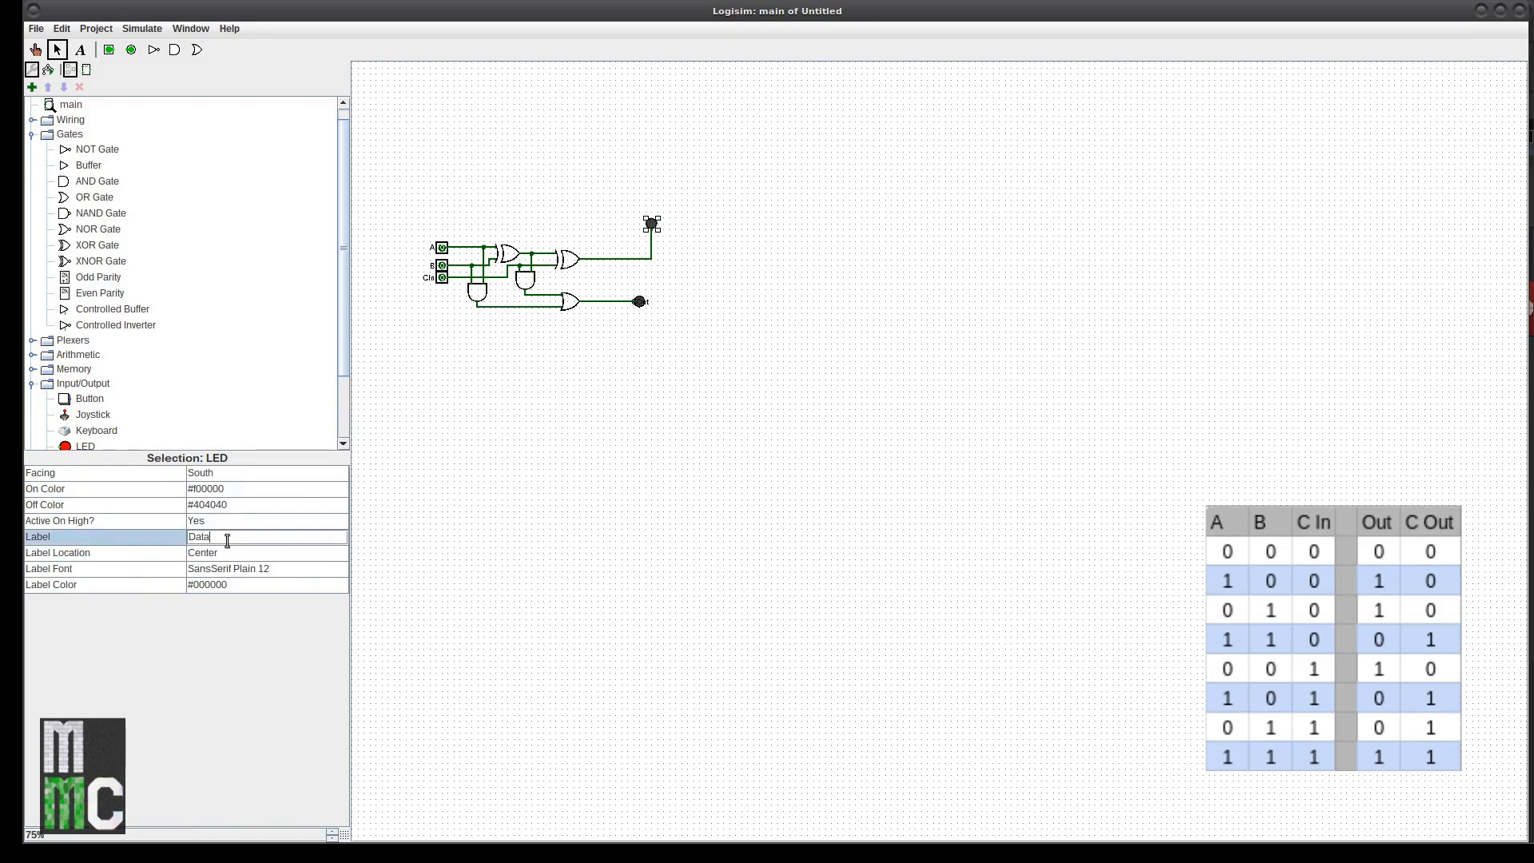
key("Return")
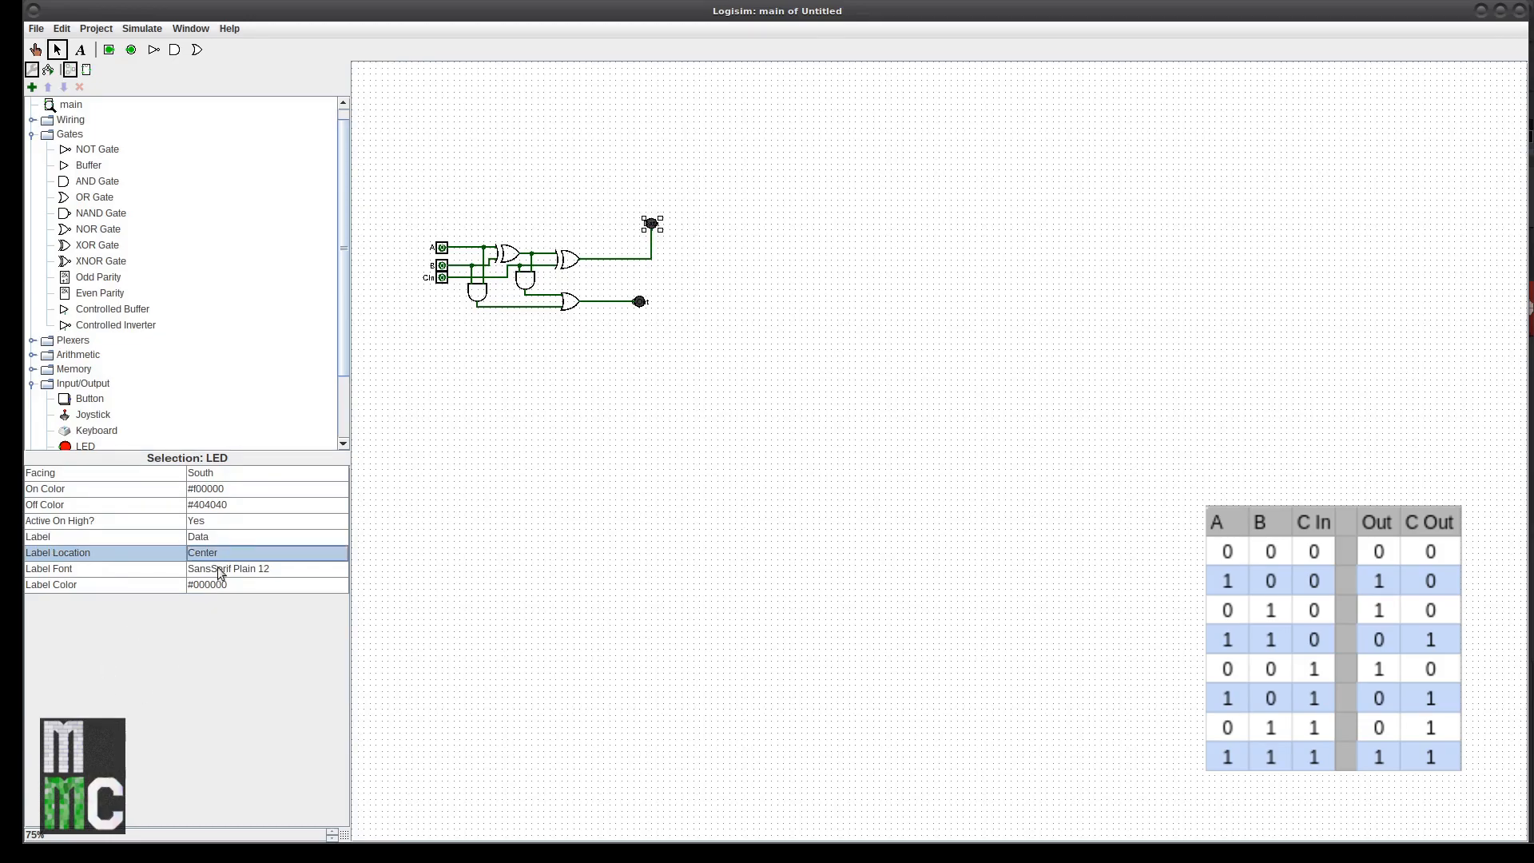
left_click(223, 536)
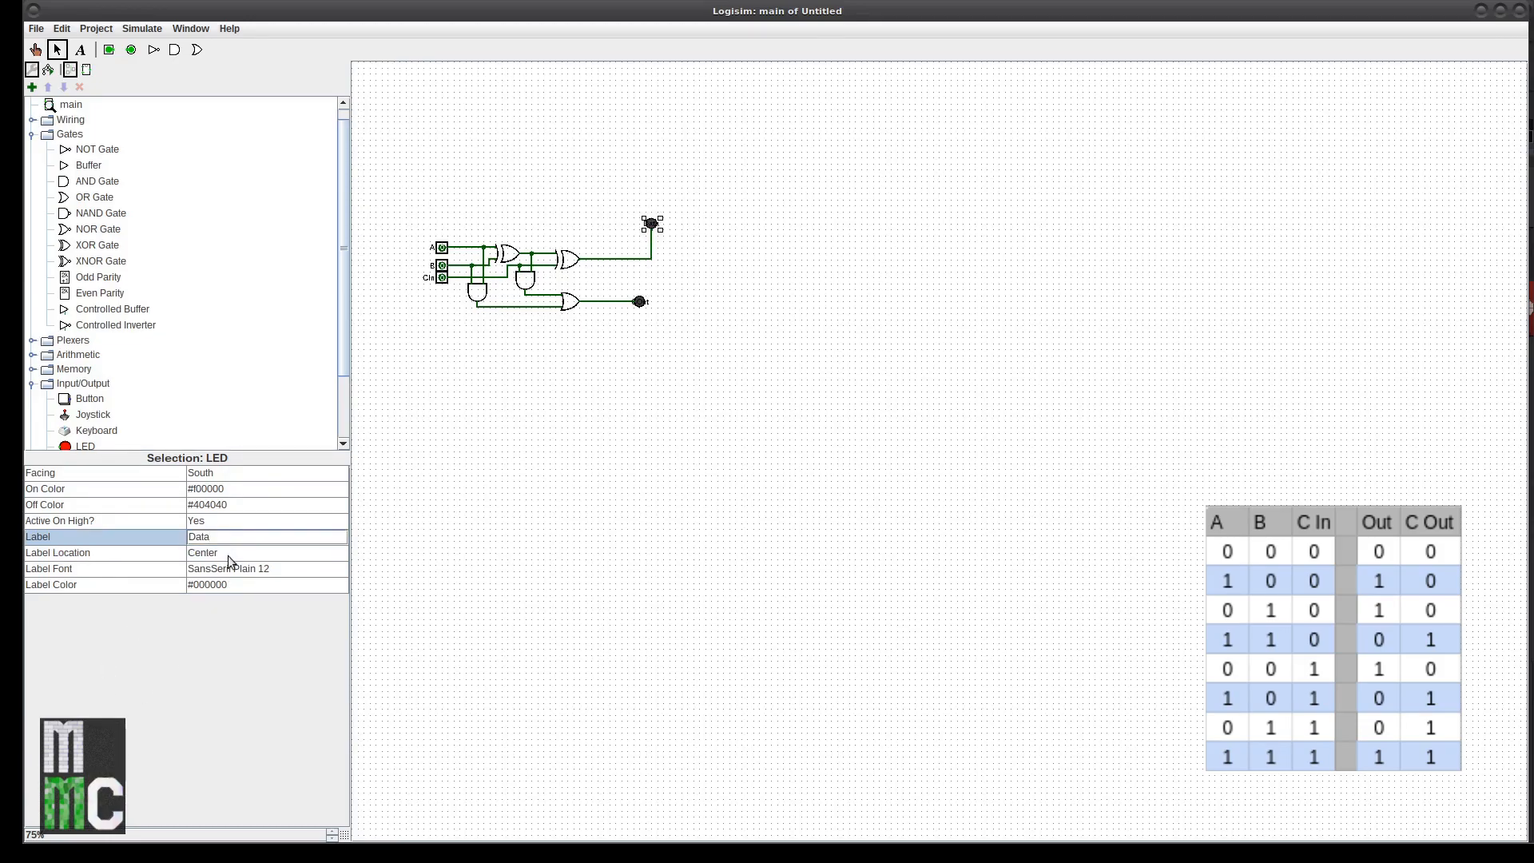
left_click(228, 555)
left_click(229, 583)
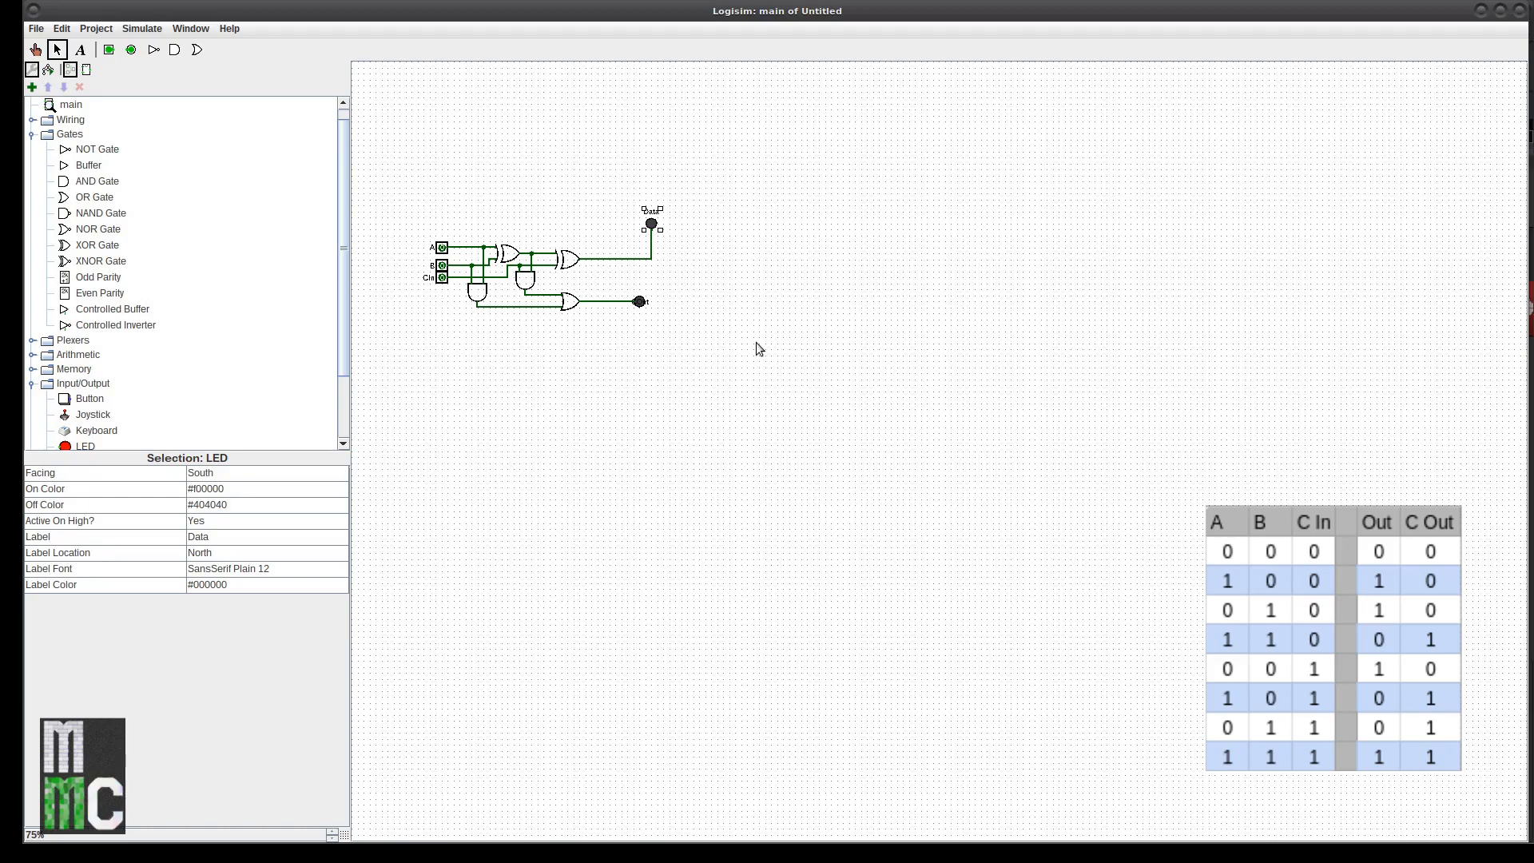
Step: Set the COut LED's label location to South
left_click(640, 302)
left_click(232, 552)
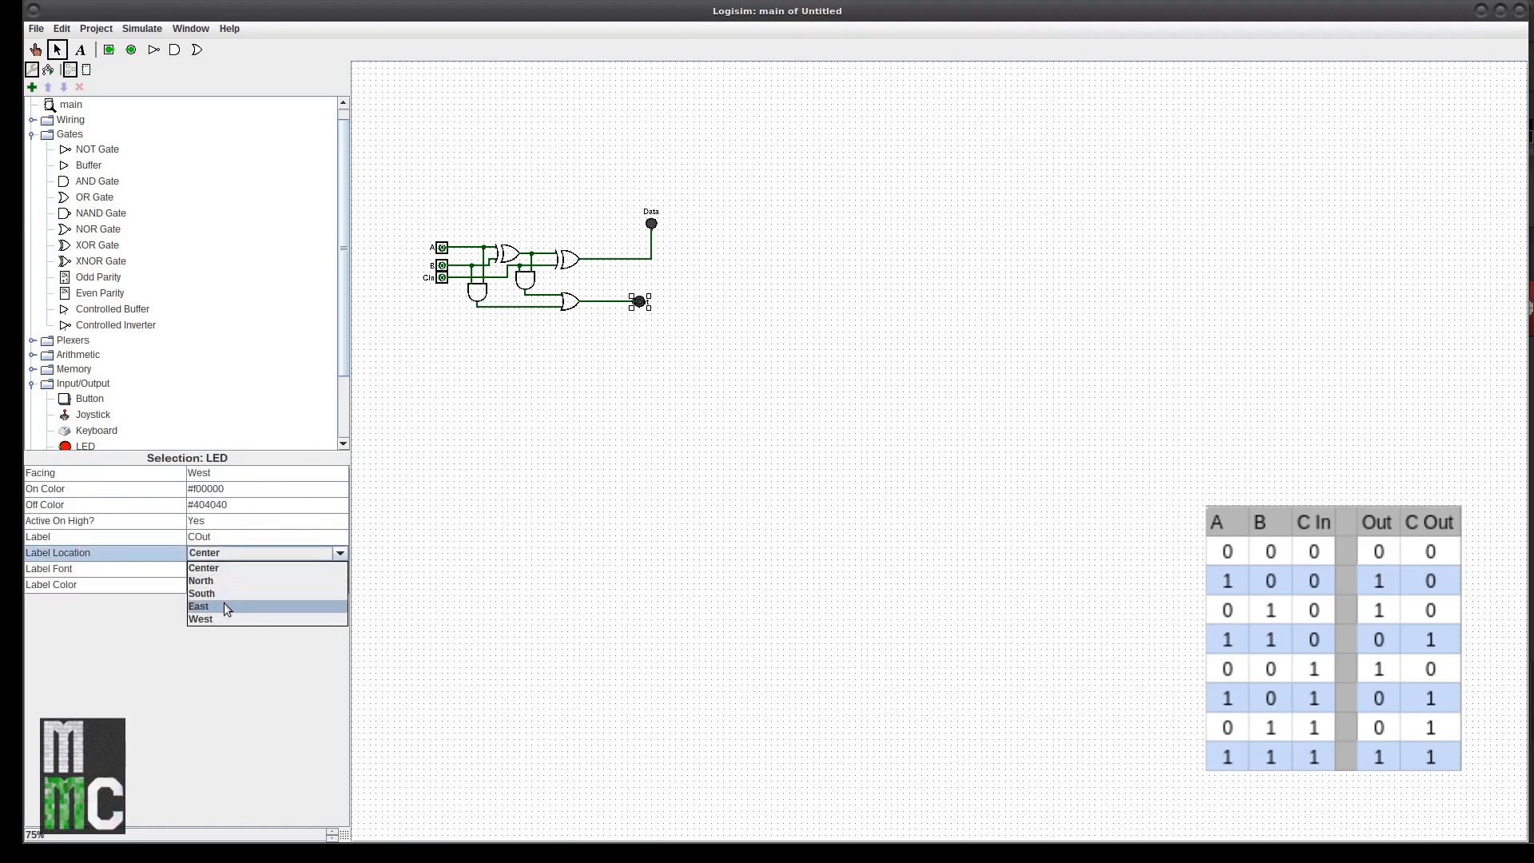
left_click(224, 597)
left_click(702, 357)
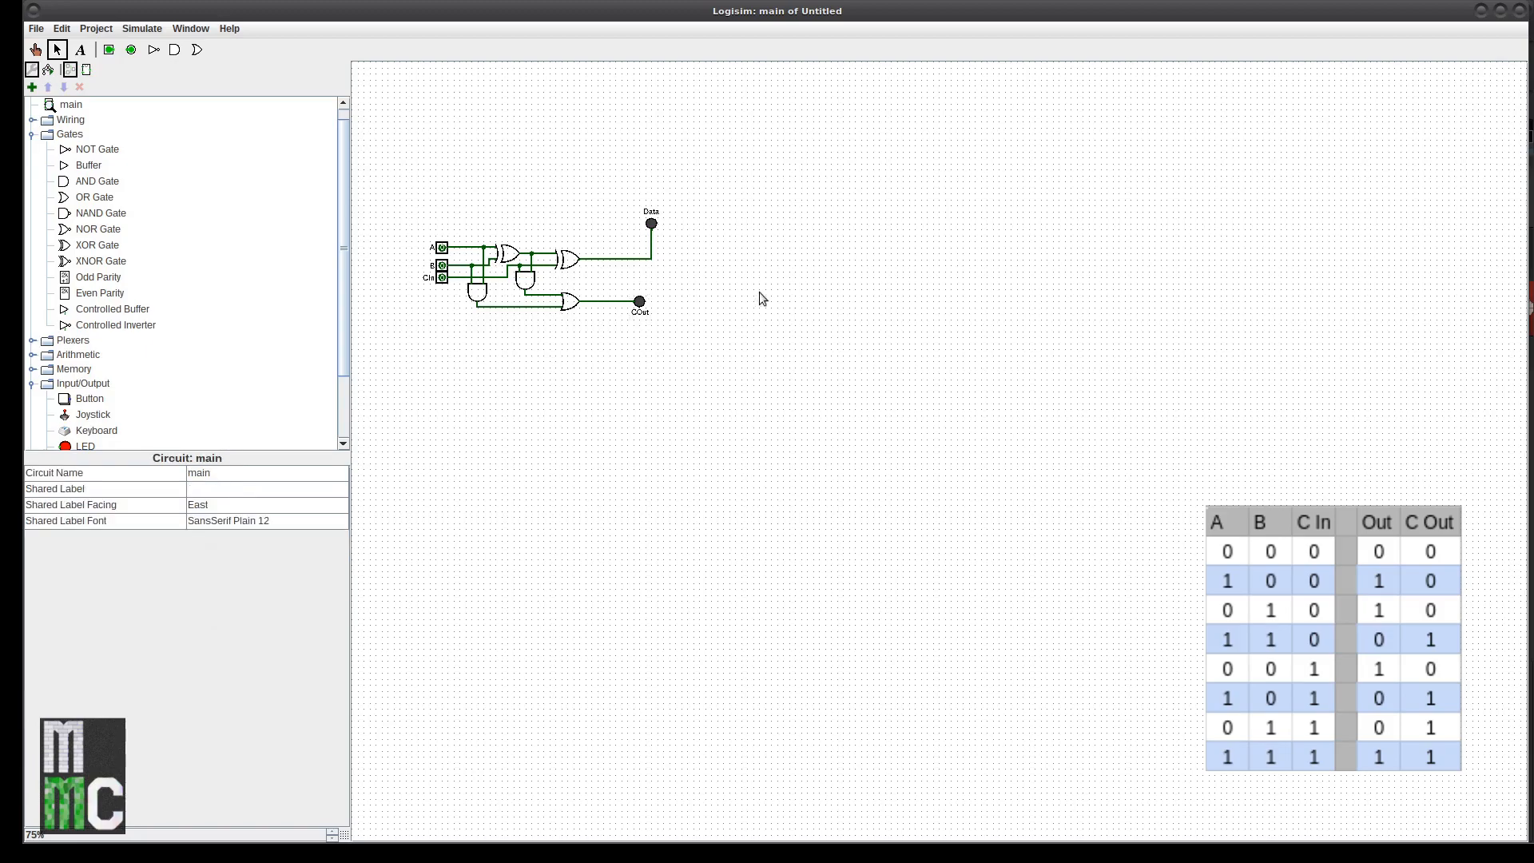
Step: With the Poke tool, test B, A and CIn each set to 1 alone, resetting afterwards
left_click(35, 49)
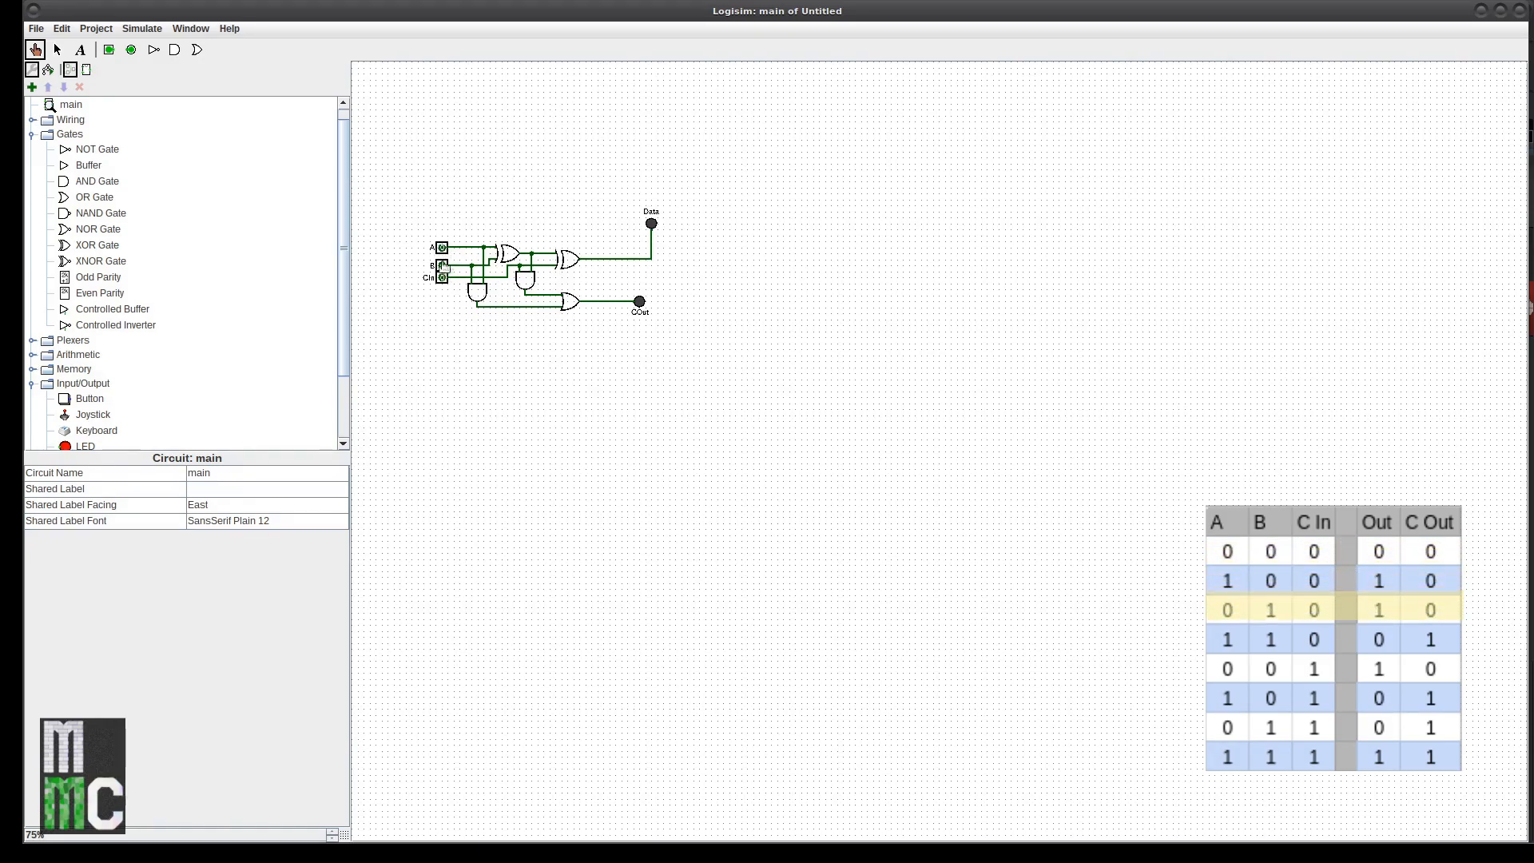
left_click(442, 267)
left_click(443, 267)
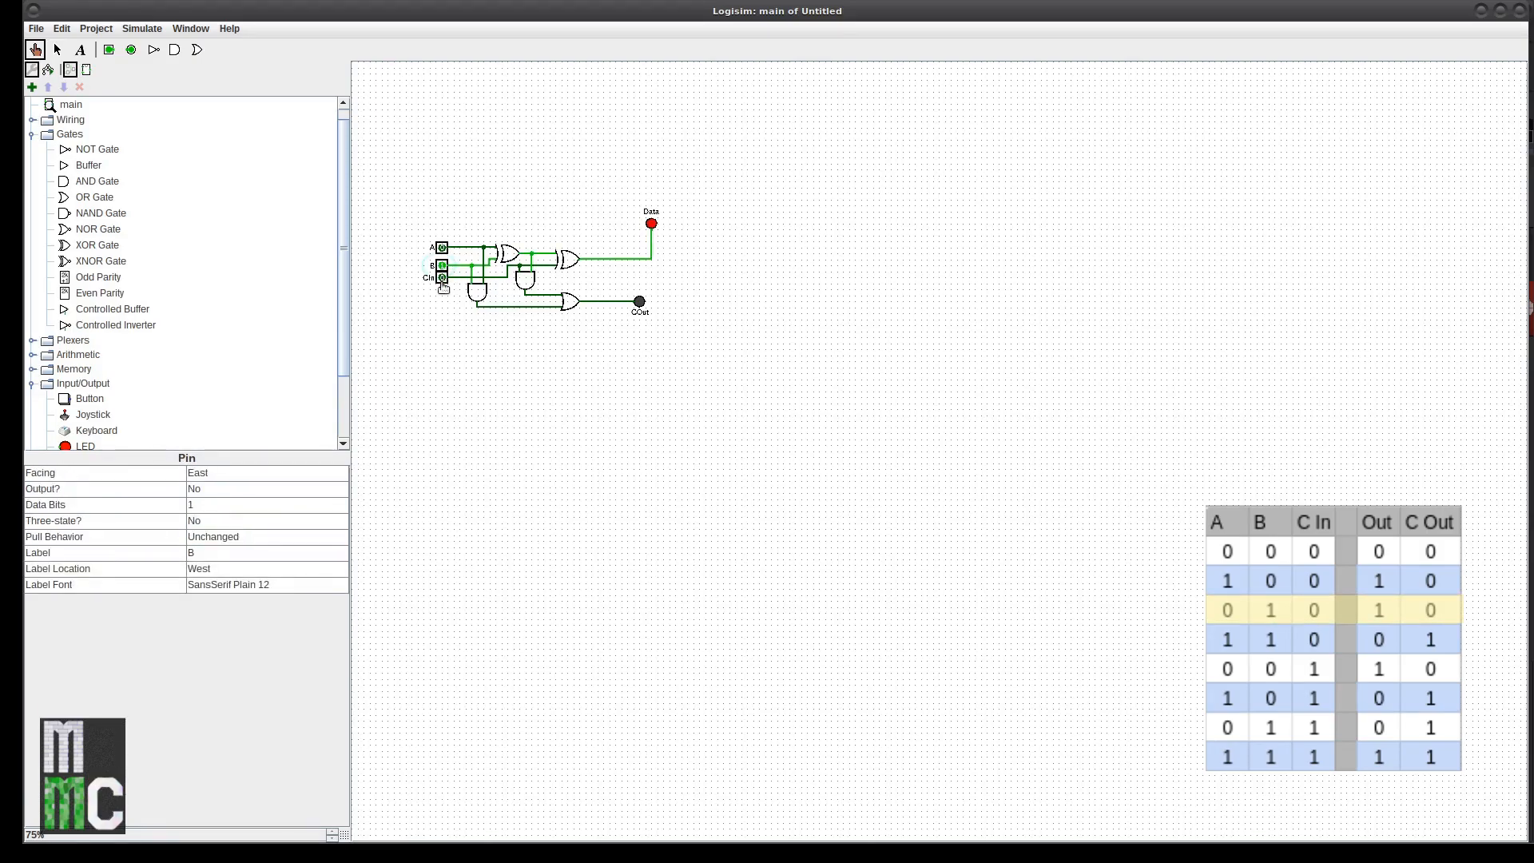
left_click(442, 265)
left_click(441, 248)
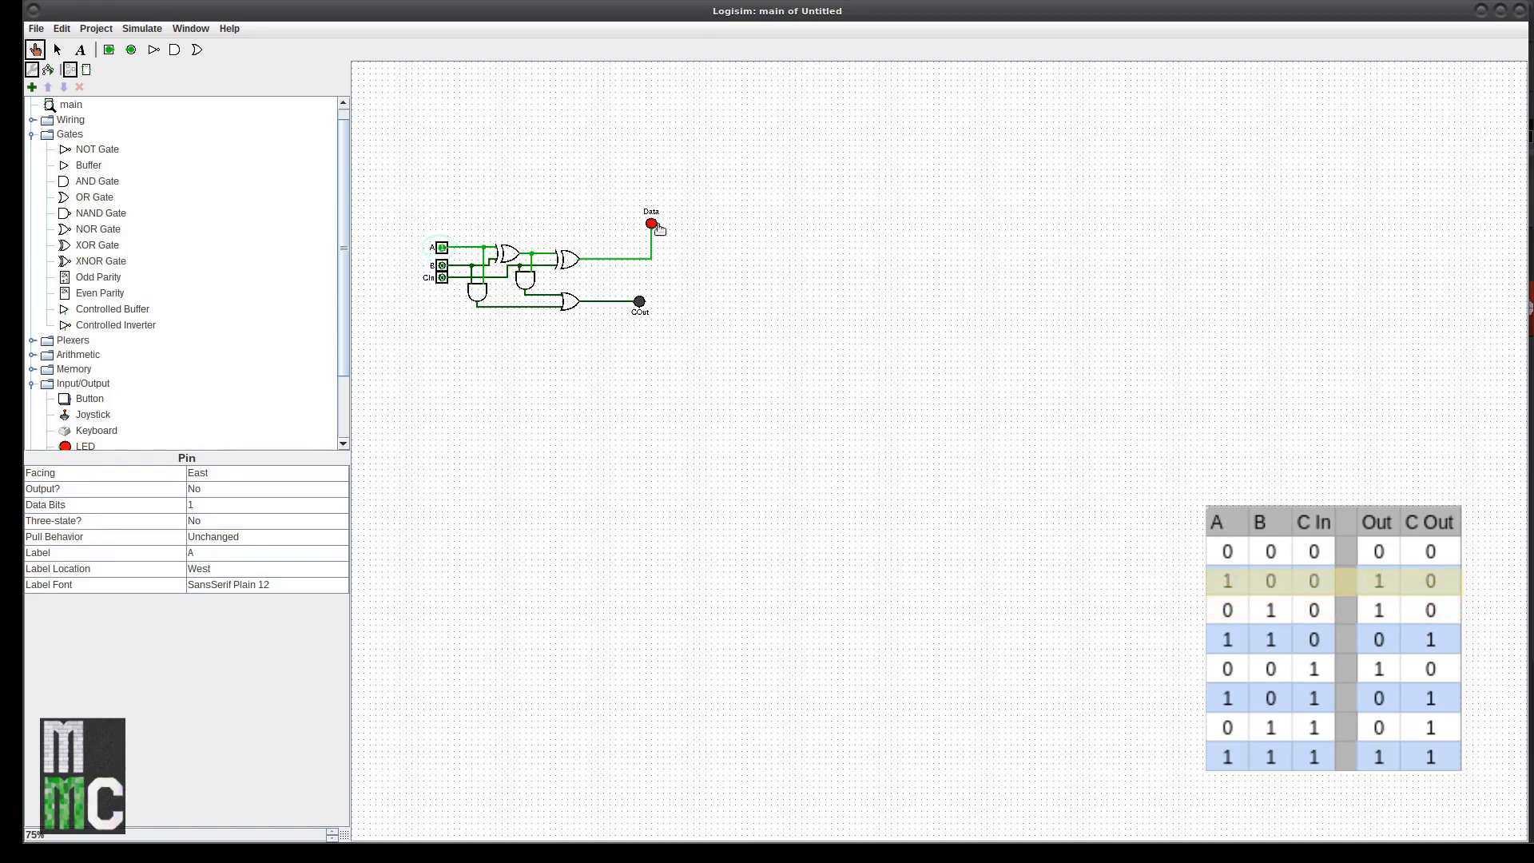
left_click(442, 247)
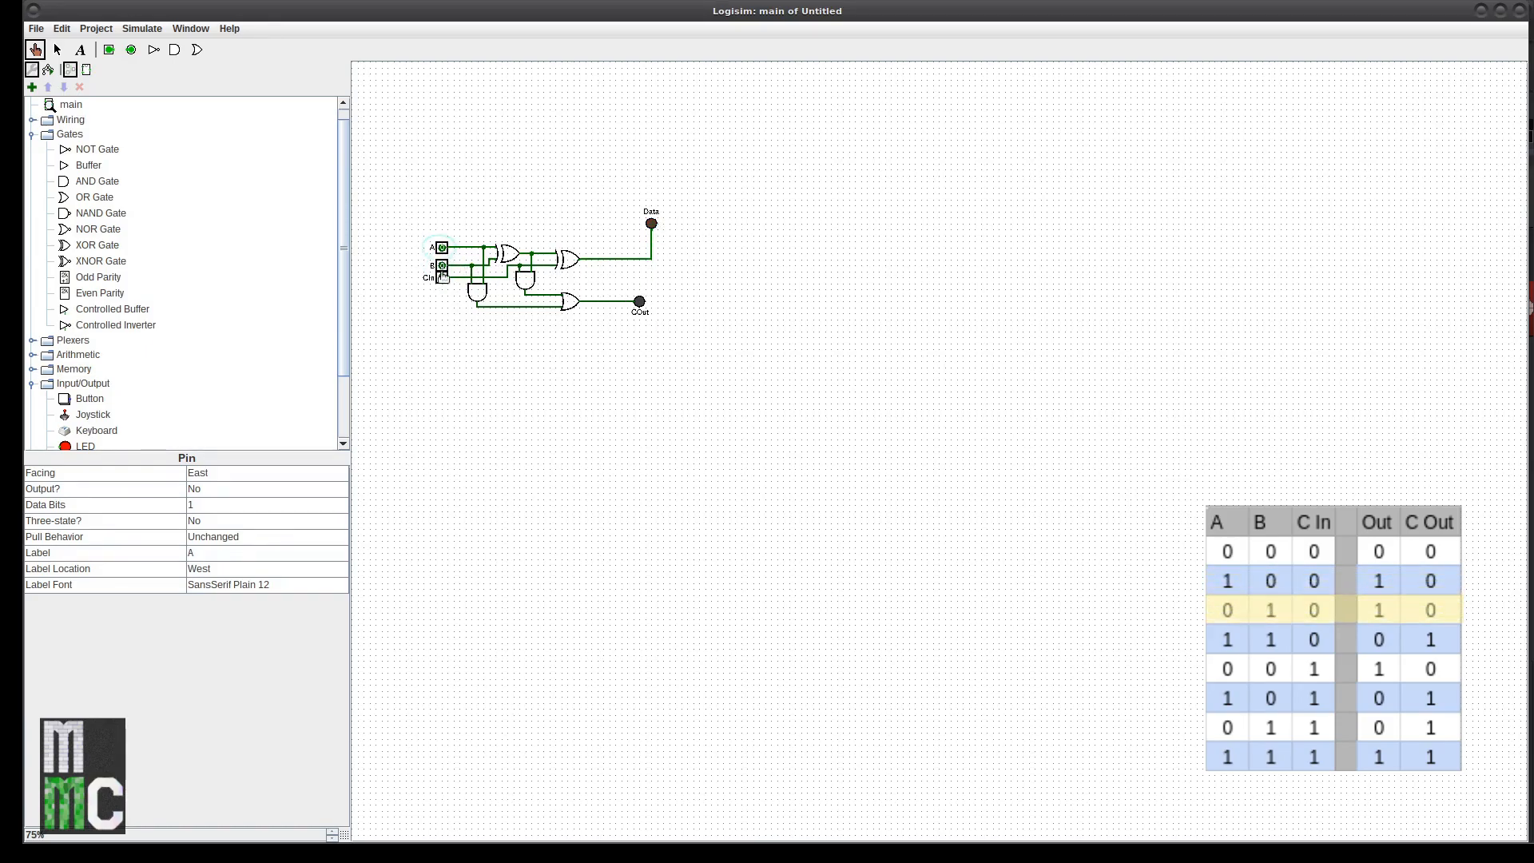
left_click(442, 277)
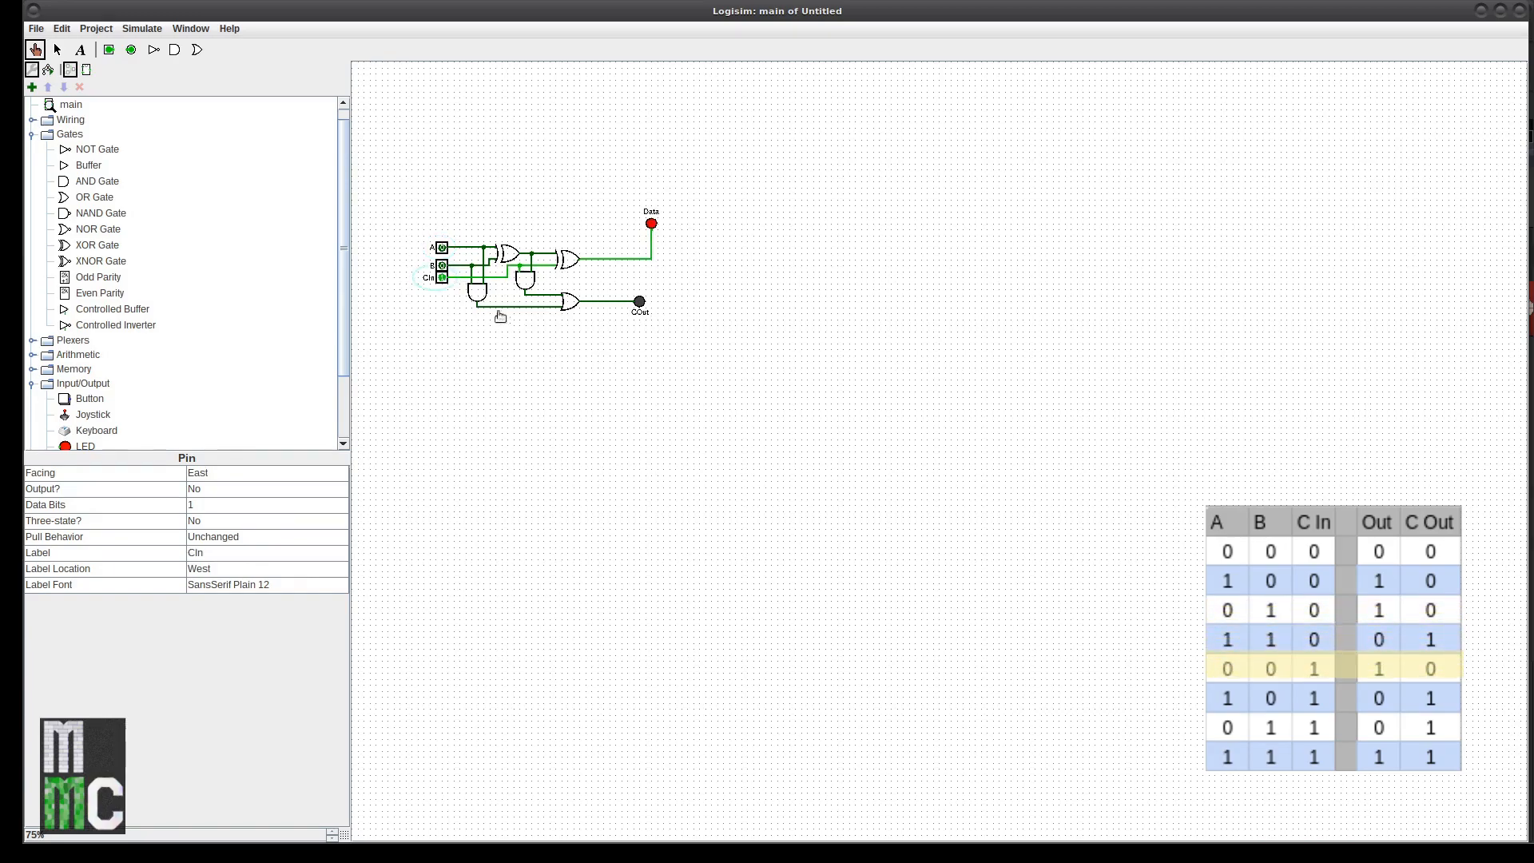
left_click(441, 278)
Step: Test the input rows 1 1 0, 1 0 1, 0 1 1 and finally 1 1 1
left_click(443, 249)
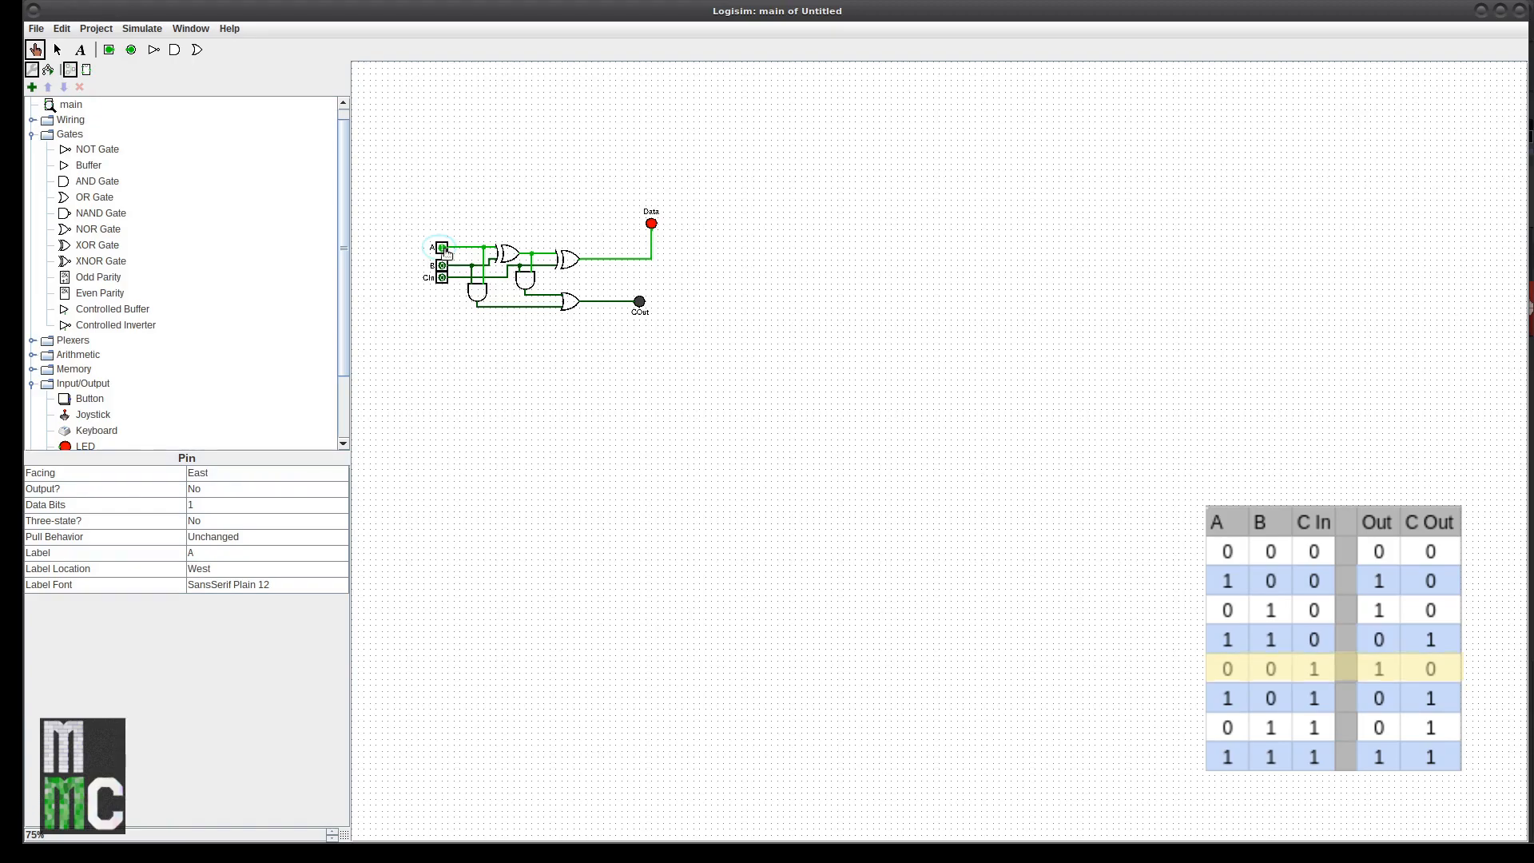
left_click(444, 267)
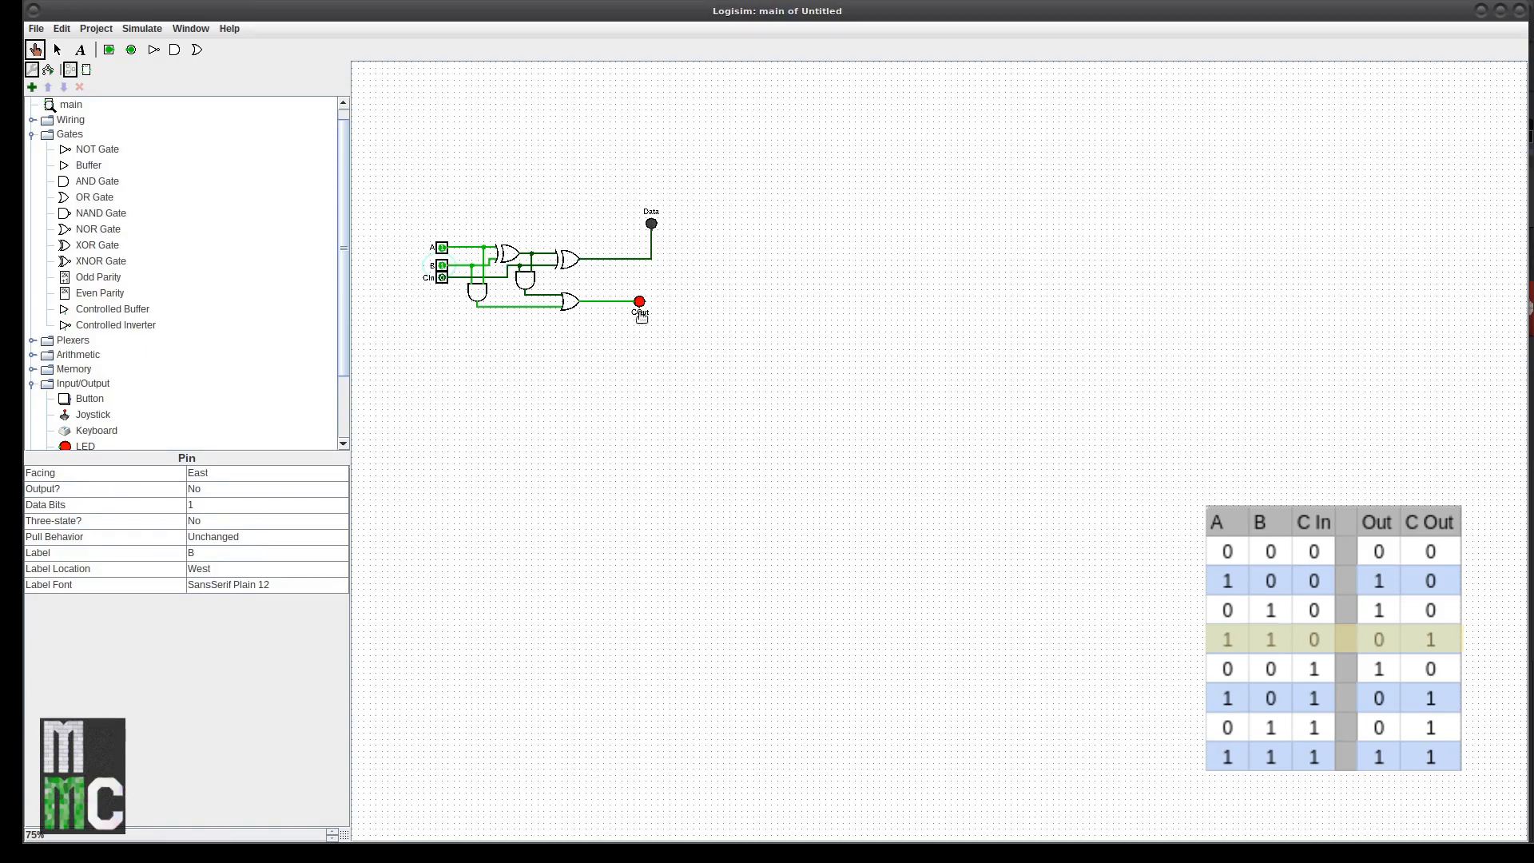
left_click(444, 266)
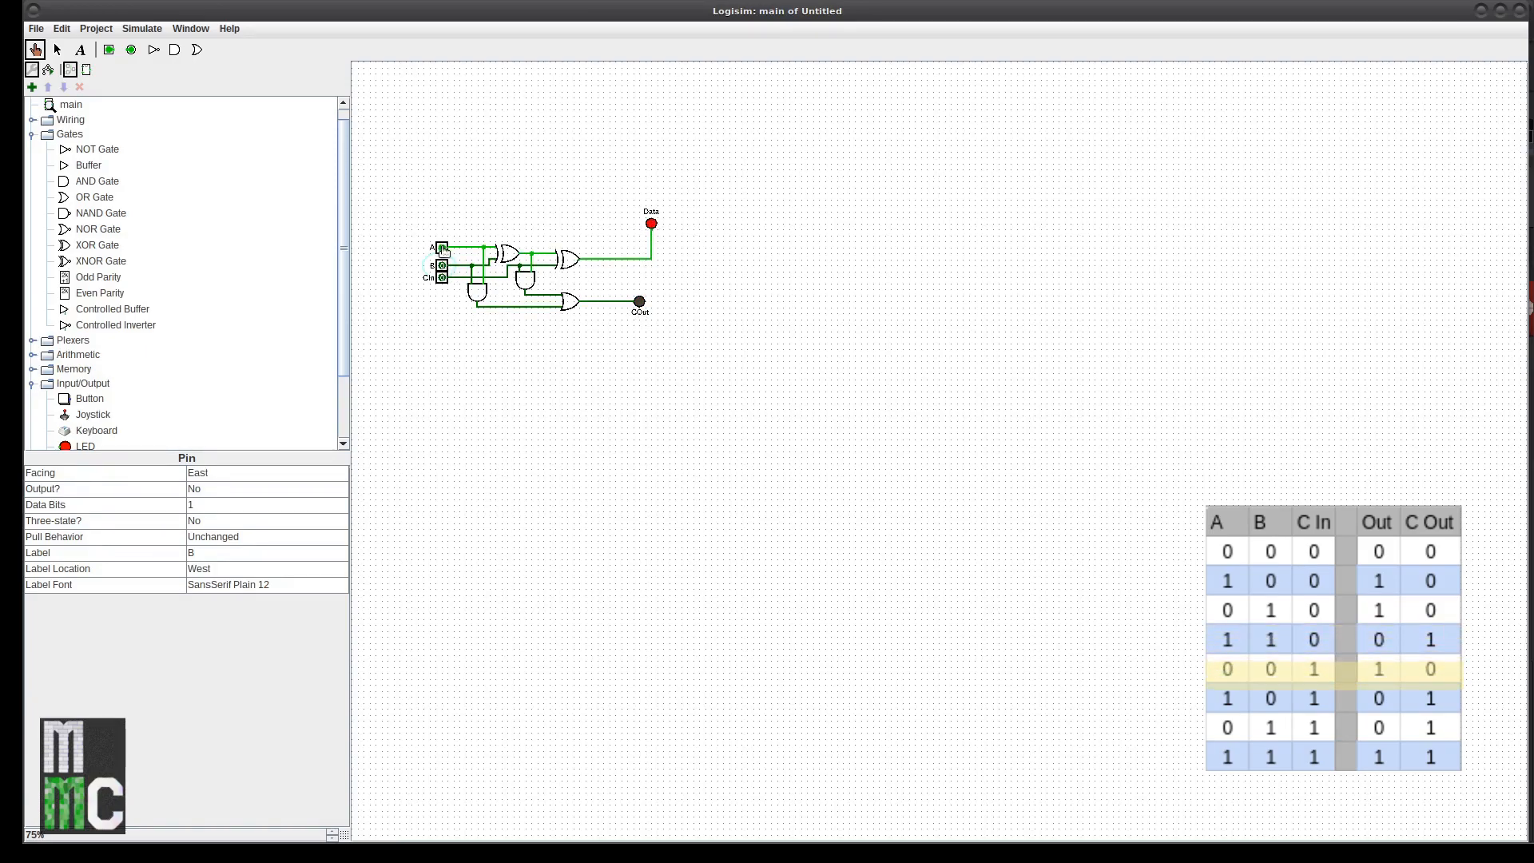
left_click(441, 276)
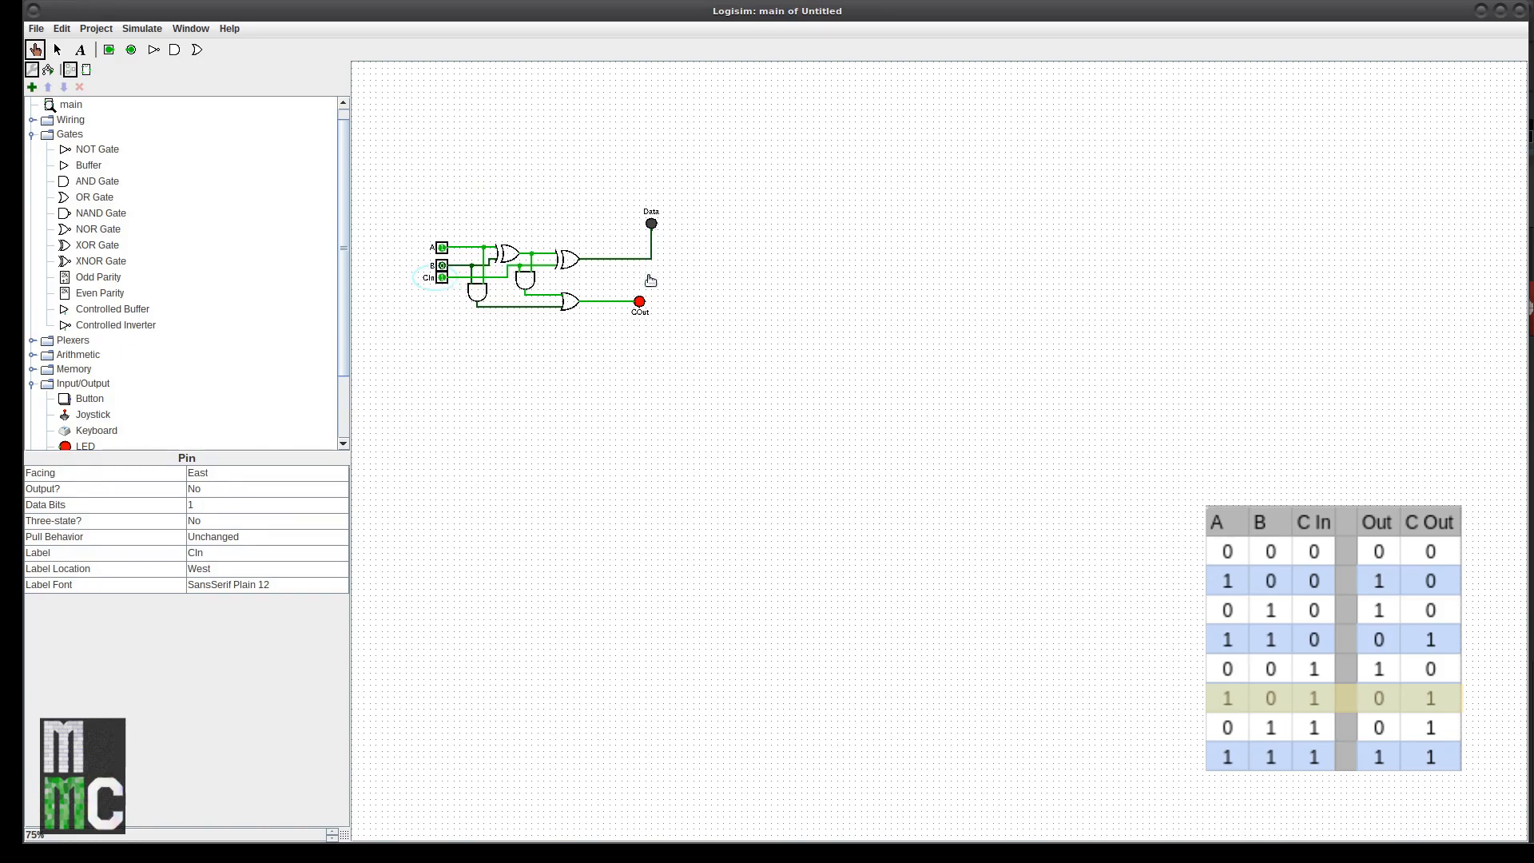
left_click(442, 277)
left_click(442, 247)
left_click(442, 264)
left_click(441, 277)
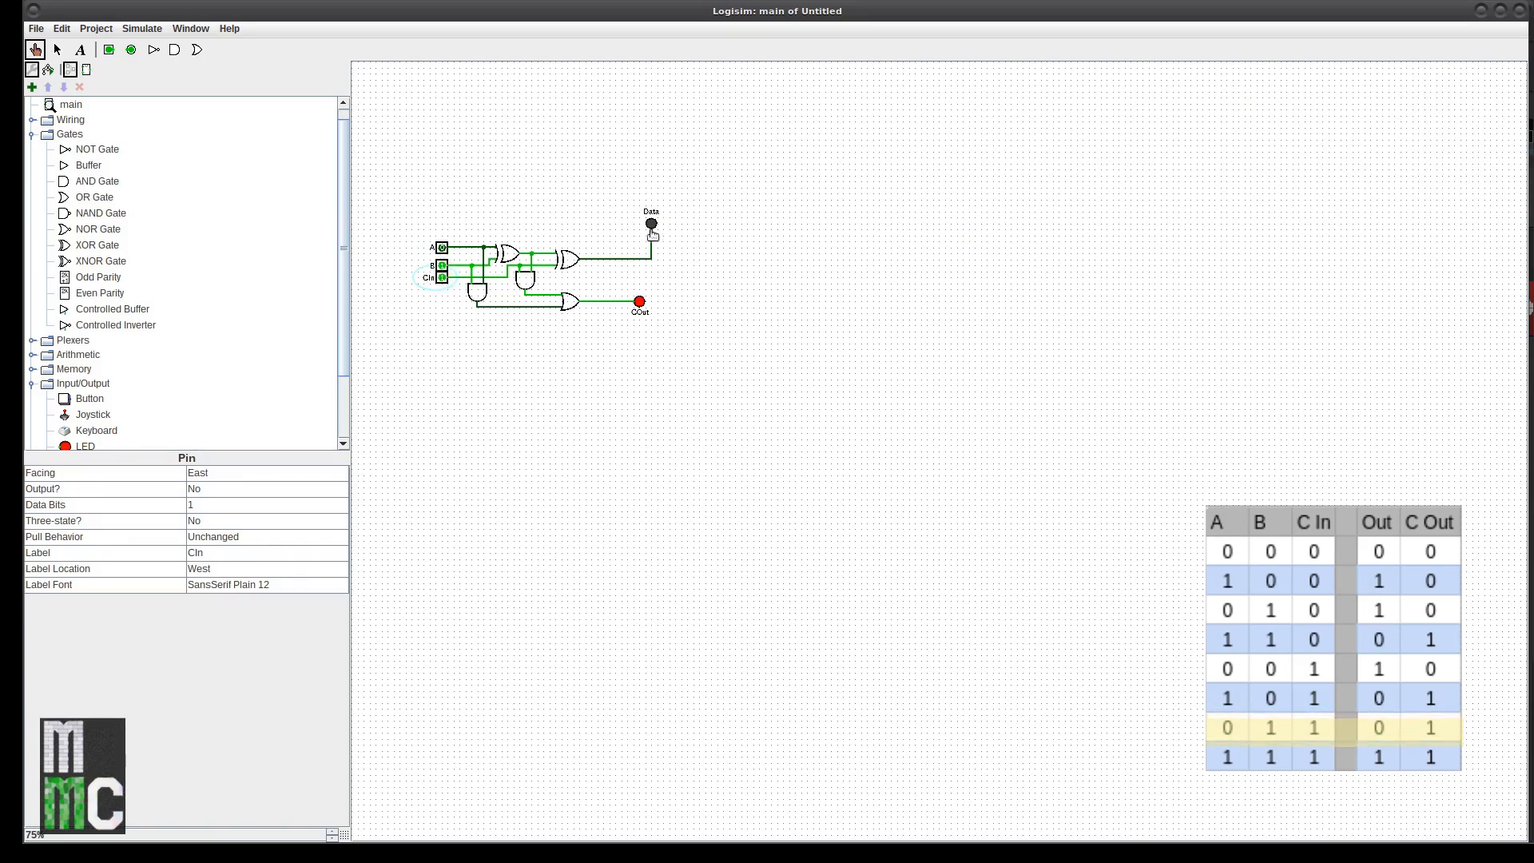
left_click(442, 247)
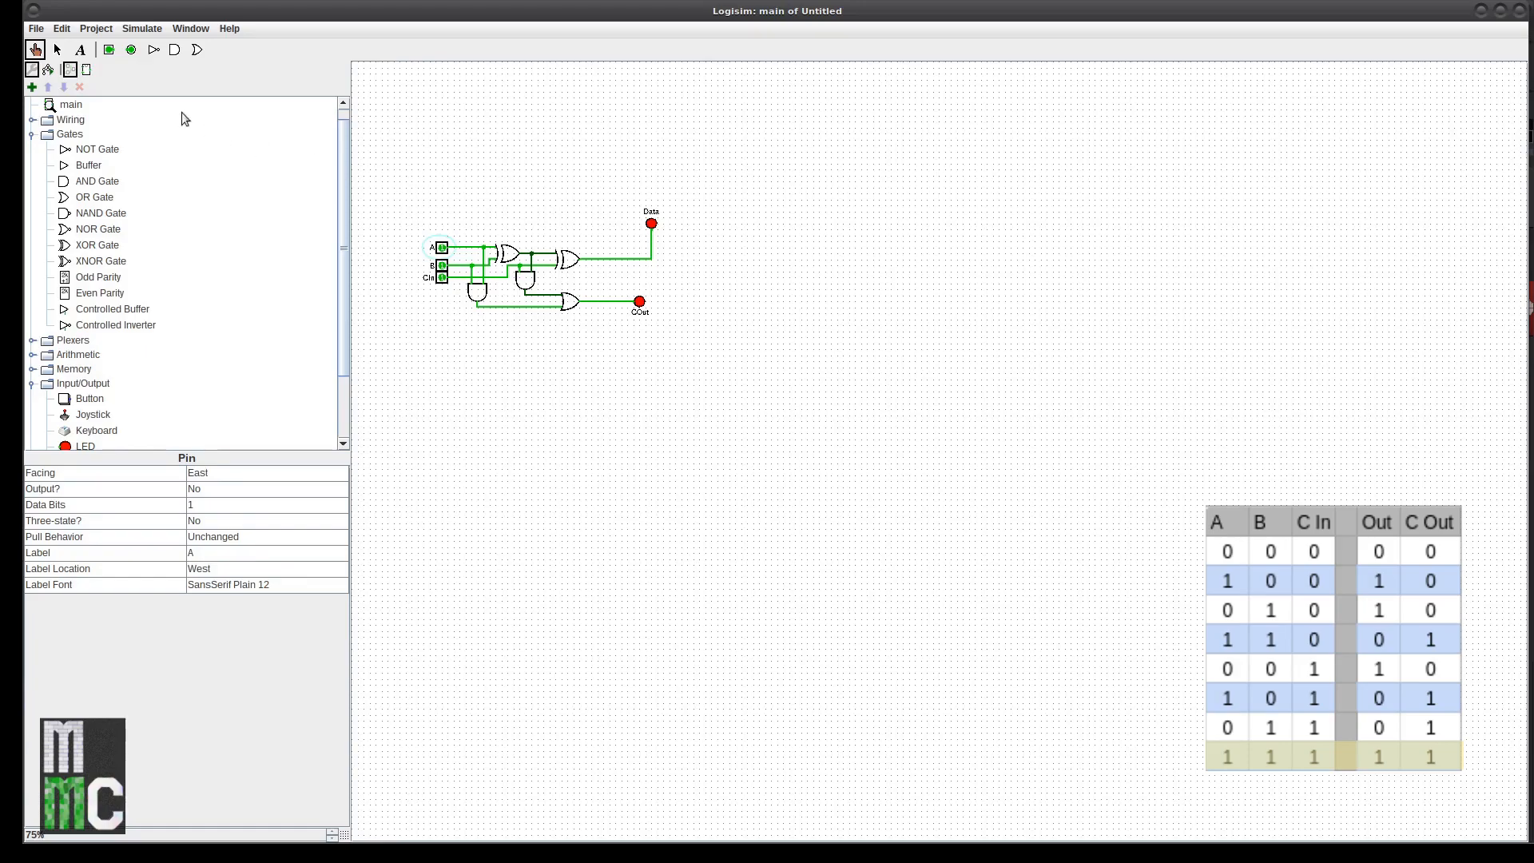
Step: Relabel input pins A and B as A0 and B0
left_click(57, 49)
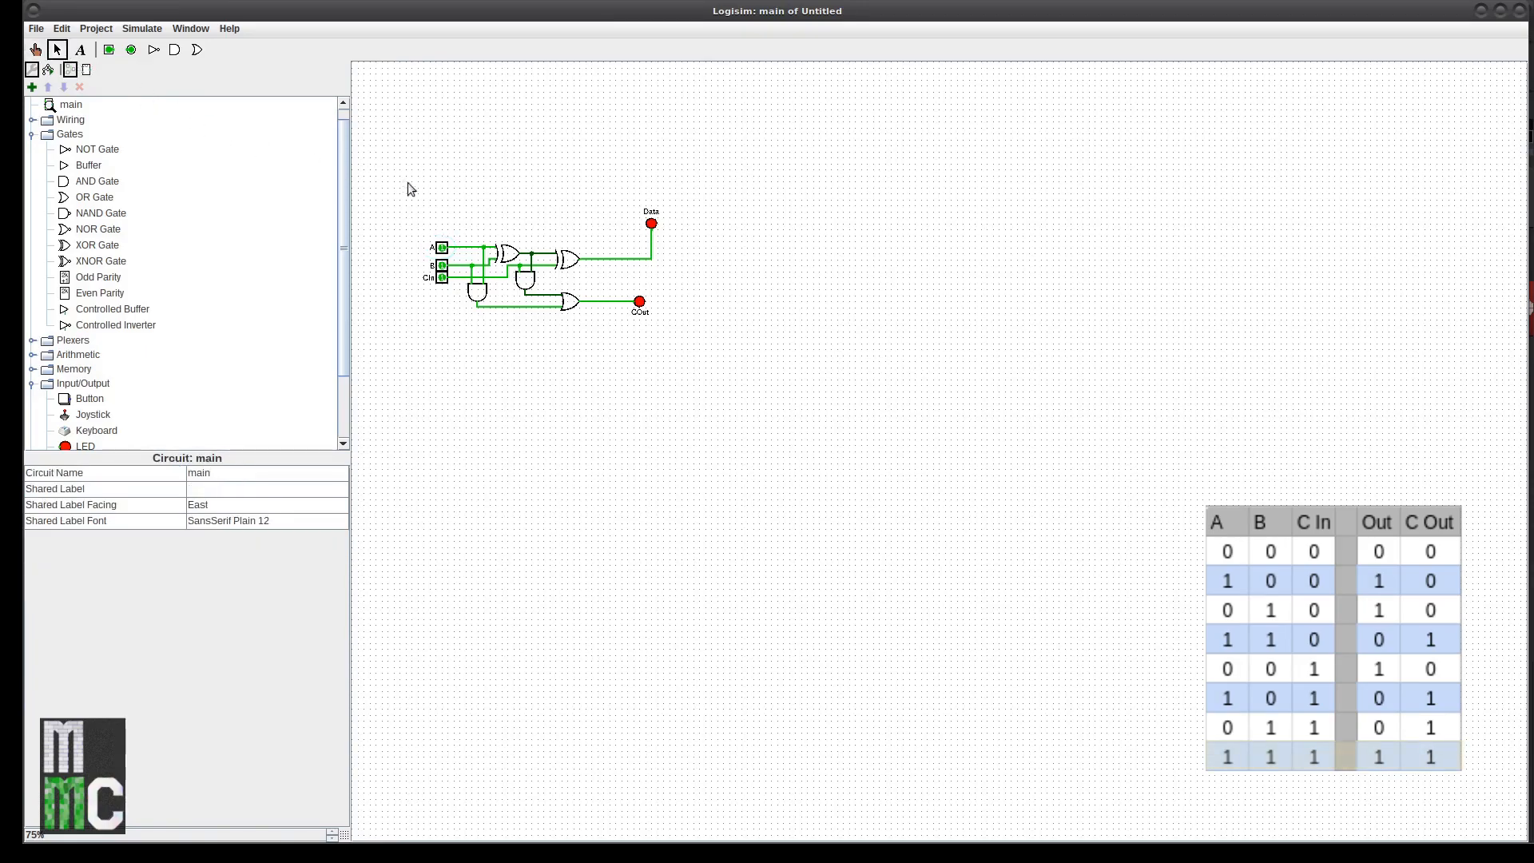
left_click(442, 247)
left_click(225, 555)
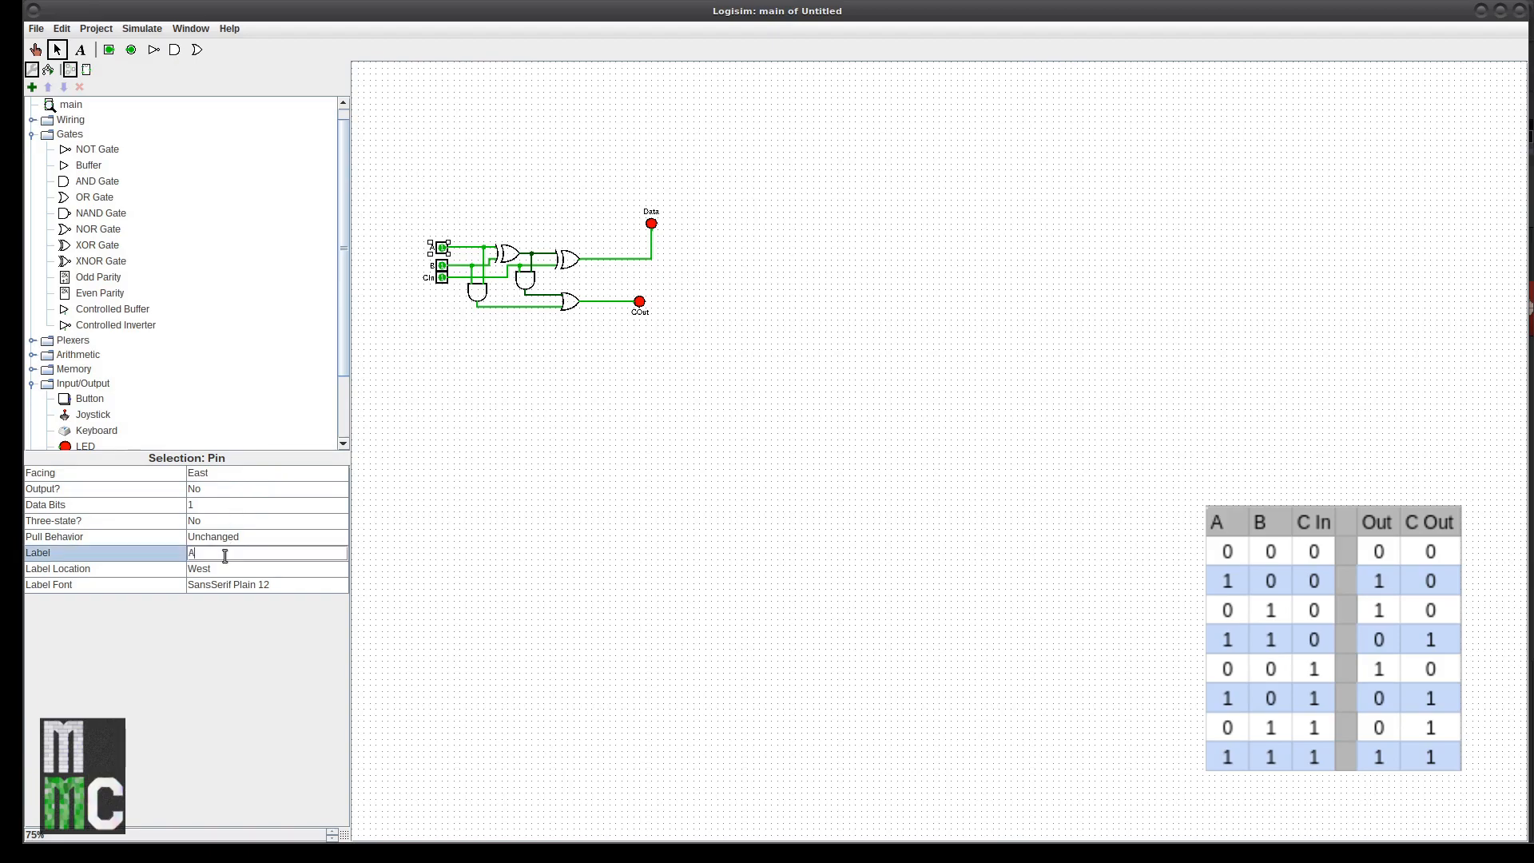
type("0")
key("Return")
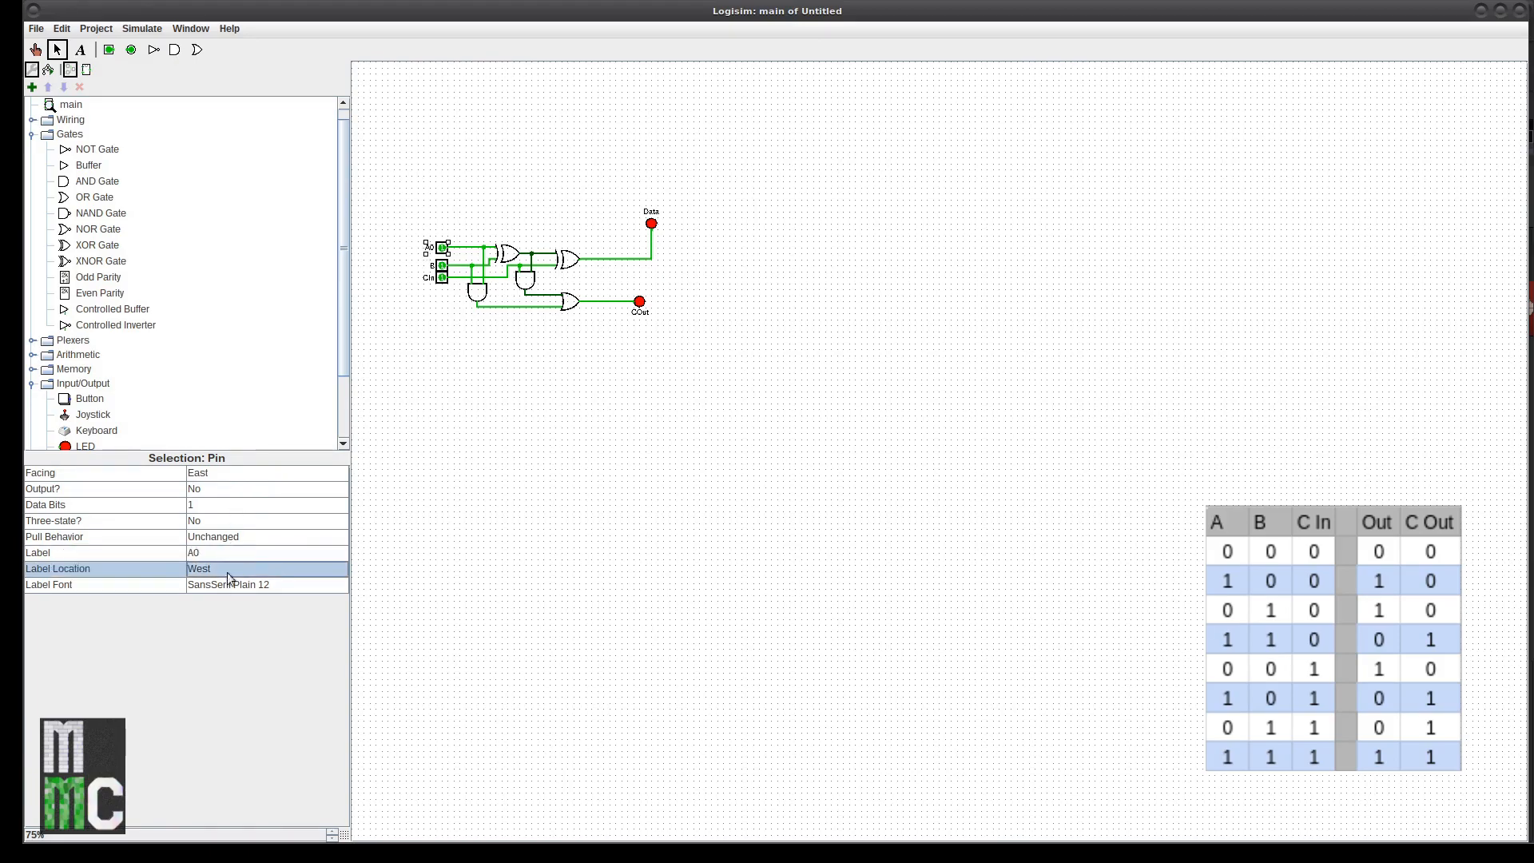
left_click(435, 265)
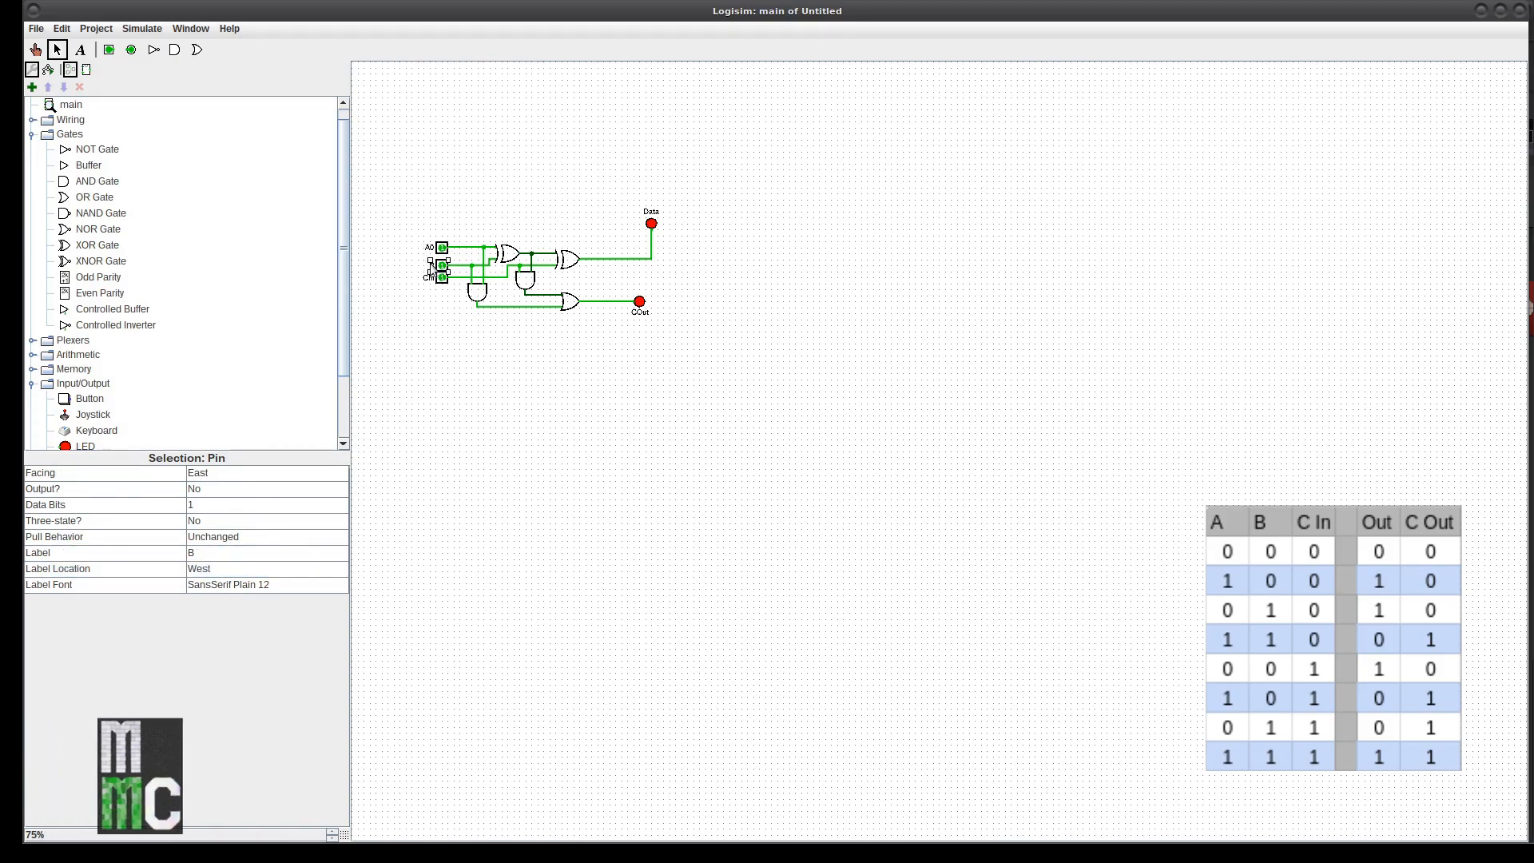
left_click(244, 555)
type("0")
key("Return")
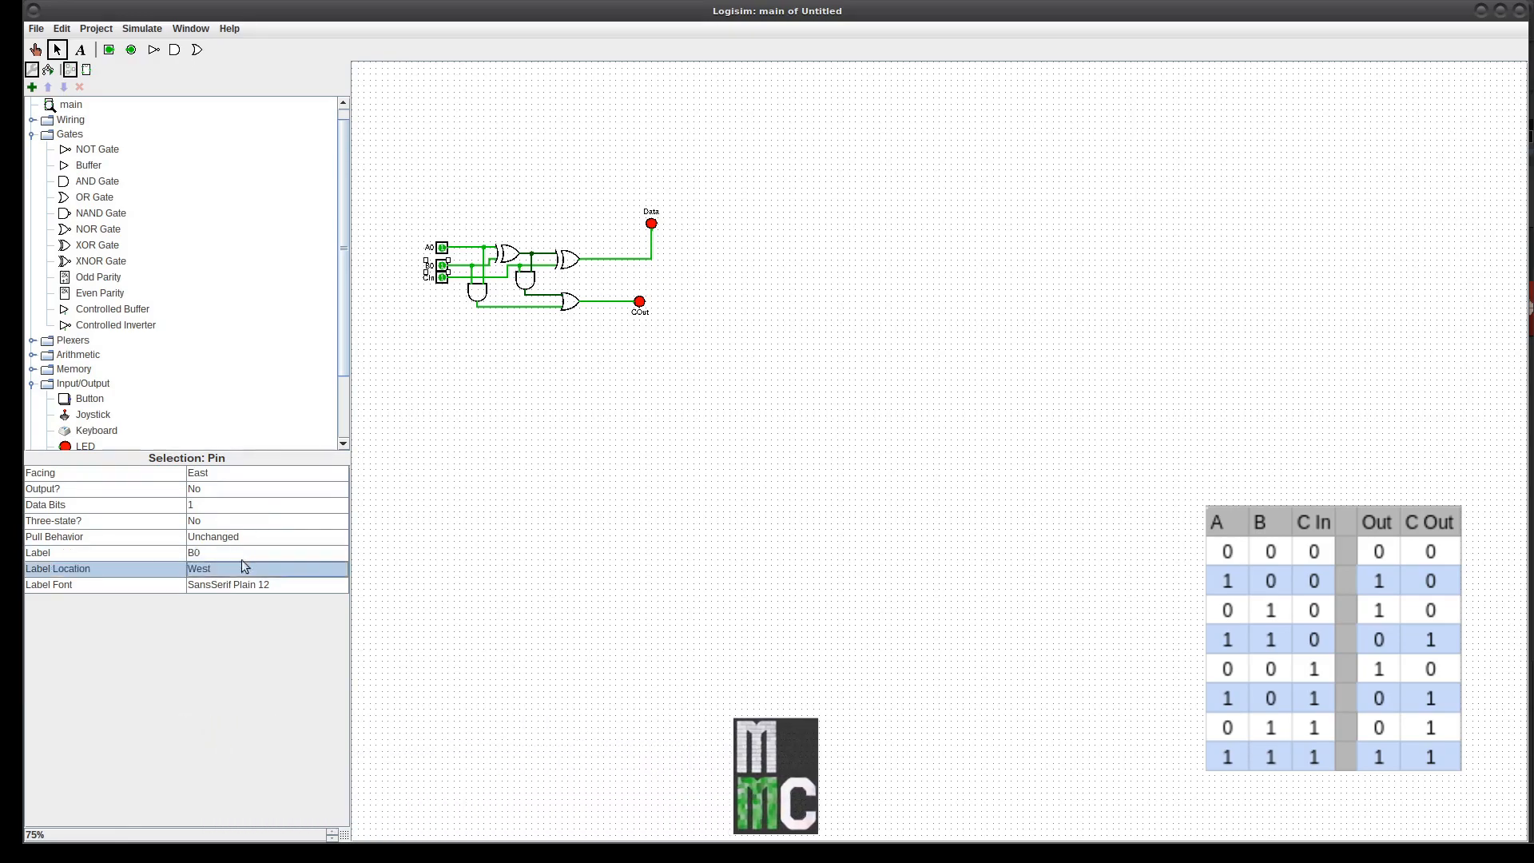
Step: Drag the CIn pin further left and select the output LEDs
left_click_drag(442, 277, 394, 277)
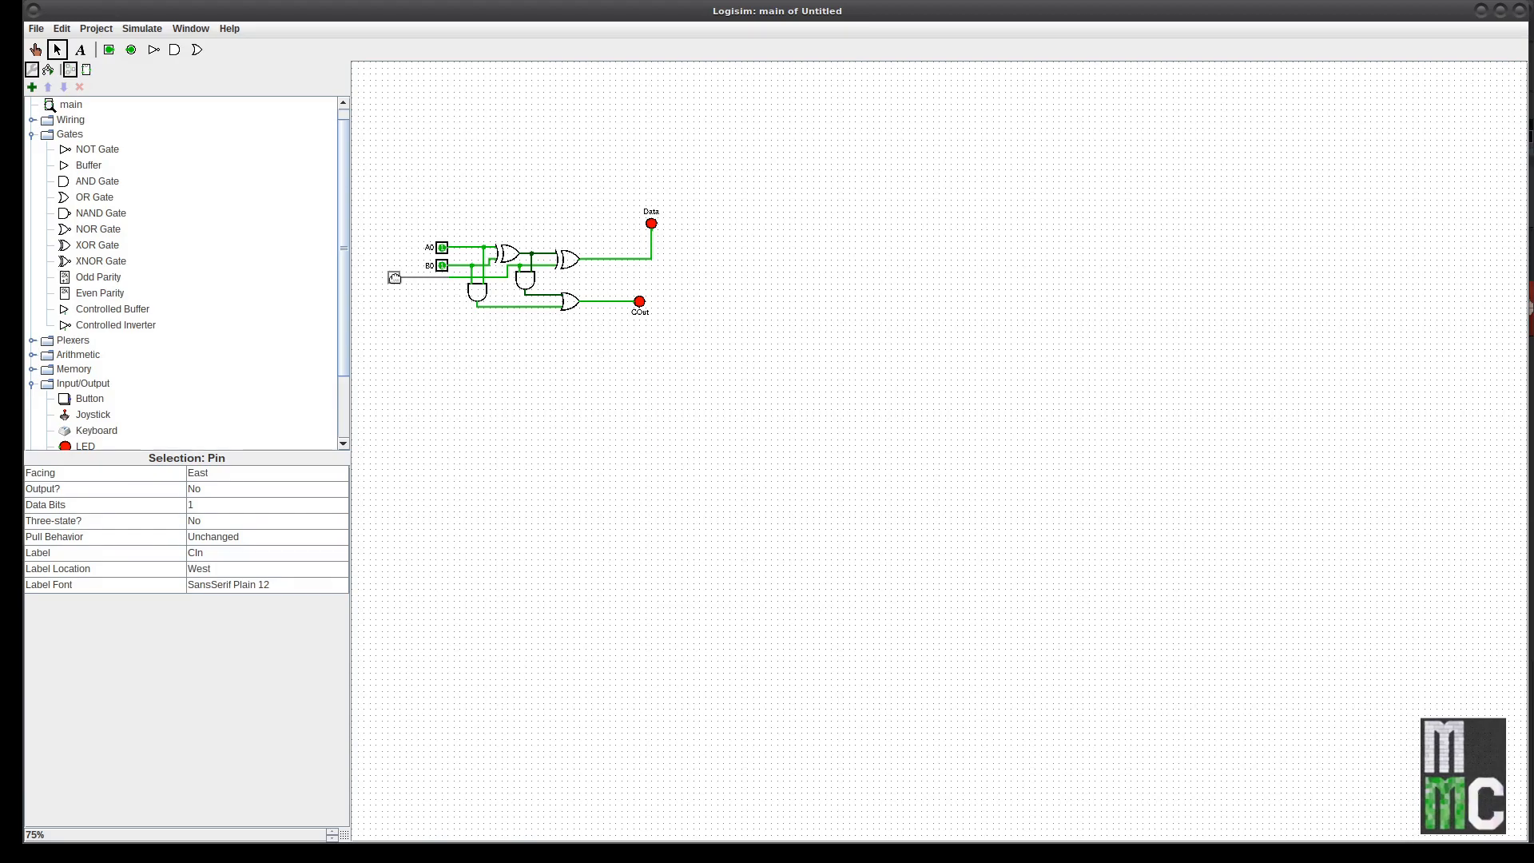
left_click(457, 323)
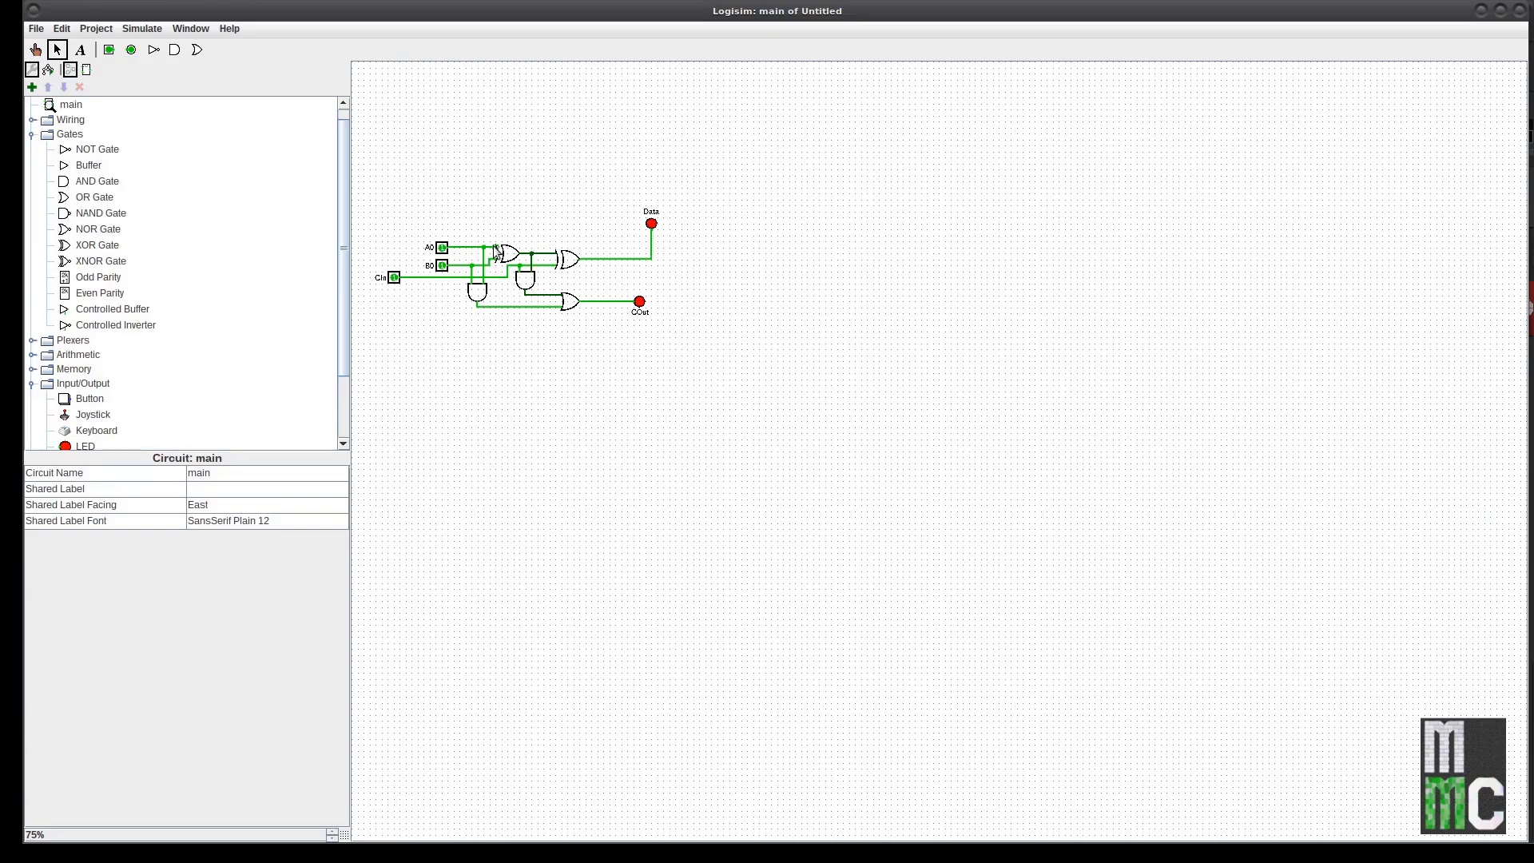
left_click_drag(575, 197, 707, 347)
left_click_drag(631, 201, 598, 247)
Step: Move the Data LED beside its XOR gate, delete the COut LED, and return CIn rightward
left_click(606, 238)
left_click_drag(644, 306, 604, 306)
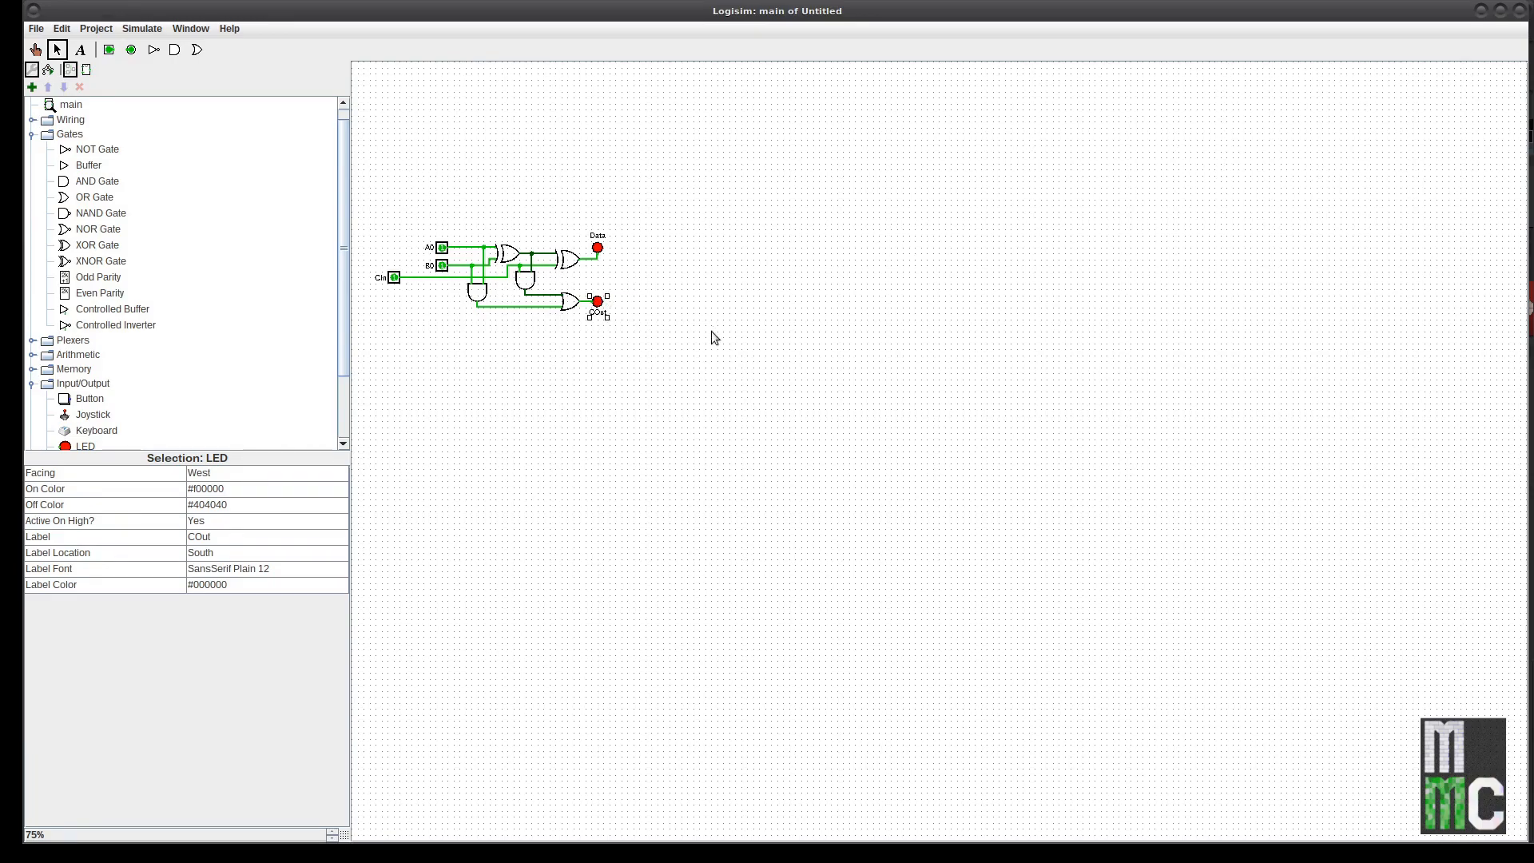
key("Delete")
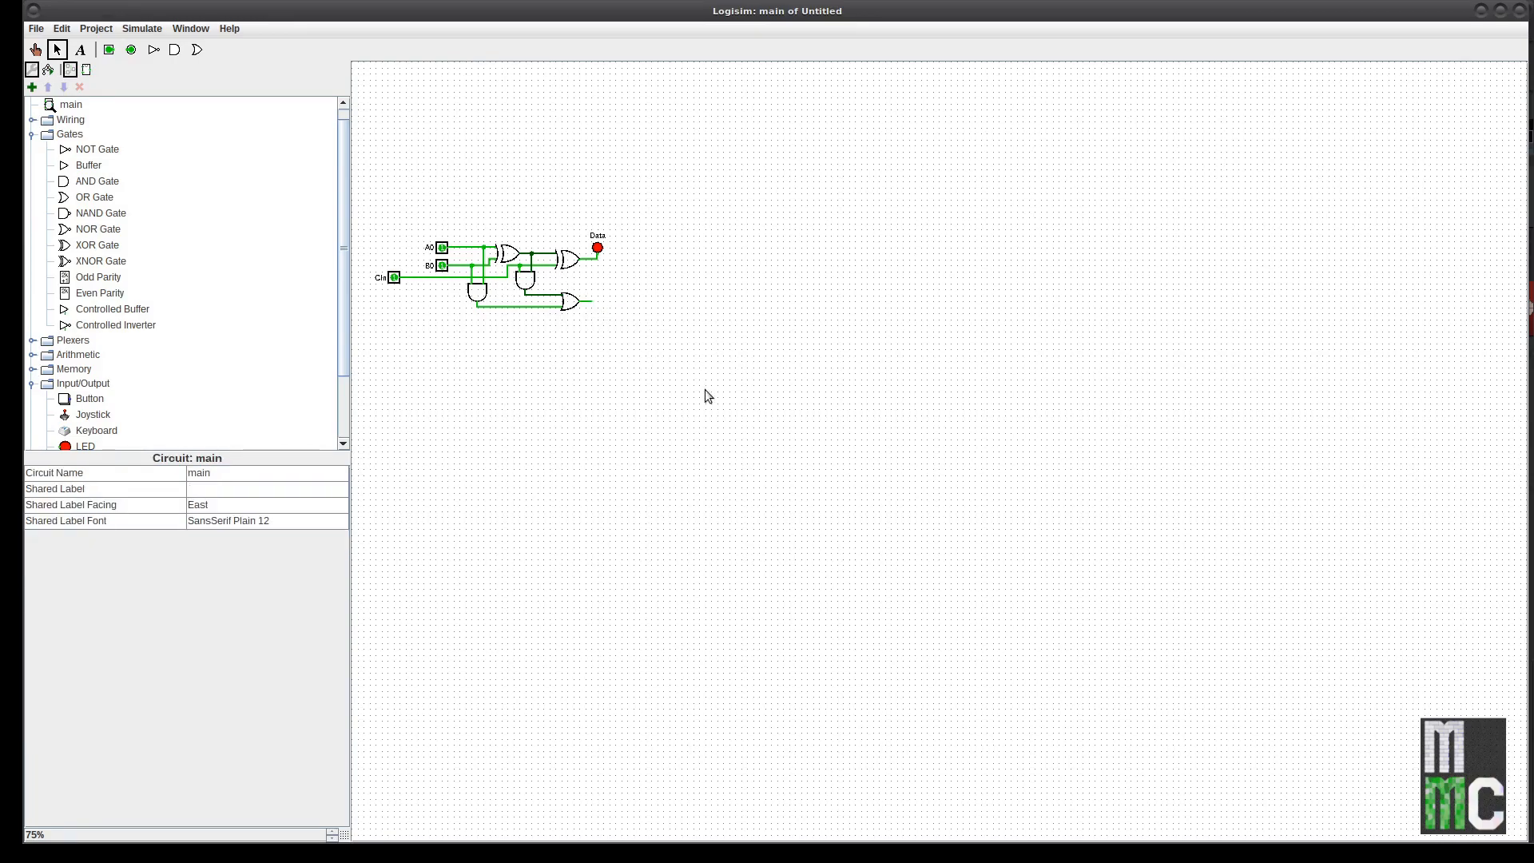
left_click_drag(395, 284, 437, 282)
Step: Move the whole full adder into the canvas's top-left corner and reselect it
left_click_drag(403, 213, 628, 355)
left_click_drag(572, 266, 524, 111)
left_click(637, 228)
left_click_drag(664, 240, 375, 71)
left_click(380, 257)
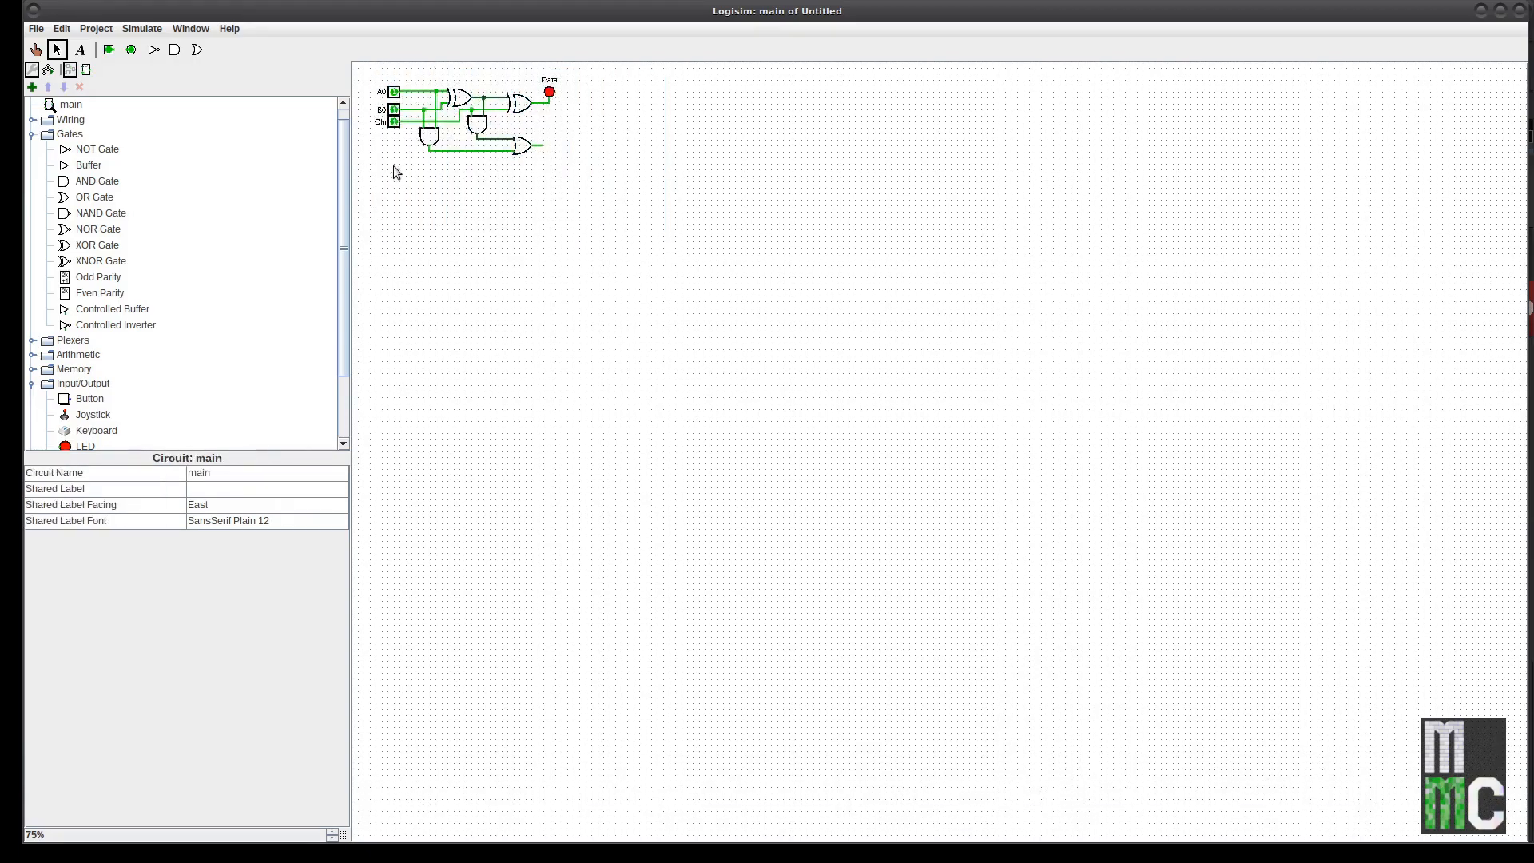
mouse_move(361, 78)
left_mouse_down()
mouse_move(580, 158)
mouse_move(606, 202)
mouse_move(346, 77)
left_mouse_up()
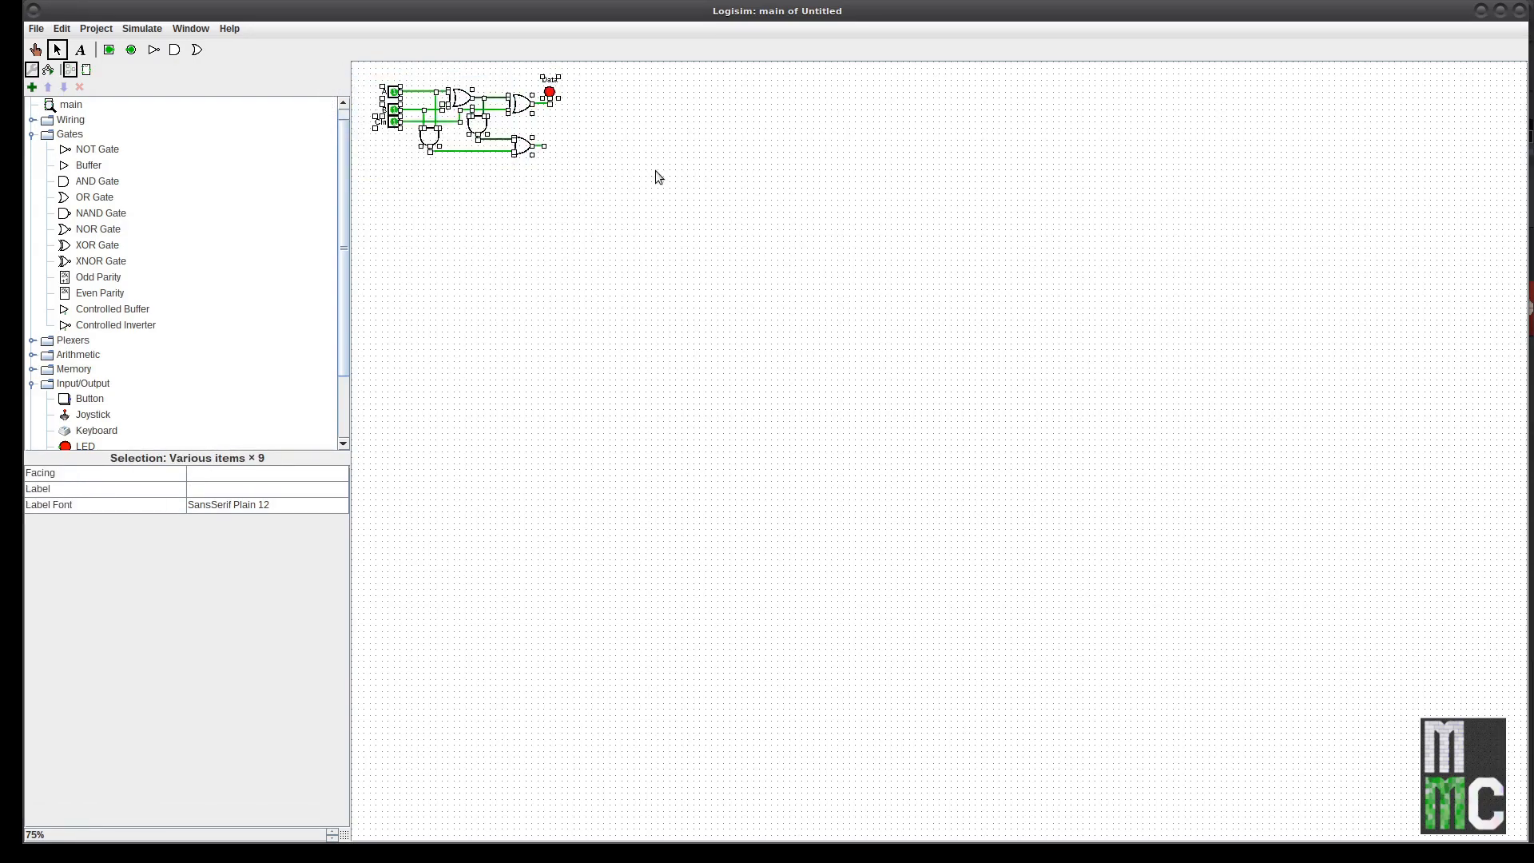
Step: Duplicate the full adder with Ctrl+D and place the copy directly below the original
key("ctrl+d")
left_click_drag(537, 162, 525, 218)
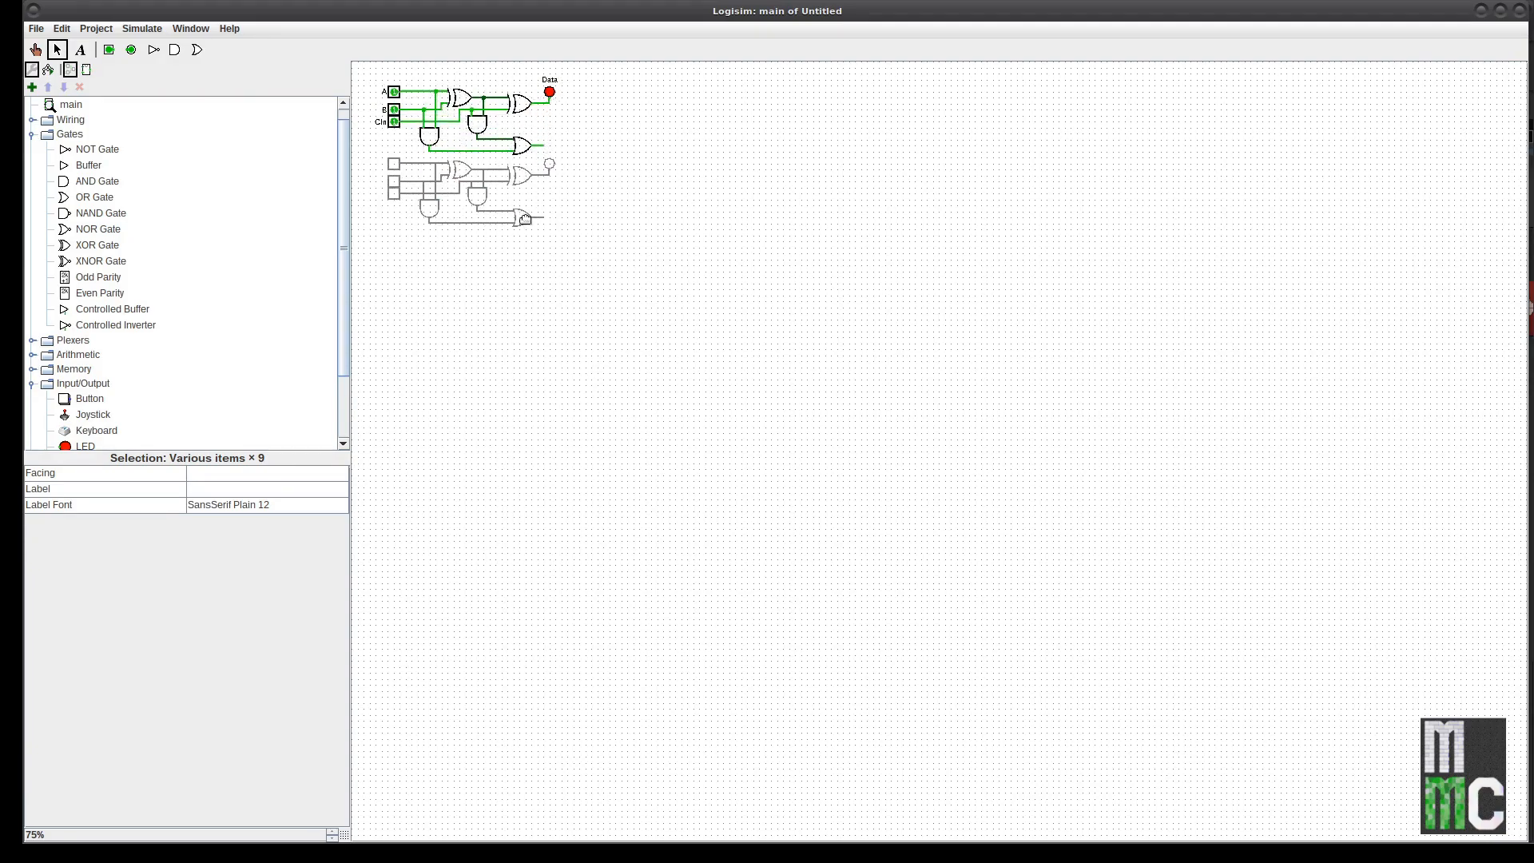
left_click_drag(525, 219, 525, 225)
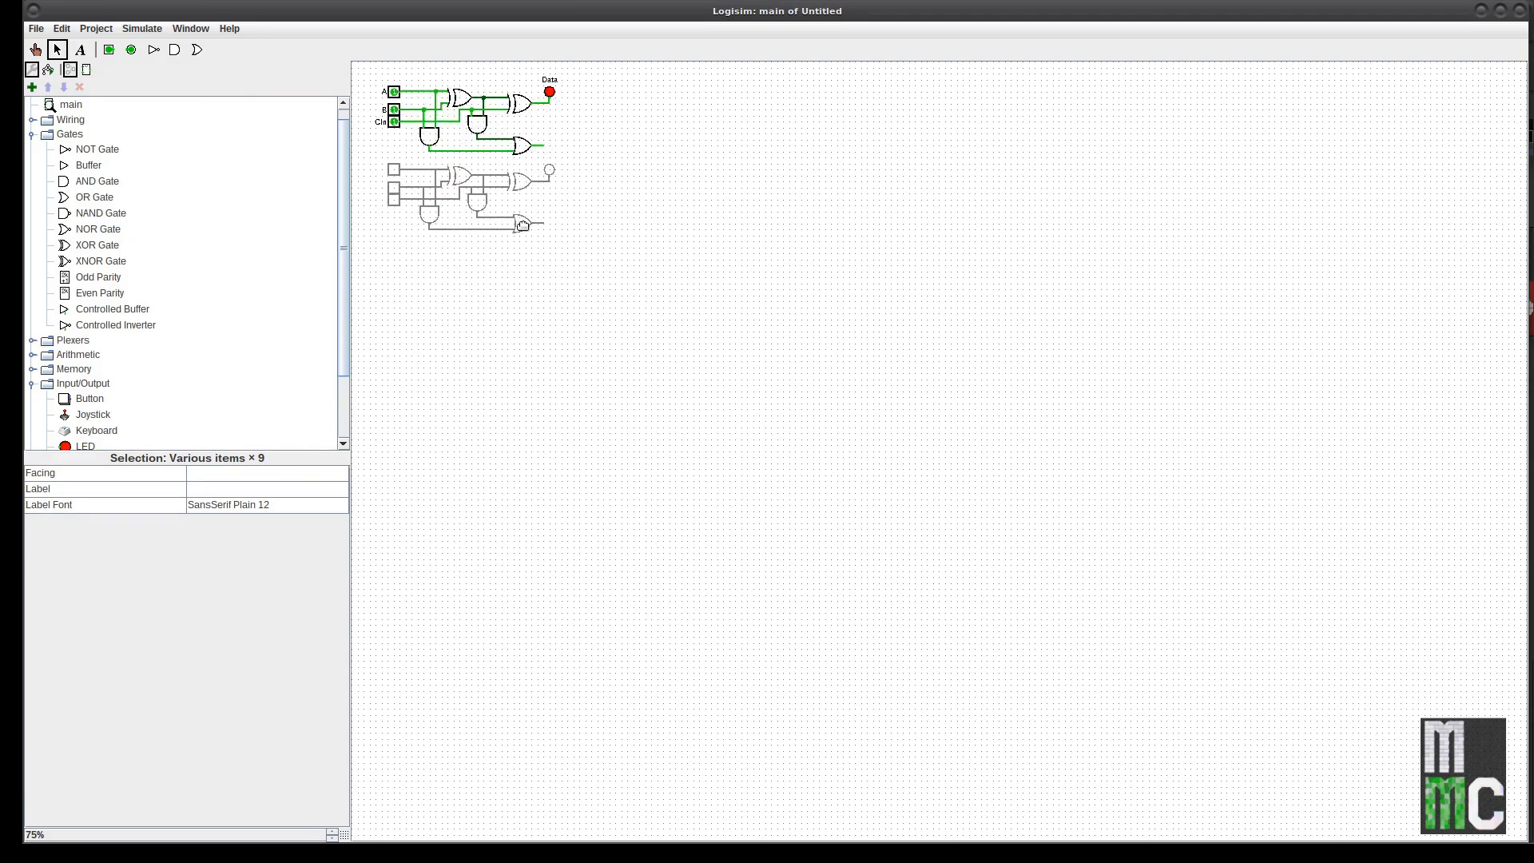
left_click(594, 264)
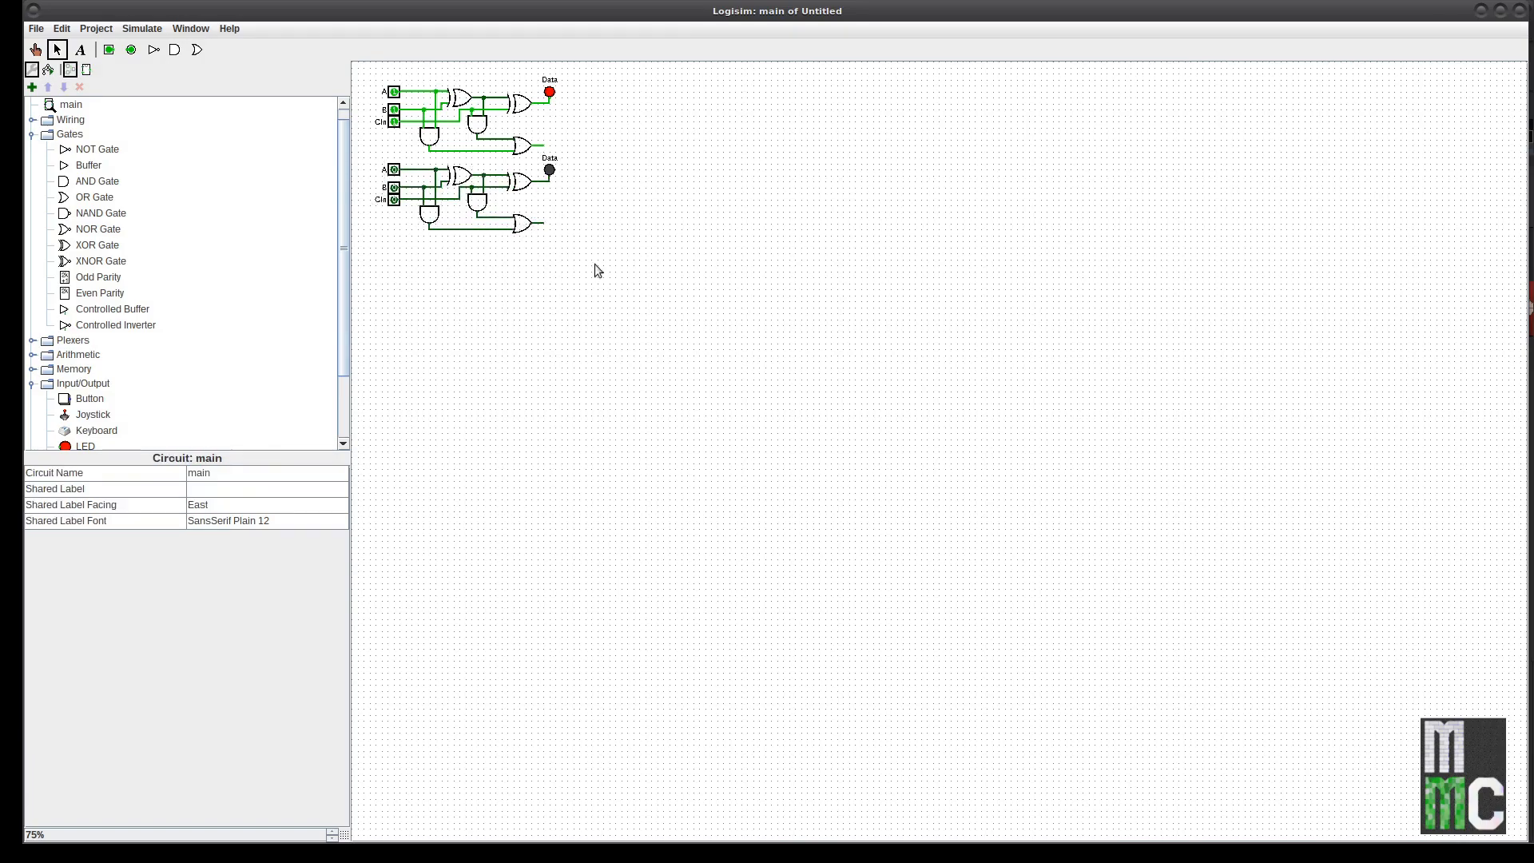
Step: Reposition the copy's AND gate, reconnect its vertical wire, and delete leftover wire segments
left_click(480, 209)
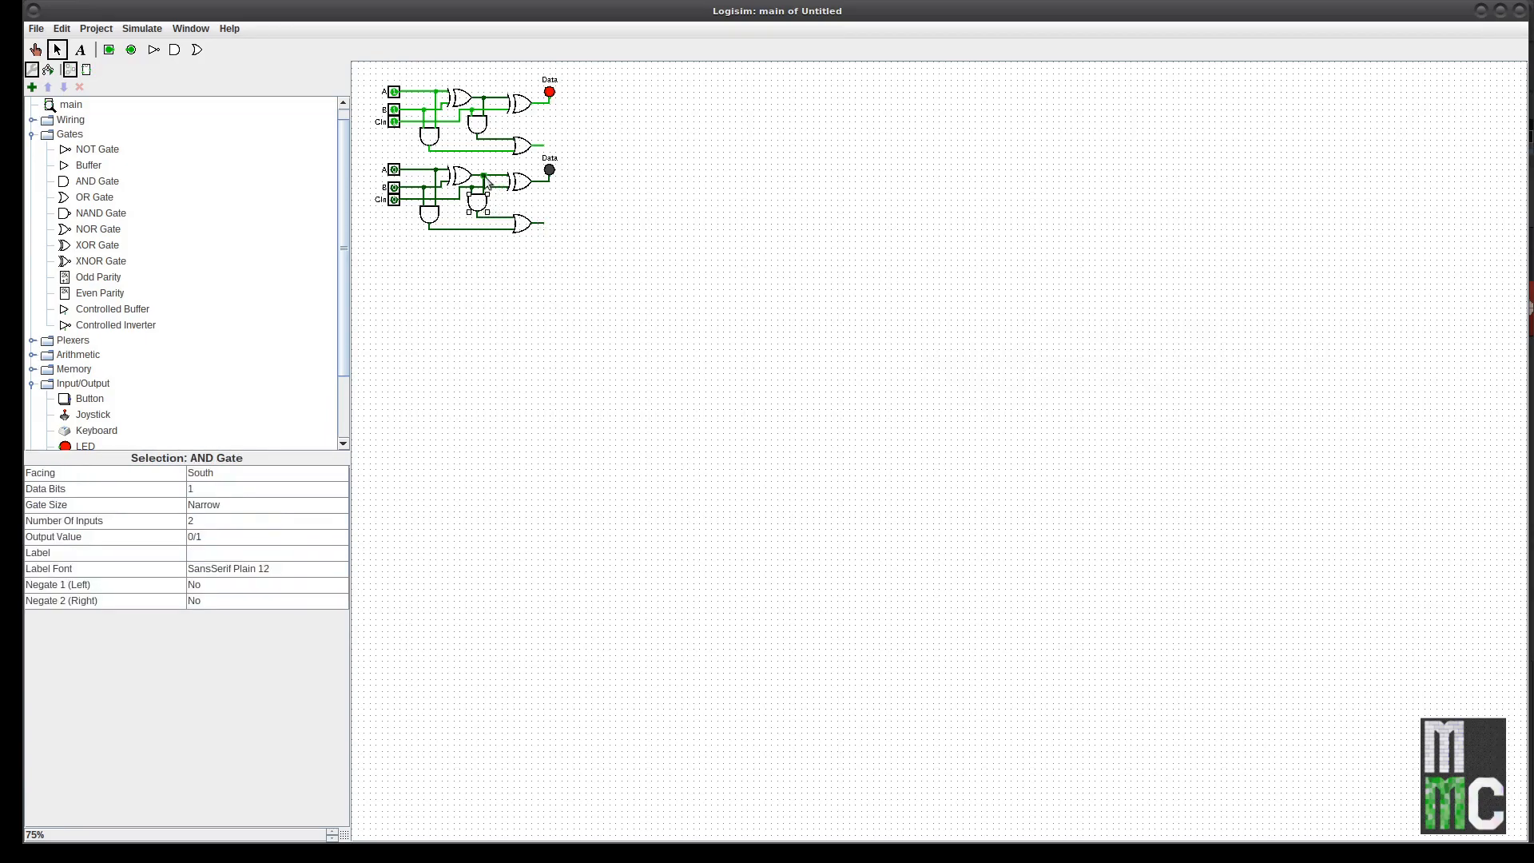
left_click(472, 189, "shift")
left_click_drag(478, 202, 478, 202)
left_click(565, 196)
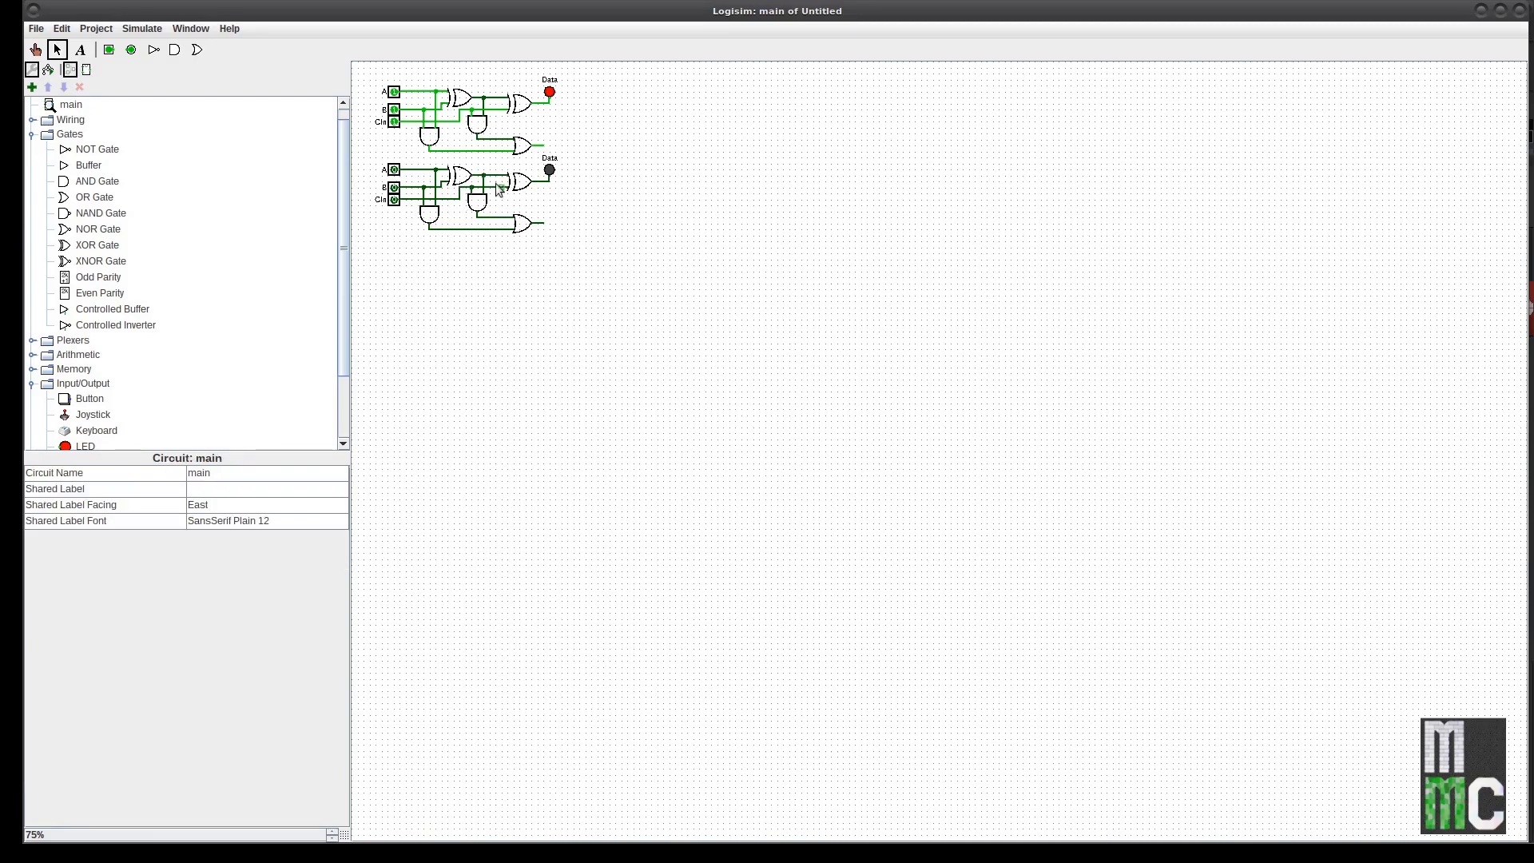
left_click(483, 204)
left_click_drag(484, 203, 491, 210)
left_click(490, 182)
left_click(496, 190)
left_click_drag(495, 177, 495, 177)
left_click(472, 193)
key("Delete")
Step: Confirm the top adder's input labels as A0 and B0
left_click(393, 92)
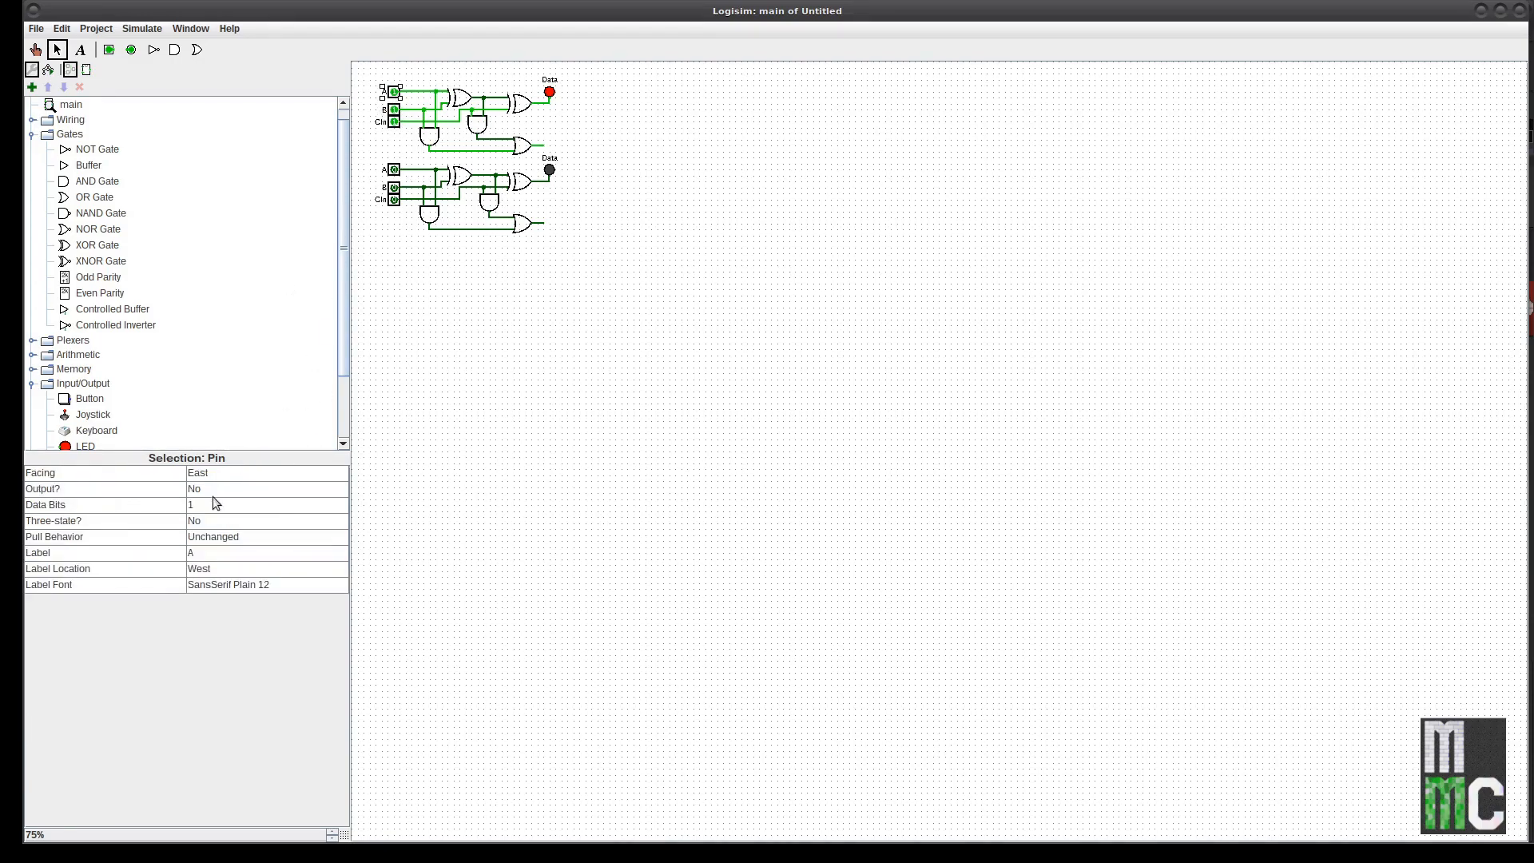
left_click(209, 553)
key("Return")
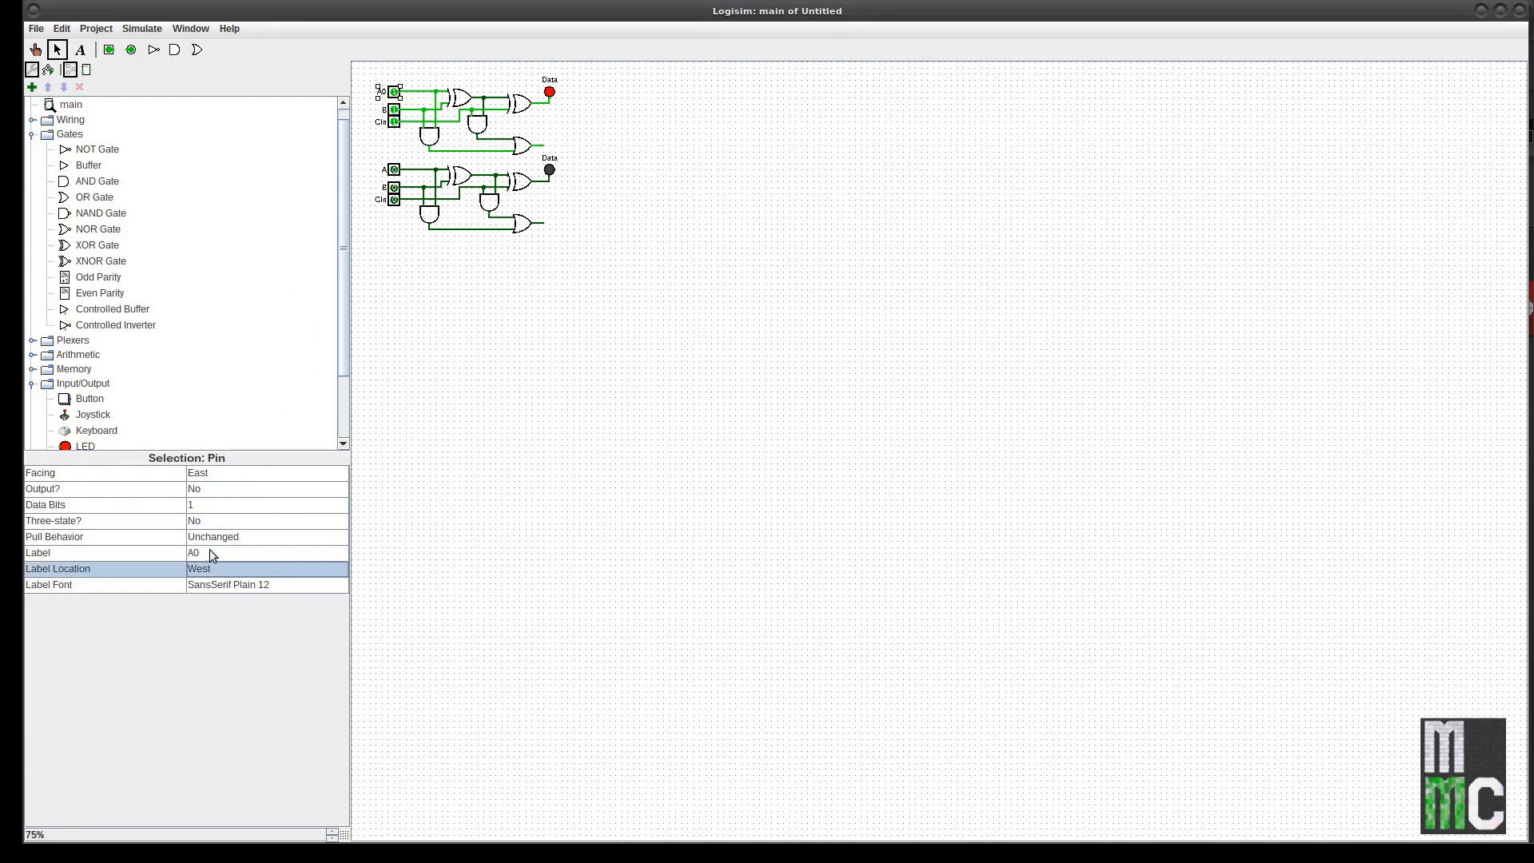
left_click(395, 112)
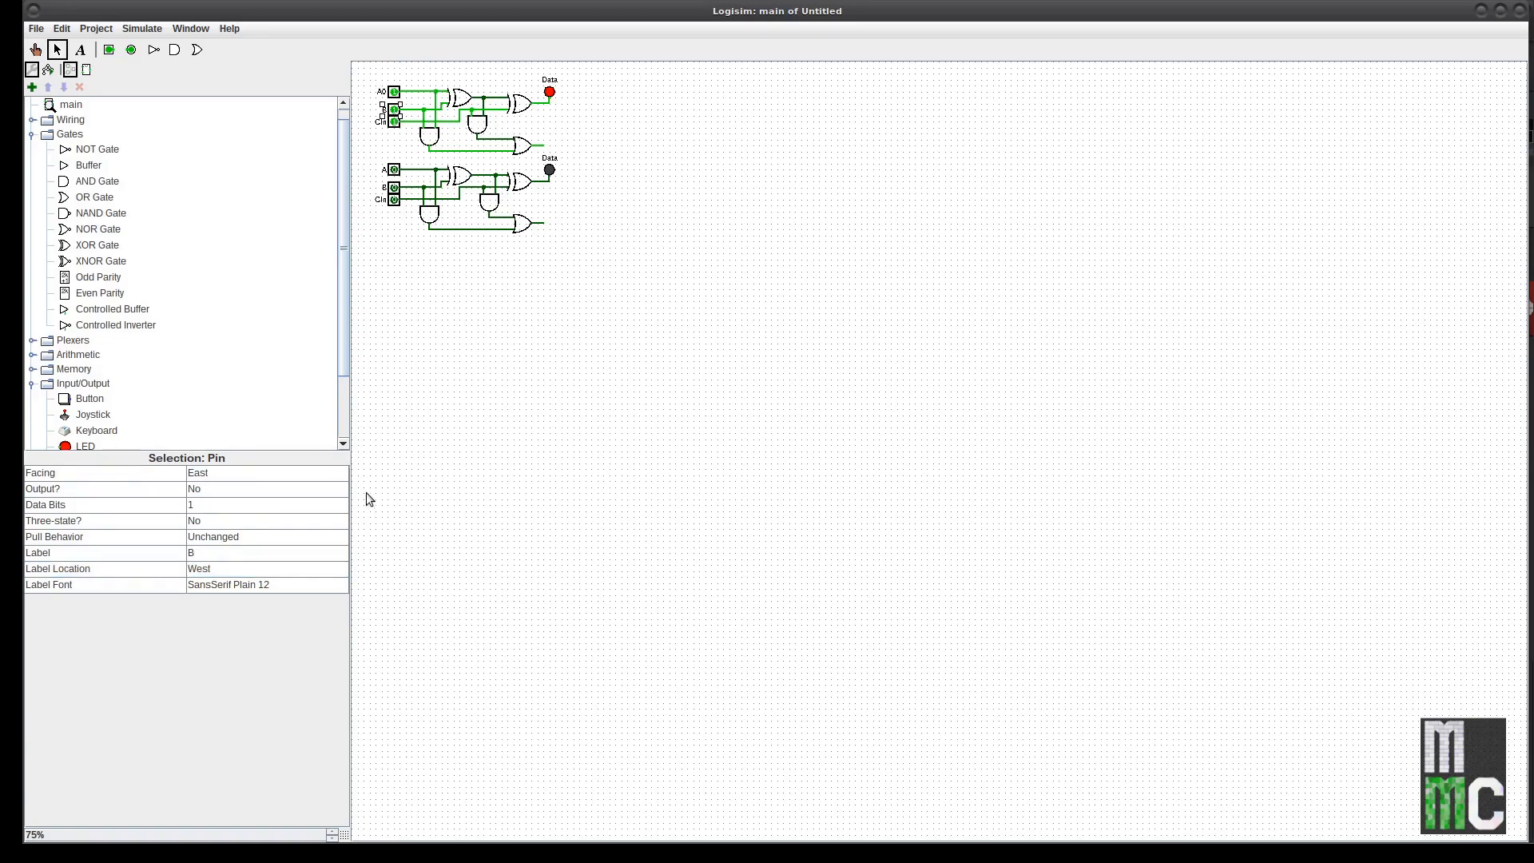
left_click(204, 553)
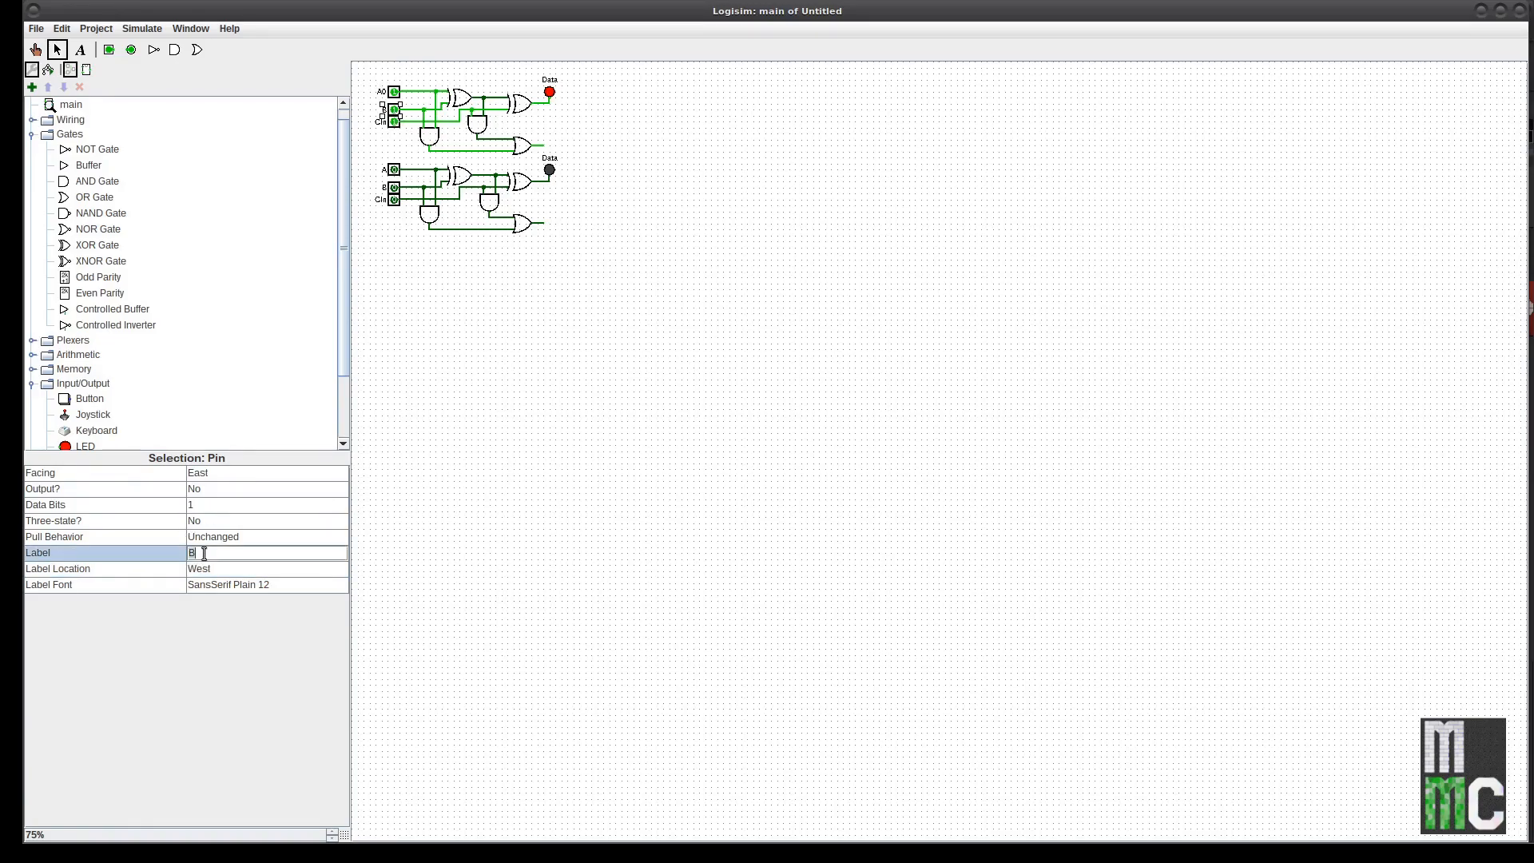
type("0")
key("Return")
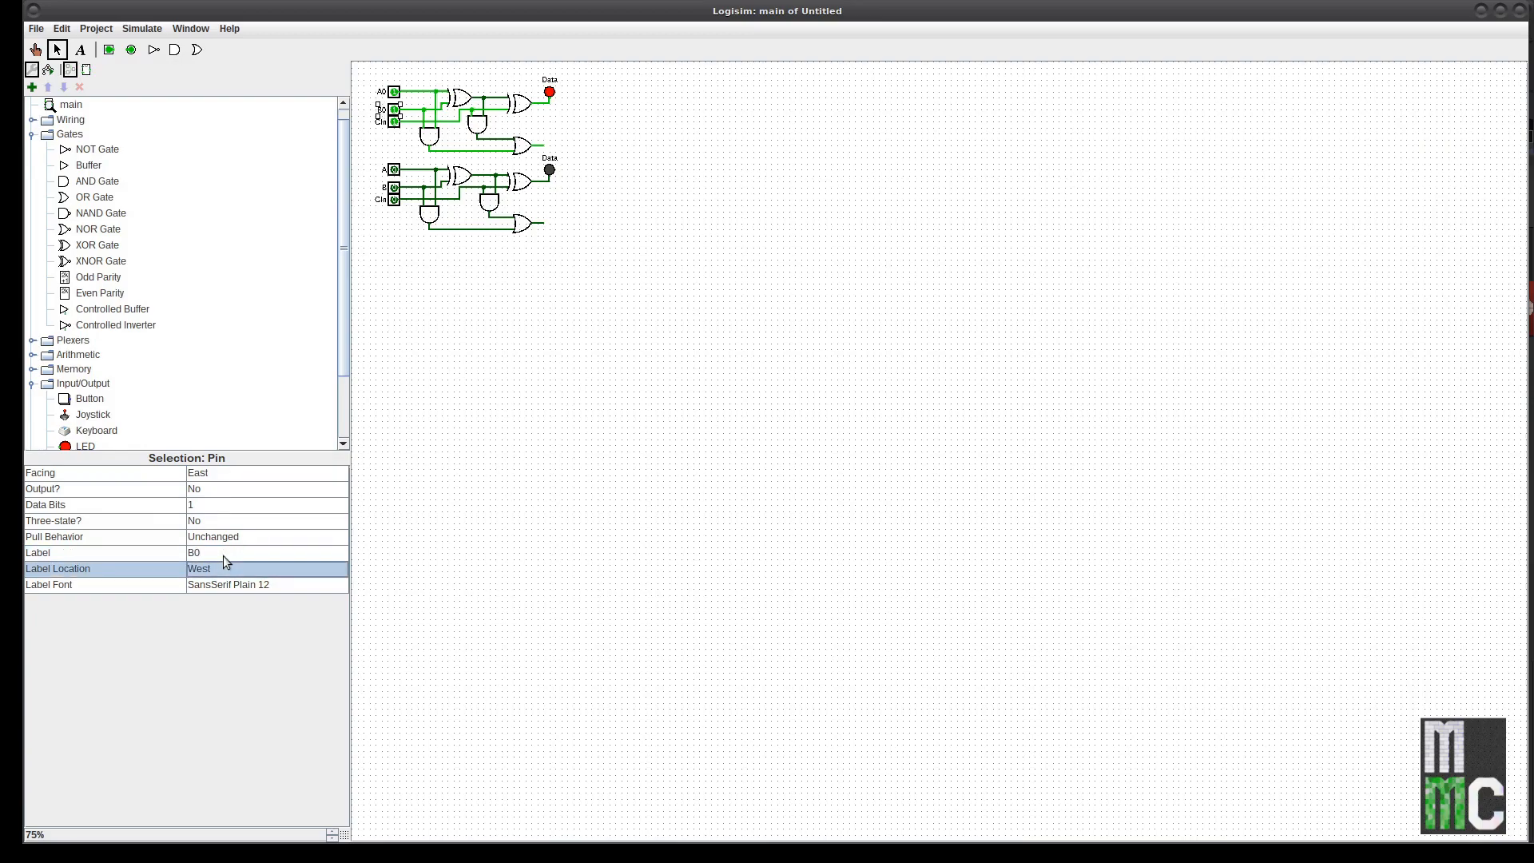
Step: Label the second adder's first input pin A1
left_click(394, 171)
left_click(266, 552)
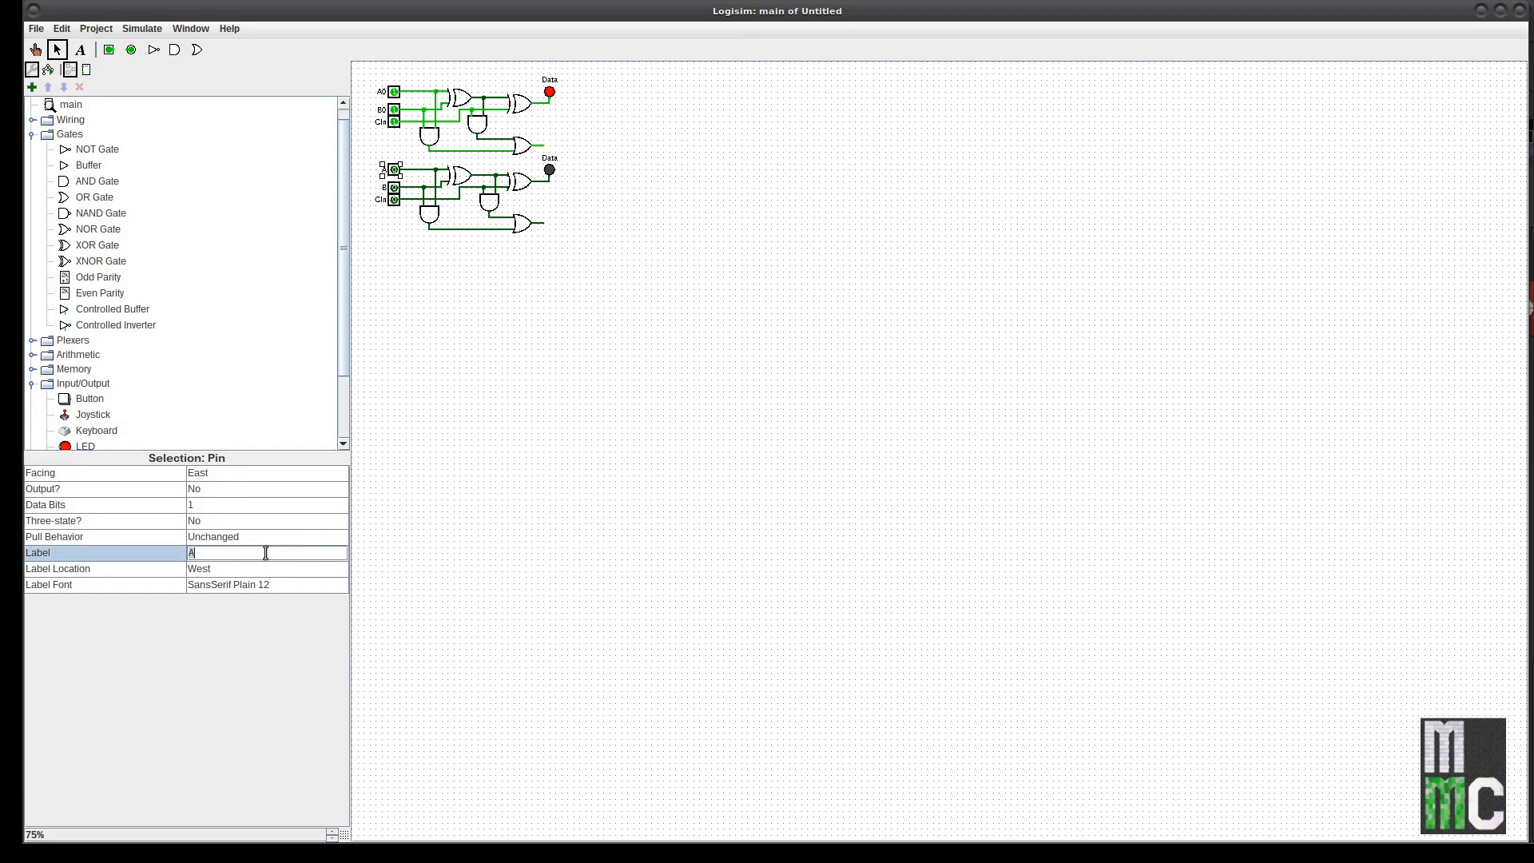
type("1")
key("Return")
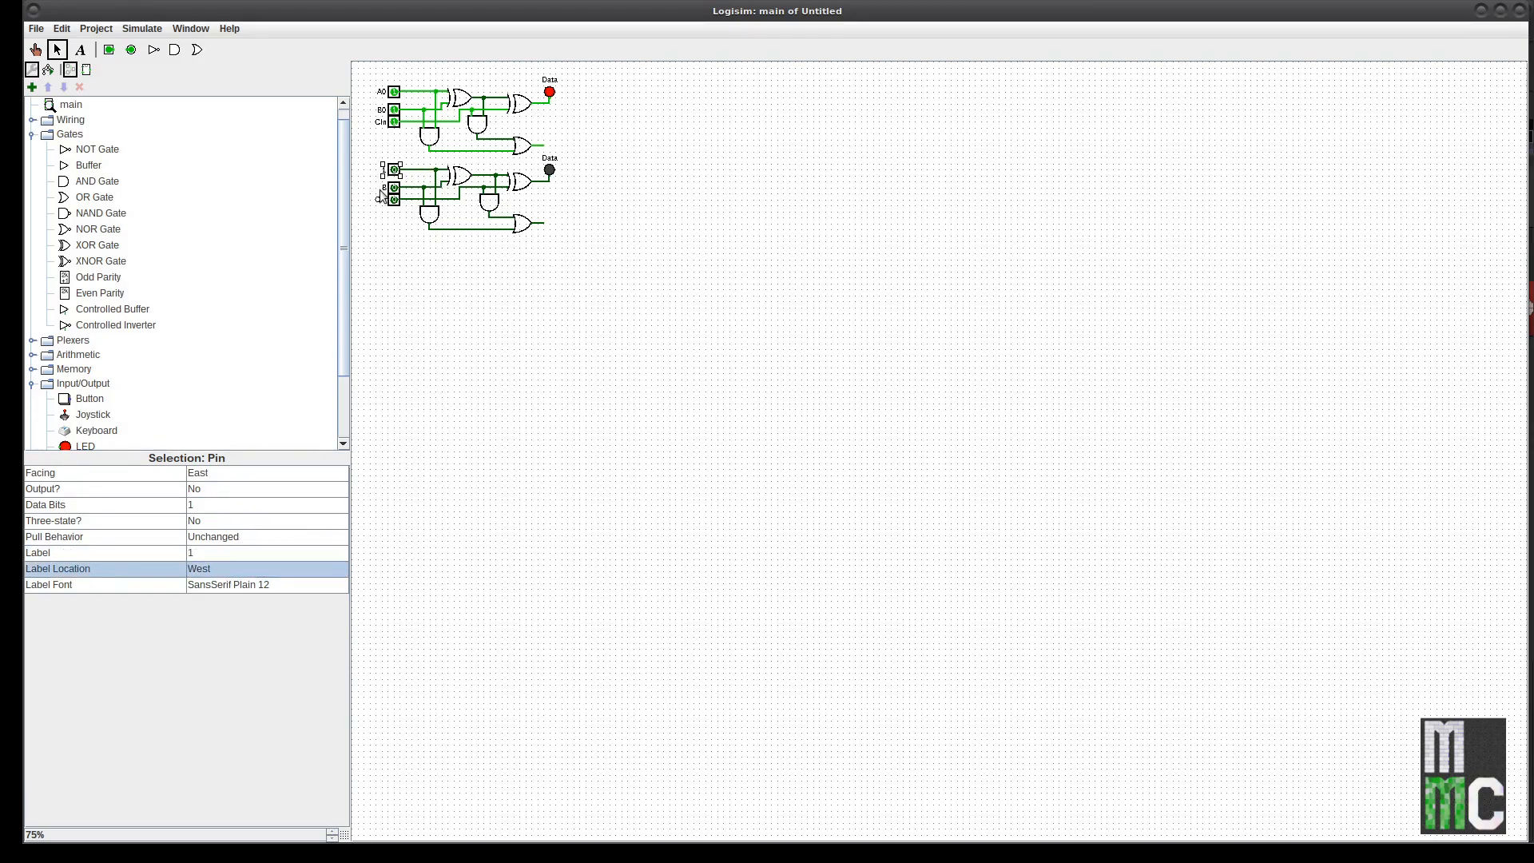
left_click(383, 189)
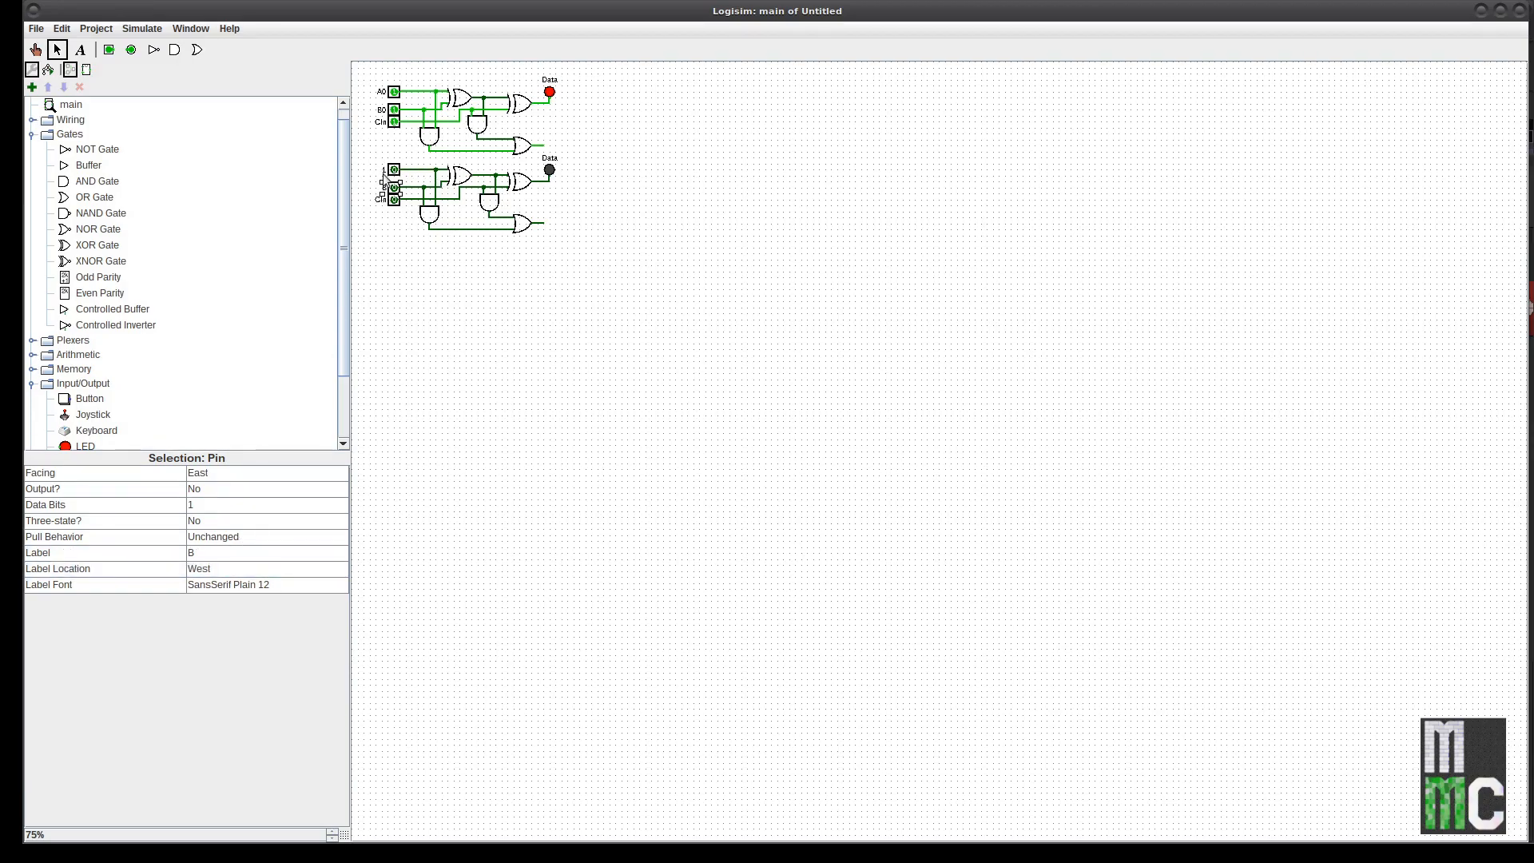
left_click(380, 179)
left_click(393, 170)
left_click(235, 551)
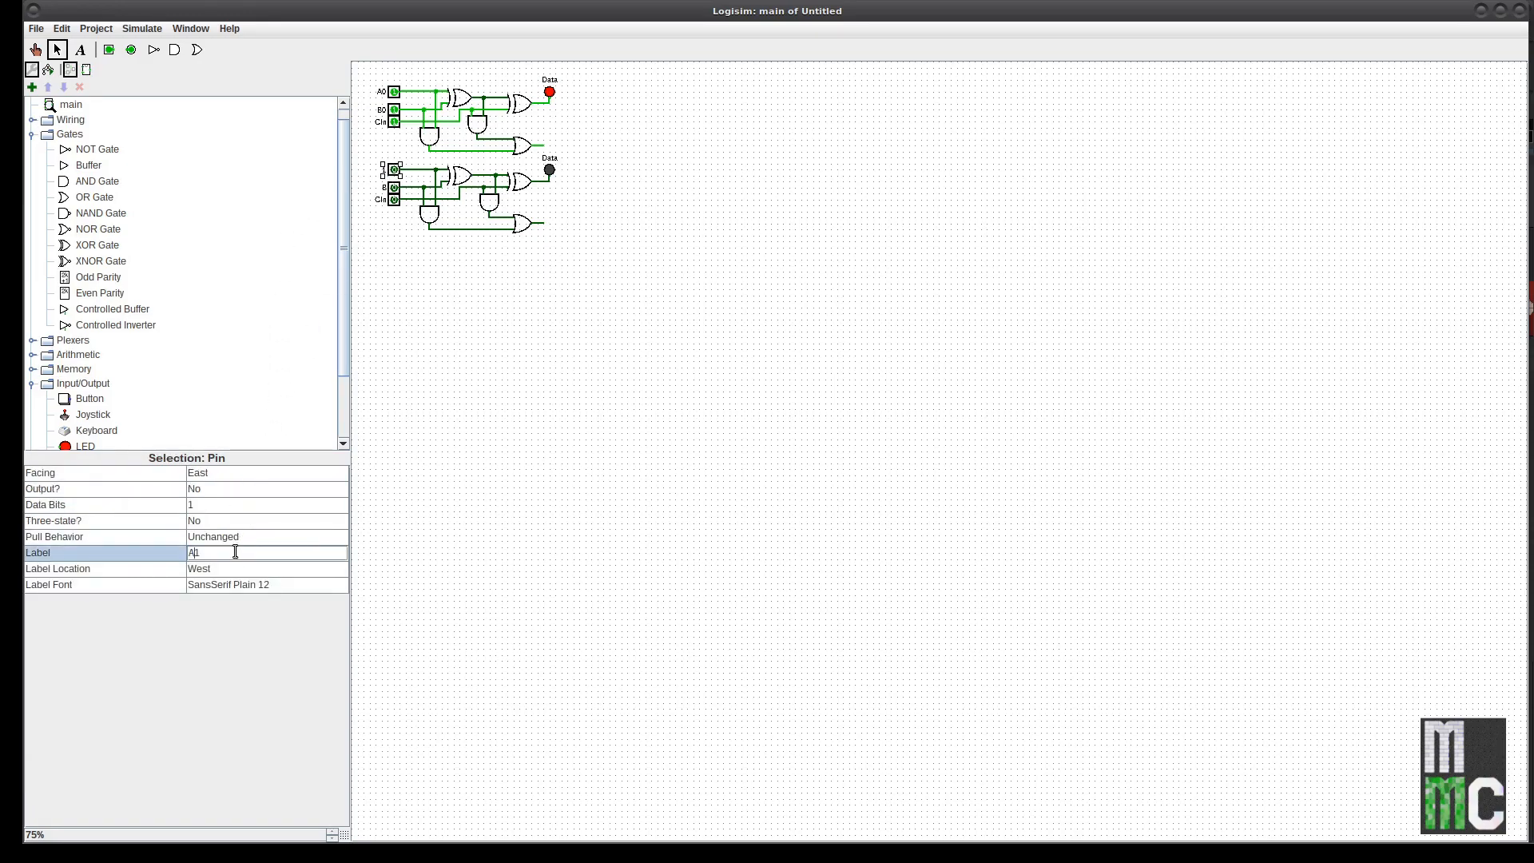
type("A")
key("Return")
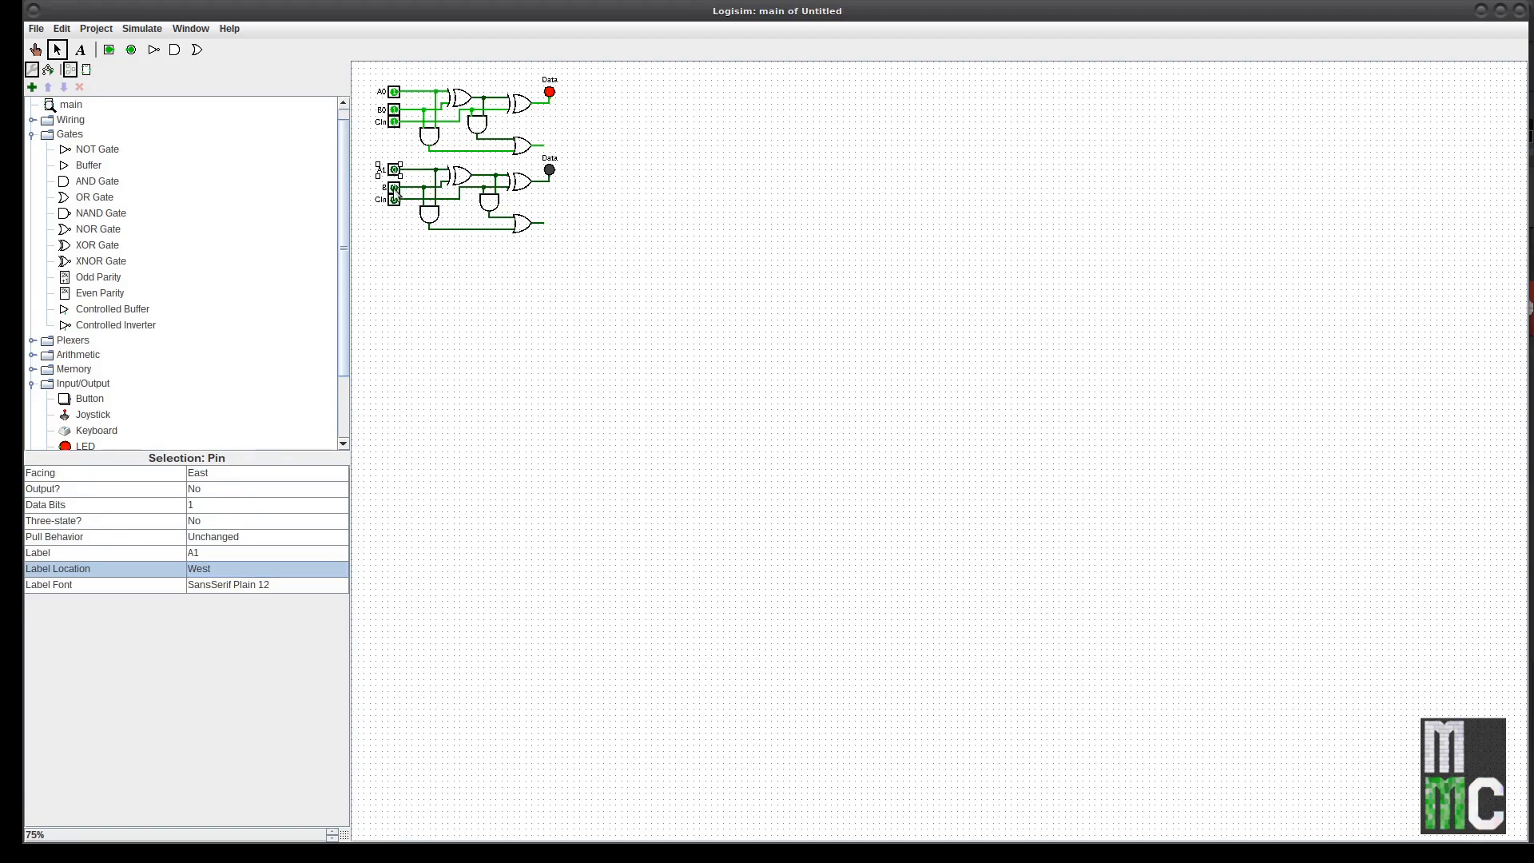
Step: Label the second adder's B pin B1 and delete its carry-in pin
left_click(394, 192)
left_click(225, 552)
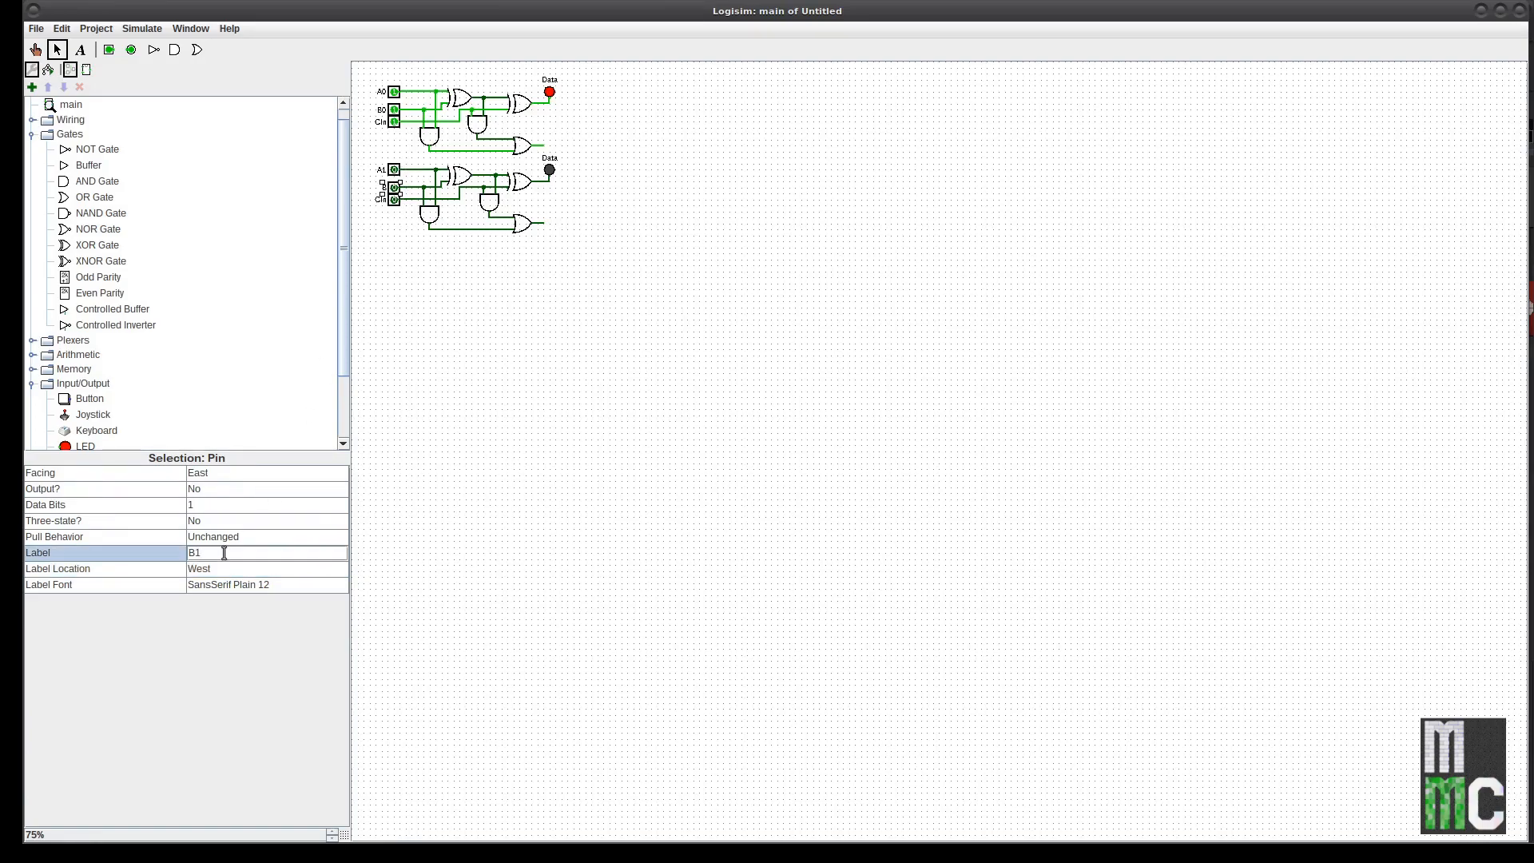
left_click(276, 567)
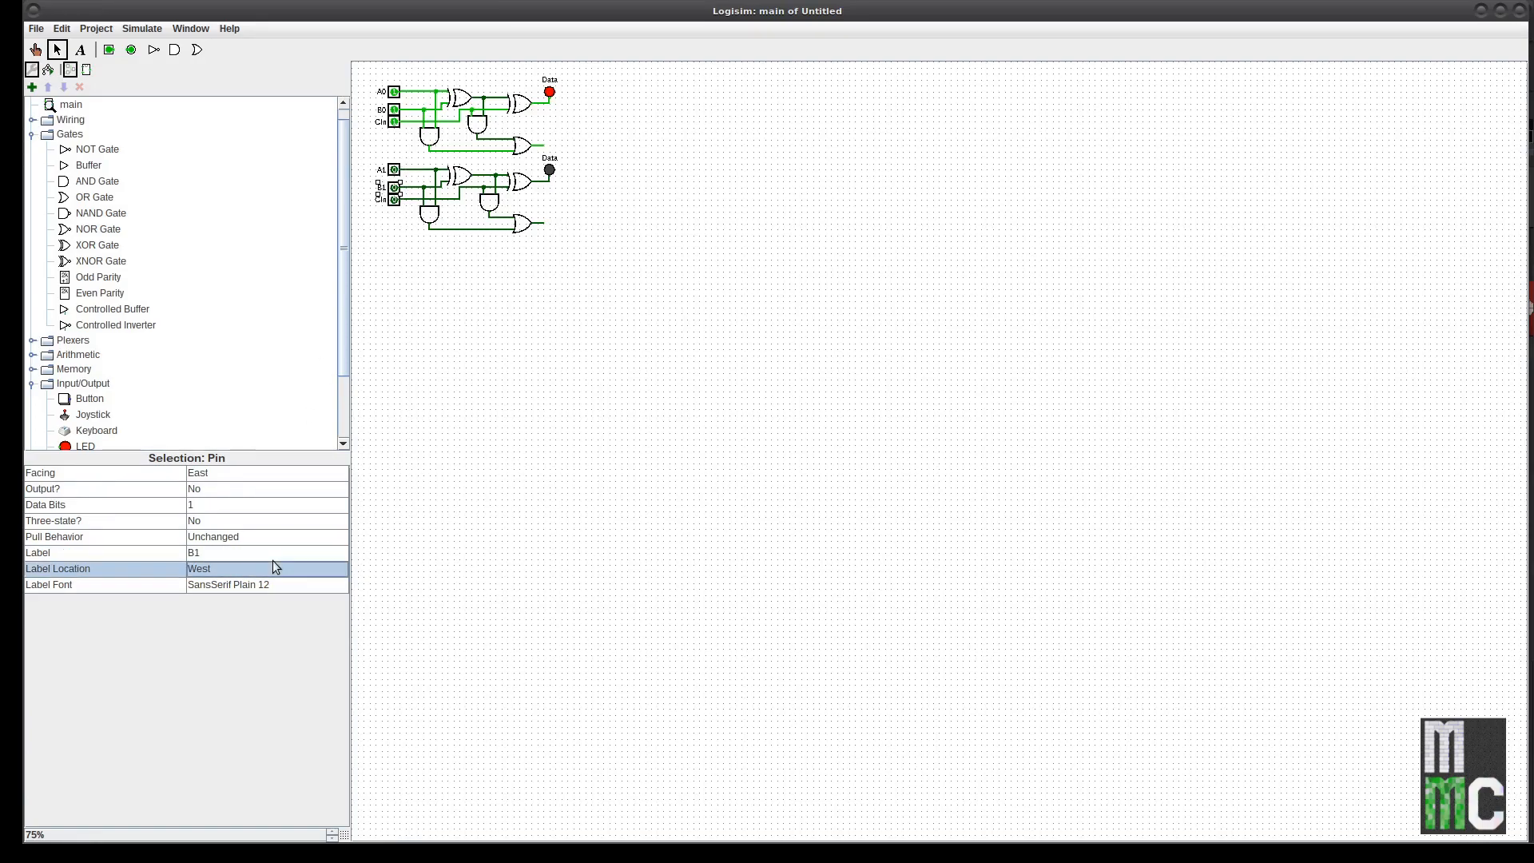
left_click(393, 199)
key("Delete")
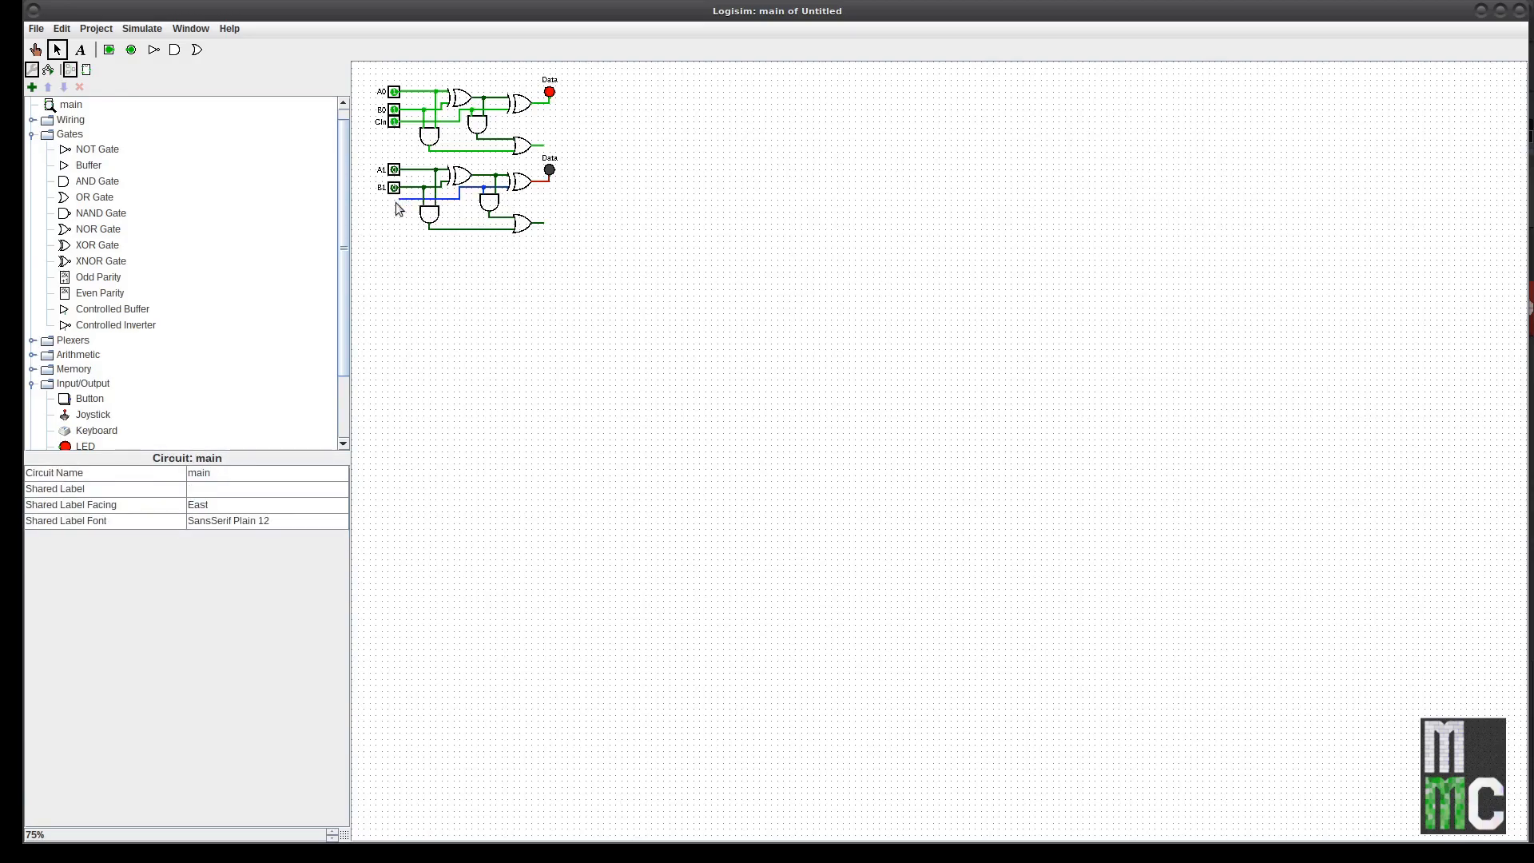
Step: Delete the leftover carry-in wire stubs and run a wire down from the first carry OR output
left_click(408, 198)
key("Delete")
left_click(460, 193)
key("Delete")
mouse_move(543, 147)
left_mouse_down()
mouse_move(541, 168)
mouse_move(479, 160)
left_mouse_up()
Step: Shift the first adder's carry OR gate and its vertical carry wire to the left
left_click_drag(523, 149, 490, 146)
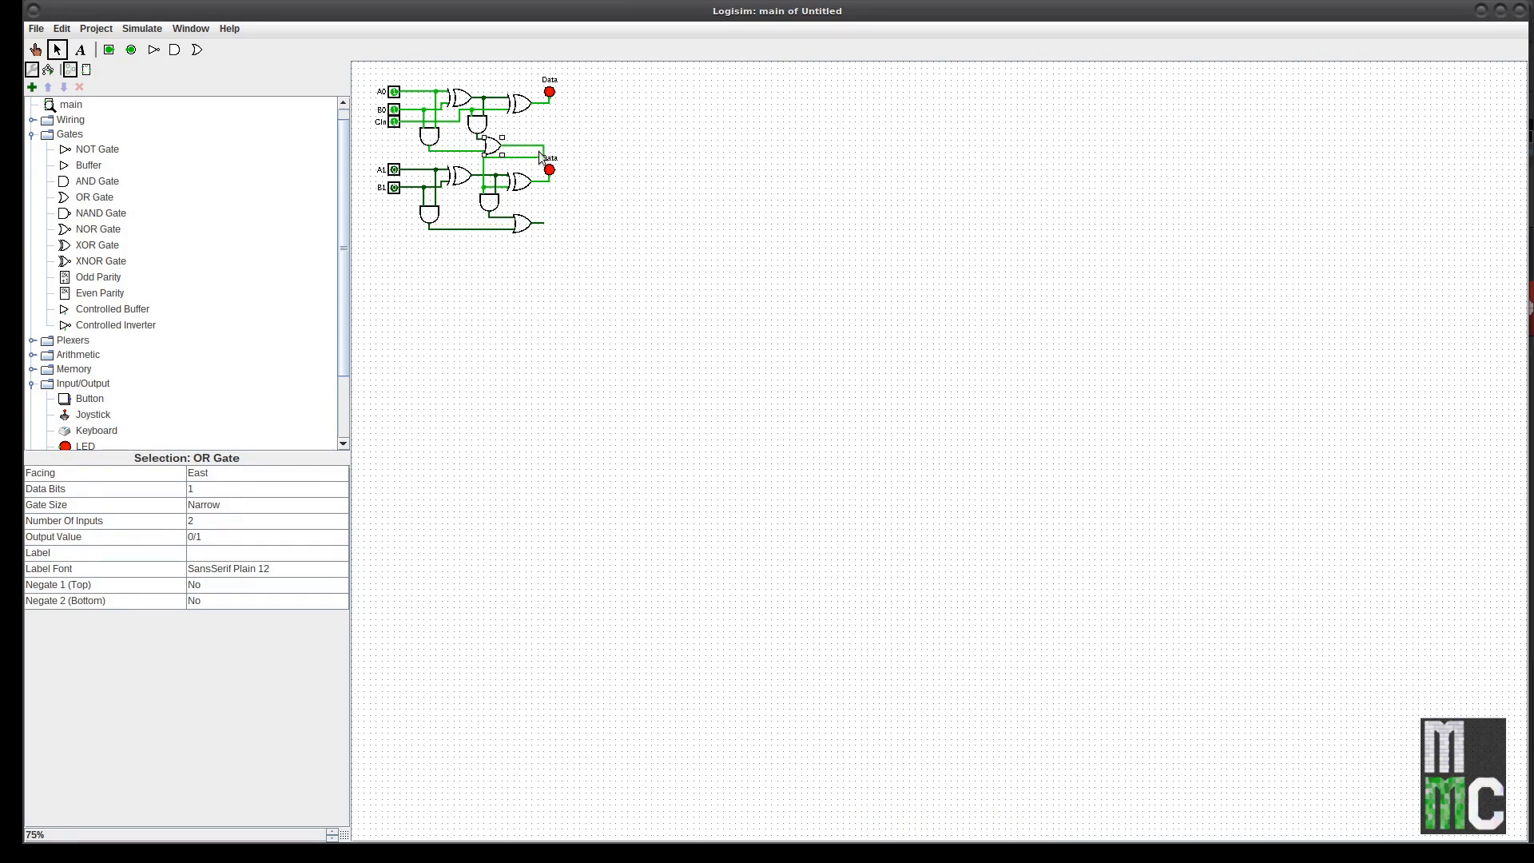
left_click(546, 162)
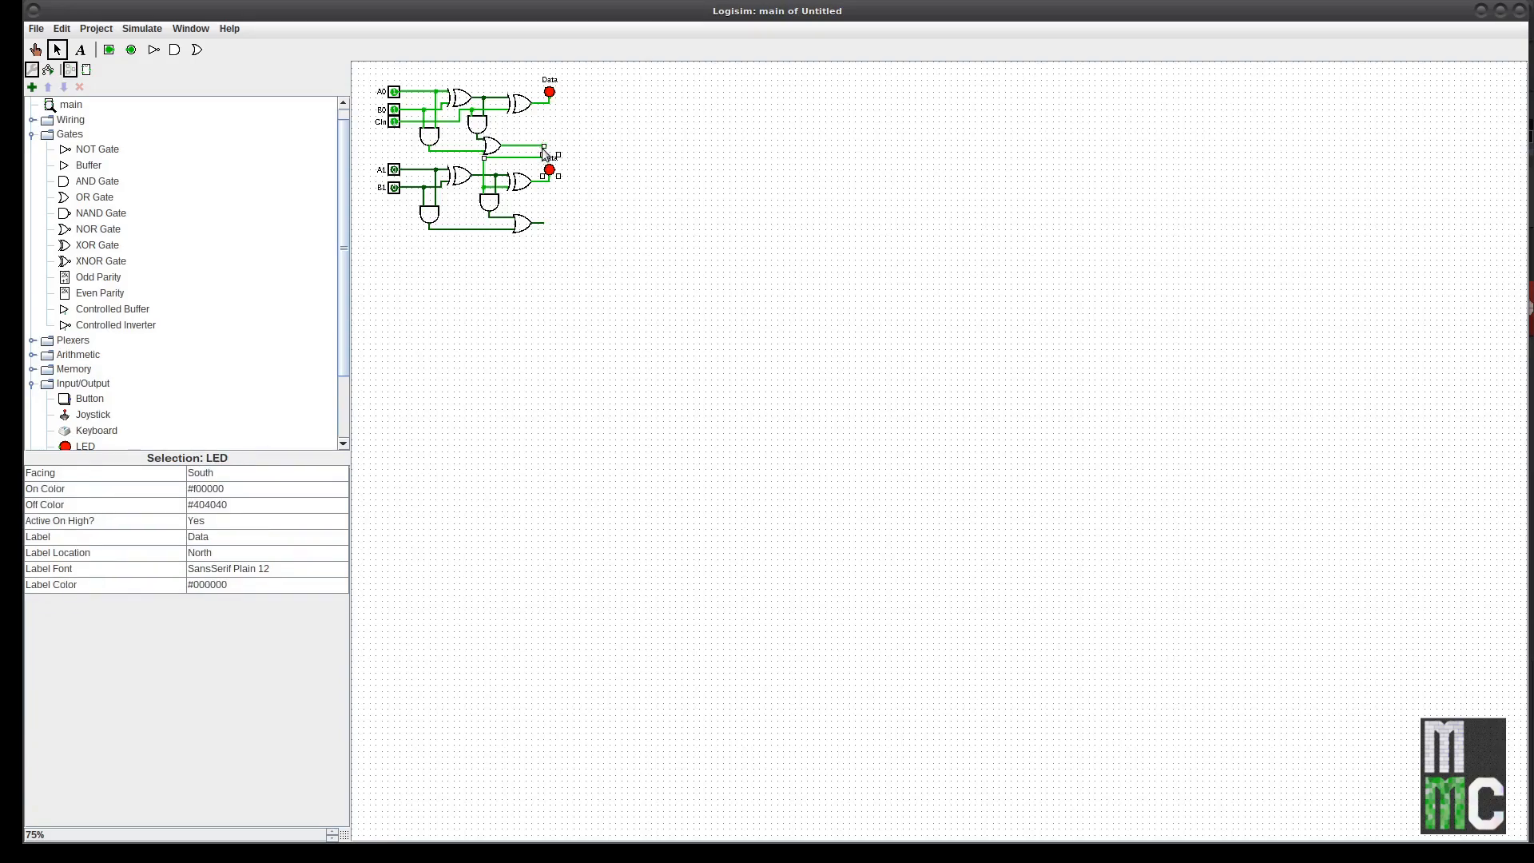
left_click(531, 152)
left_click(543, 156)
left_click_drag(541, 151, 512, 151)
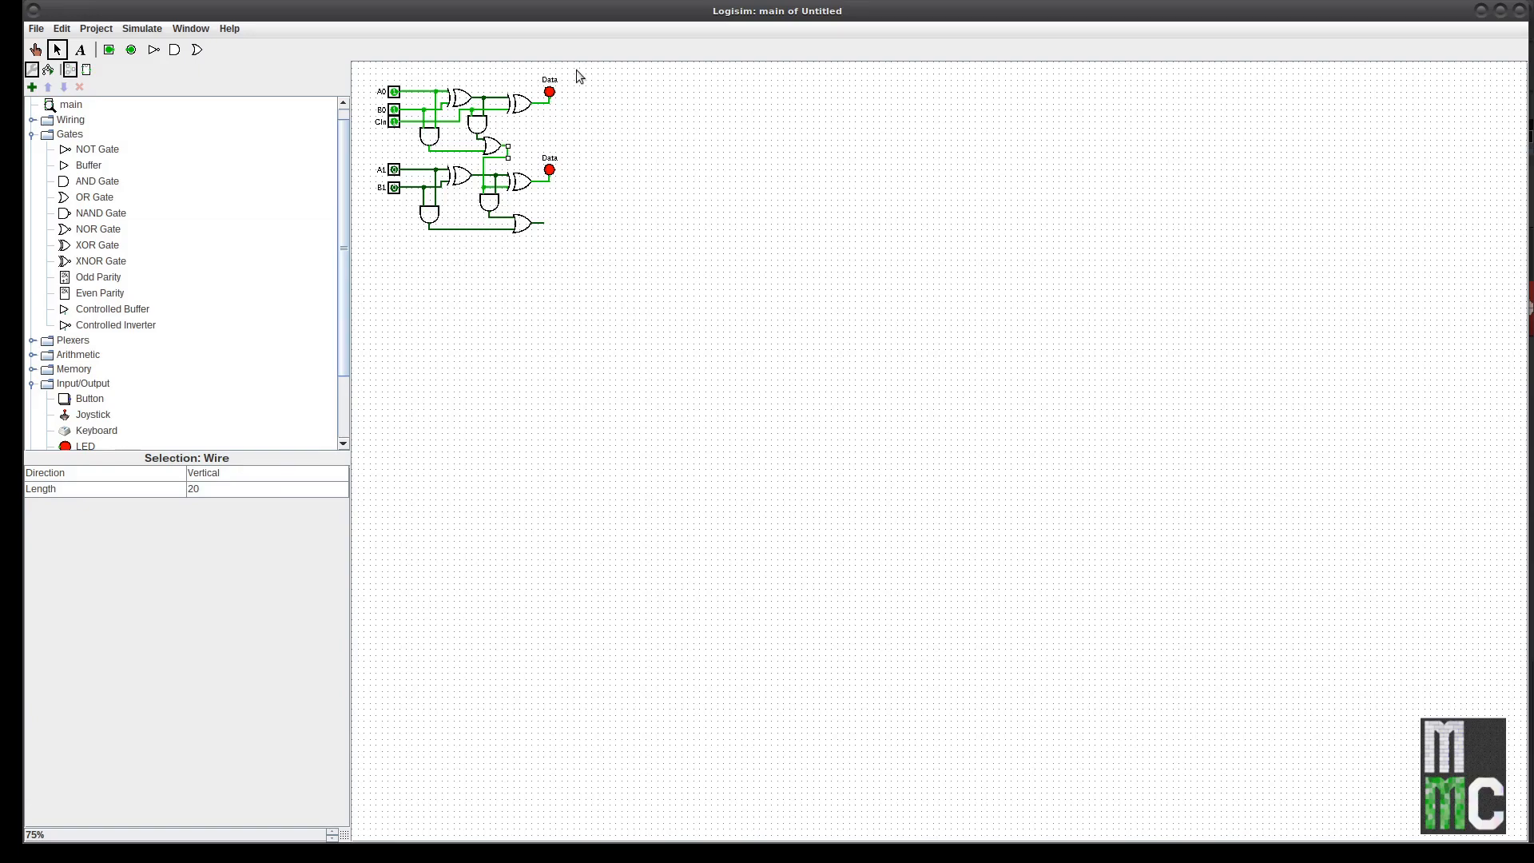
Step: Change the top sum LED's label to D0 and the lower sum LED's to D1
left_click(550, 85)
left_click(228, 539)
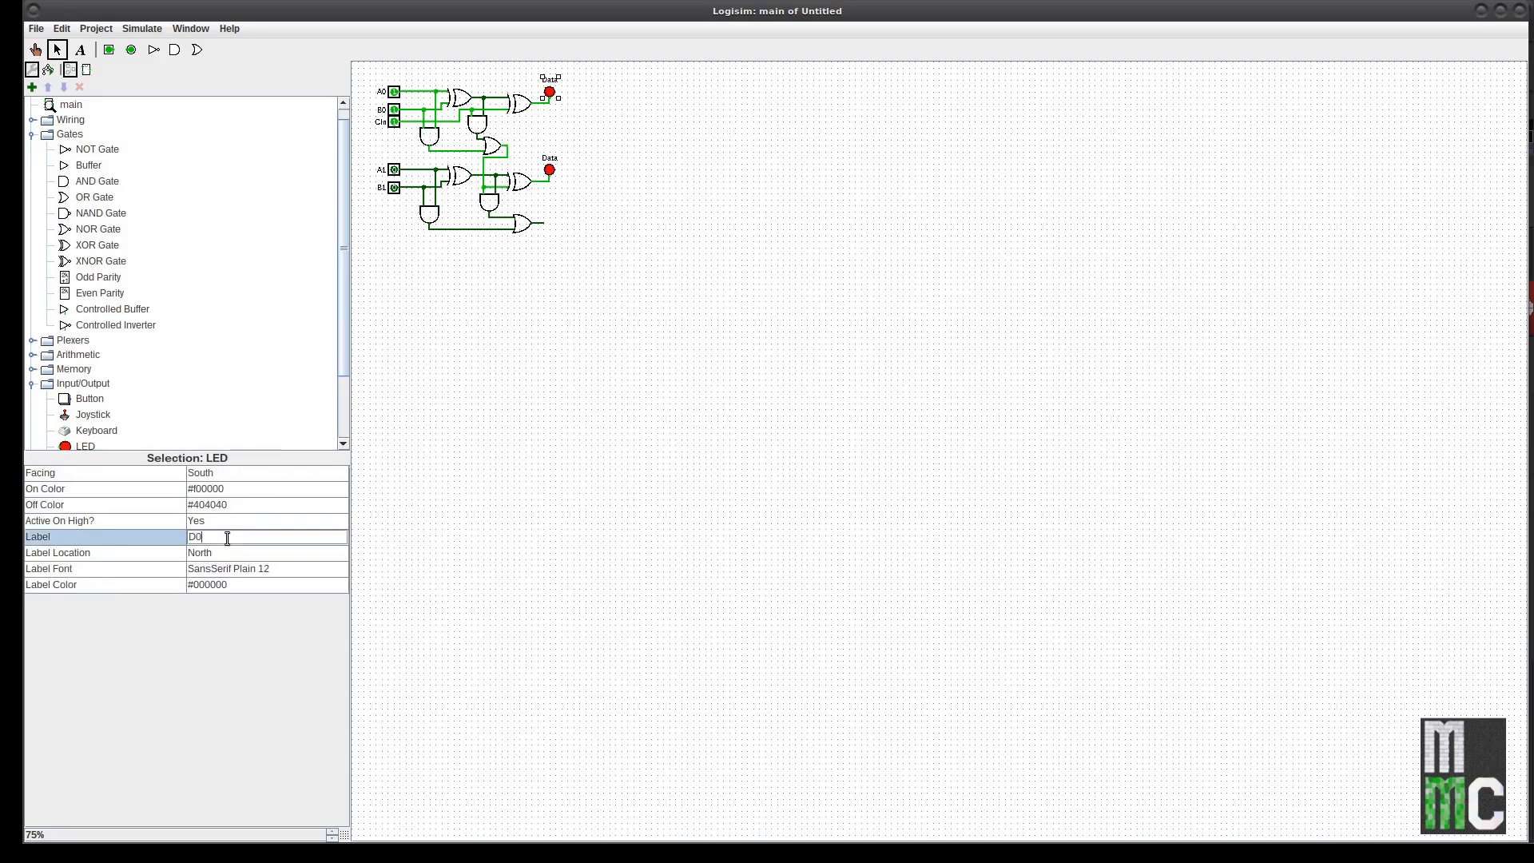
type("D0")
key("Return")
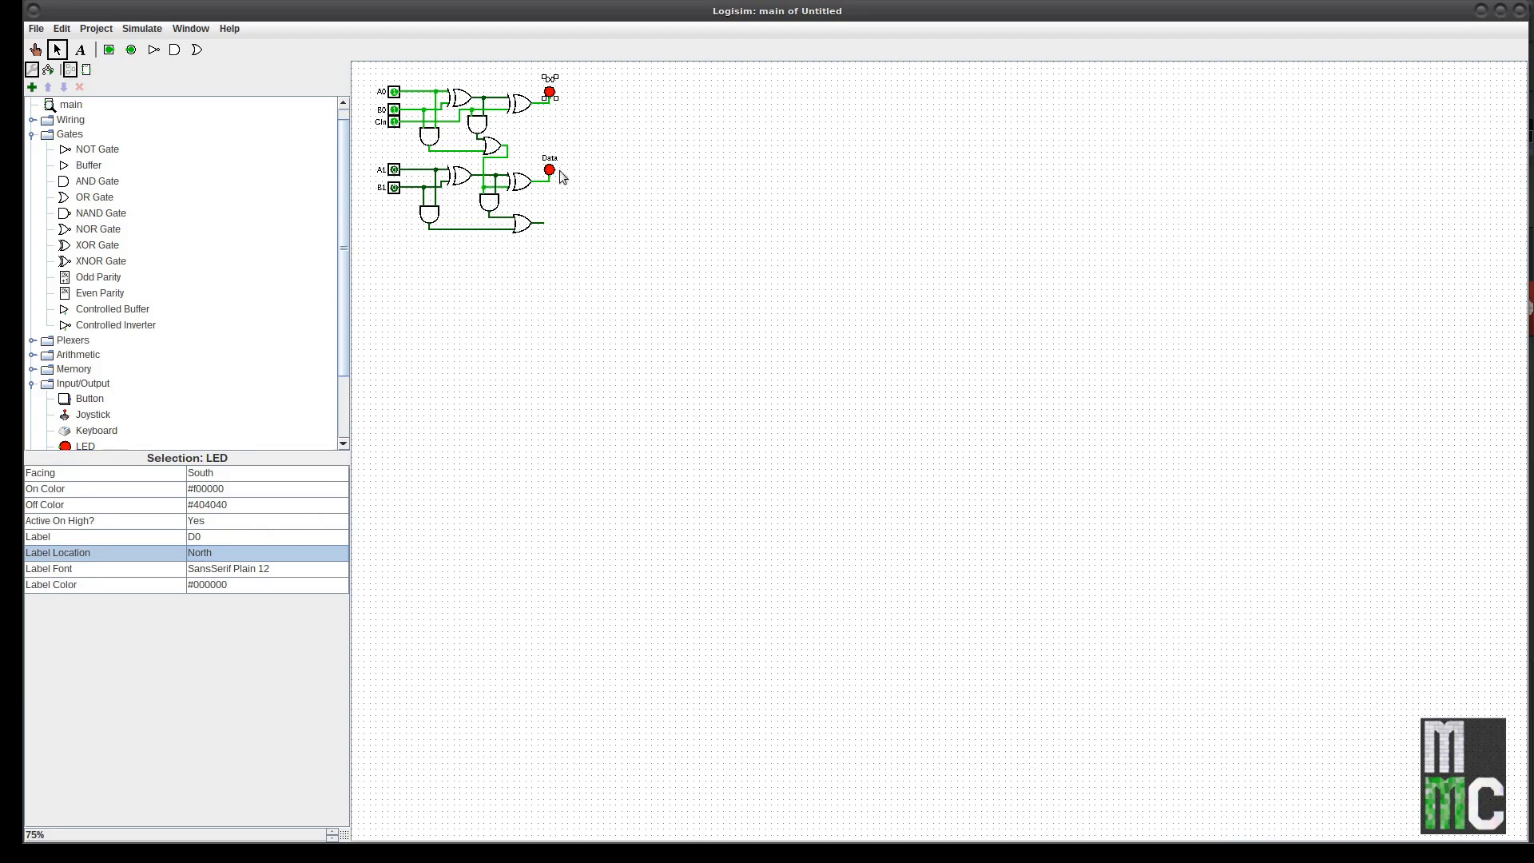
left_click(549, 169)
left_click(219, 538)
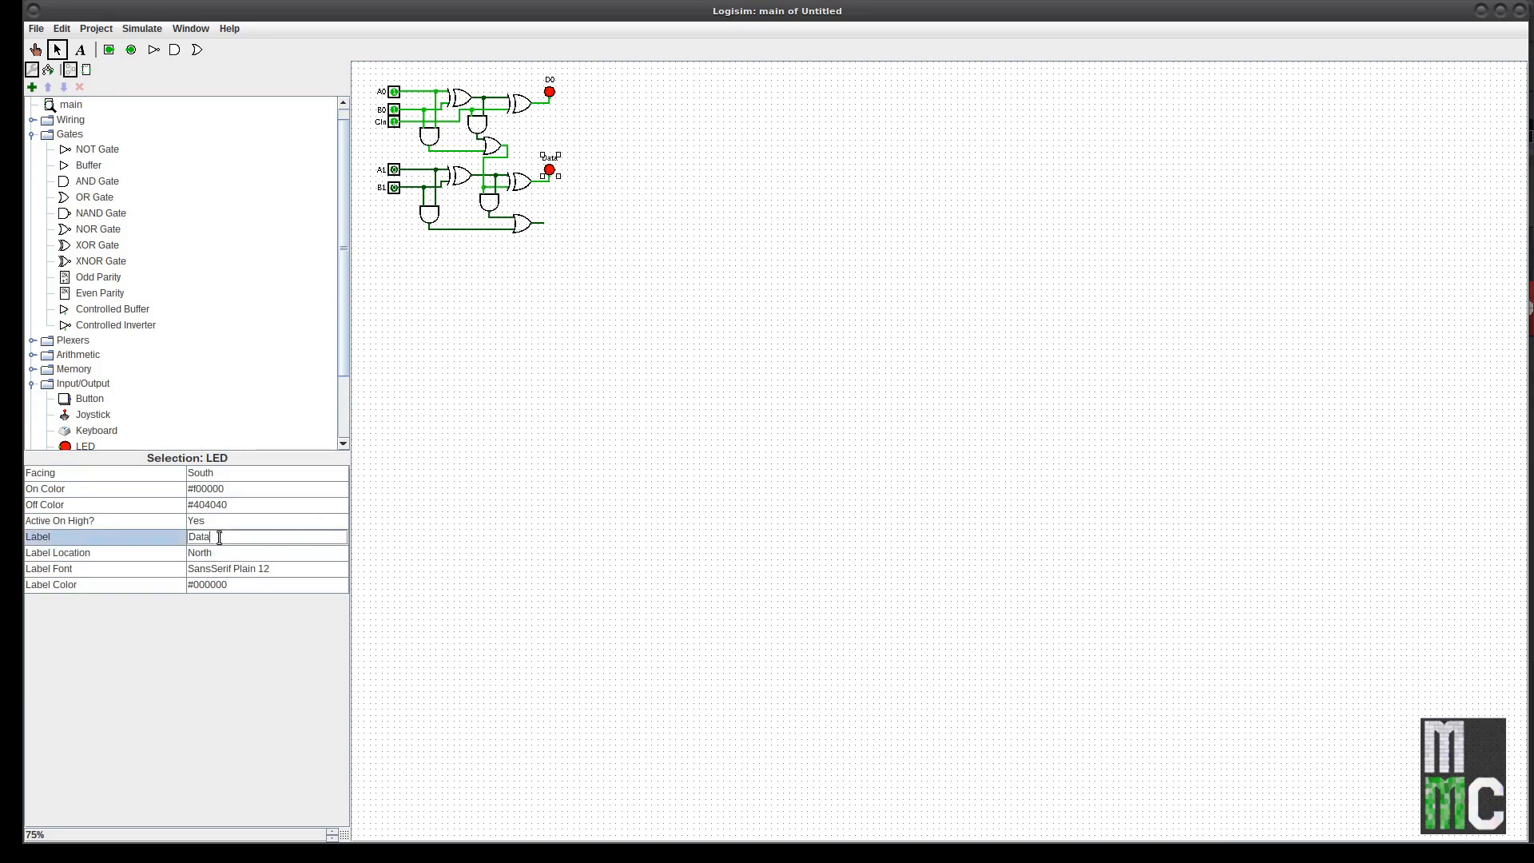
type("D1")
key("Return")
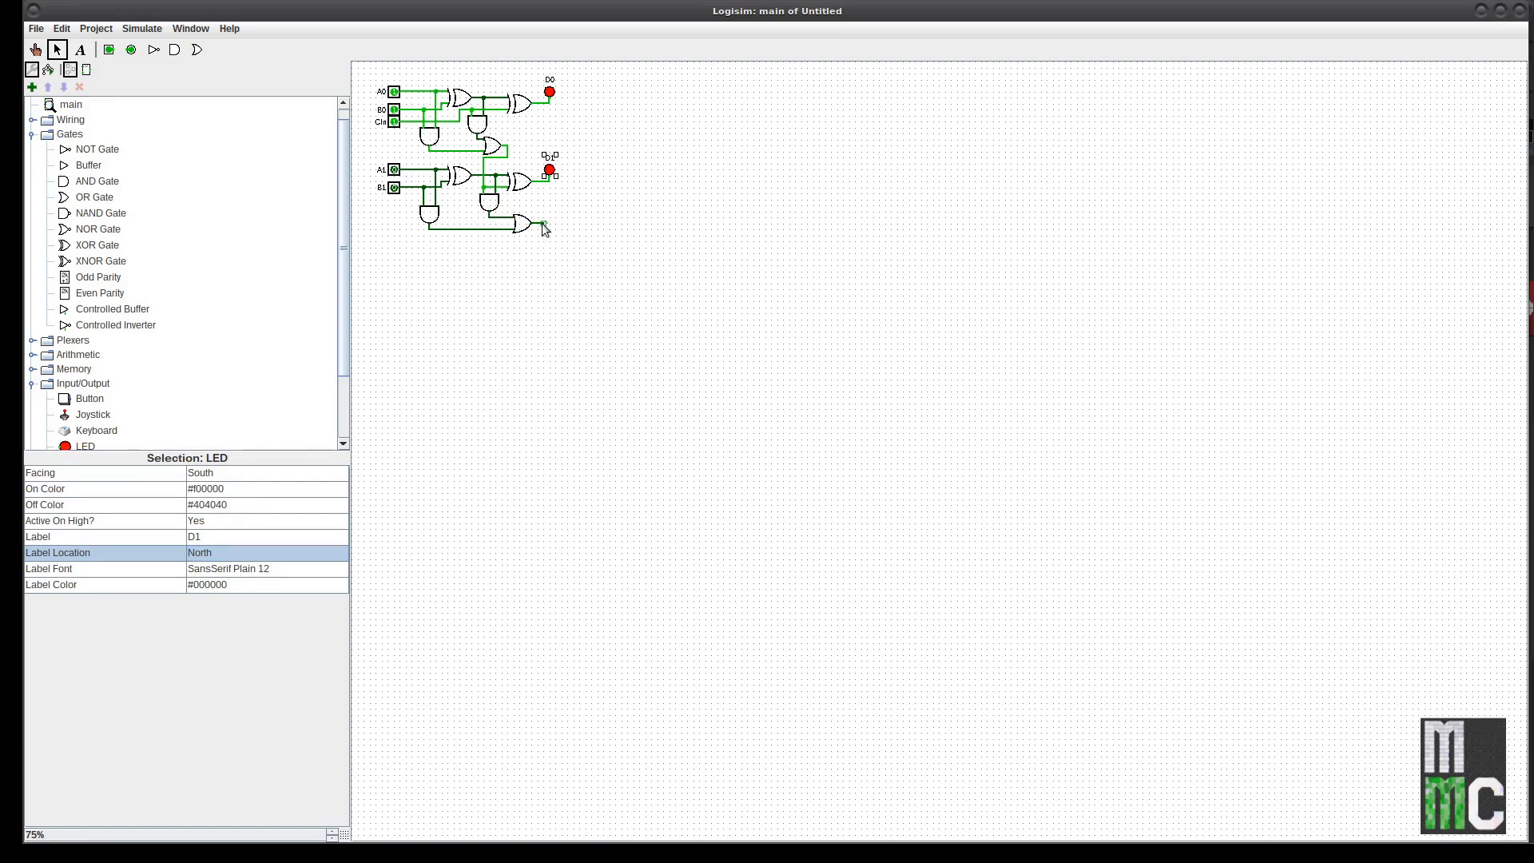
Step: With the Poke tool, toggle A0, B0 and CIn to 1 to check D0 and D1
left_click(35, 50)
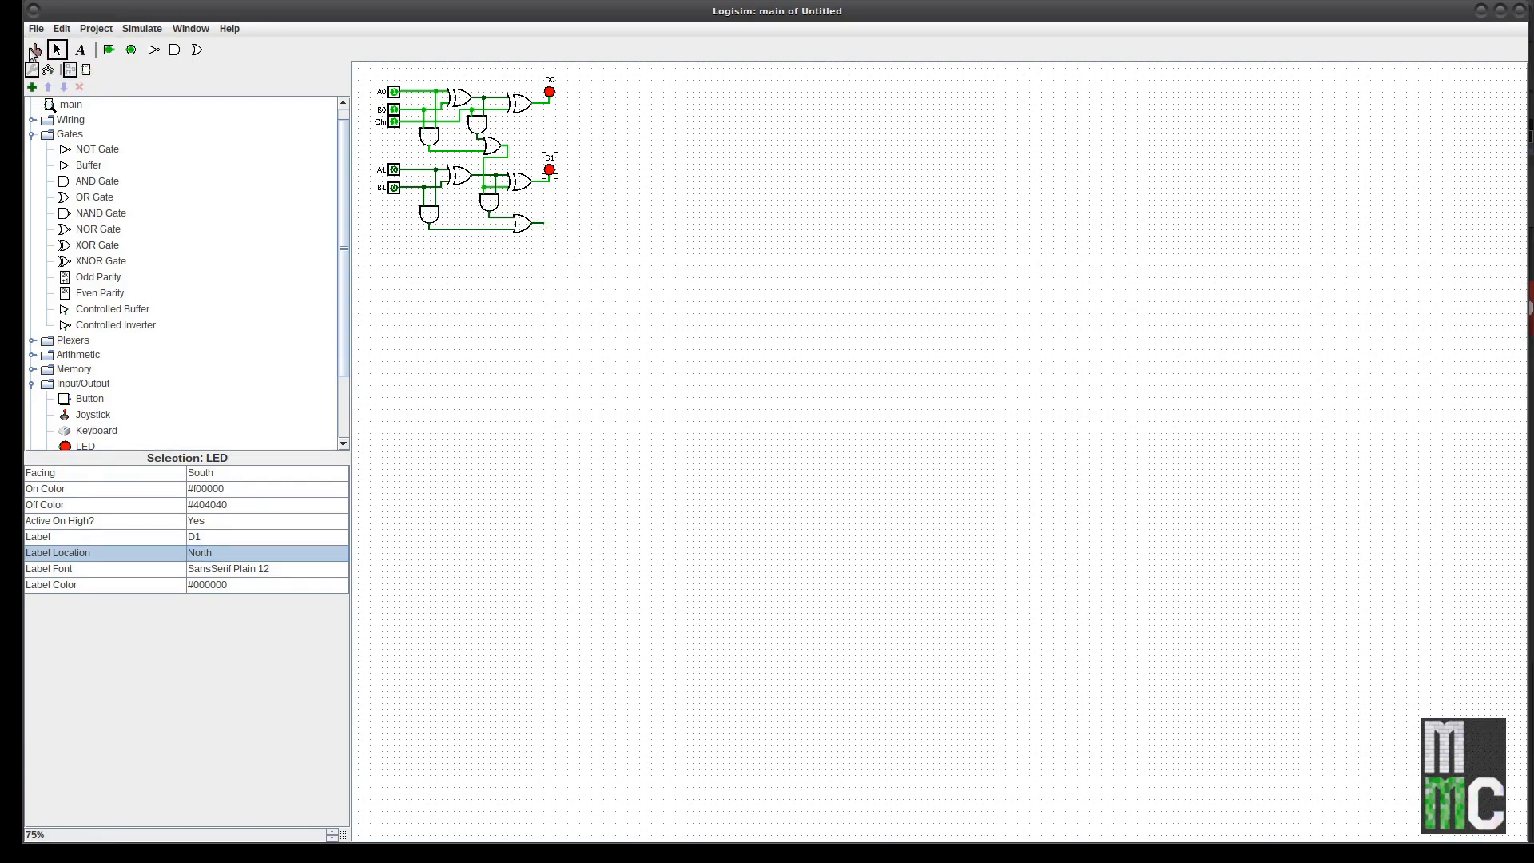
left_click(394, 91)
left_click(394, 109)
left_click(394, 122)
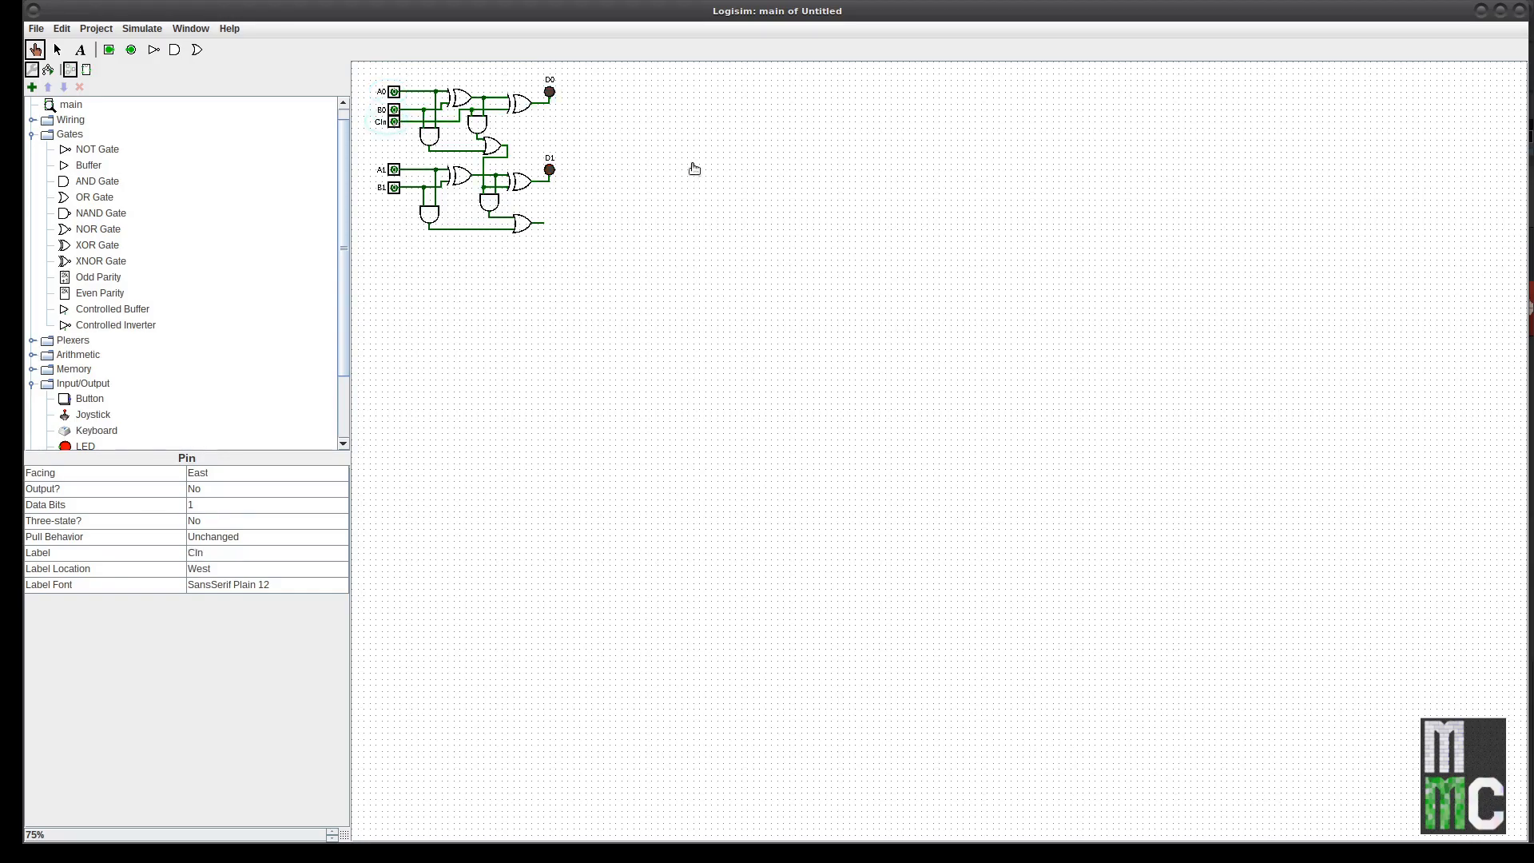
left_click(394, 92)
left_click(394, 110)
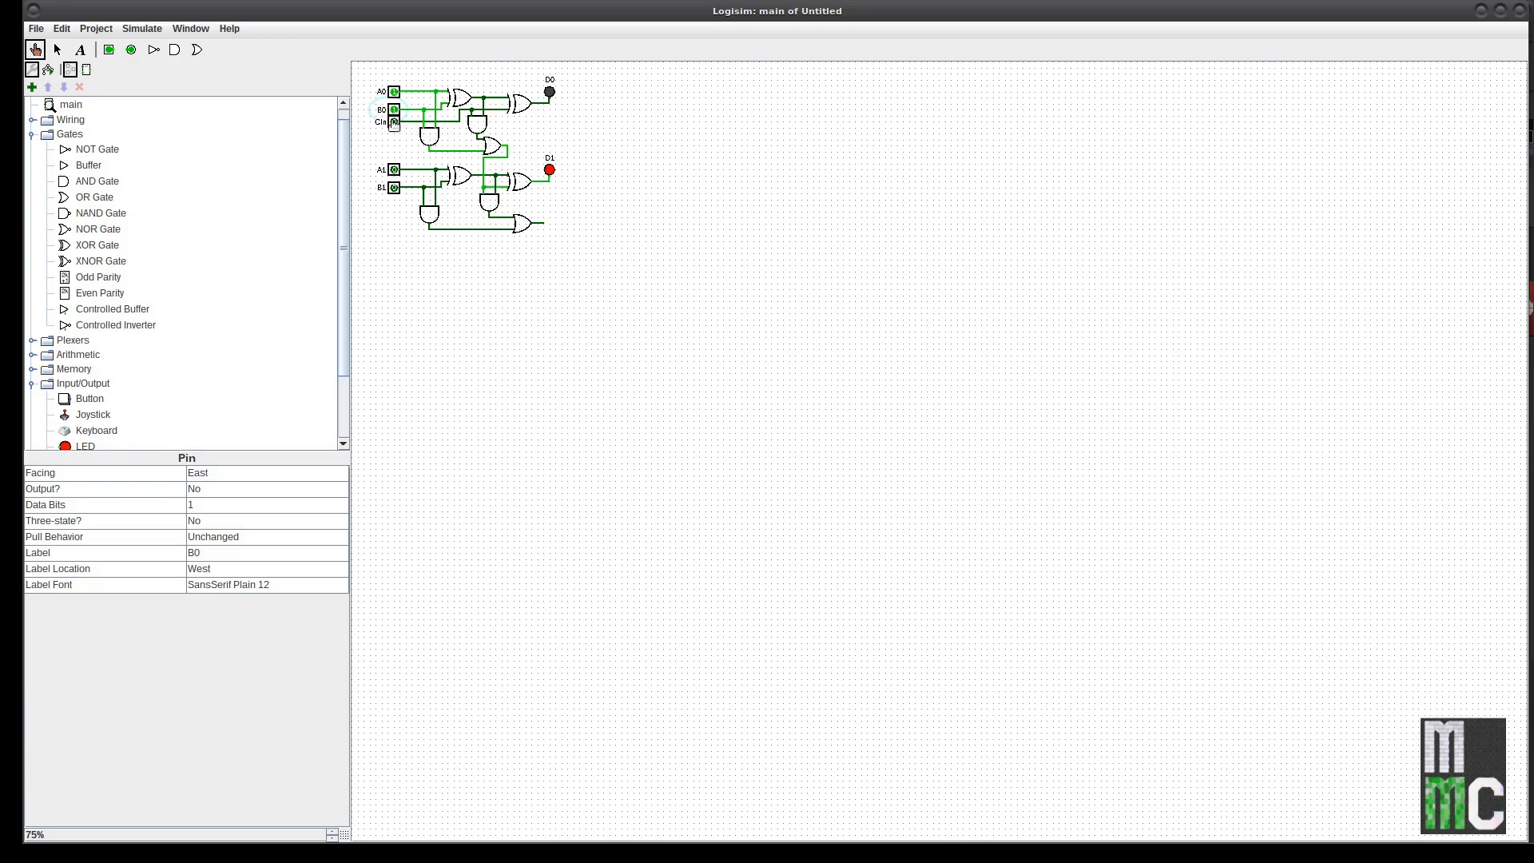
left_click(394, 122)
Step: Reset CIn, B0 and A0 to 0 and return to the Select tool
left_click(394, 121)
left_click(394, 110)
left_click(394, 91)
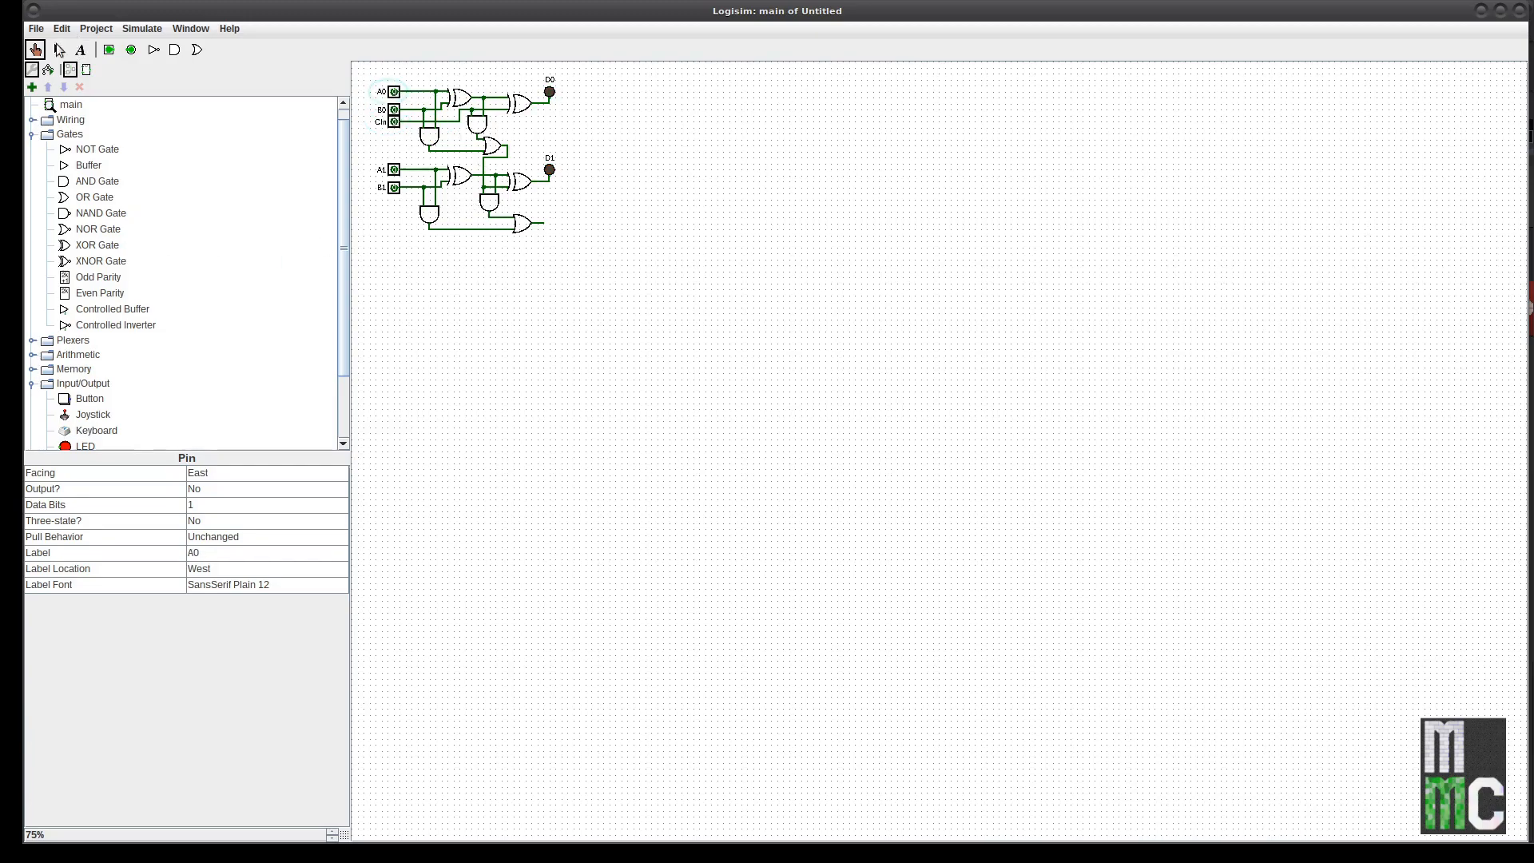
left_click(59, 49)
Step: Copy the second adder stage and paste the copies stacked below it
left_click_drag(366, 154, 582, 243)
key("ctrl+c")
key("ctrl+v")
left_click_drag(528, 190, 523, 435)
key("ctrl+v")
key("ctrl+v")
key("ctrl+v")
left_click_drag(523, 189, 523, 692)
key("ctrl+v")
key("ctrl+v")
left_click(717, 523)
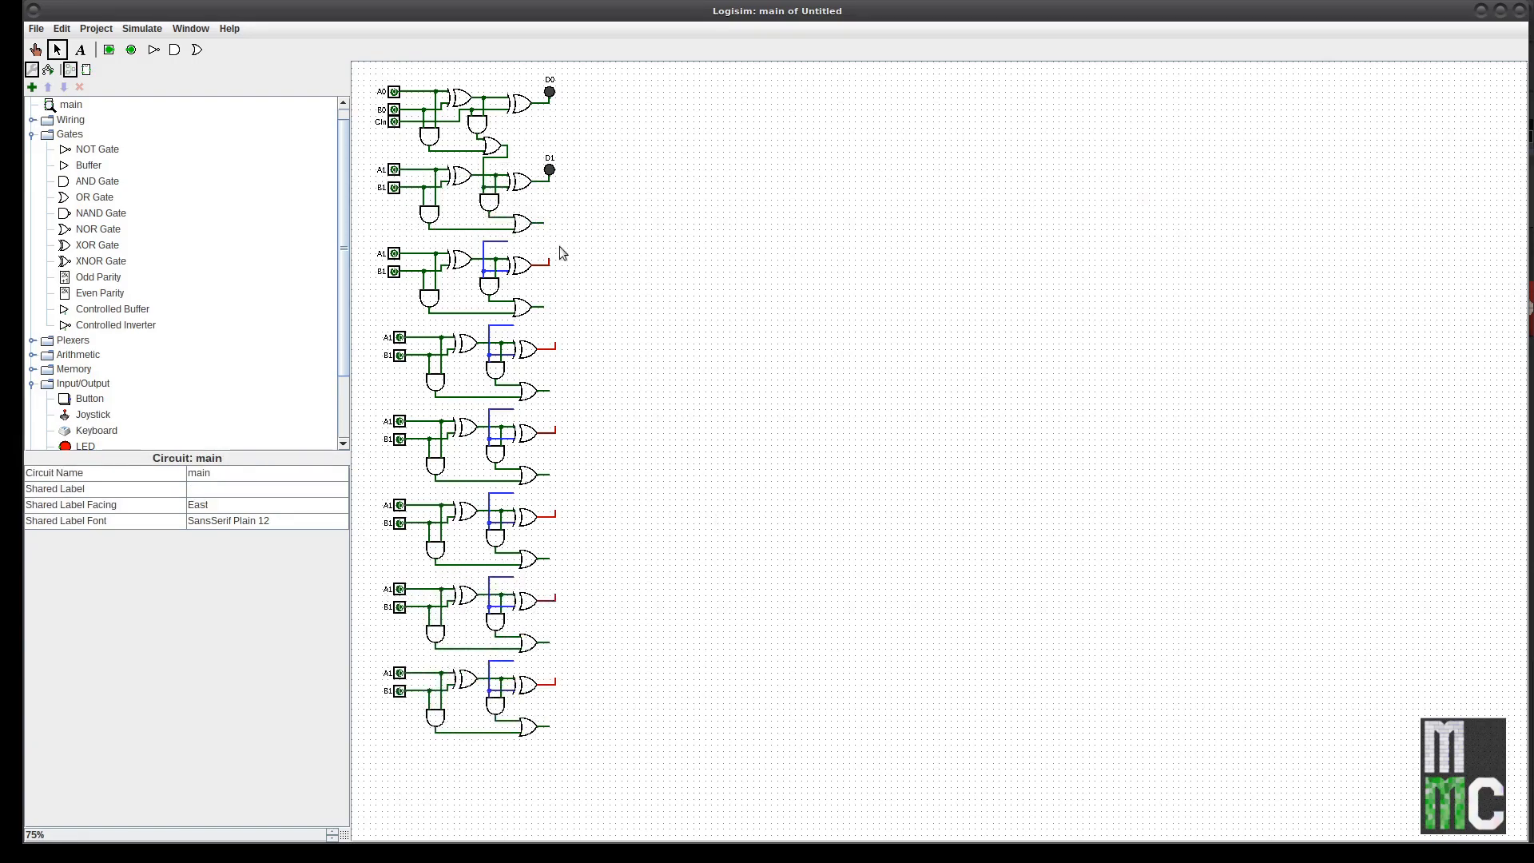
Step: Paste copies of the D1 output LED onto the new lower stages
left_click(549, 169)
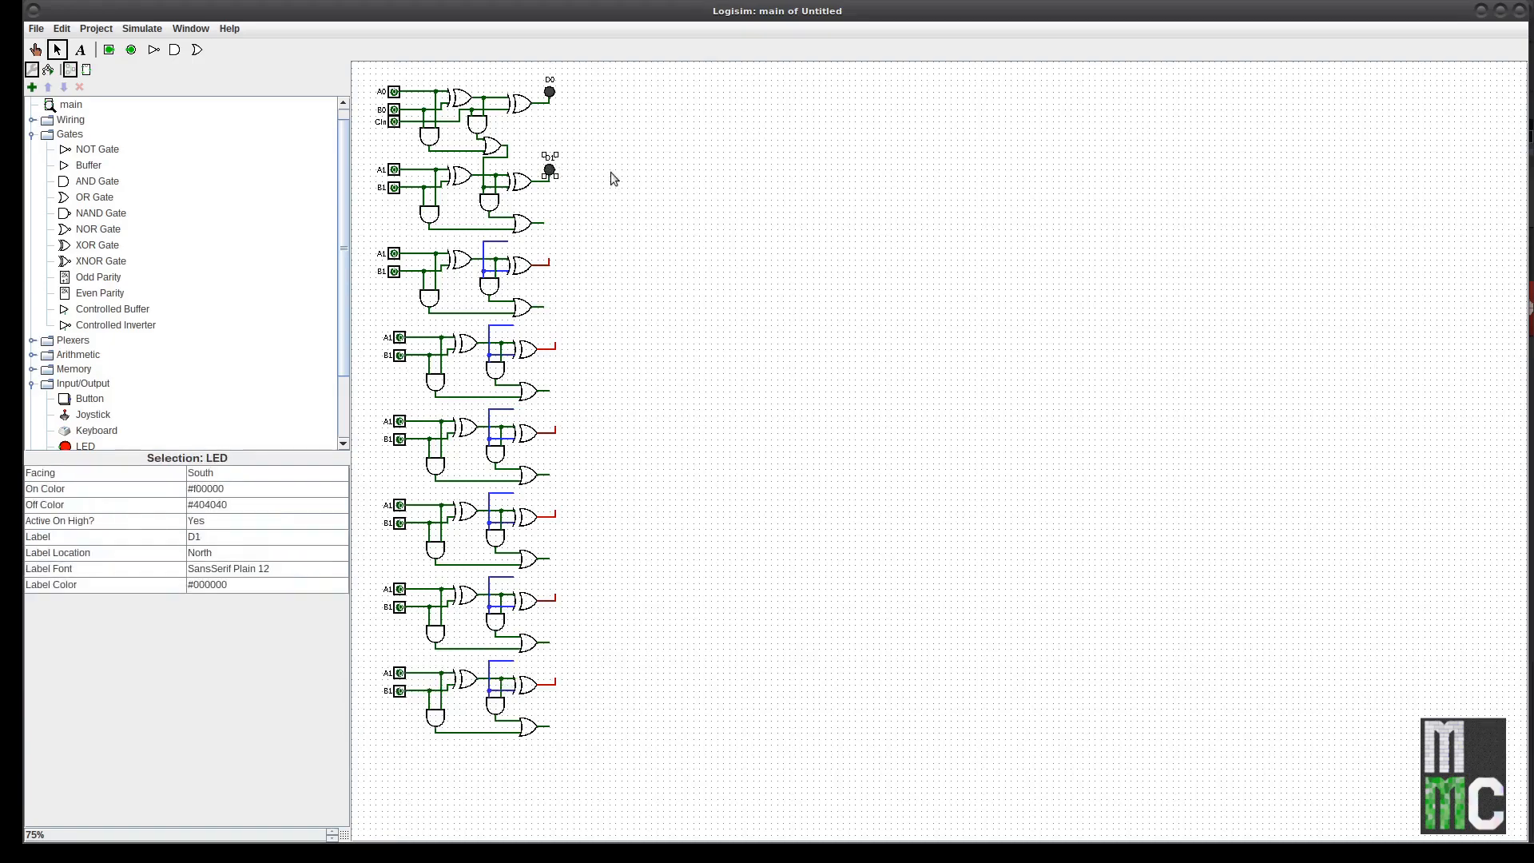
left_click_drag(628, 339, 542, 71)
key("ctrl+v")
left_click(564, 313)
left_click_drag(559, 179, 558, 510)
key("ctrl+v")
key("ctrl+v")
left_click_drag(557, 180, 556, 689)
Step: Renumber the new stages' LED labels so the outputs read D2 through D7
left_click(589, 253)
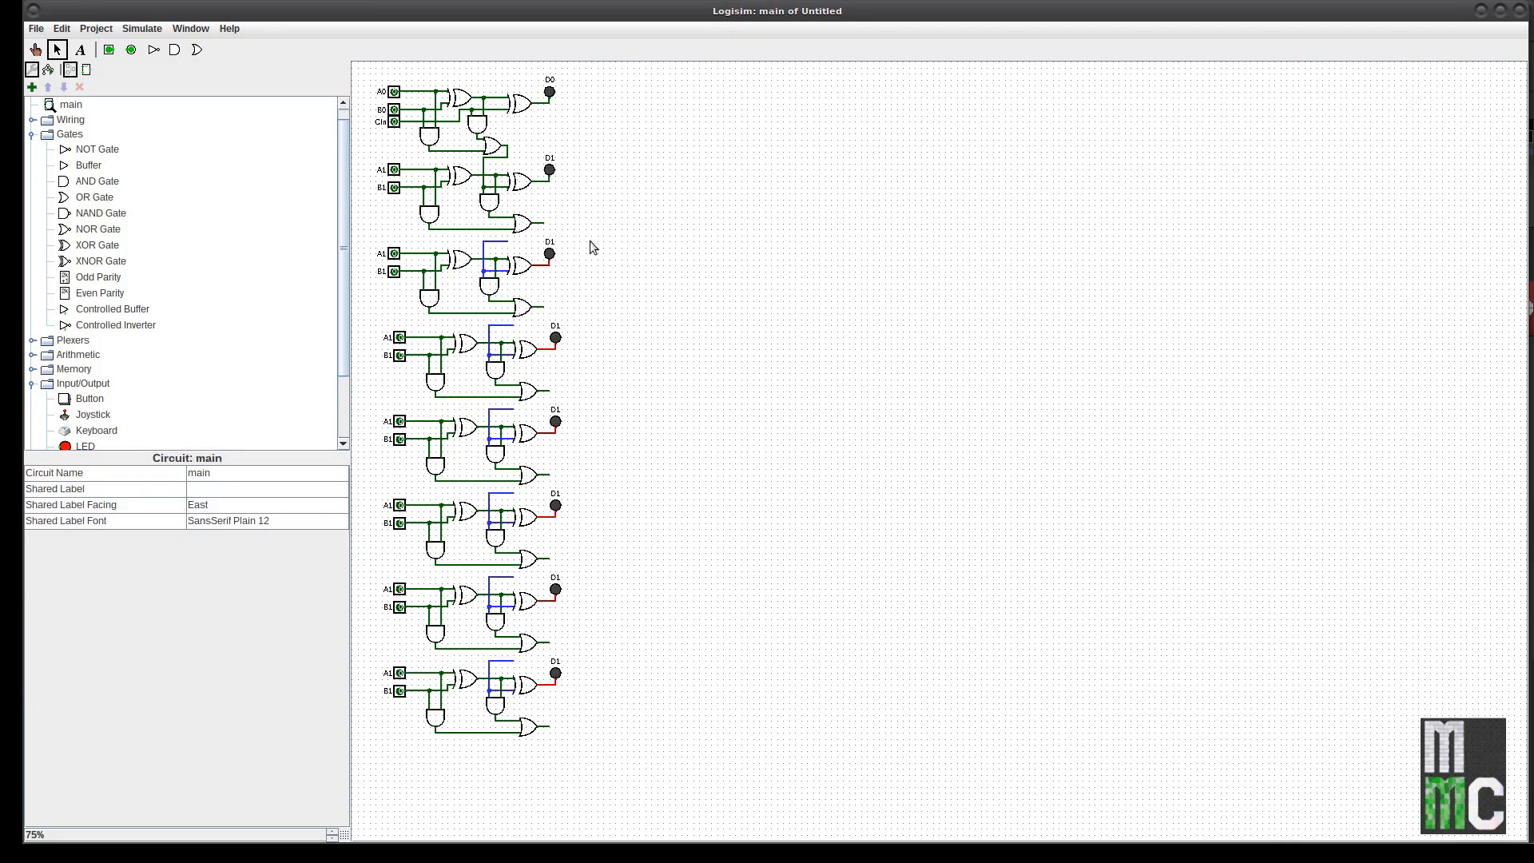
left_click(550, 256)
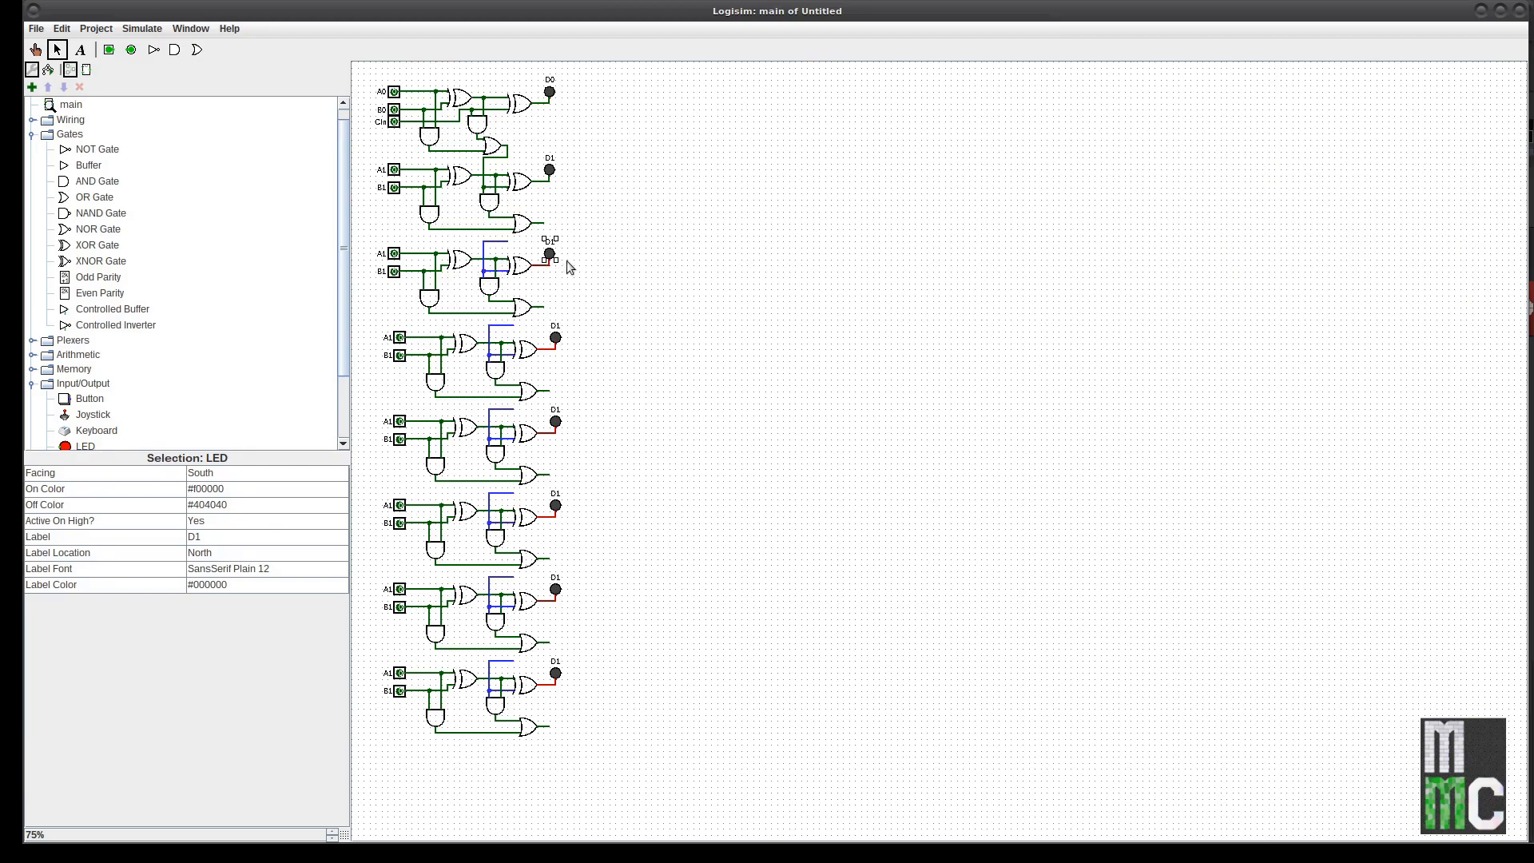
left_click(228, 537)
key("BackSpace")
type("2")
key("Return")
left_click(555, 338)
left_click(259, 535)
key("BackSpace")
type("2")
key("Return")
left_click(555, 421)
left_click(216, 536)
key("BackSpace")
type("4")
key("Return")
left_click(555, 506)
left_click(217, 535)
key("BackSpace")
Step: Relabel the third to sixth stages' input pins with bit numbers 2 through 5
key("BackSpace")
type("7")
key("Return")
left_click(394, 254)
left_click(228, 507)
left_click(240, 553)
key("BackSpace")
type("2")
left_click(399, 338)
left_click(221, 554)
key("BackSpace")
type("3")
key("Return")
left_click(399, 356)
left_click(233, 554)
key("BackSpace")
left_click(399, 506)
left_click(211, 552)
key("BackSpace")
type("5")
key("Return")
left_click(399, 524)
left_click(242, 553)
Step: Relabel the seventh and eighth stages' input pins as A6/B6 and A7
key("BackSpace")
left_click(399, 607)
left_click(216, 553)
key("BackSpace")
type("5")
key("Return")
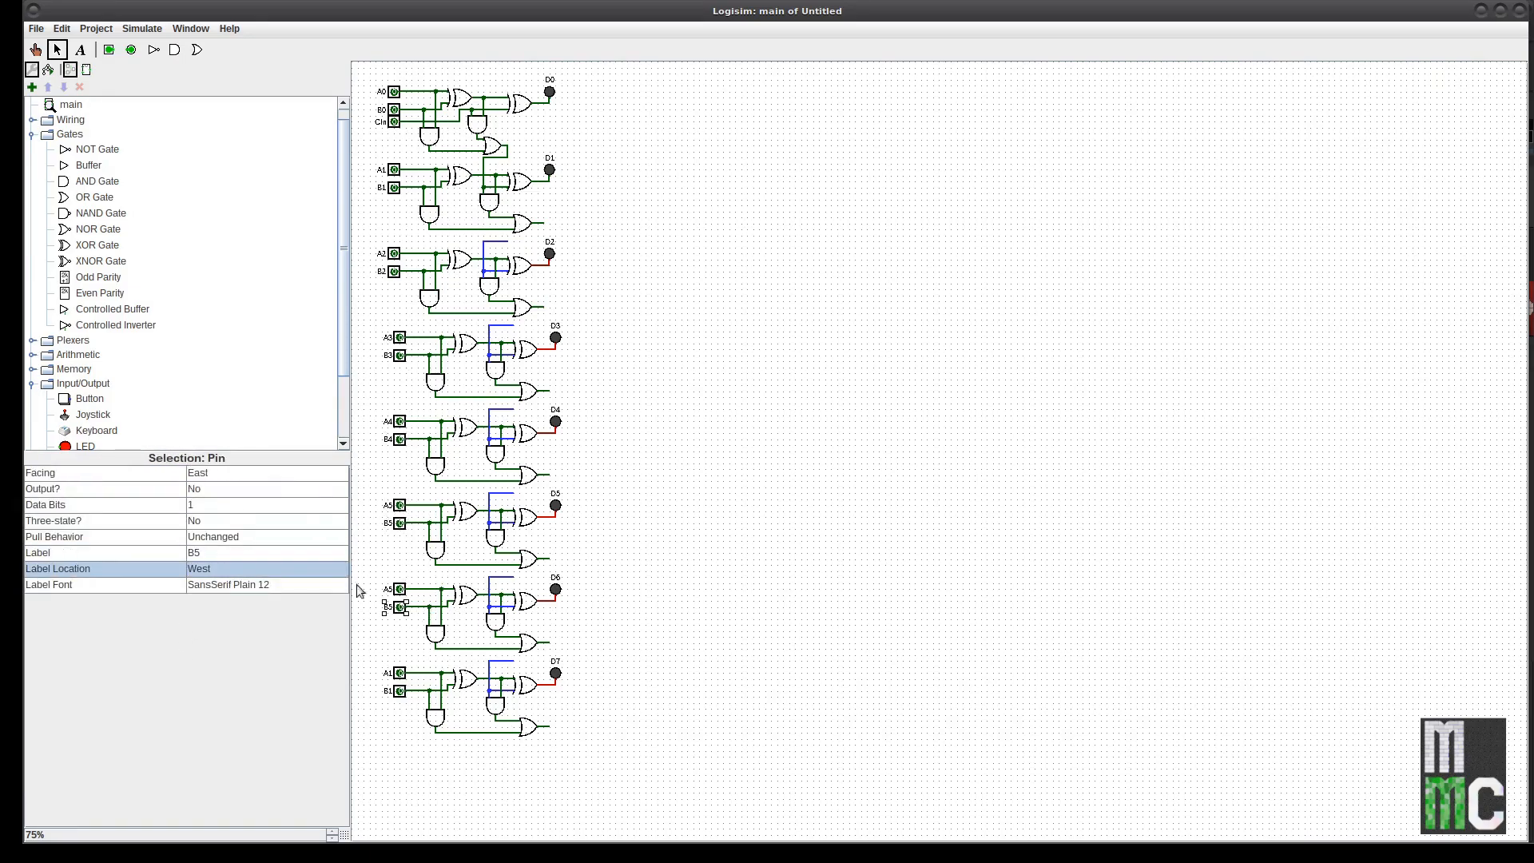
left_click(211, 553)
key("BackSpace")
type("6")
left_click(216, 553)
key("BackSpace")
type("7")
left_click(401, 690)
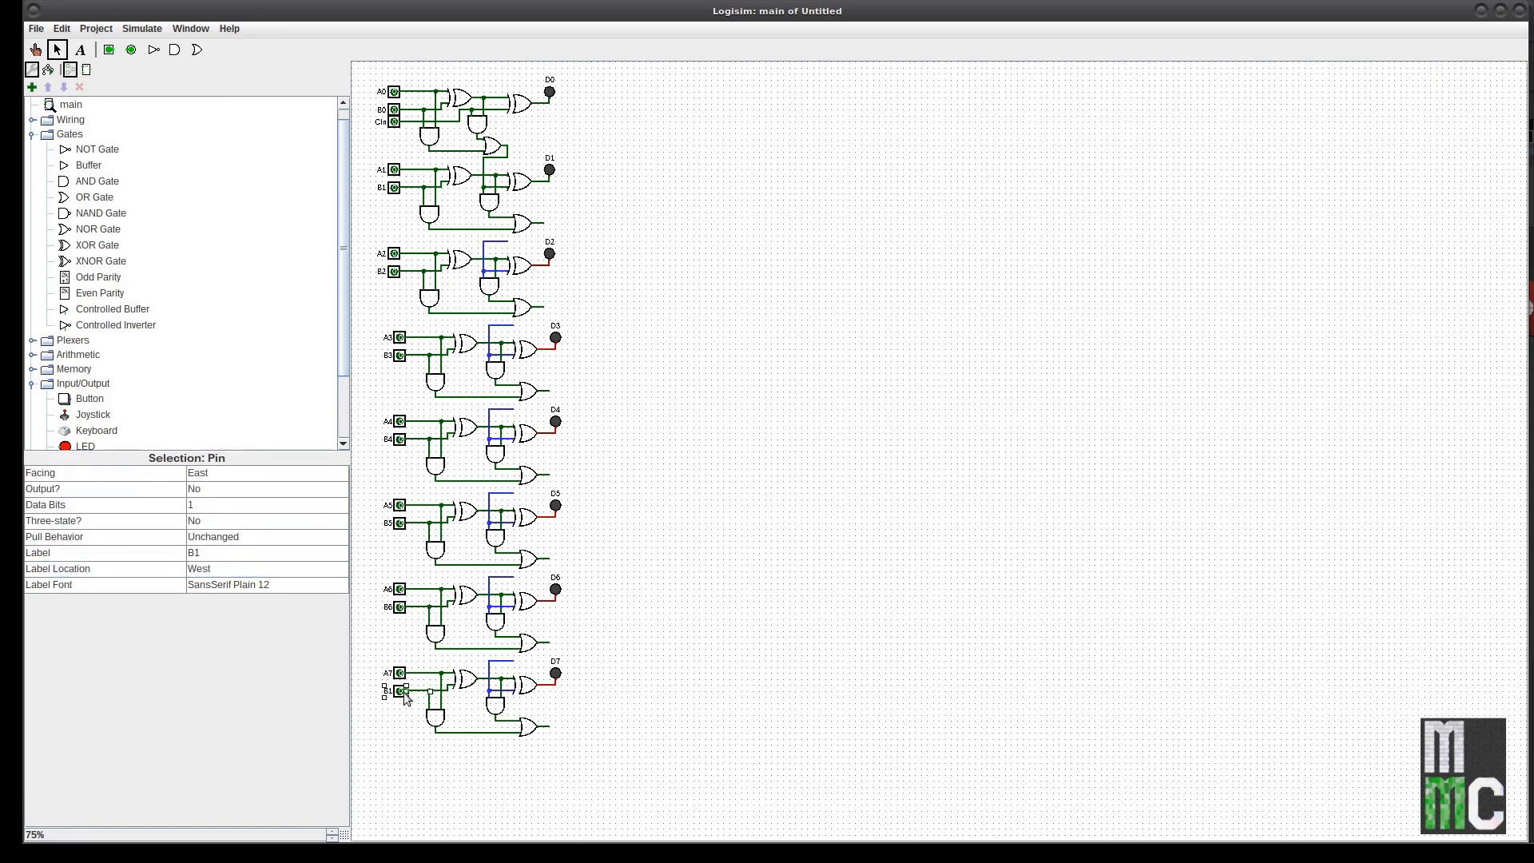
left_click(215, 553)
key("BackSpace")
type("7")
left_click(843, 502)
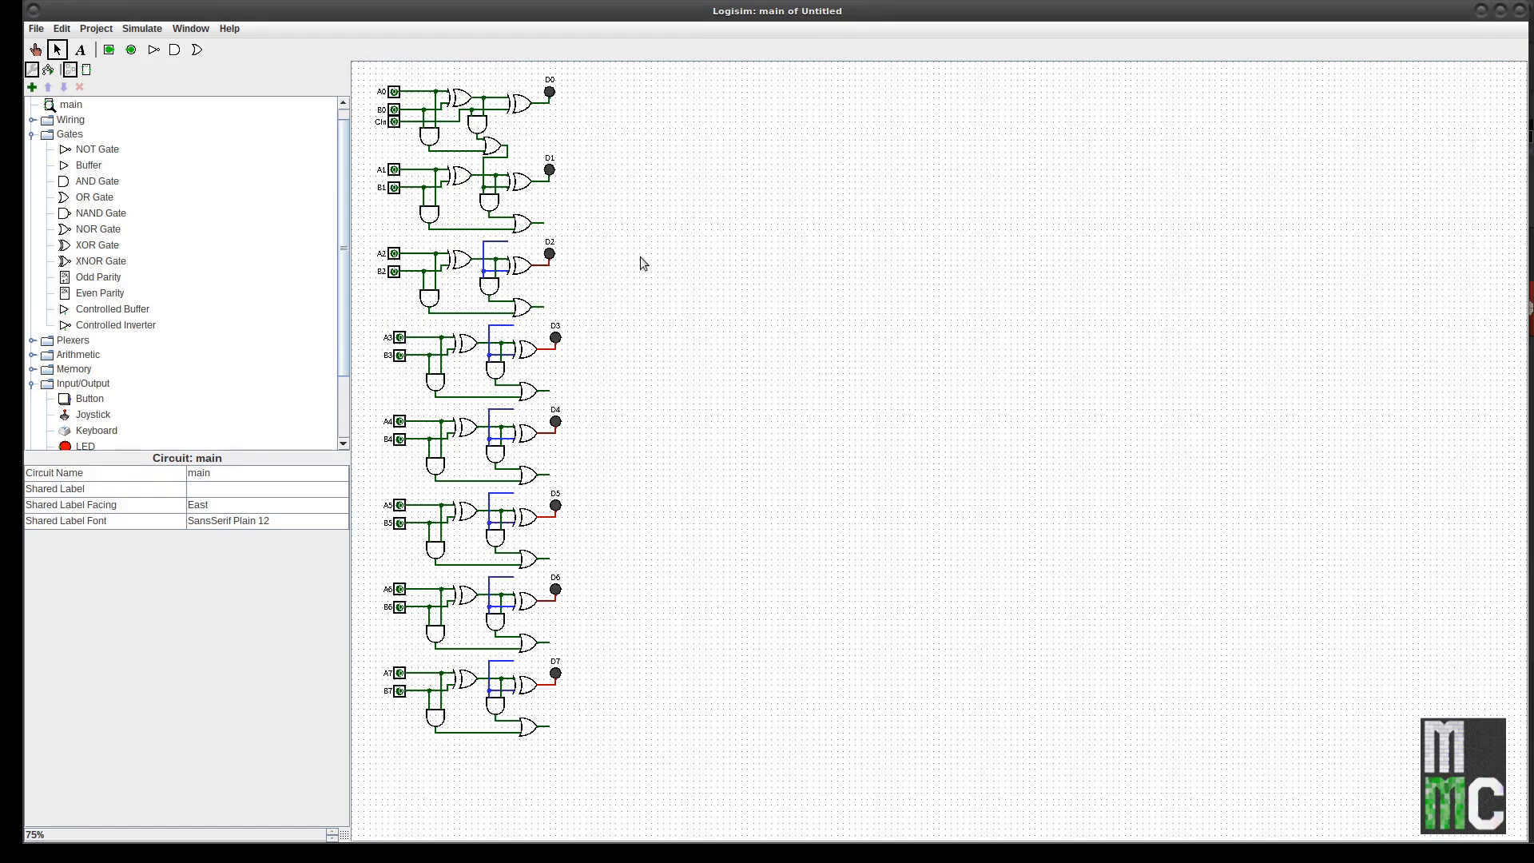
Step: Shift the second to fourth stages' carry OR gates left and delete the leftover carry stubs
left_click_drag(524, 226, 503, 224)
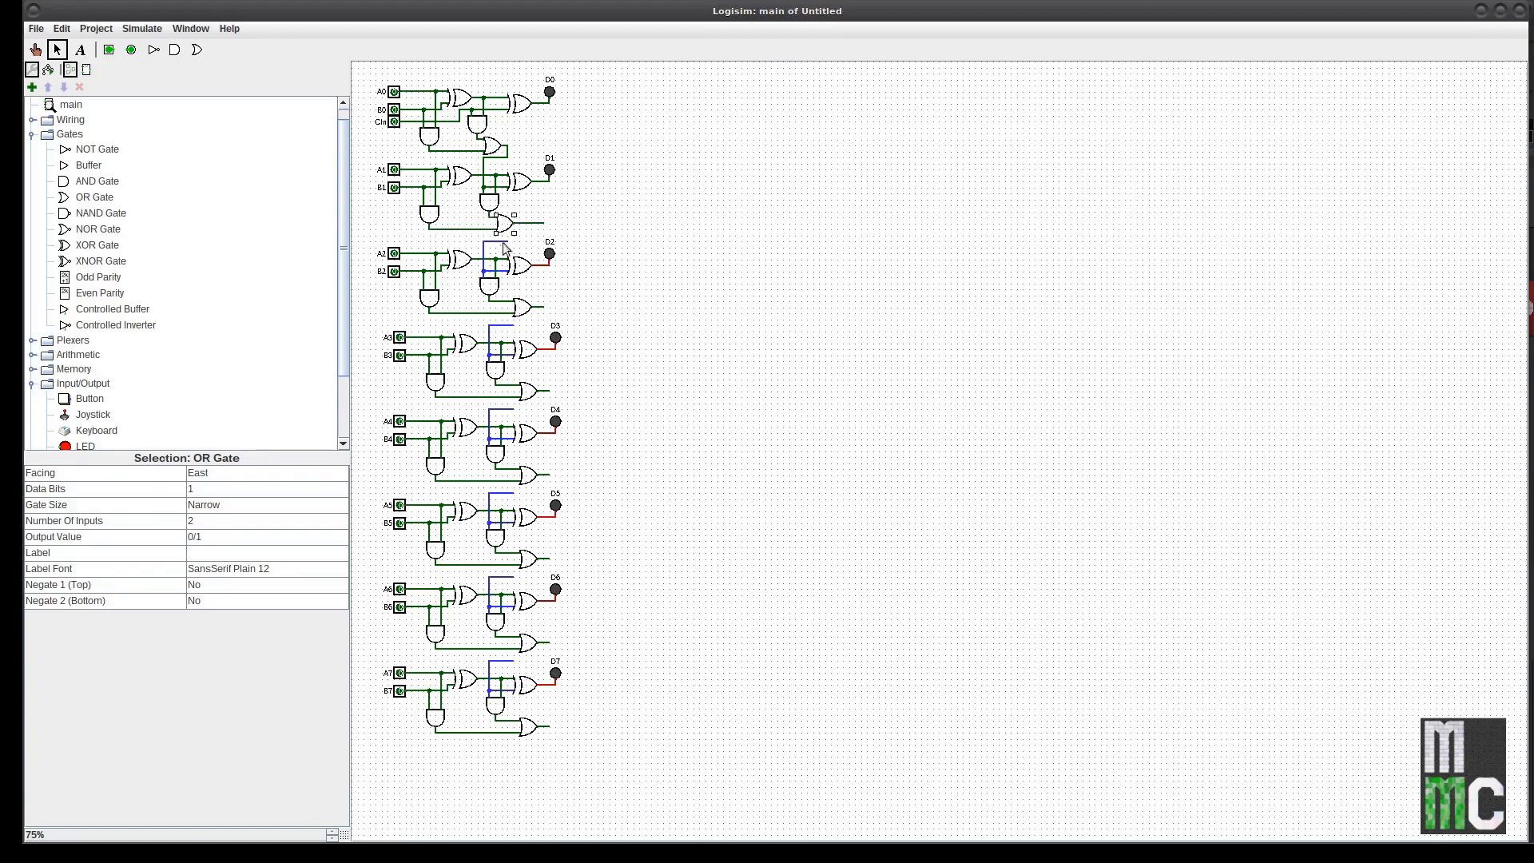
mouse_move(526, 310)
left_mouse_down()
mouse_move(506, 310)
mouse_move(519, 307)
left_mouse_up()
left_click(531, 308)
key("Delete")
left_click_drag(527, 391, 510, 392)
left_click_drag(513, 408, 548, 392)
left_click(536, 391)
key("Delete")
Step: Wire the fifth to seventh stages' carry-outs into the next adders, removing leftover stubs
left_click_drag(533, 477, 524, 476)
left_click_drag(525, 475, 548, 475)
left_click_drag(514, 577, 524, 576)
left_click_drag(528, 560, 509, 559)
left_click_drag(525, 577, 525, 559)
left_click(535, 559)
key("Delete")
left_click_drag(528, 642, 531, 642)
left_click(536, 642)
key("Delete")
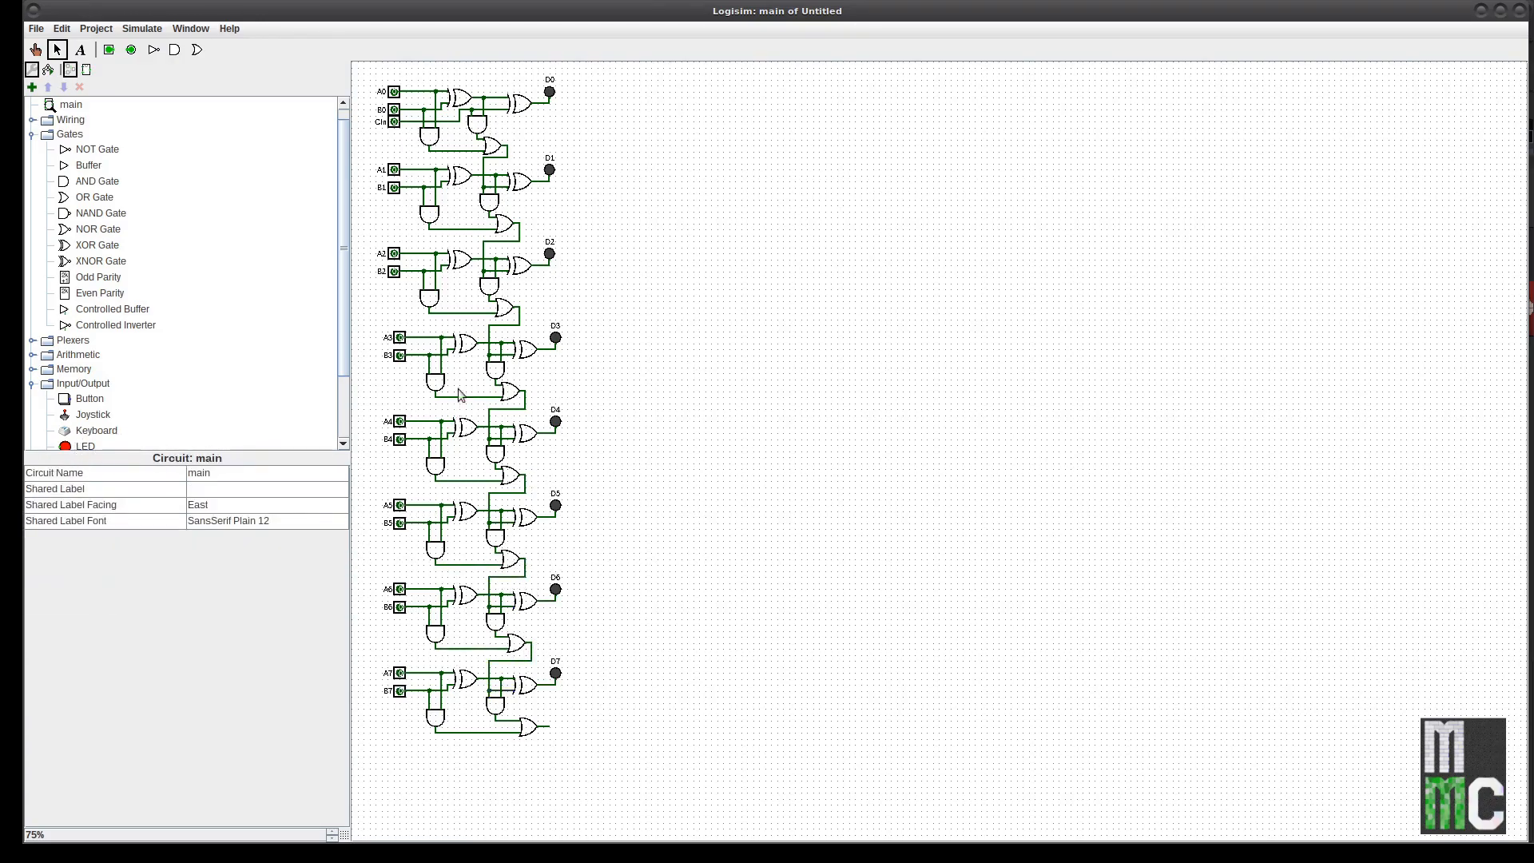
Step: Connect the first and second stages' carry-outs onward and wire the CIn pin
left_click_drag(500, 154, 501, 158)
left_click_drag(517, 230, 519, 242)
left_click_drag(397, 119, 429, 120)
Step: Place an LED at the final carry output and label it COut
left_click(67, 447)
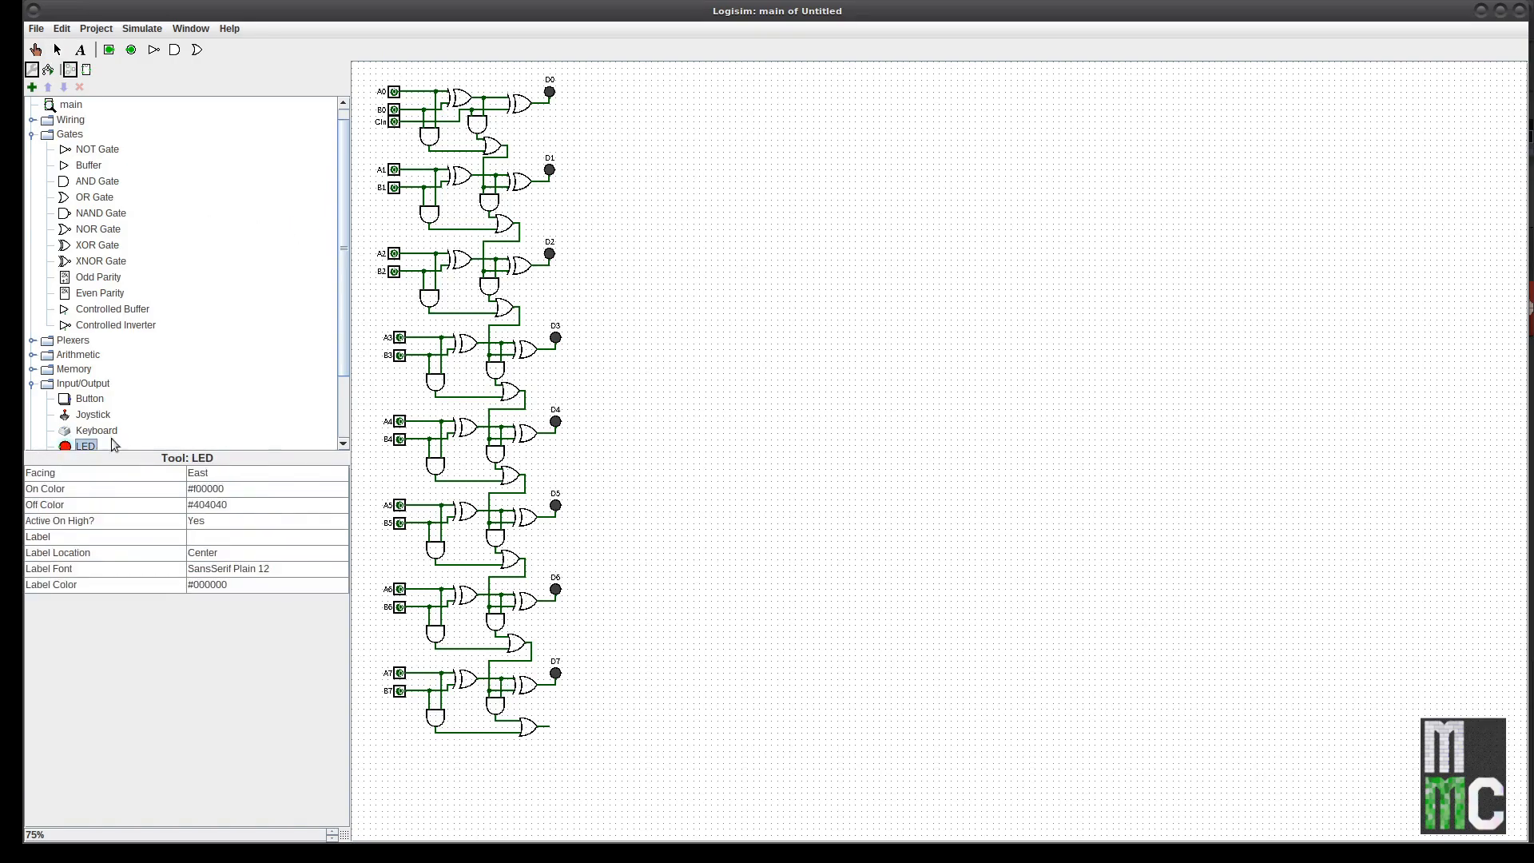
left_click(561, 731)
left_click(211, 538)
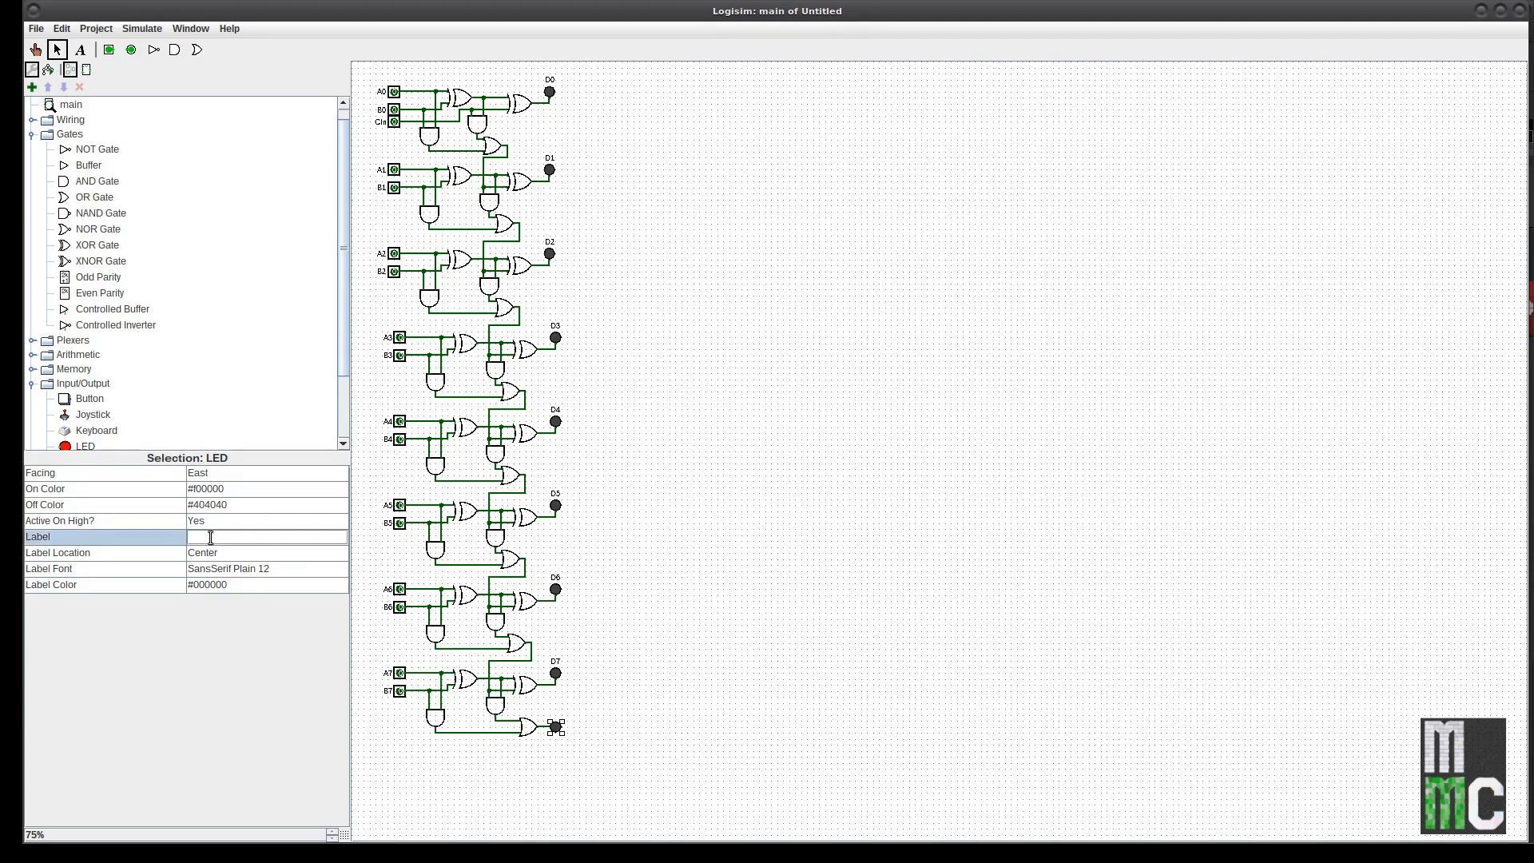
type("COut")
key("Return")
left_click(581, 693)
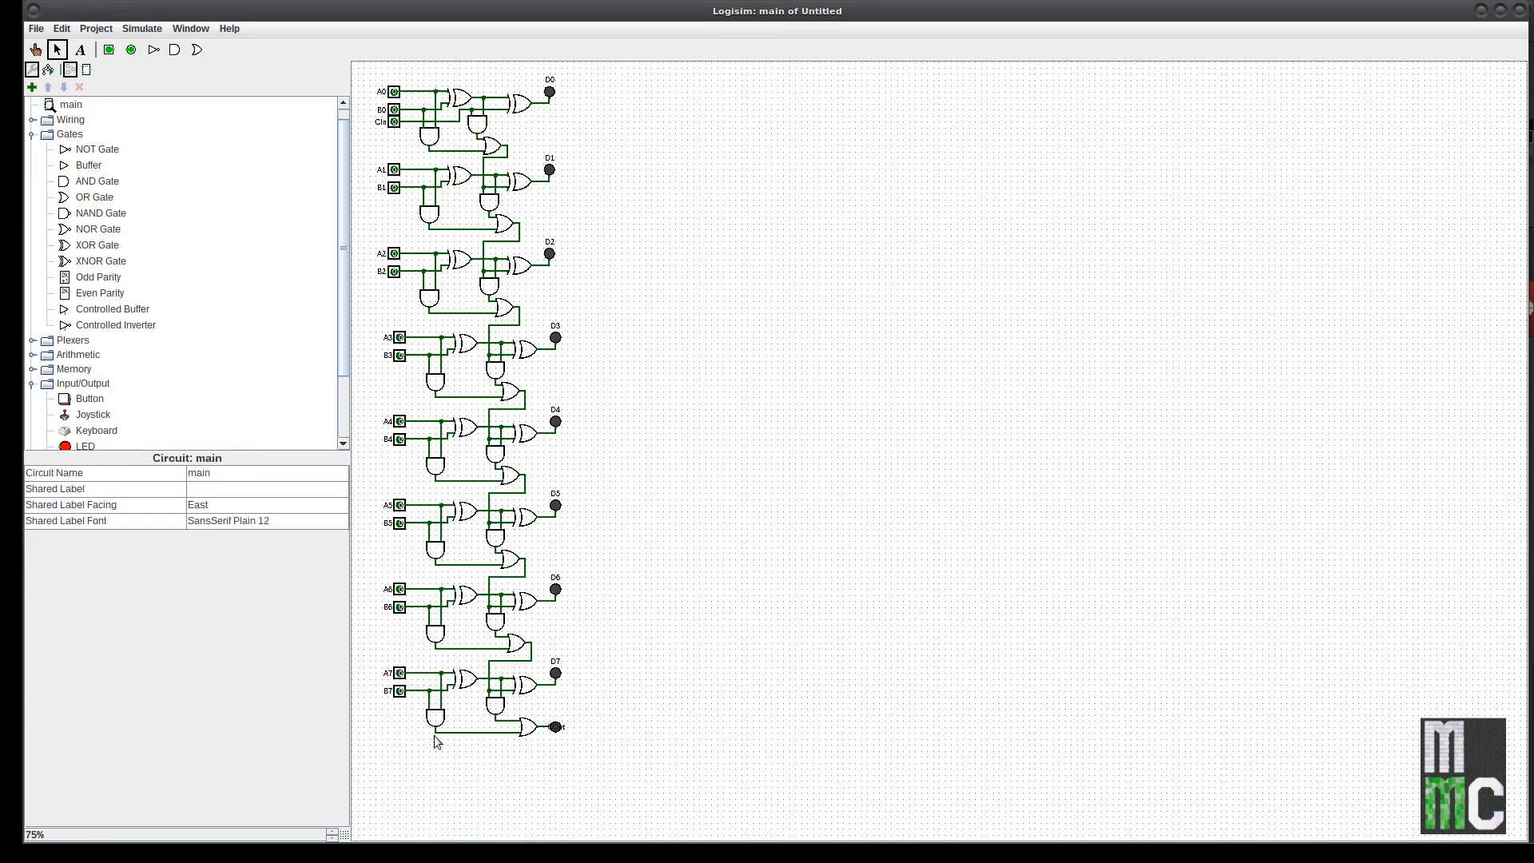
Step: Shift the COut LED slightly right and set its label location to South
left_click(551, 728)
left_click(226, 553)
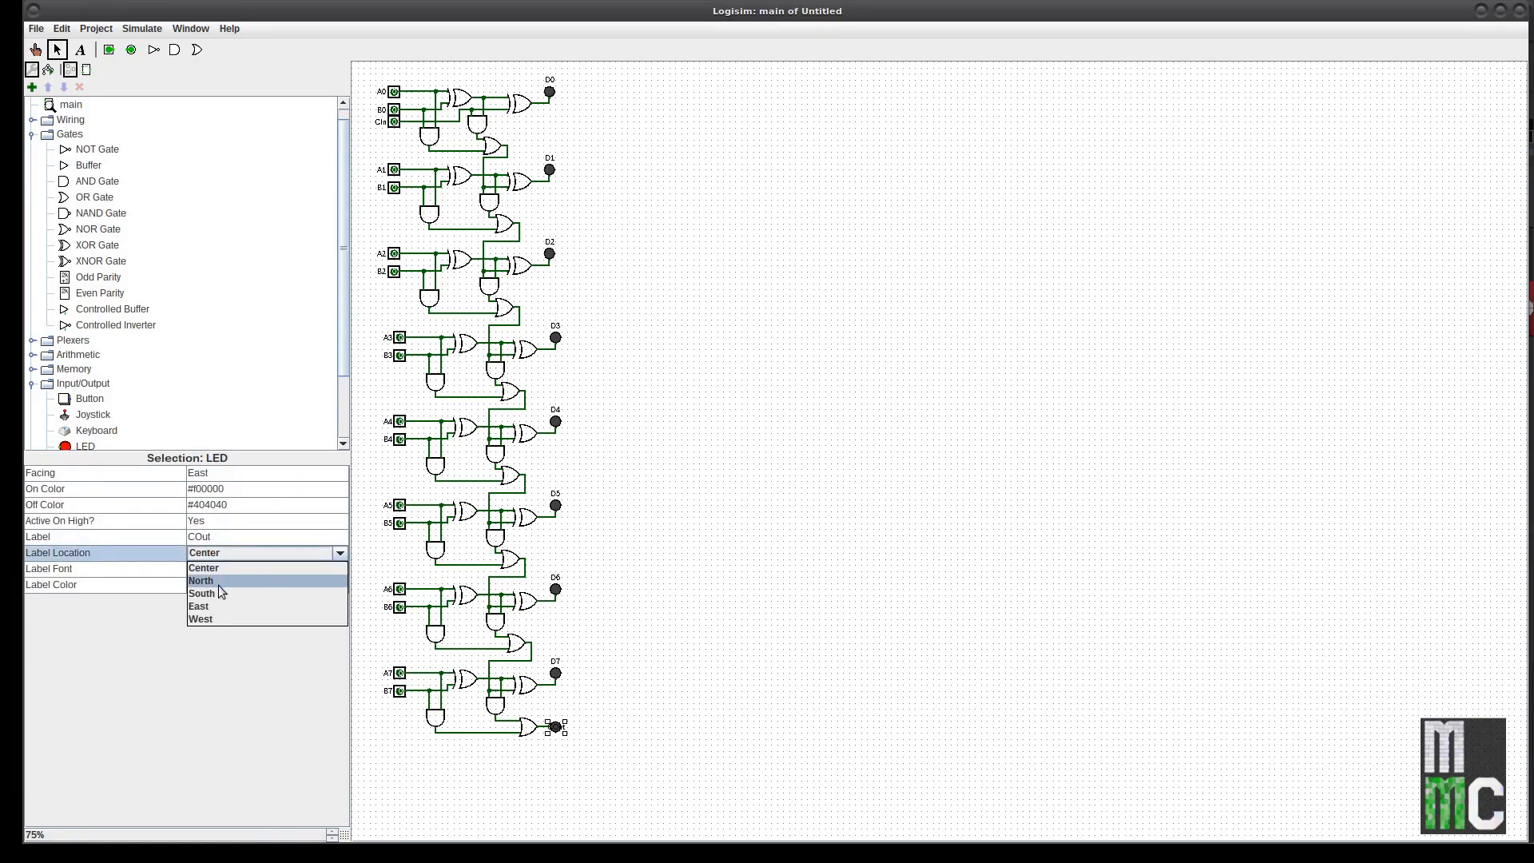
left_click(214, 599)
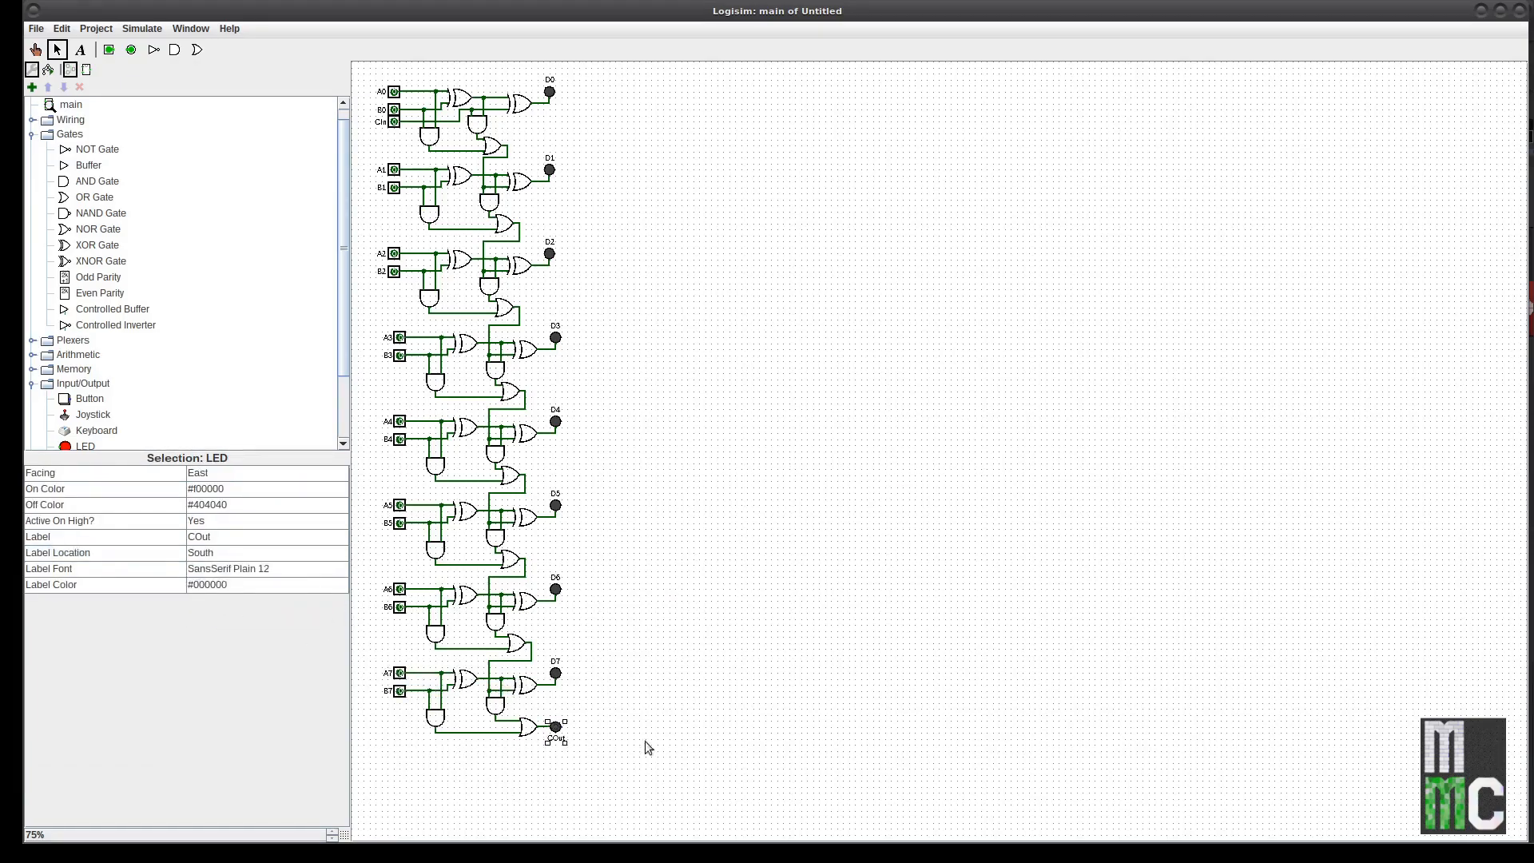
left_click_drag(557, 732, 589, 731)
left_click(604, 735)
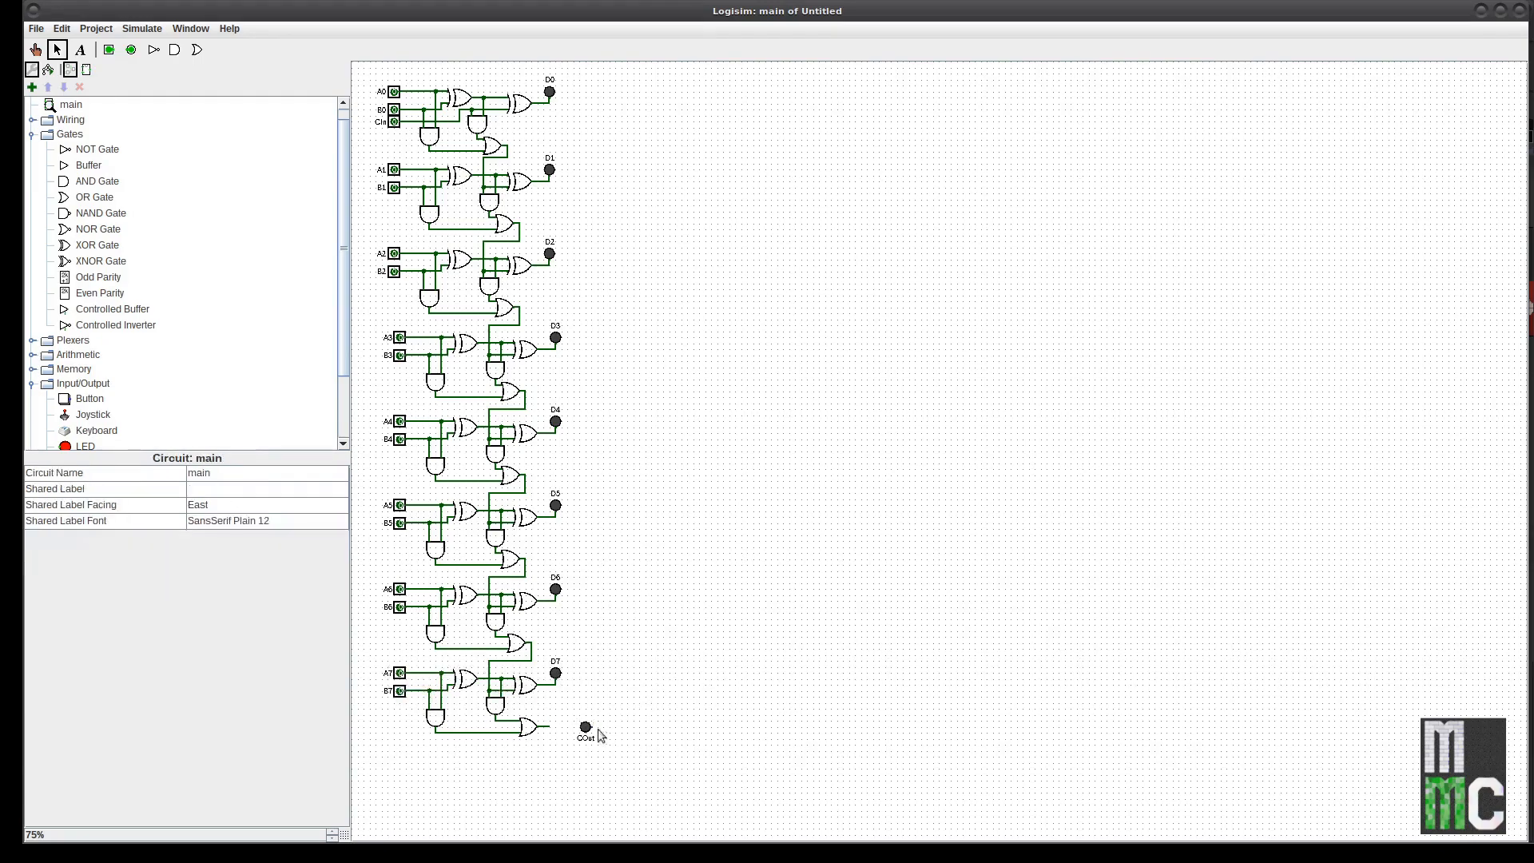
left_click(586, 731)
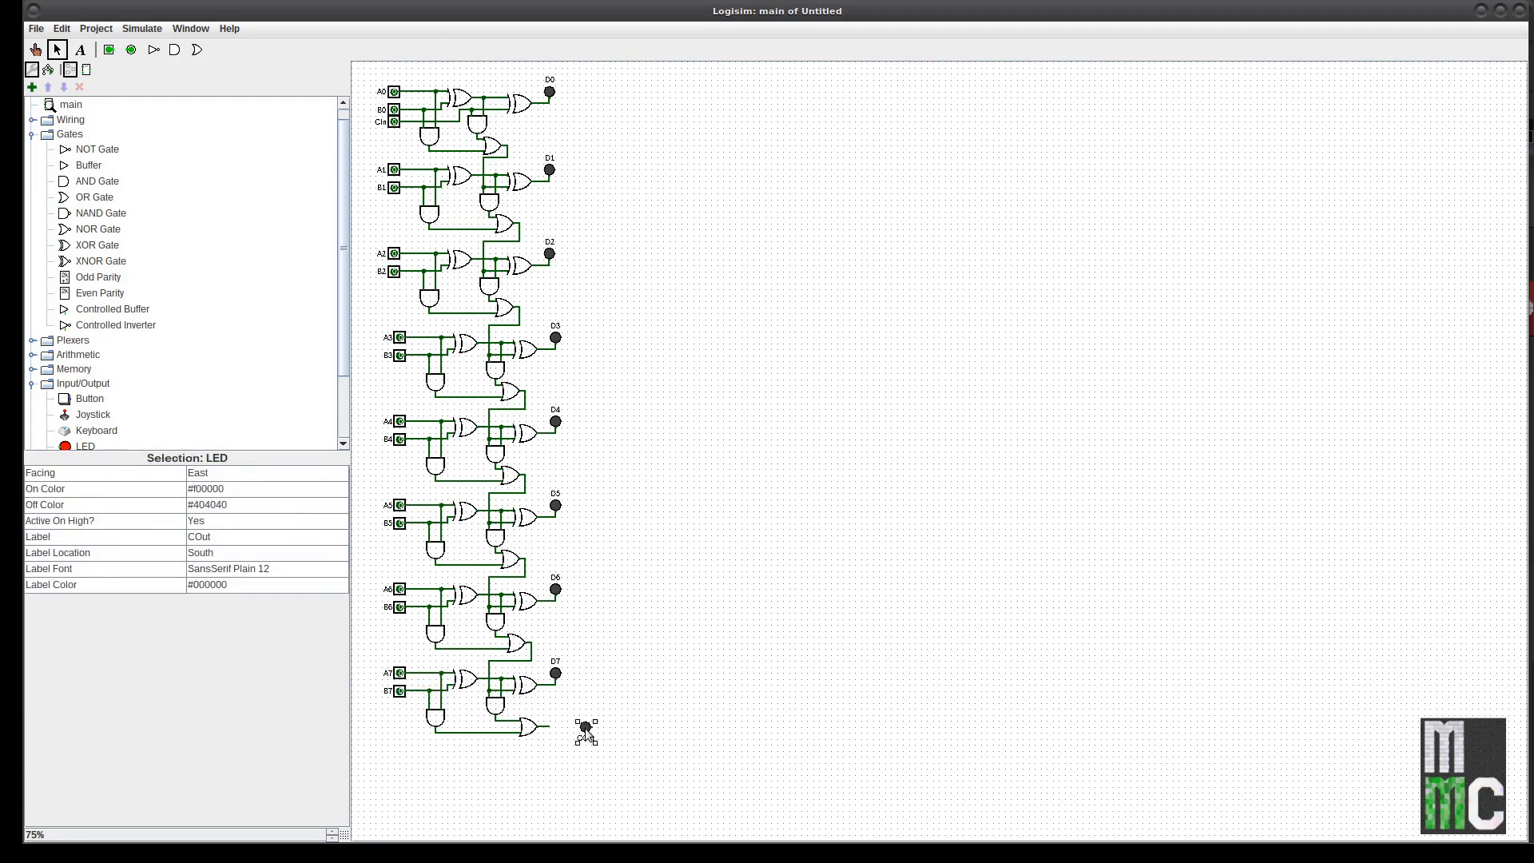
left_click(228, 553)
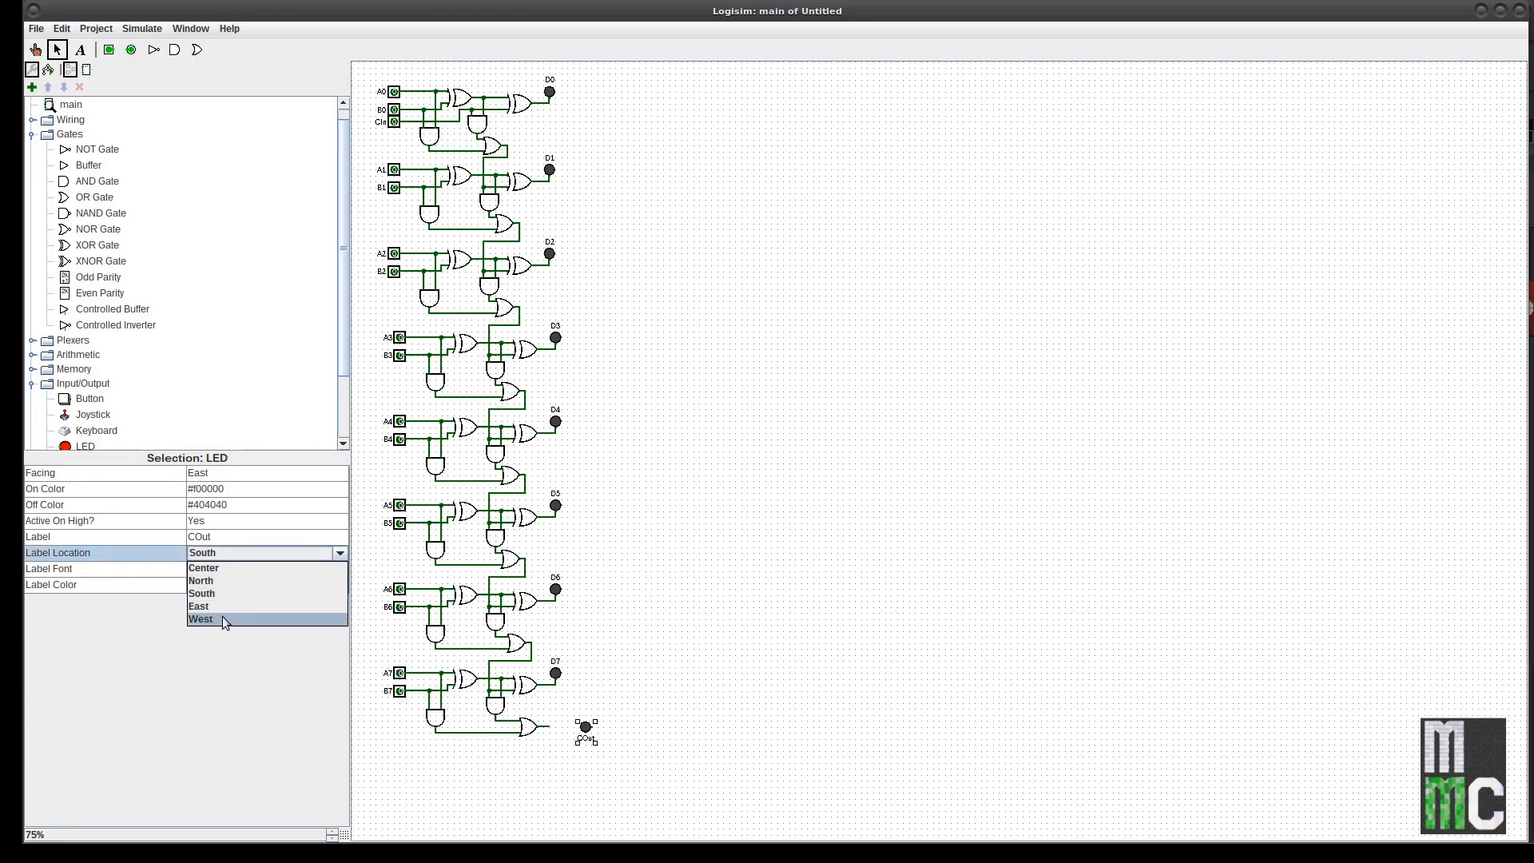
left_click(222, 616)
left_click(238, 550)
left_click(233, 592)
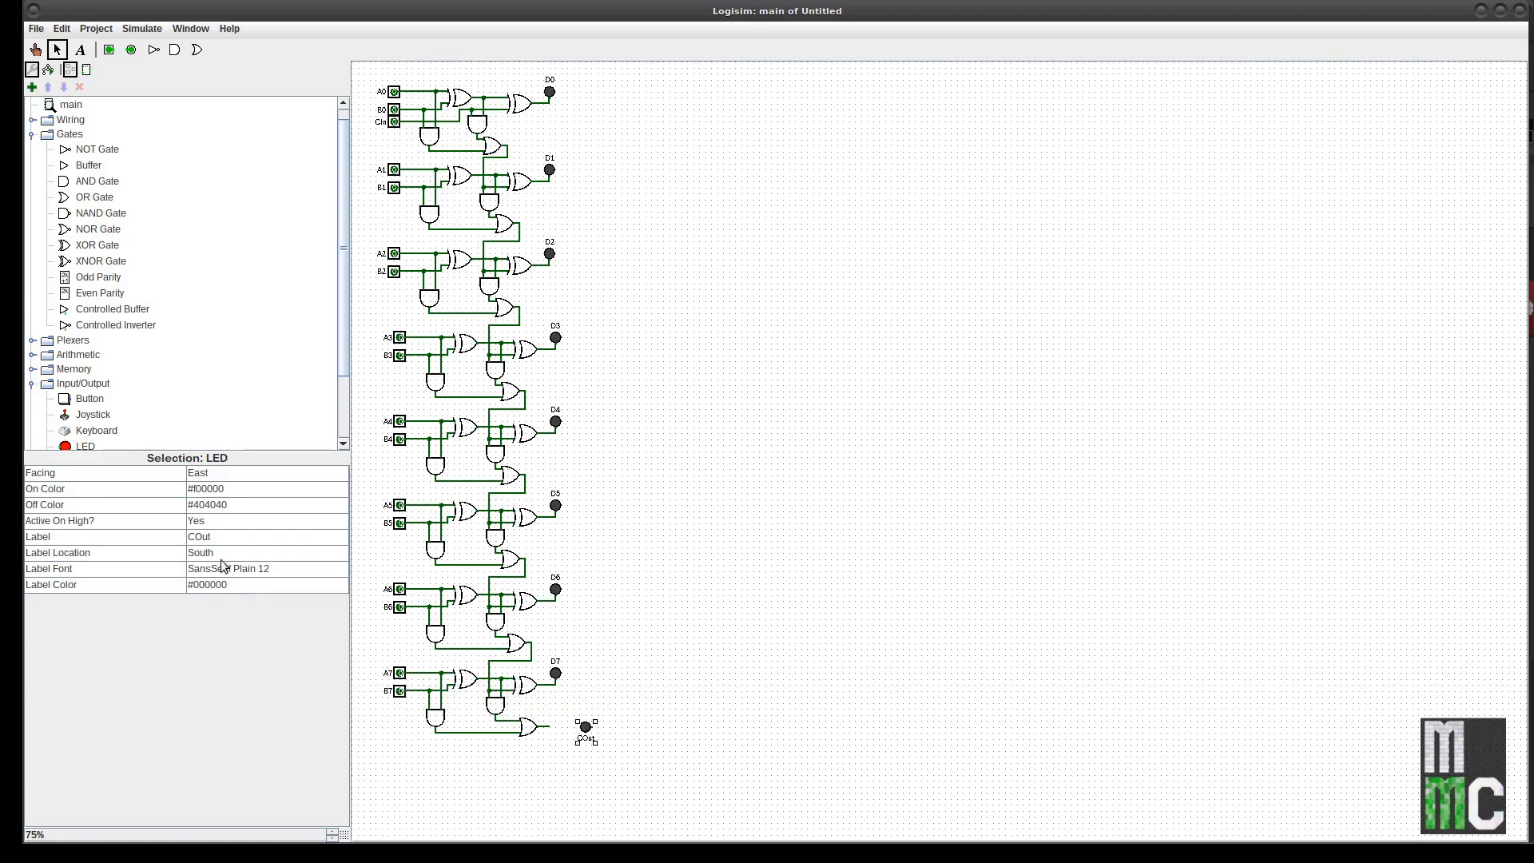
Step: Turn the COut LED to face west and wire it to the final OR gate output
left_click(228, 471)
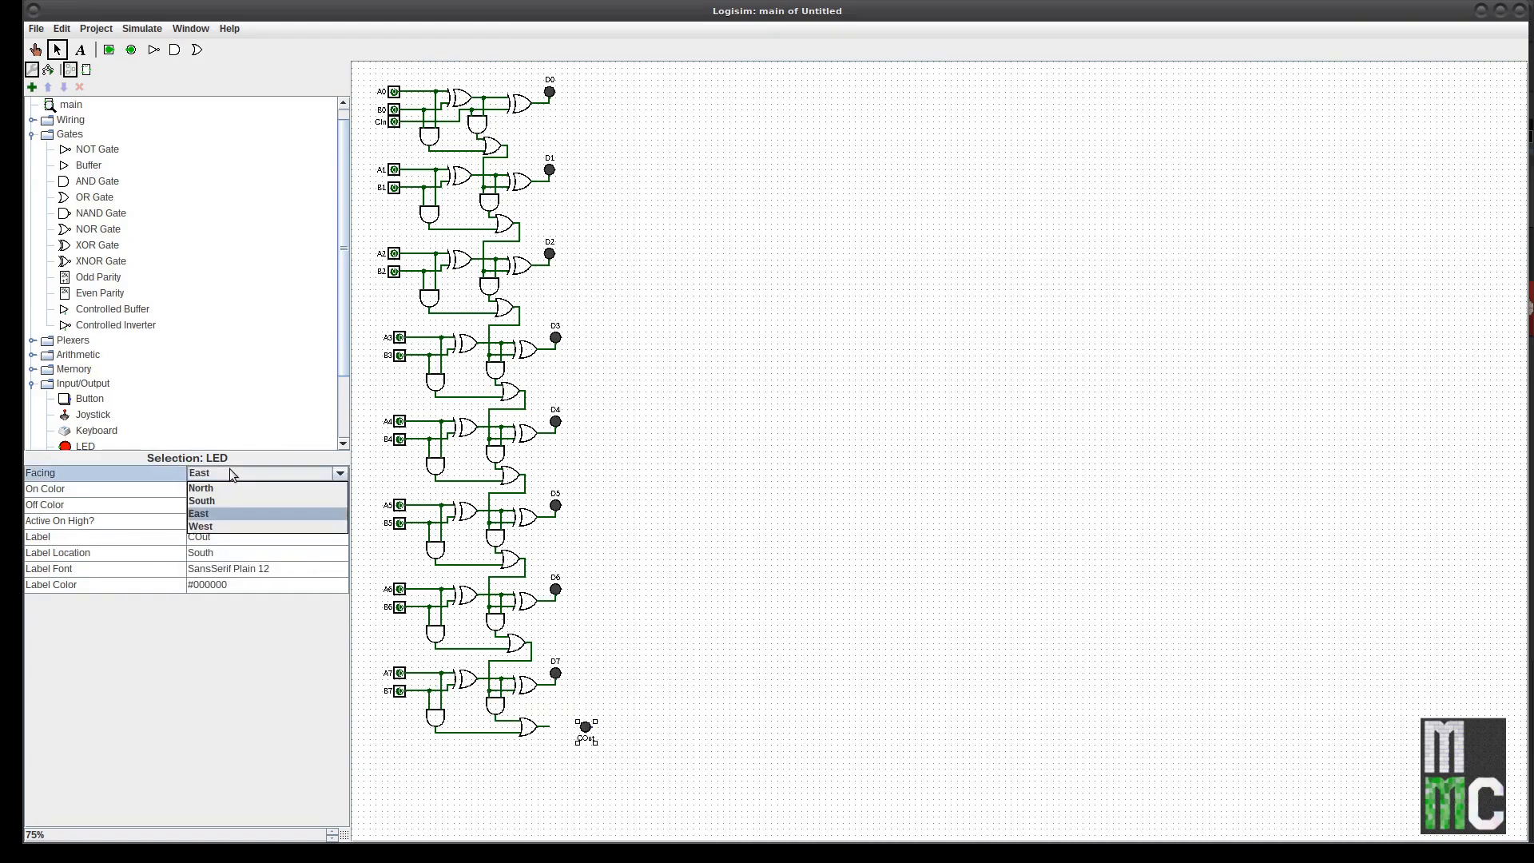
left_click(228, 524)
left_click_drag(590, 727, 549, 726)
left_click(705, 598)
left_click(36, 51)
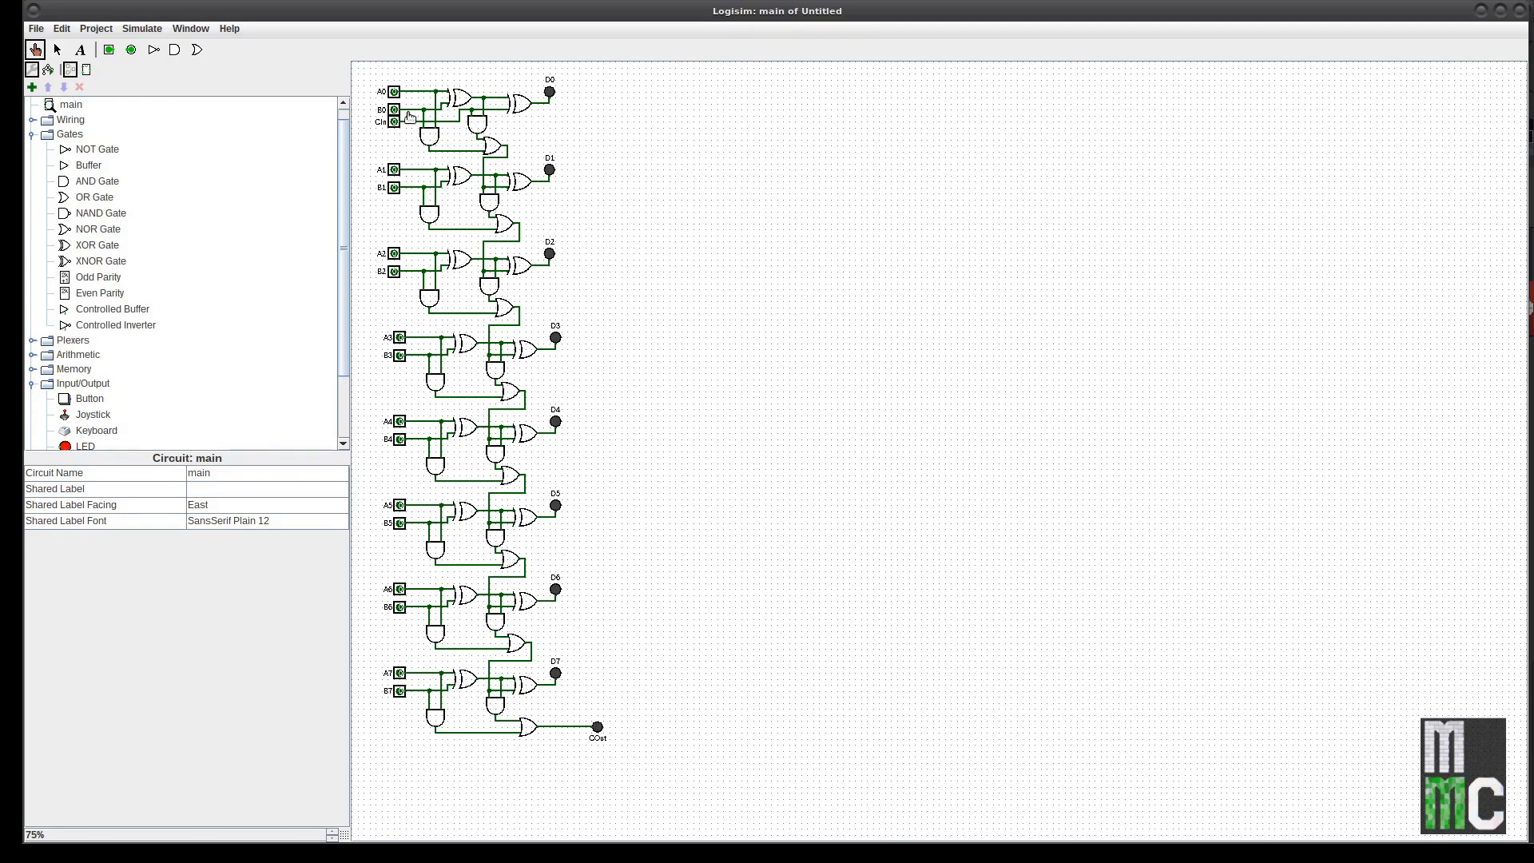
Step: Set inputs A0 through A7 to 1
left_click(393, 92)
left_click(394, 170)
left_click(394, 254)
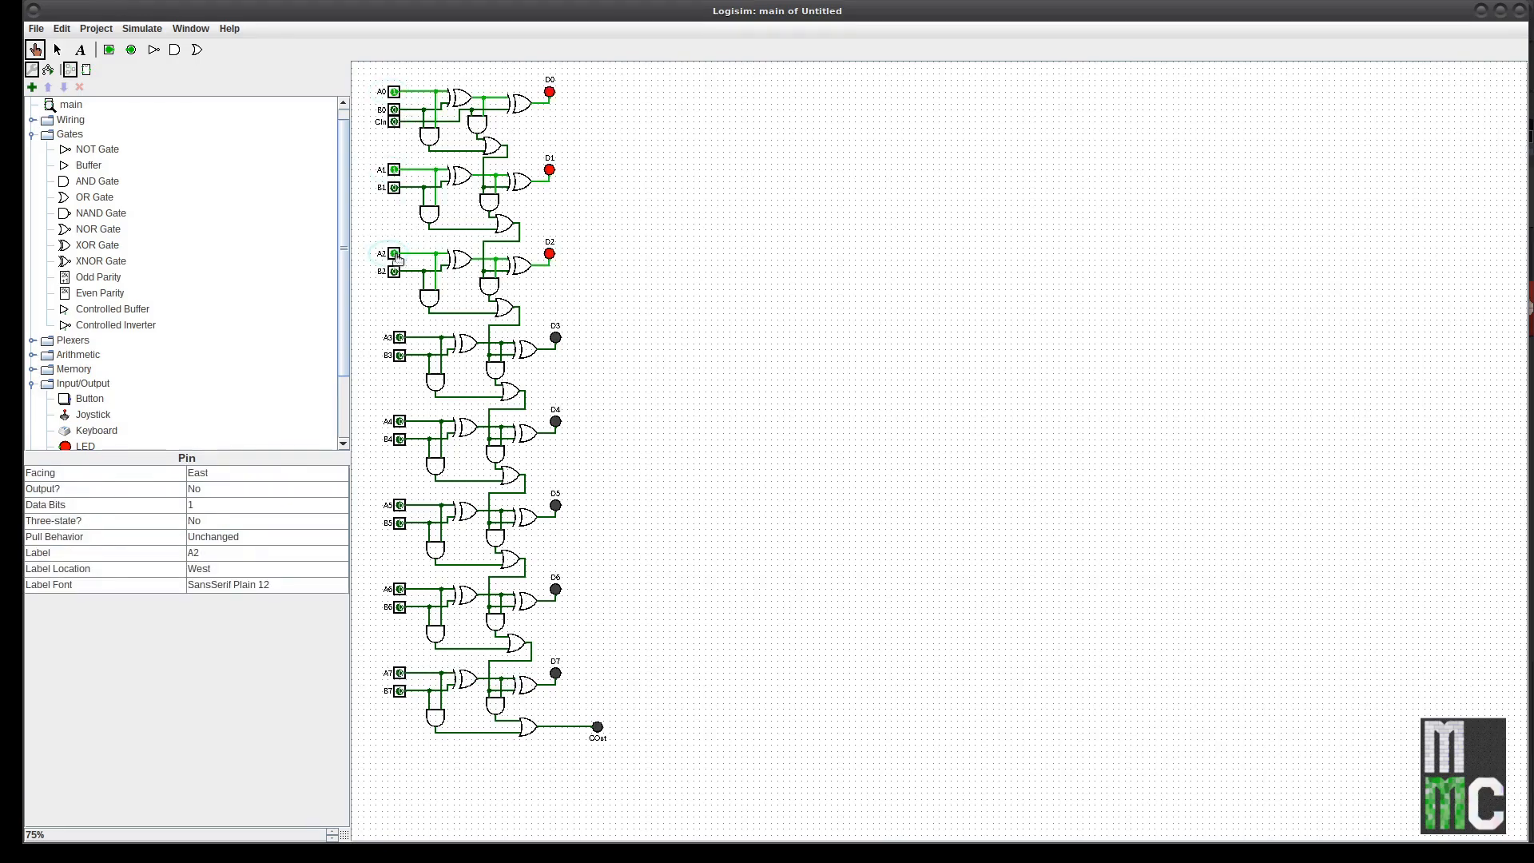
left_click(399, 338)
left_click(399, 421)
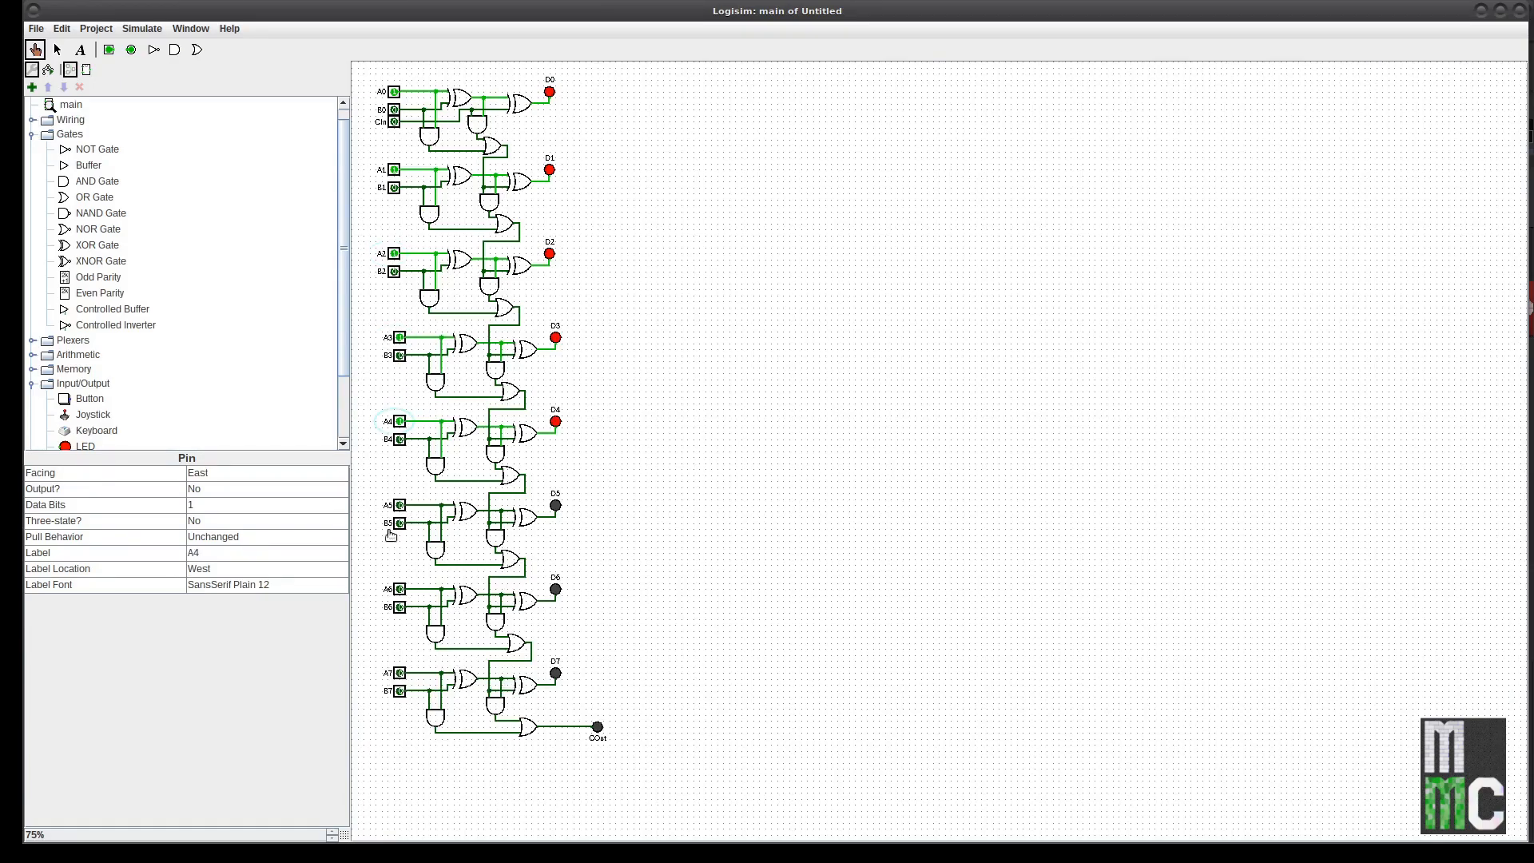
left_click(400, 506)
left_click(400, 590)
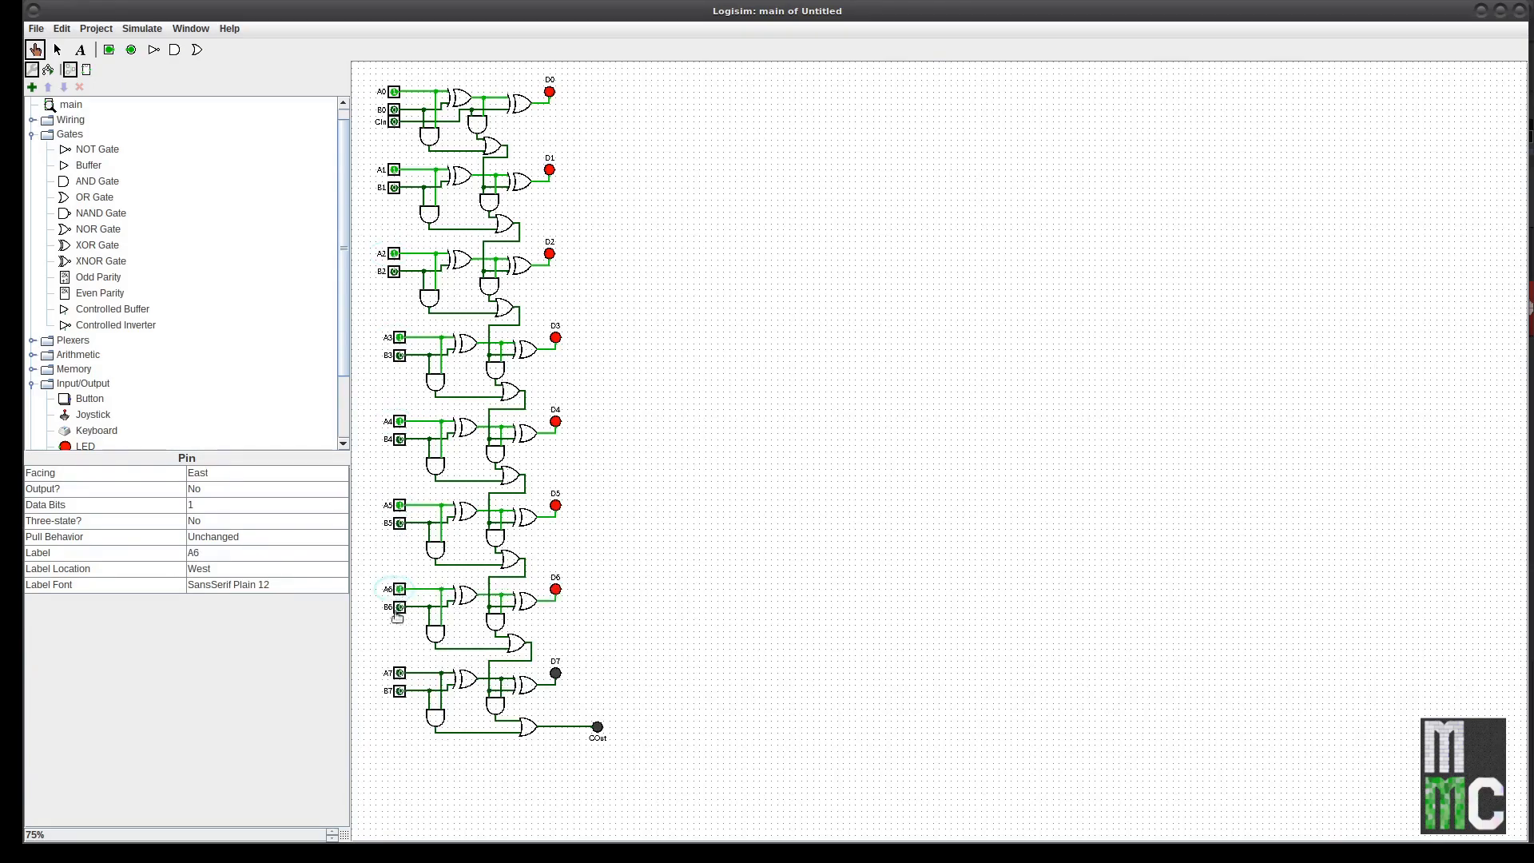
left_click(401, 673)
Step: Toggle B2 on and off to test the carry, then return A1 and A0 to 0
left_click(394, 273)
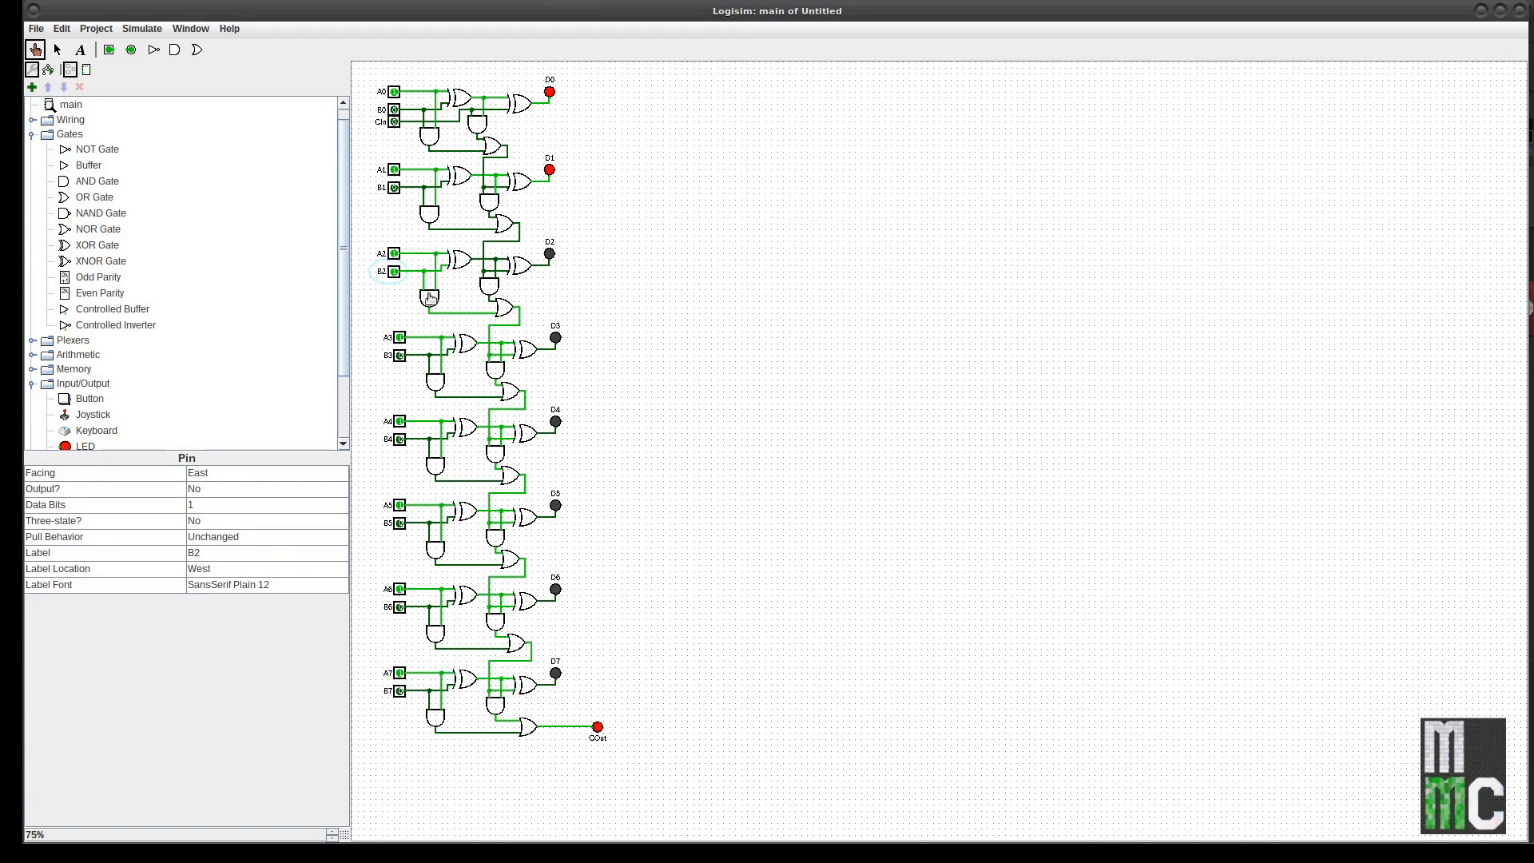
left_click(395, 273)
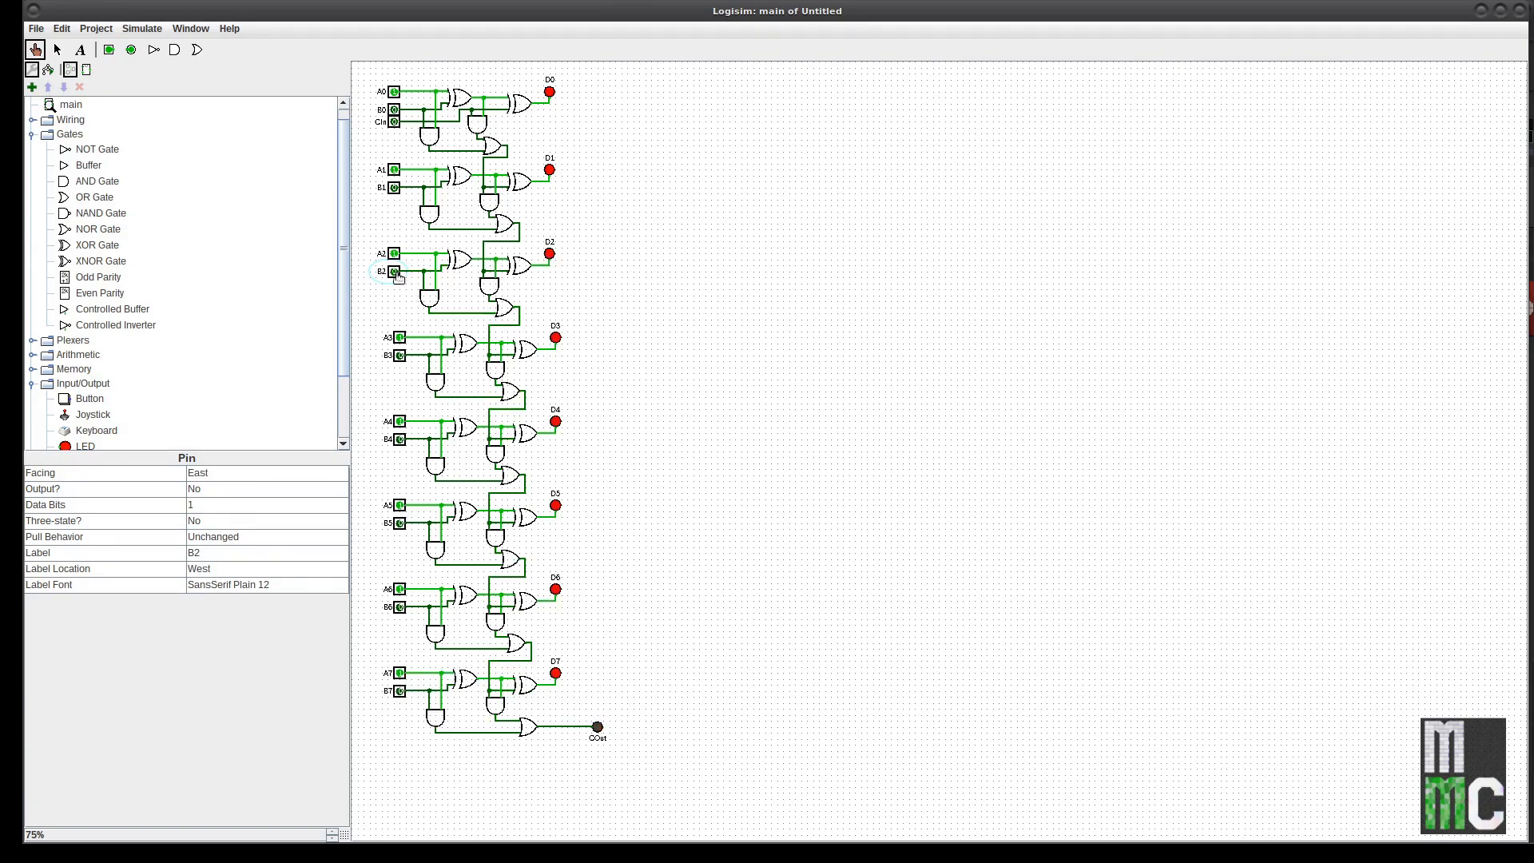
left_click(394, 170)
left_click(394, 92)
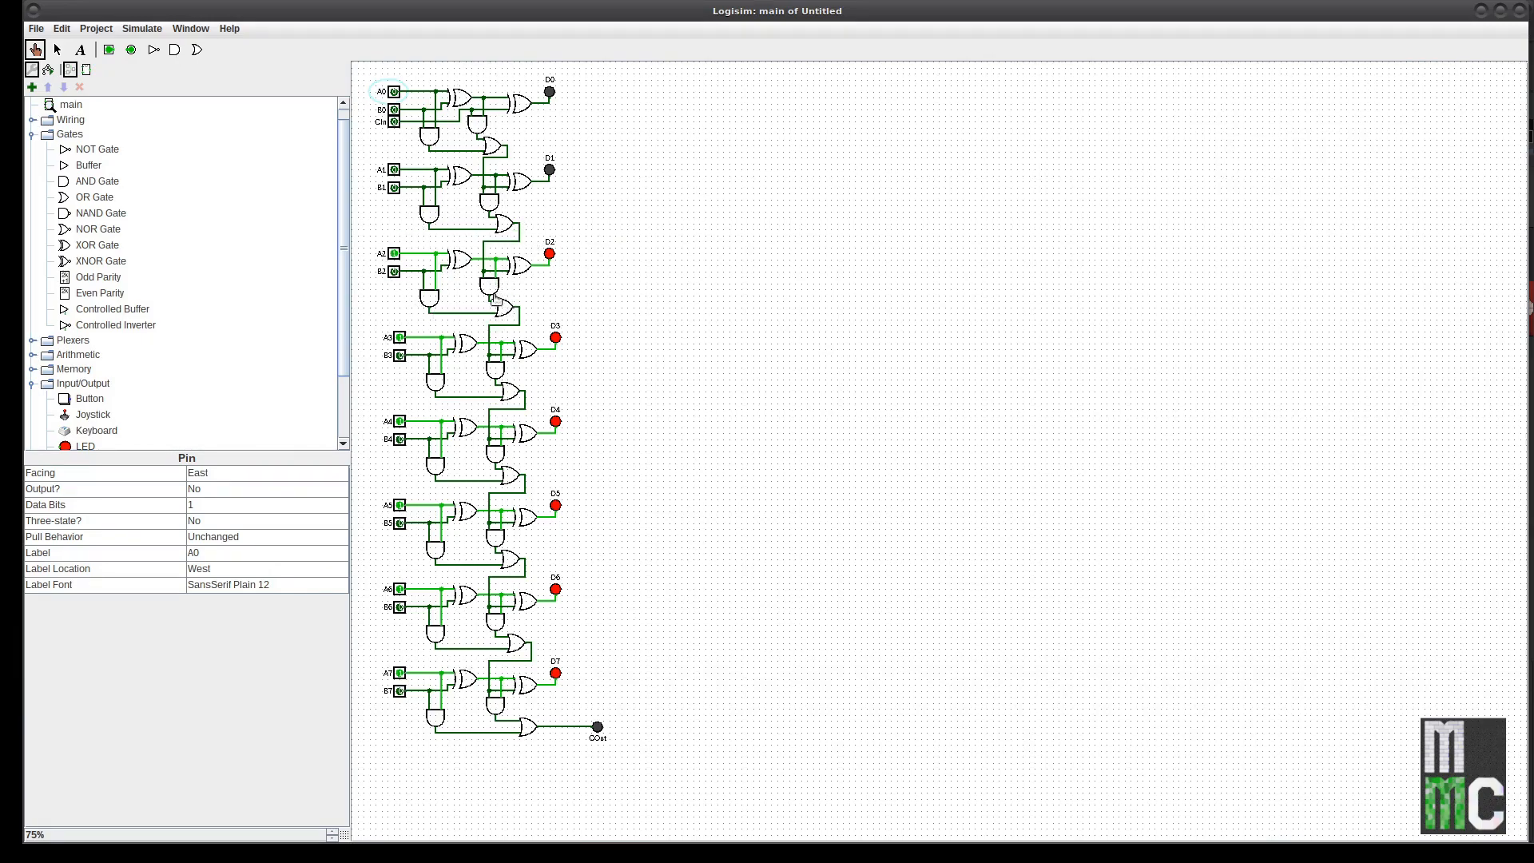
Step: Clear inputs A2 through A7 to 0, leaving only A0 and B0 at 1
left_click(399, 337)
left_click(394, 254)
left_click(399, 421)
left_click(400, 504)
left_click(399, 589)
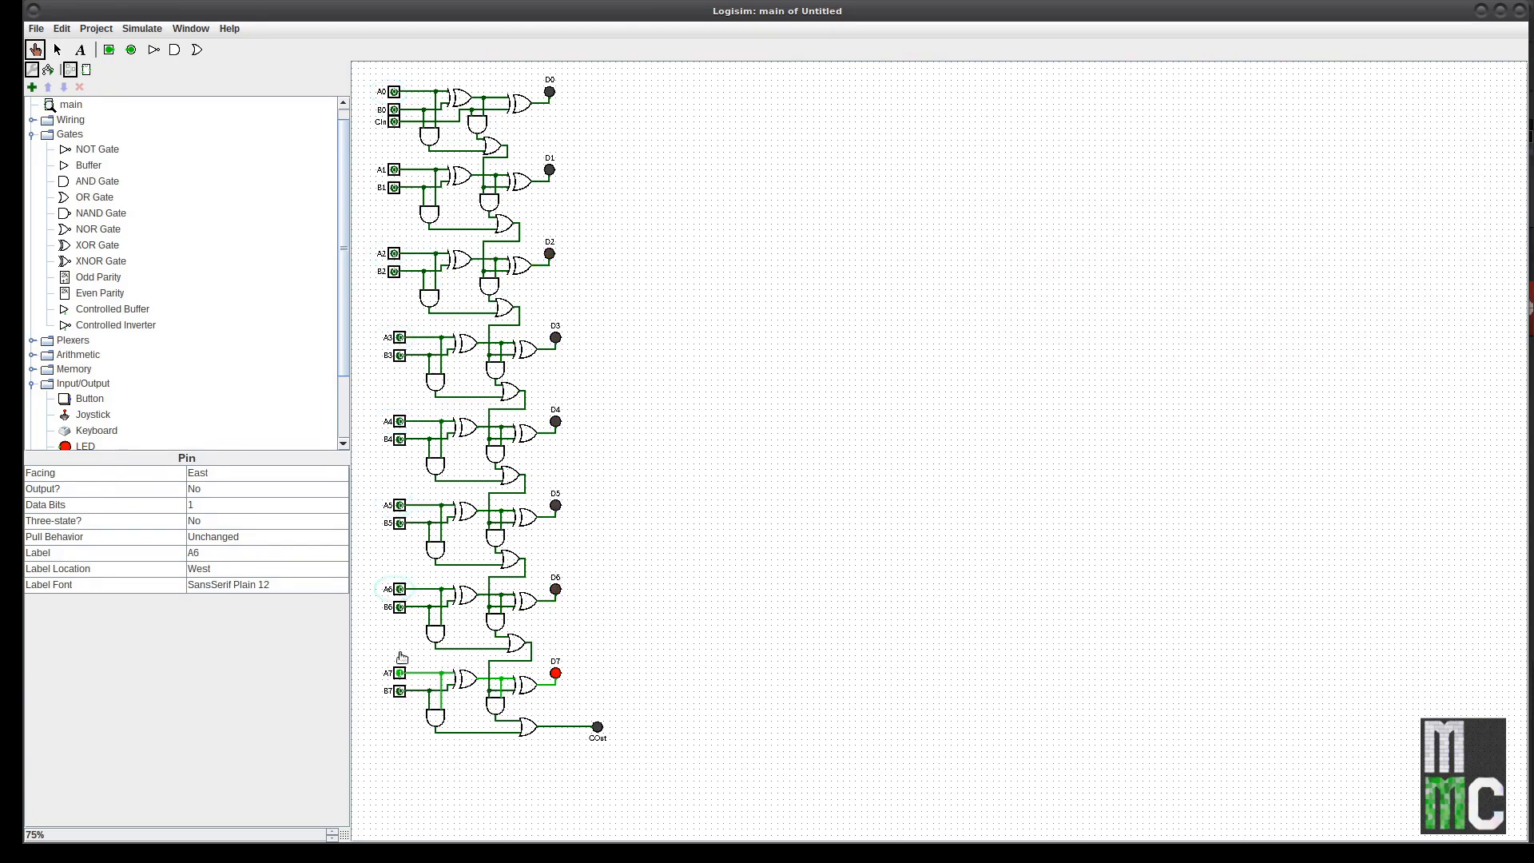
left_click(400, 673)
left_click(393, 92)
left_click(394, 109)
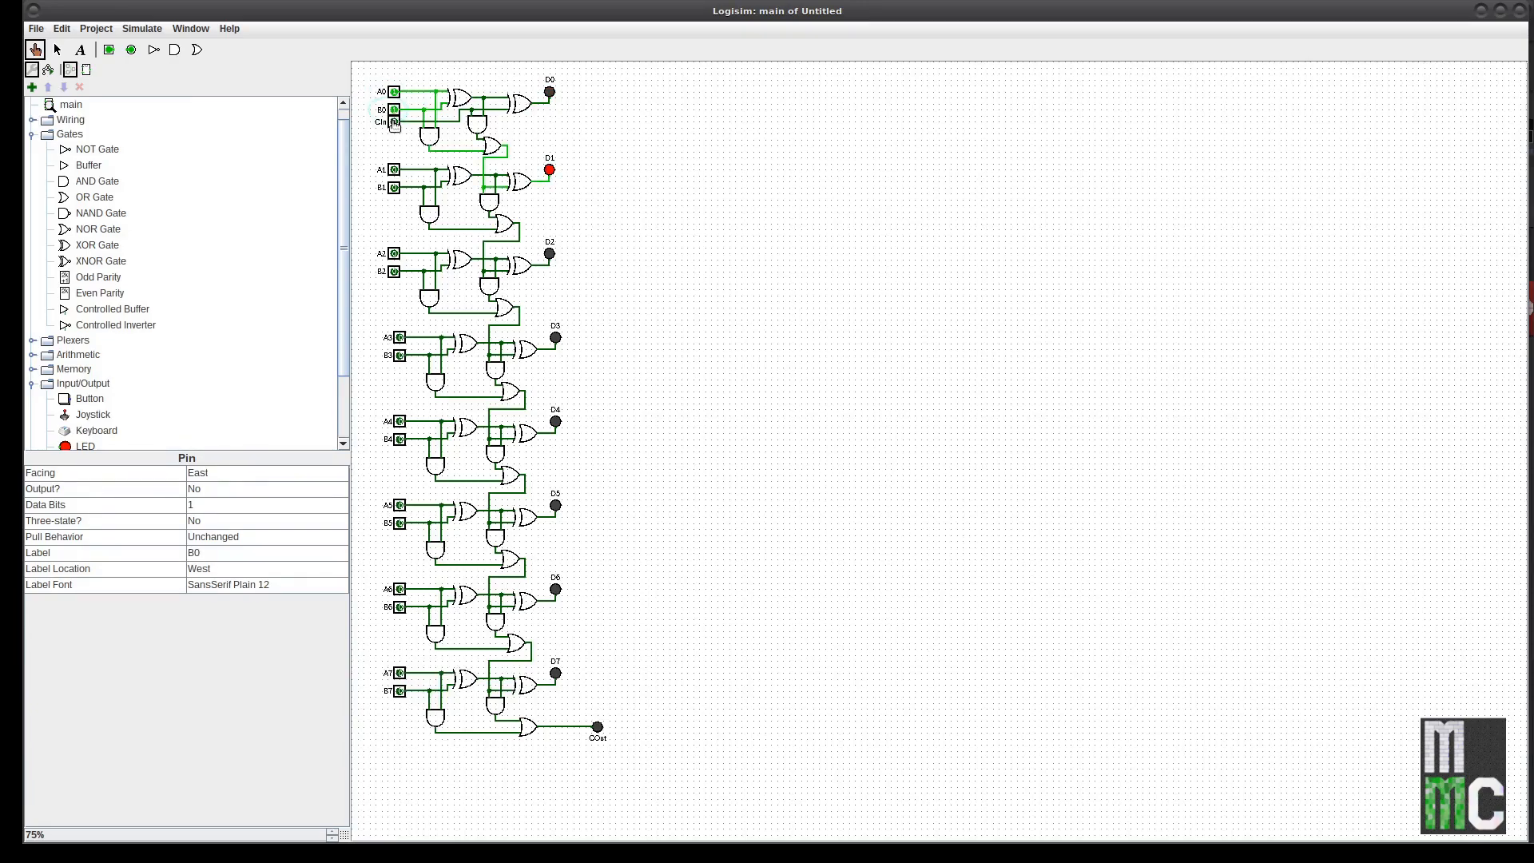
left_click(394, 169)
left_click(394, 188)
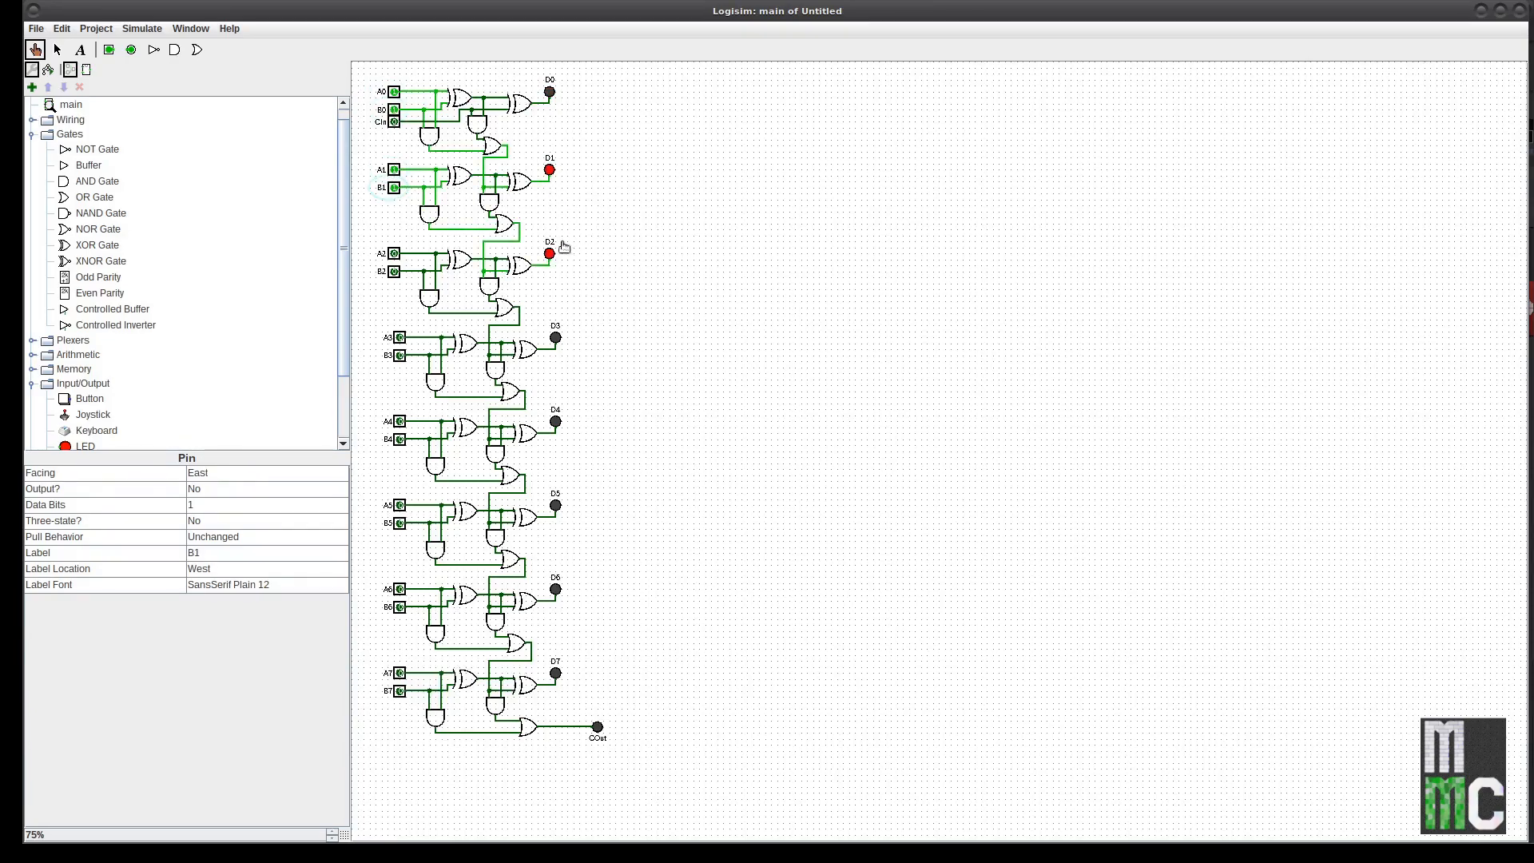
left_click(400, 421)
left_click(400, 440)
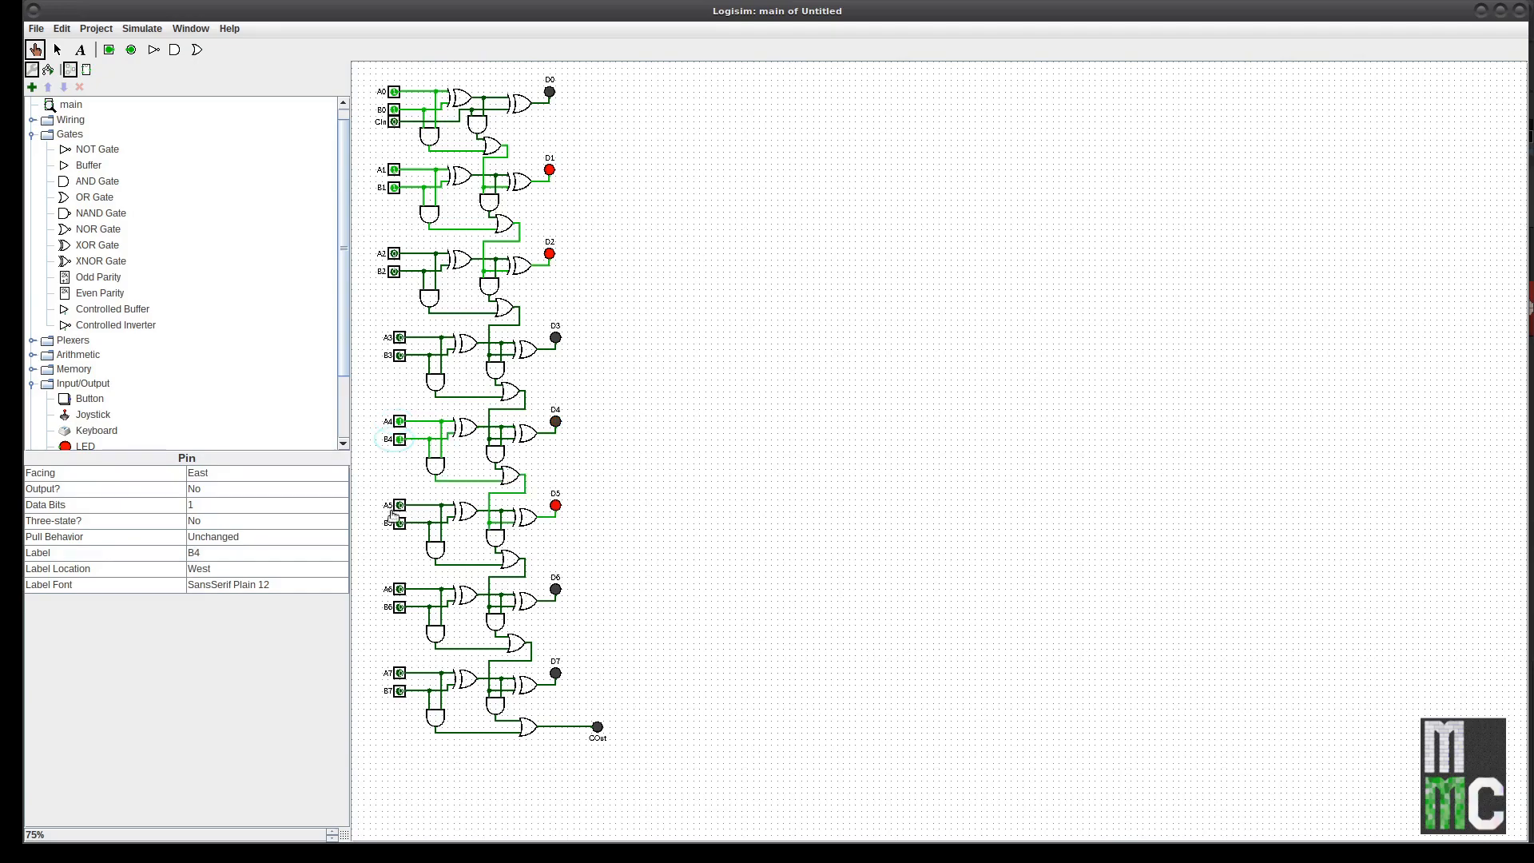
left_click(400, 505)
left_click(399, 523)
left_click(400, 589)
left_click(400, 607)
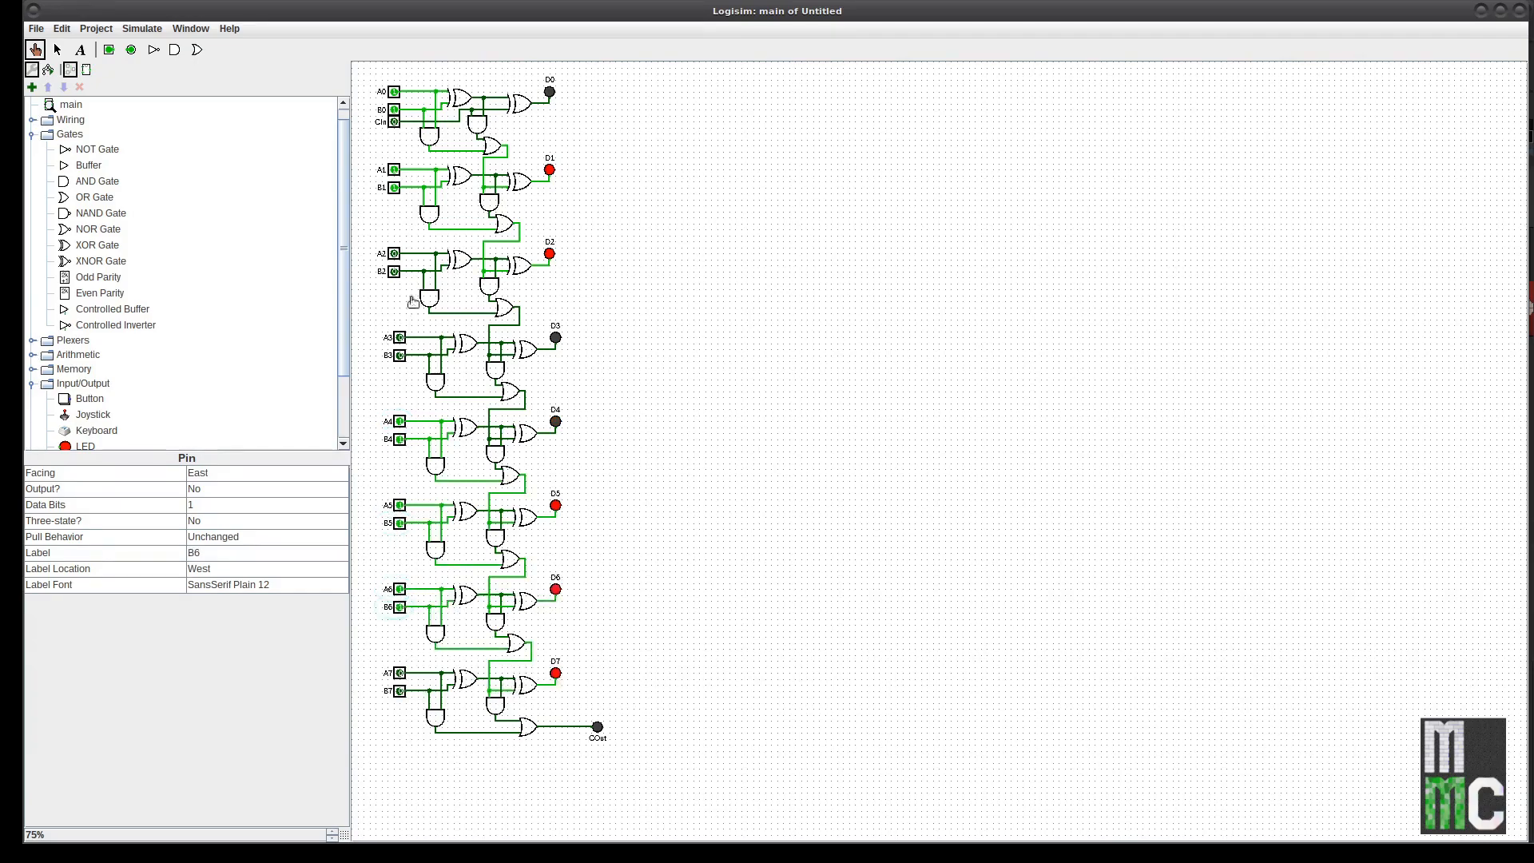
left_click(395, 122)
left_click(394, 122)
left_click(395, 124)
left_click(395, 123)
left_click(395, 123)
left_click(395, 124)
left_click(395, 255)
left_click(400, 337)
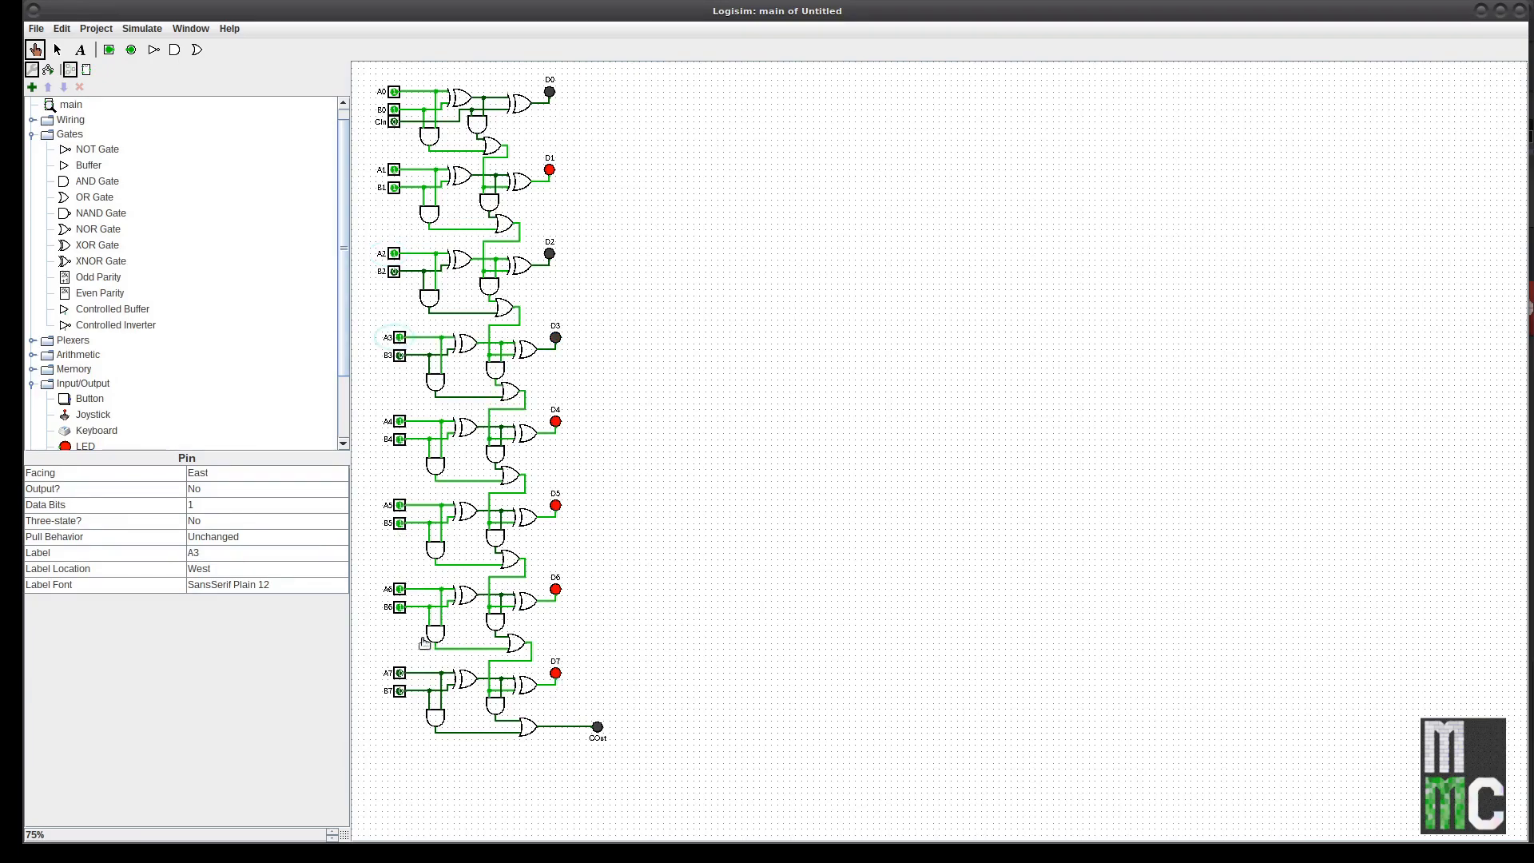
left_click(400, 673)
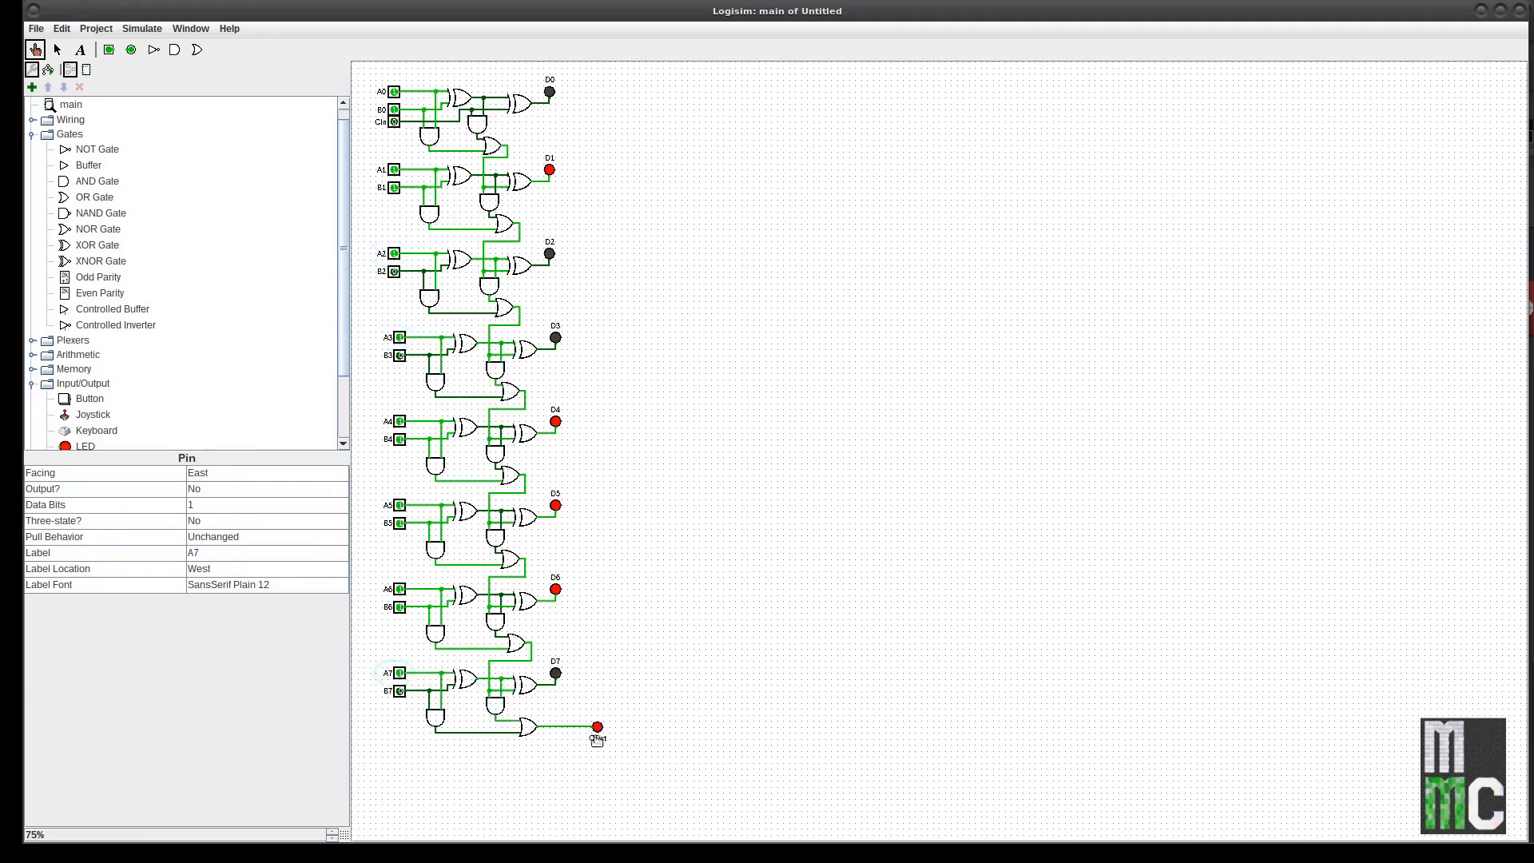
left_click(400, 673)
left_click(399, 607)
left_click(400, 588)
left_click(400, 523)
left_click(399, 504)
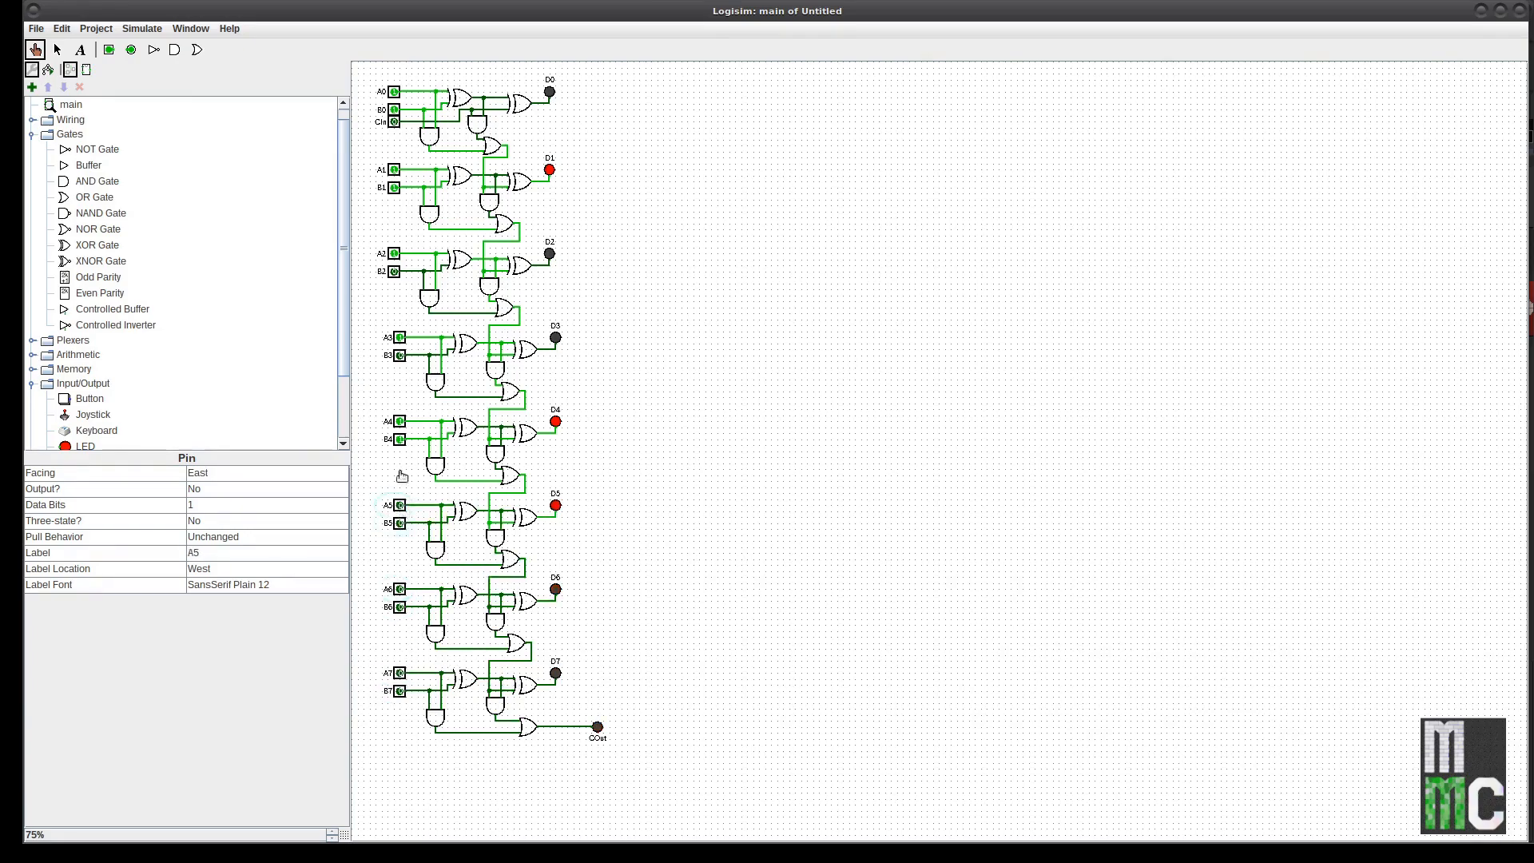
left_click(400, 440)
left_click(399, 421)
left_click(400, 337)
left_click(394, 187)
left_click(394, 170)
left_click(394, 254)
left_click(393, 109)
left_click(394, 92)
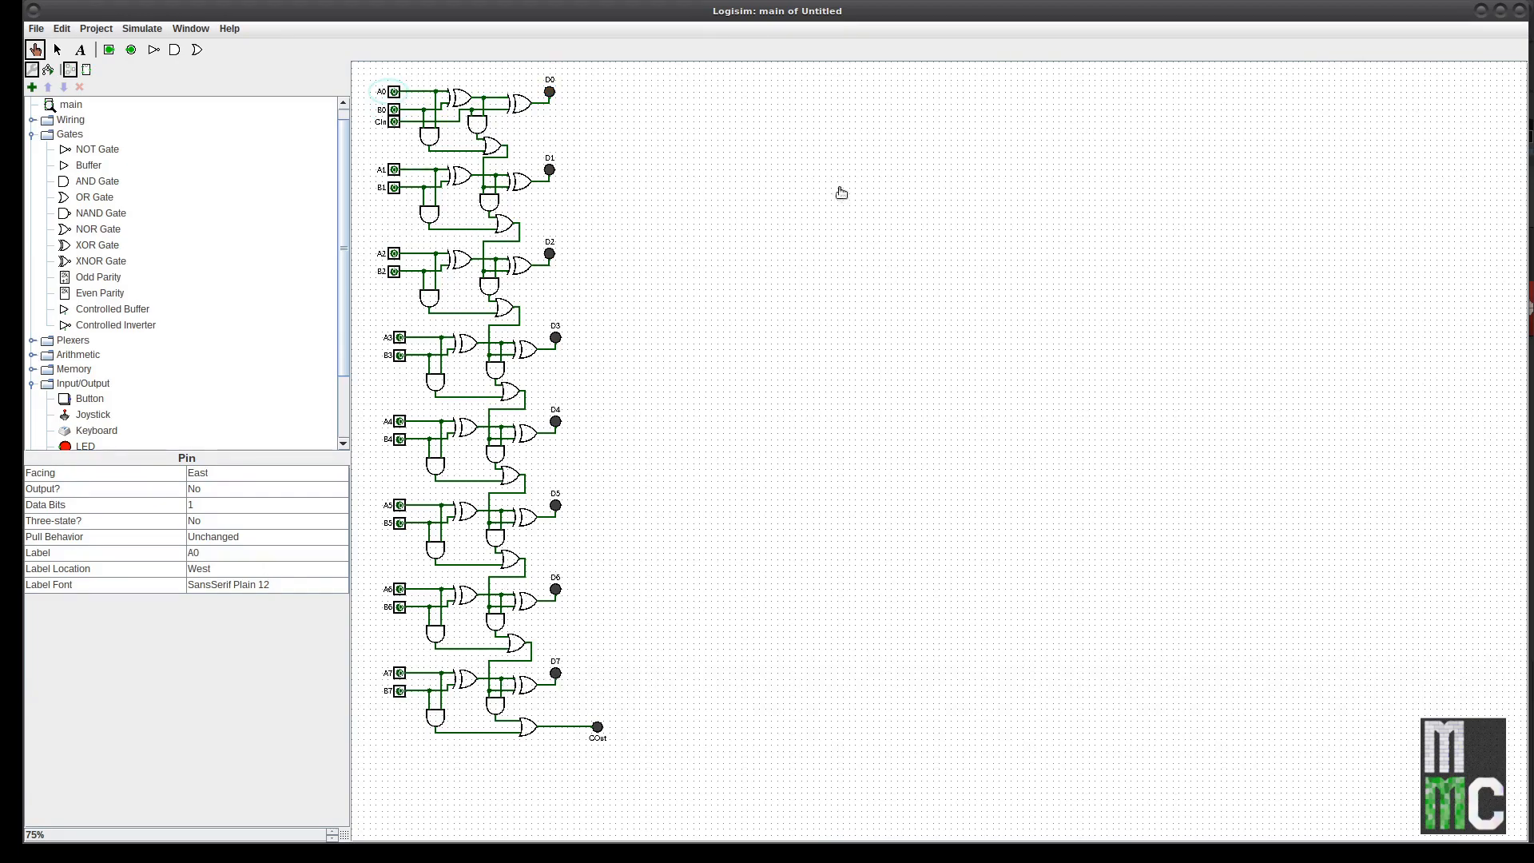